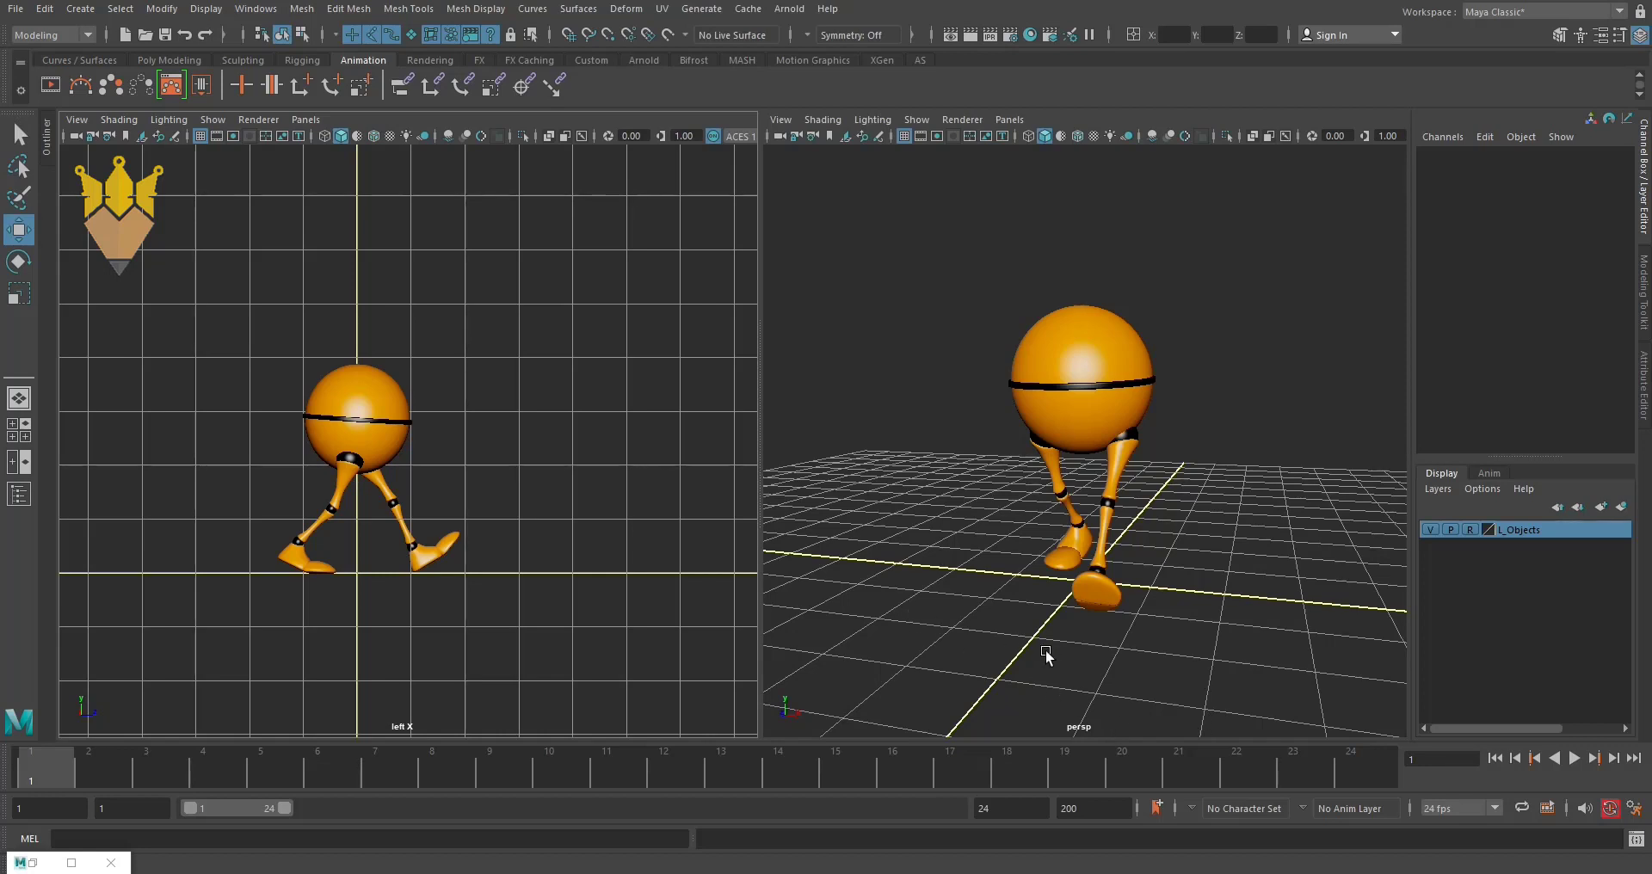
- Play back the run cycle and enlarge the character in the side view
alt+drag(1071, 674, 1111, 636)
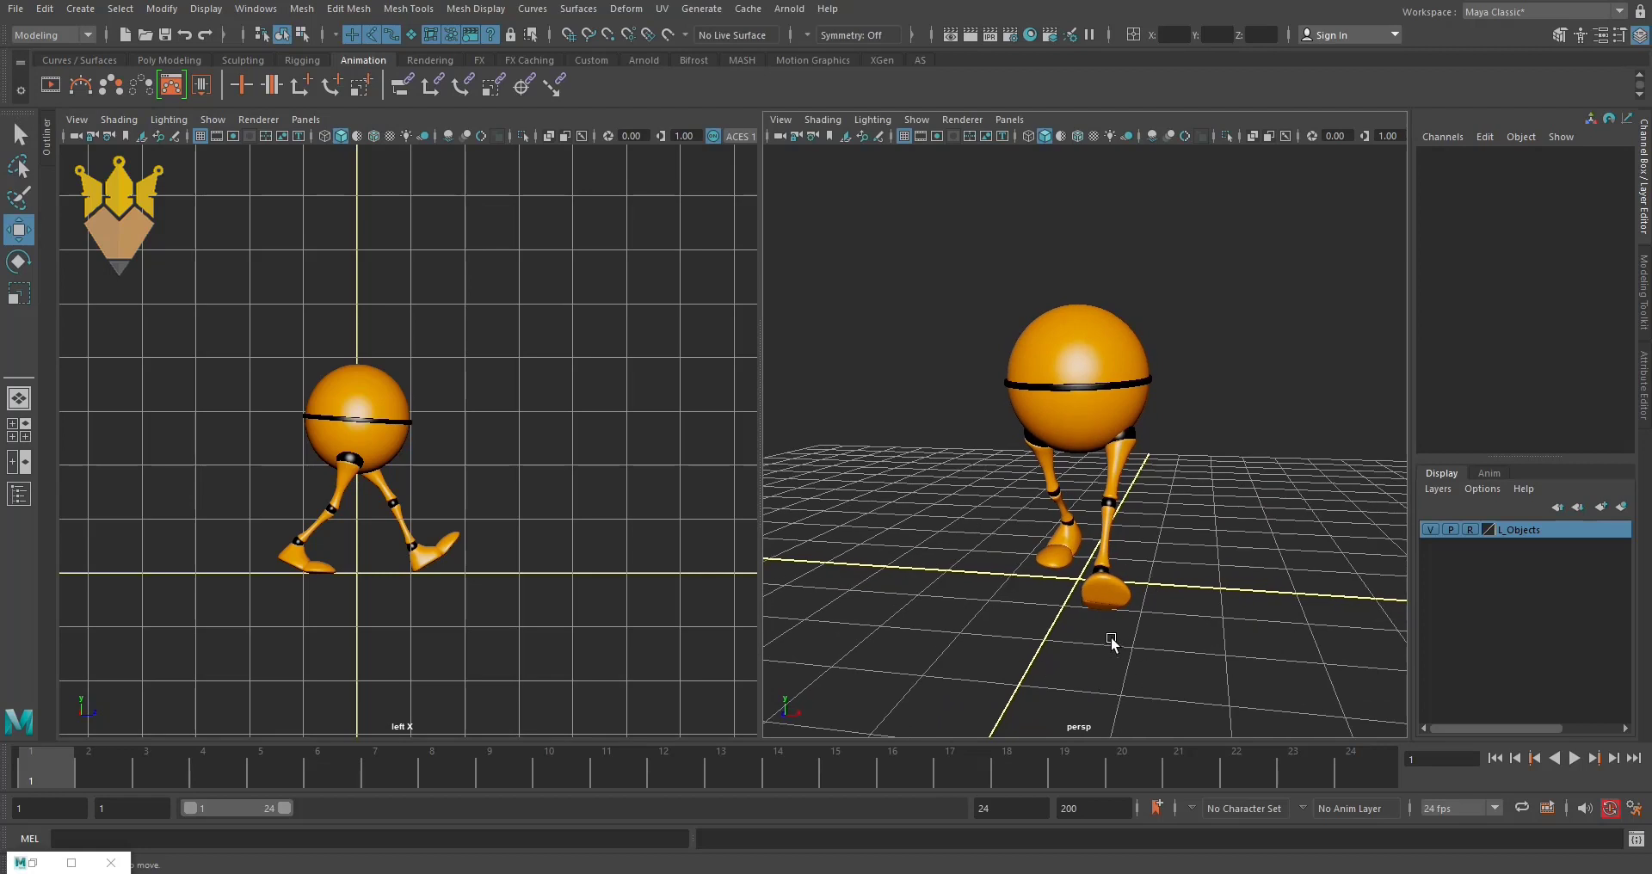
click(1572, 756)
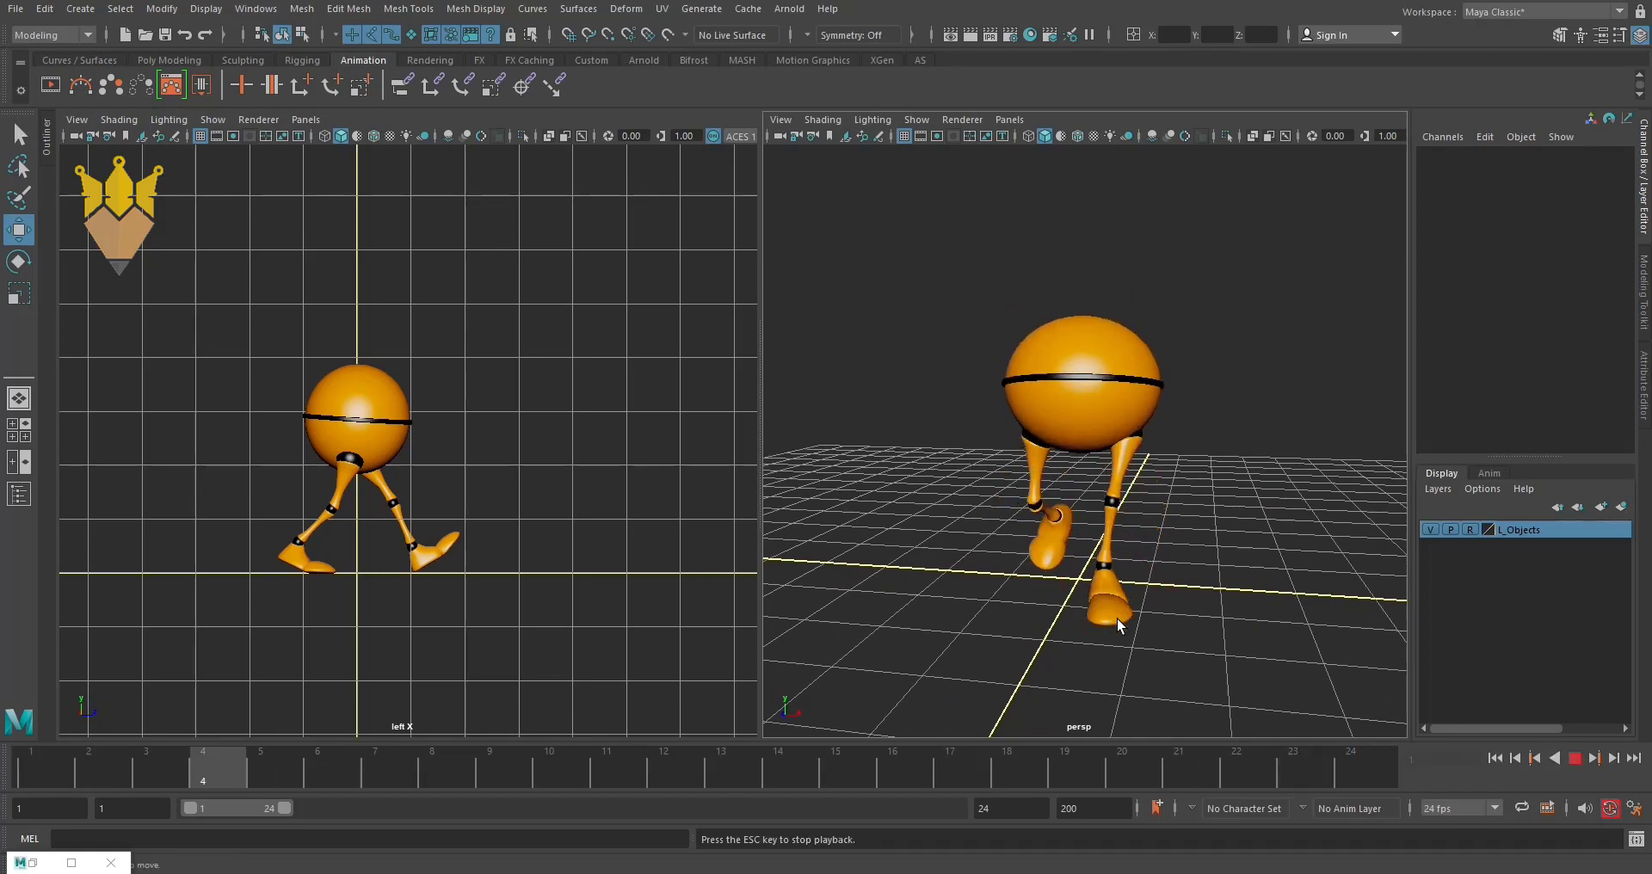
alt+right_drag(387, 555, 444, 555)
alt+middle_drag(469, 549, 515, 534)
alt+right_drag(514, 565, 584, 564)
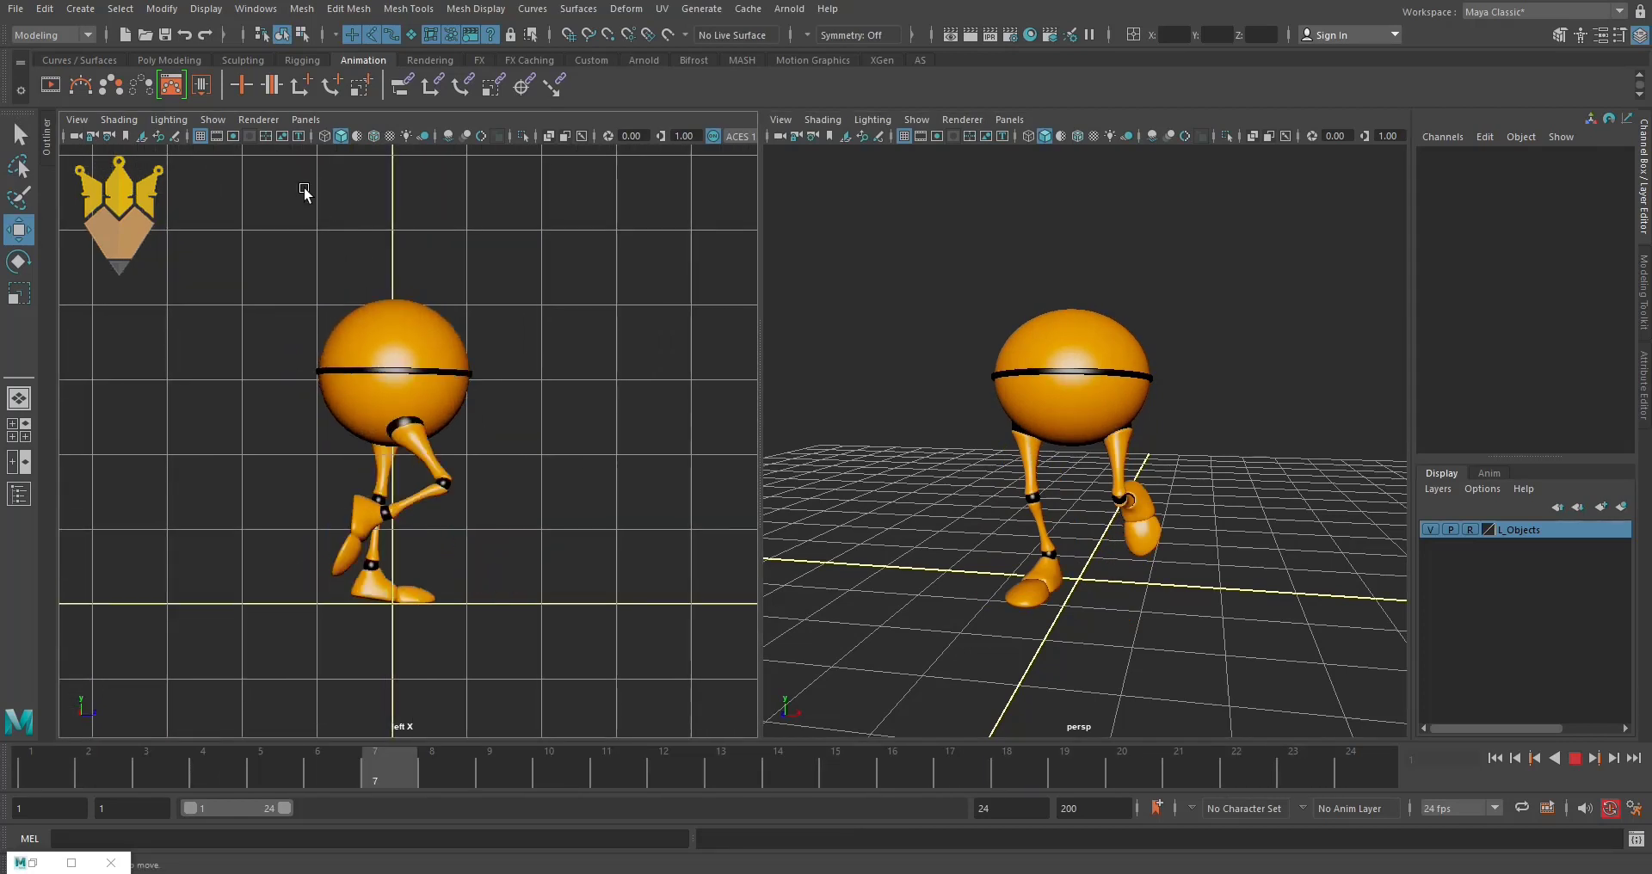
- Hide the grid in both viewports, then watch the run cycle play in the perspective and side views and stop it
click(199, 137)
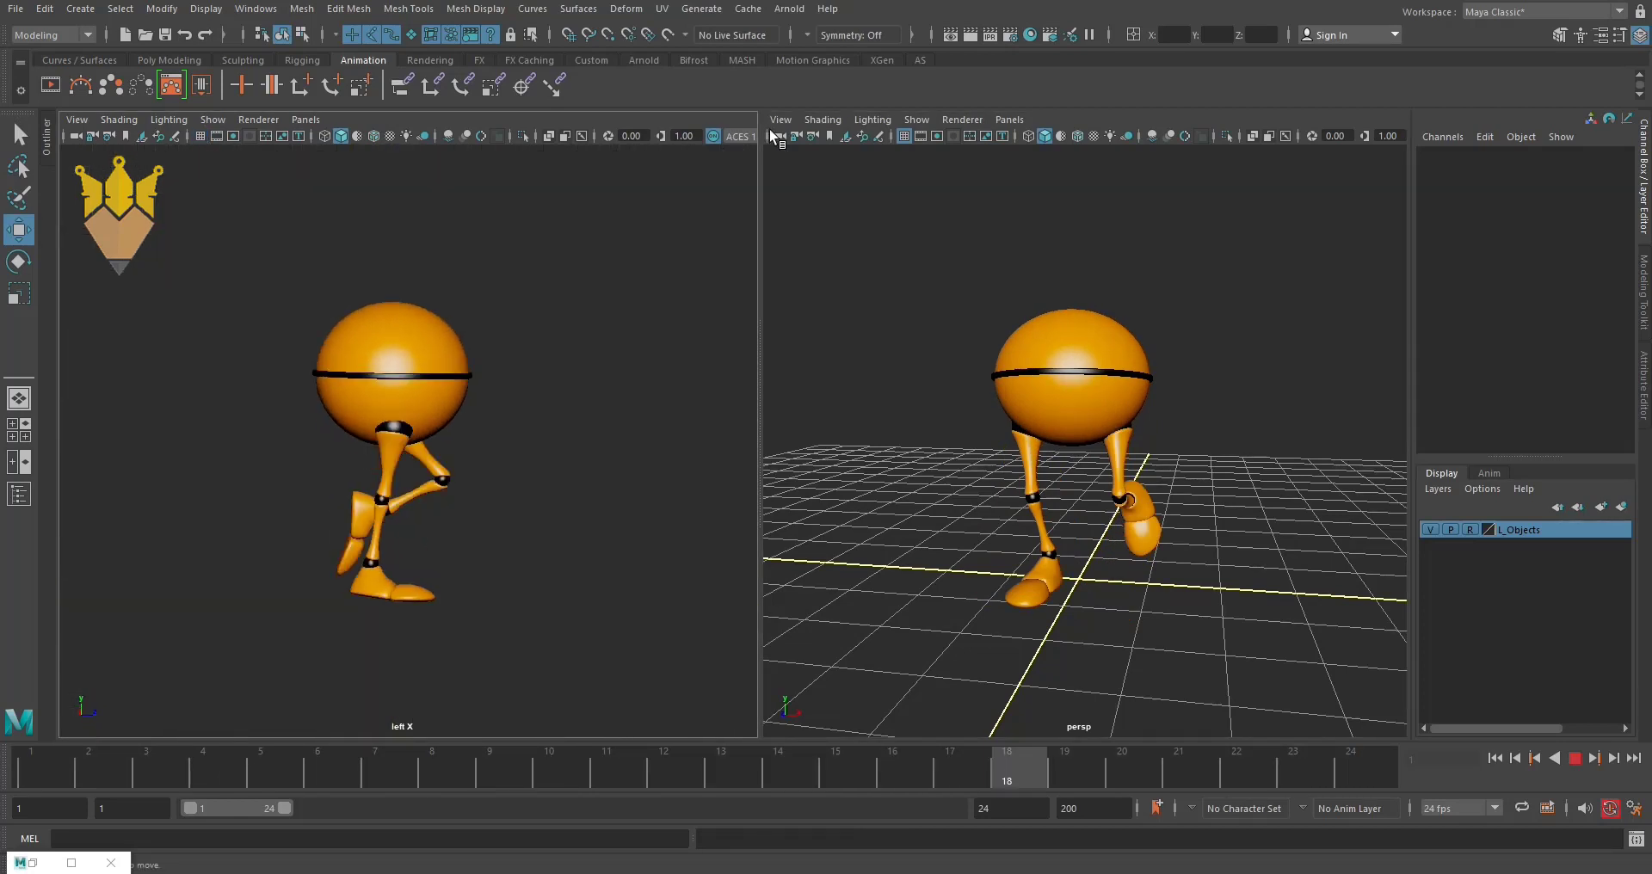
click(903, 136)
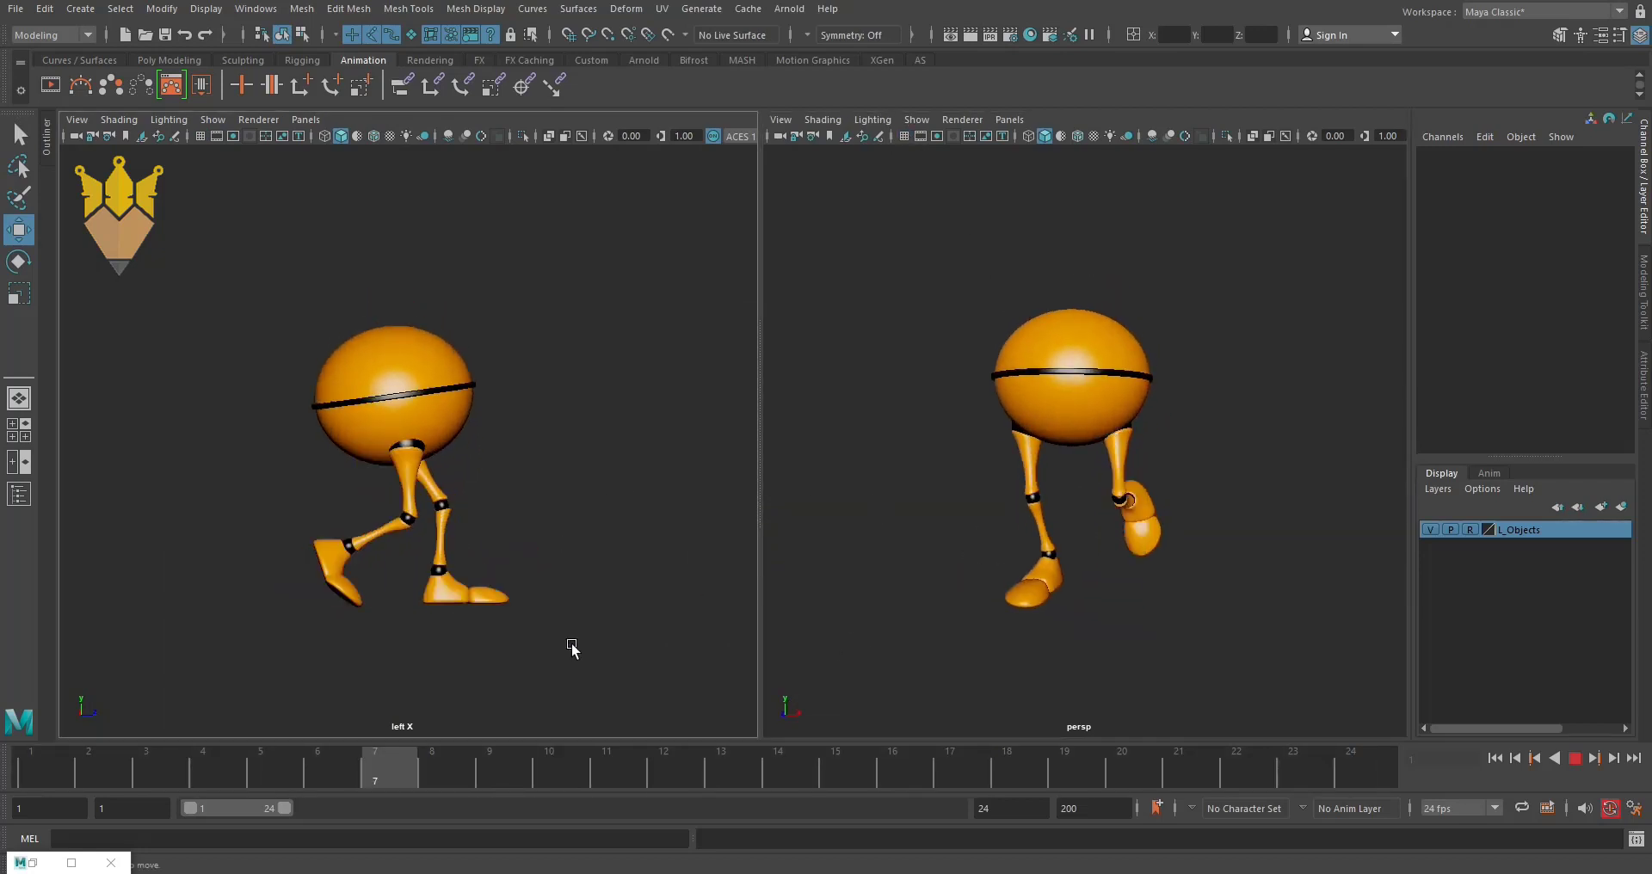
click(1184, 641)
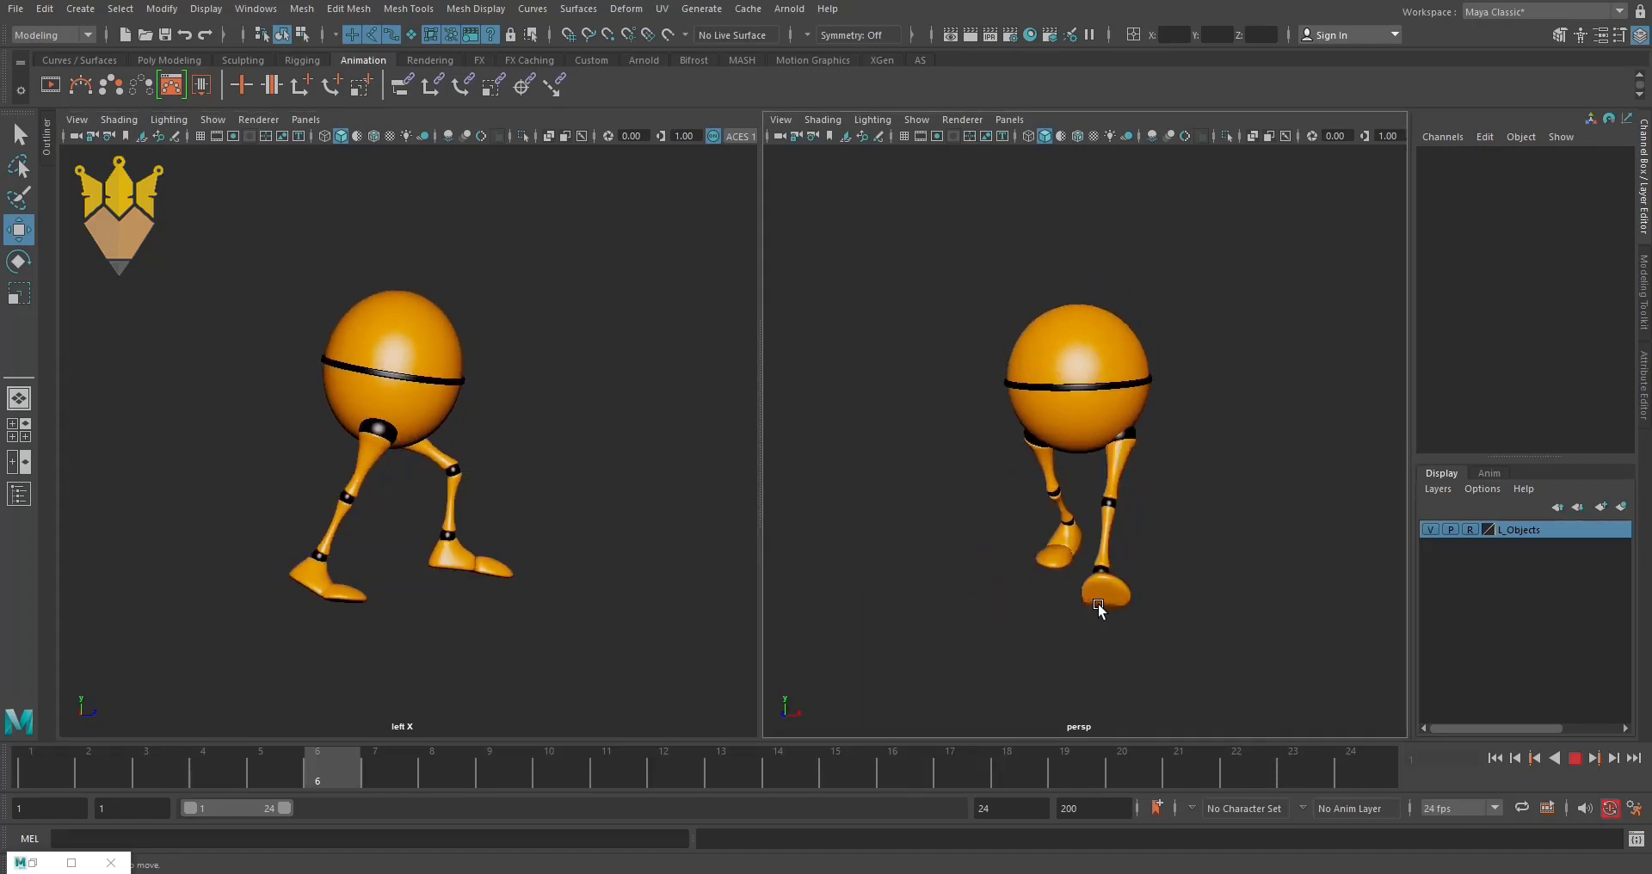
click(554, 579)
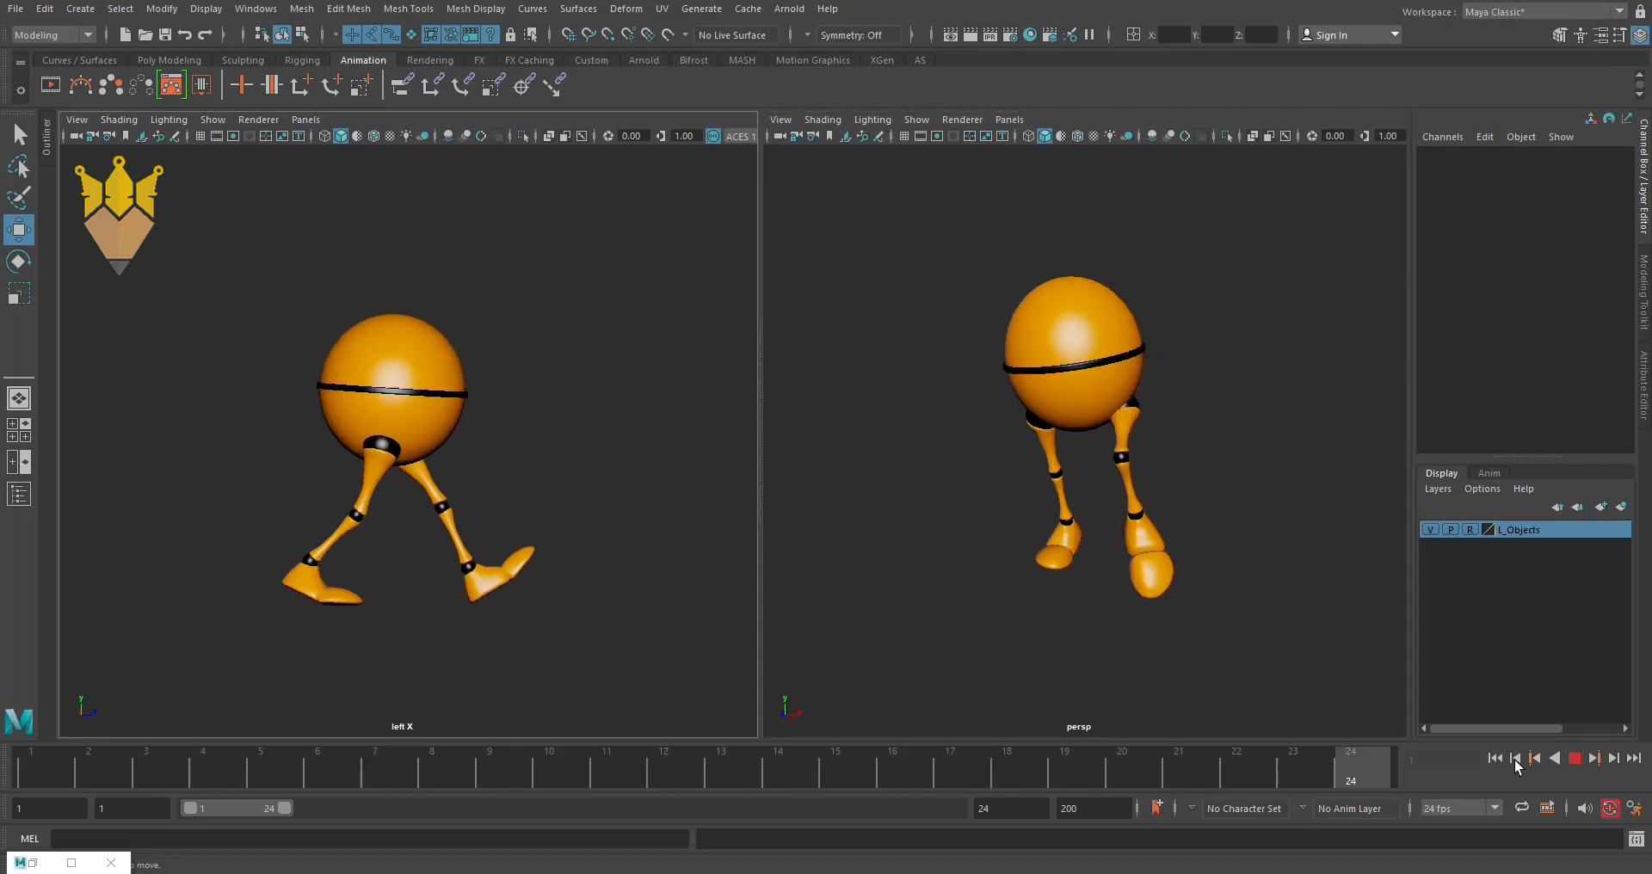
key(alt+v)
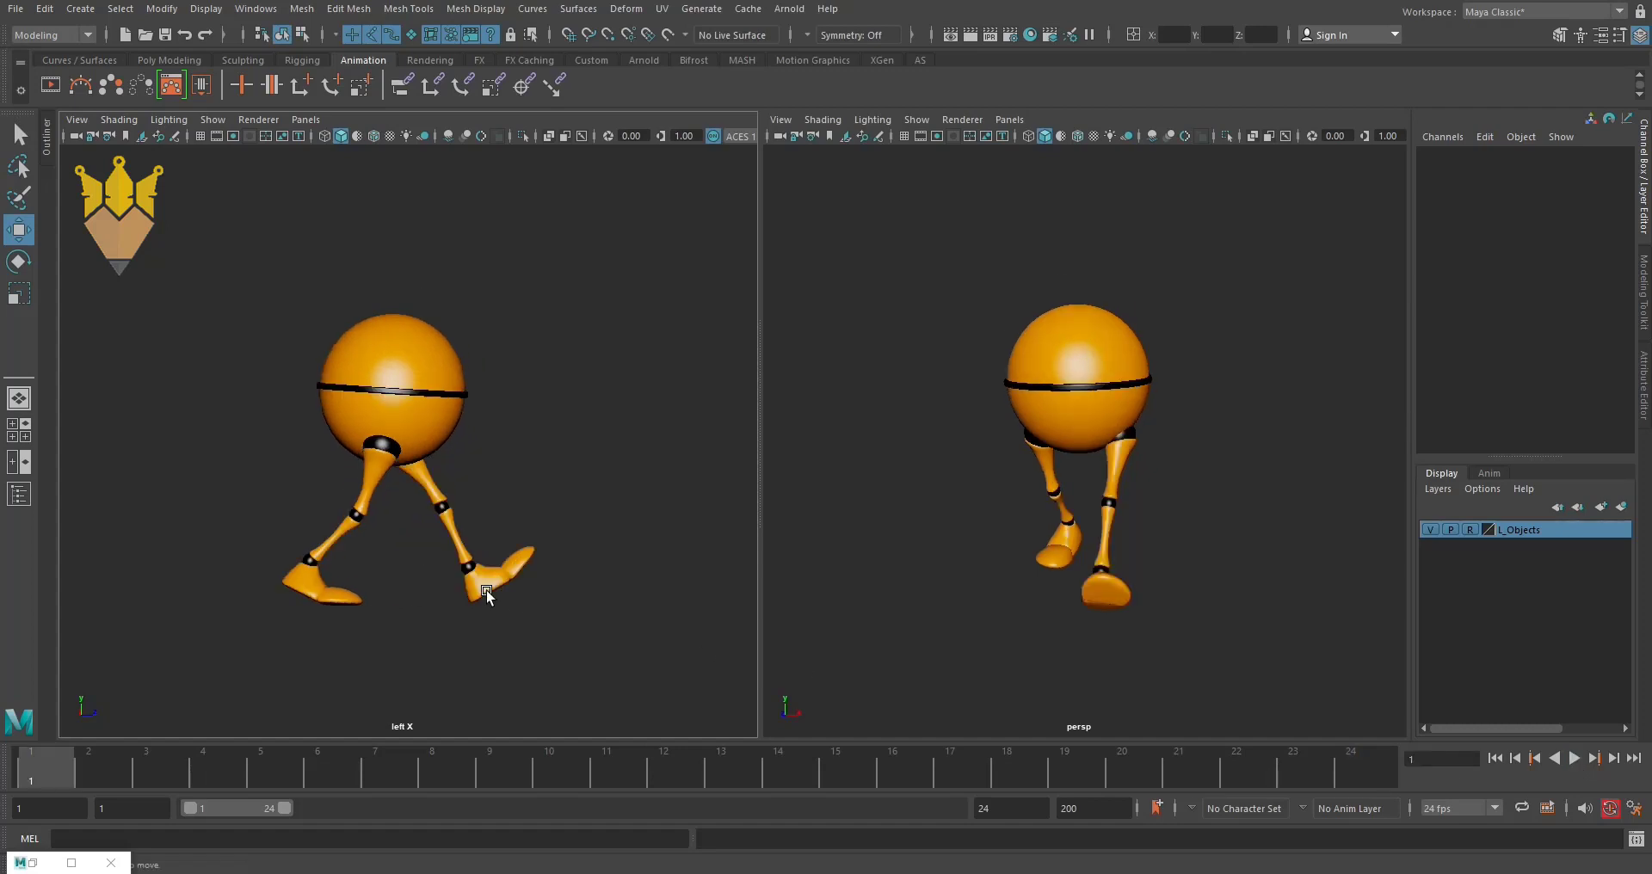
- Show the grid and the rig's control curves in the side view, and bring up the Graph Editor
click(200, 137)
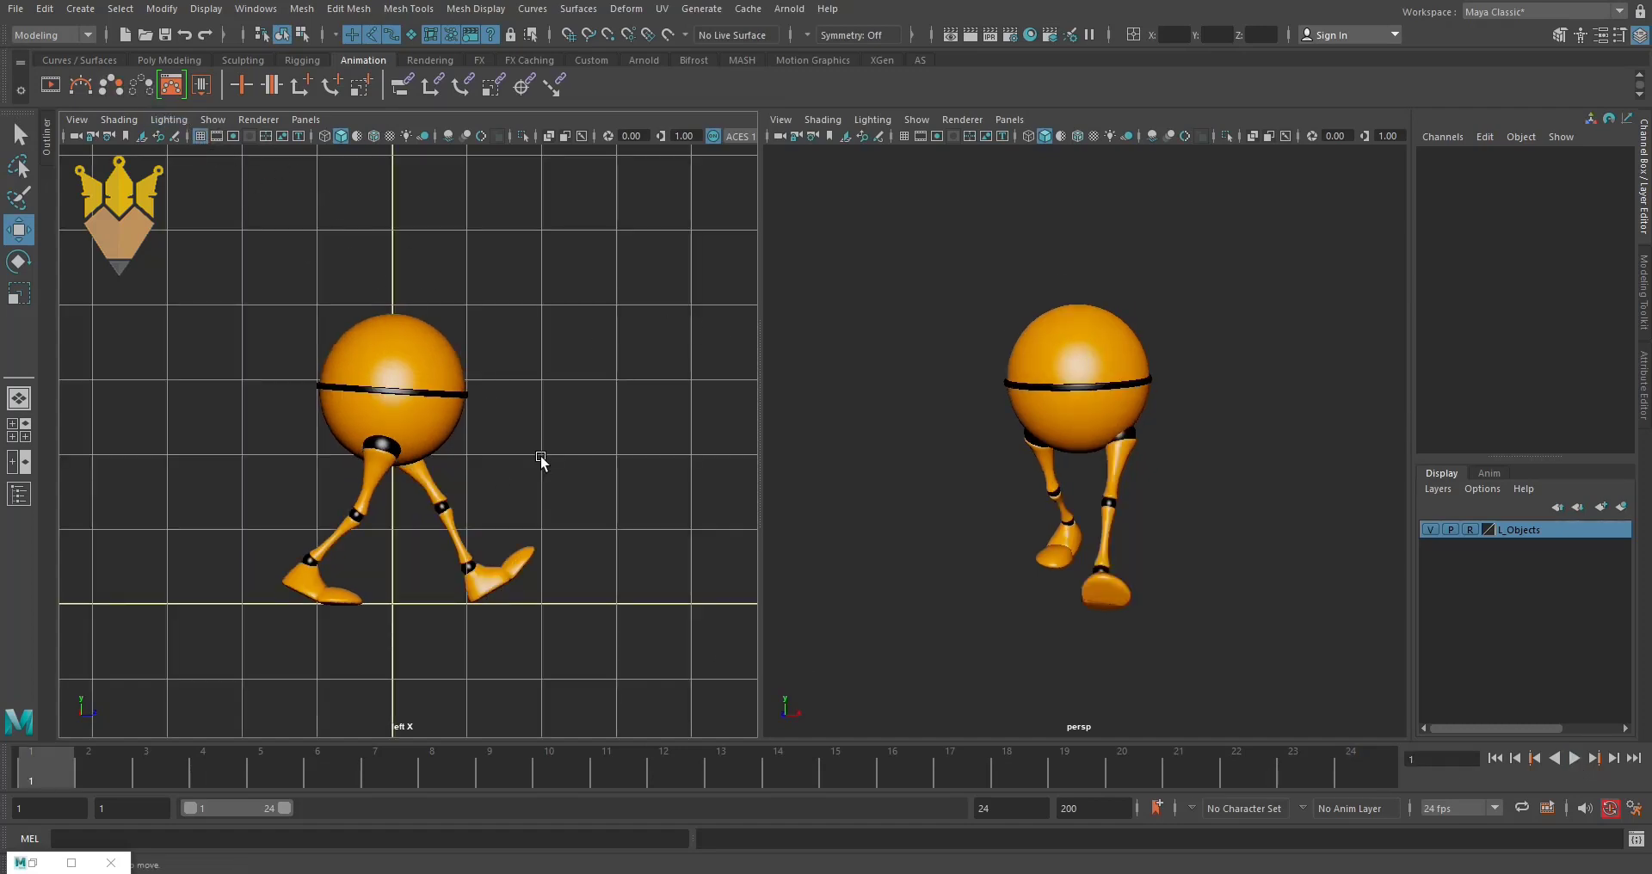
key(alt+1)
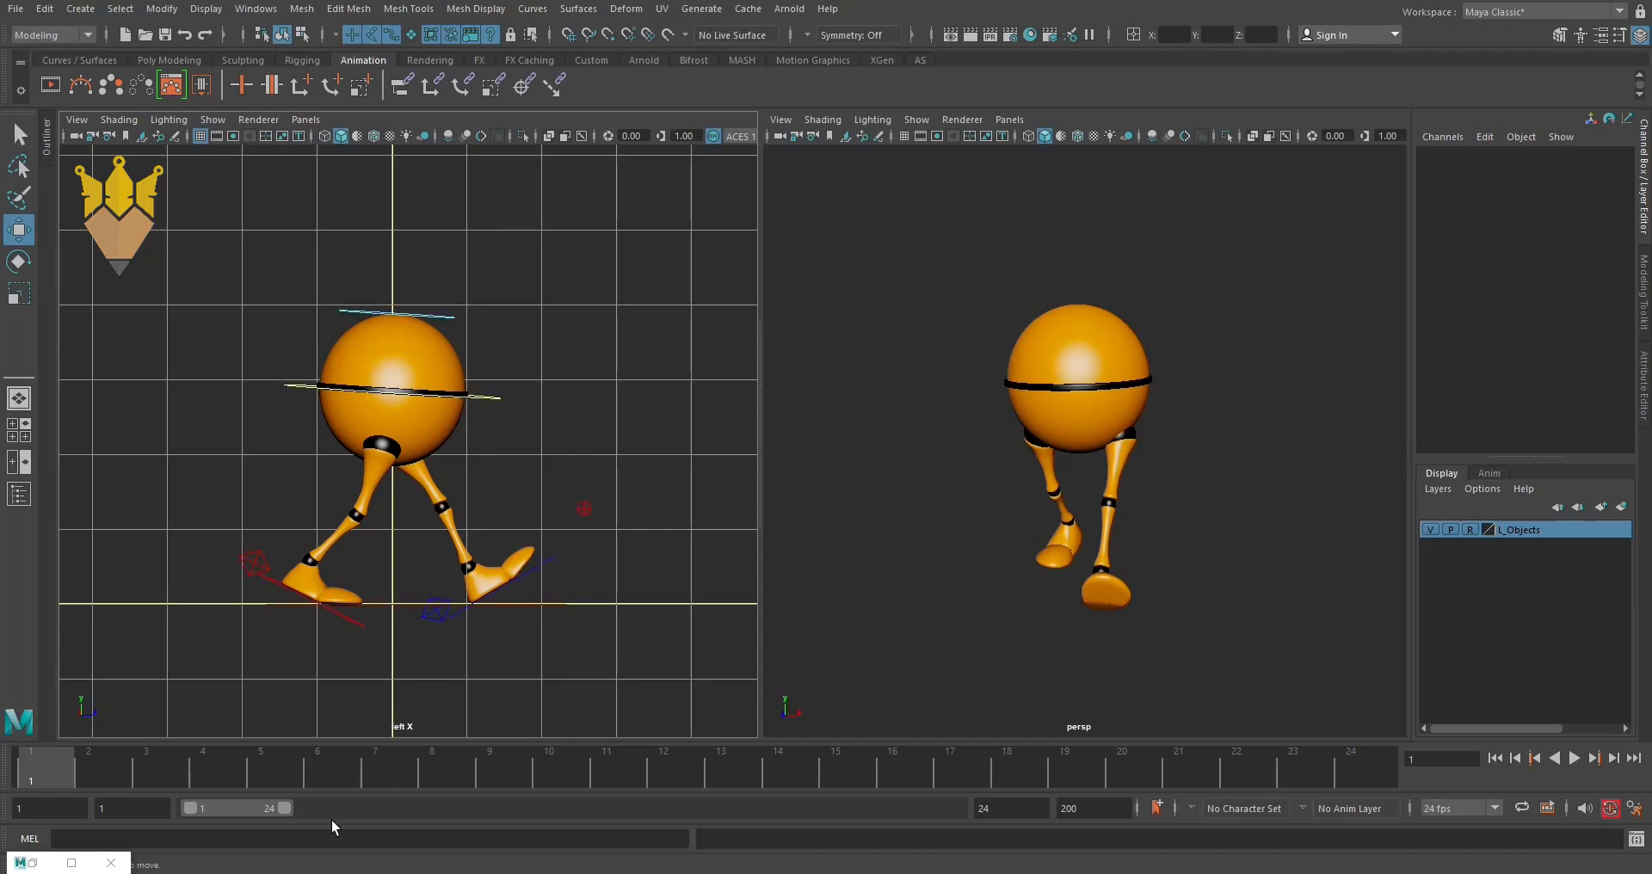
click(32, 863)
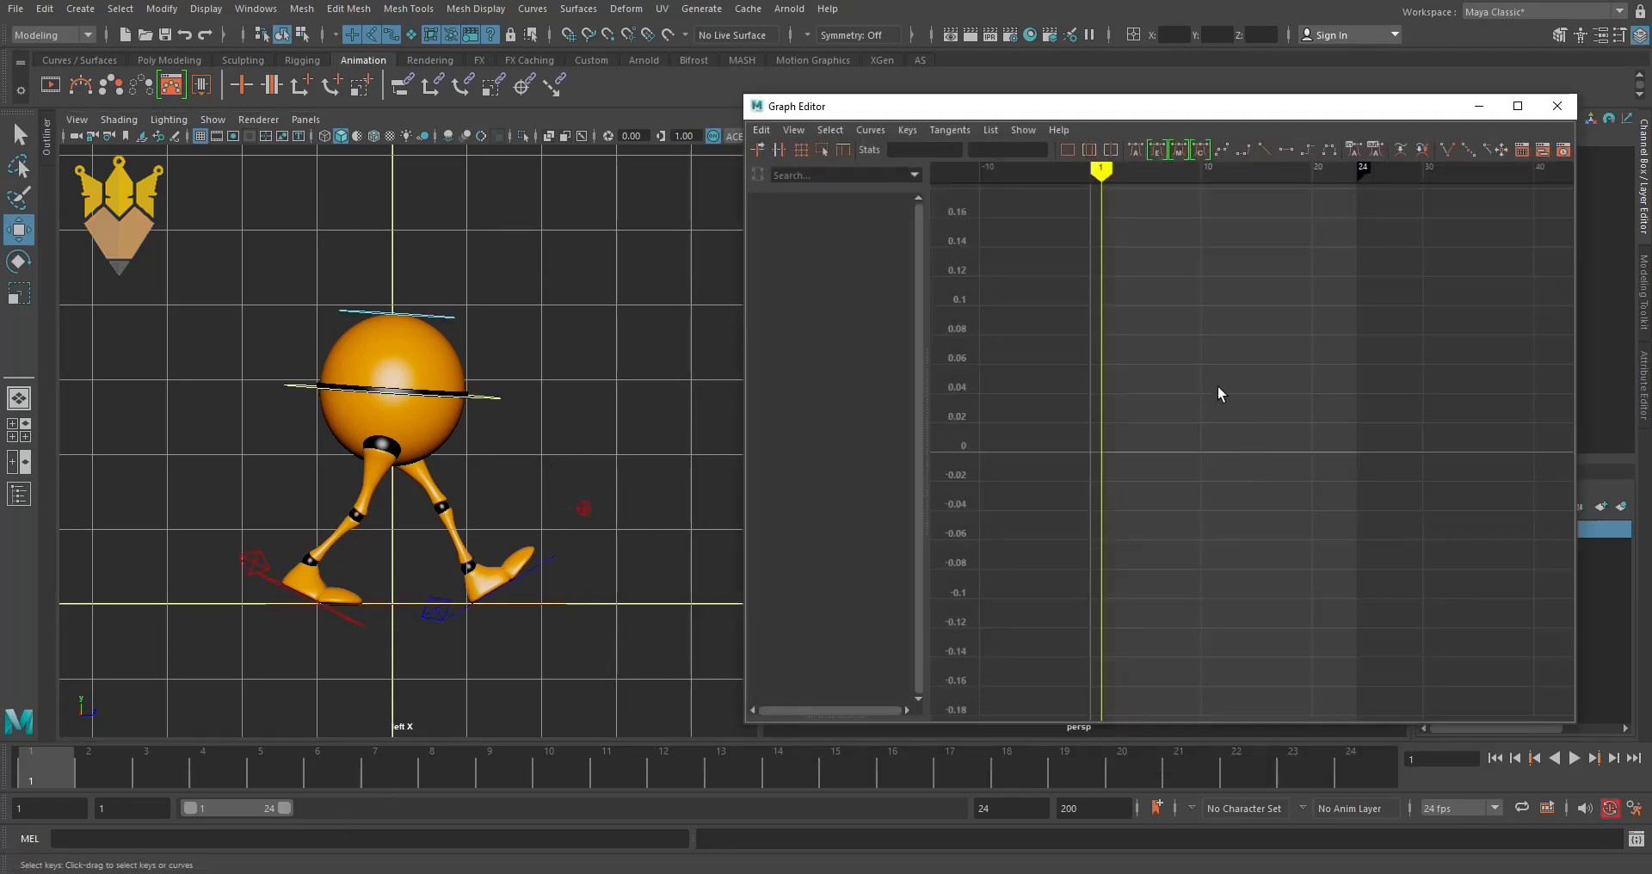
- Examine the animation curves of CTRL_Main and CTRL_Top in the Graph Editor, finishing with CTRL_Main selected
click(465, 307)
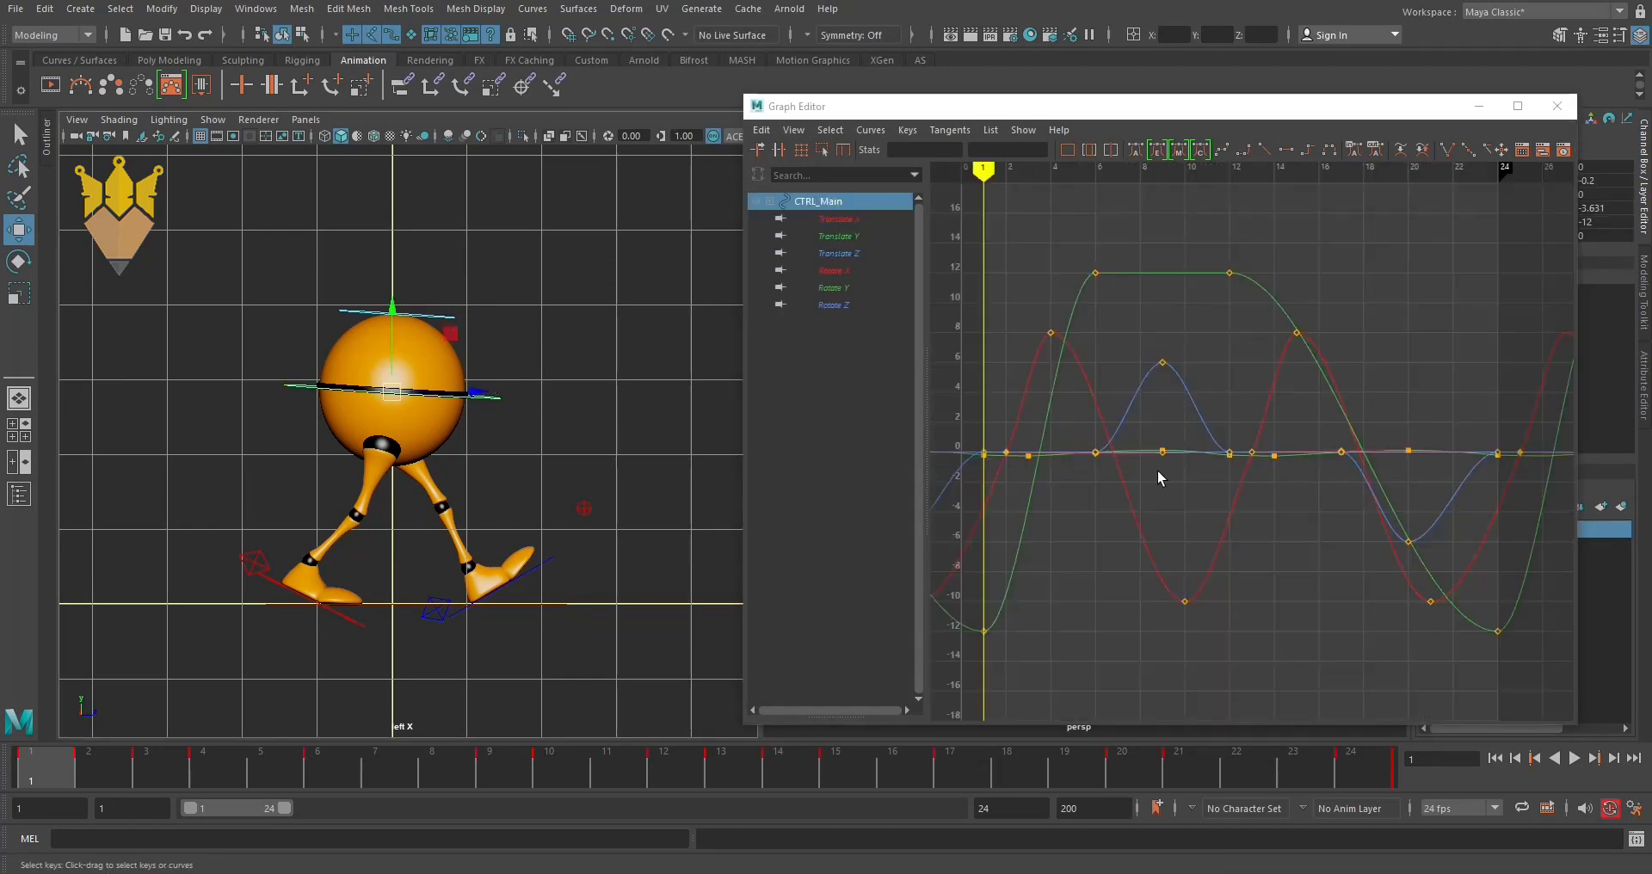
drag(530, 294, 440, 341)
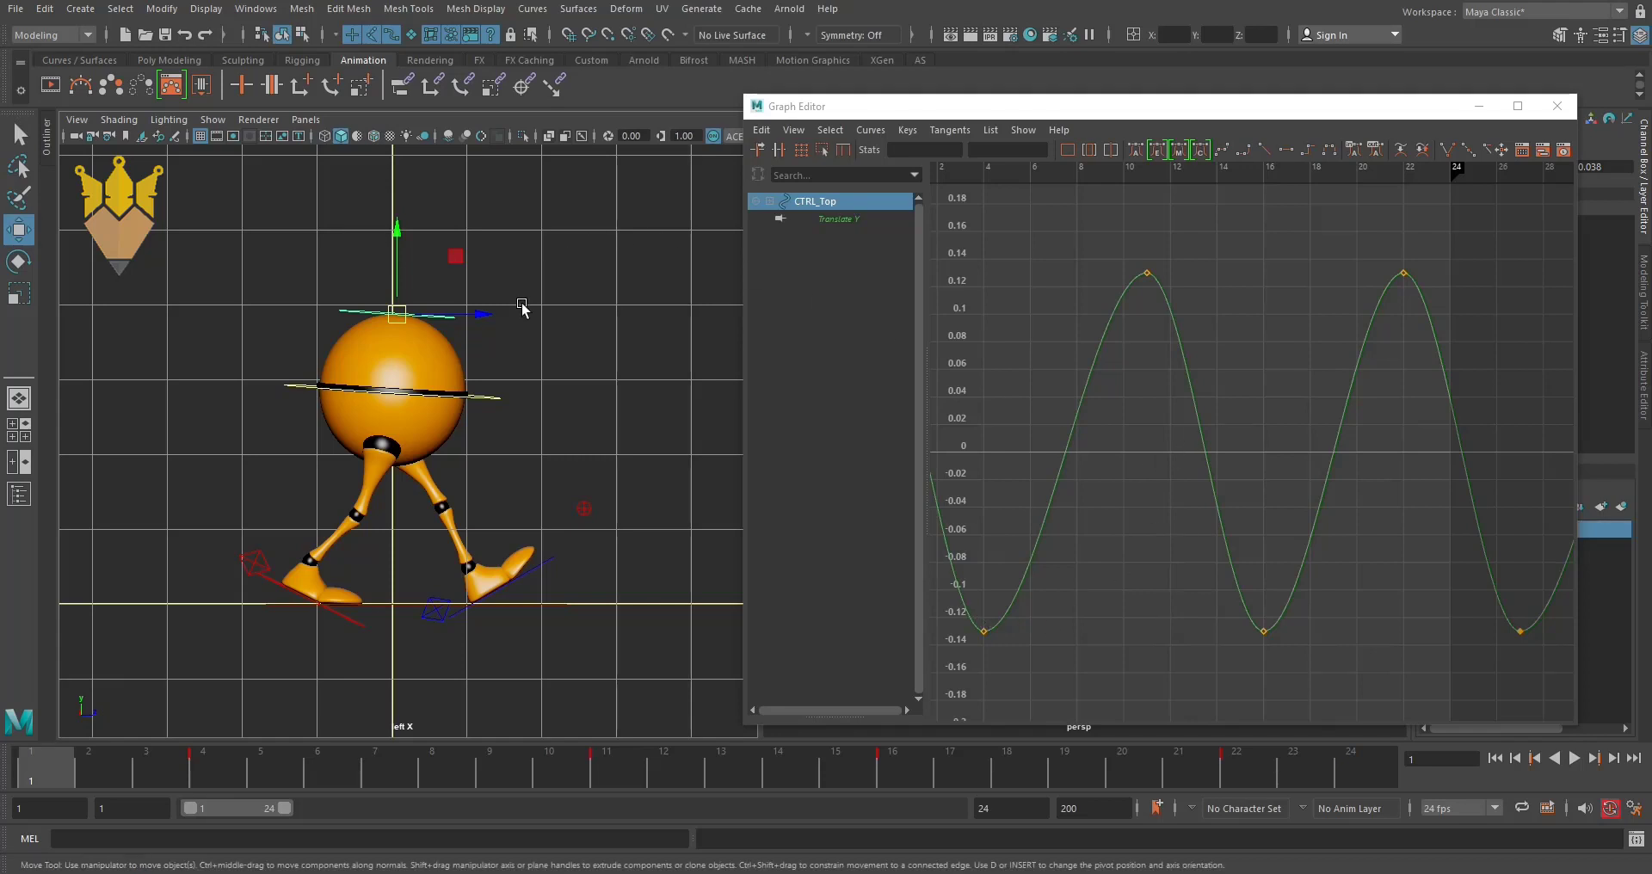
click(492, 398)
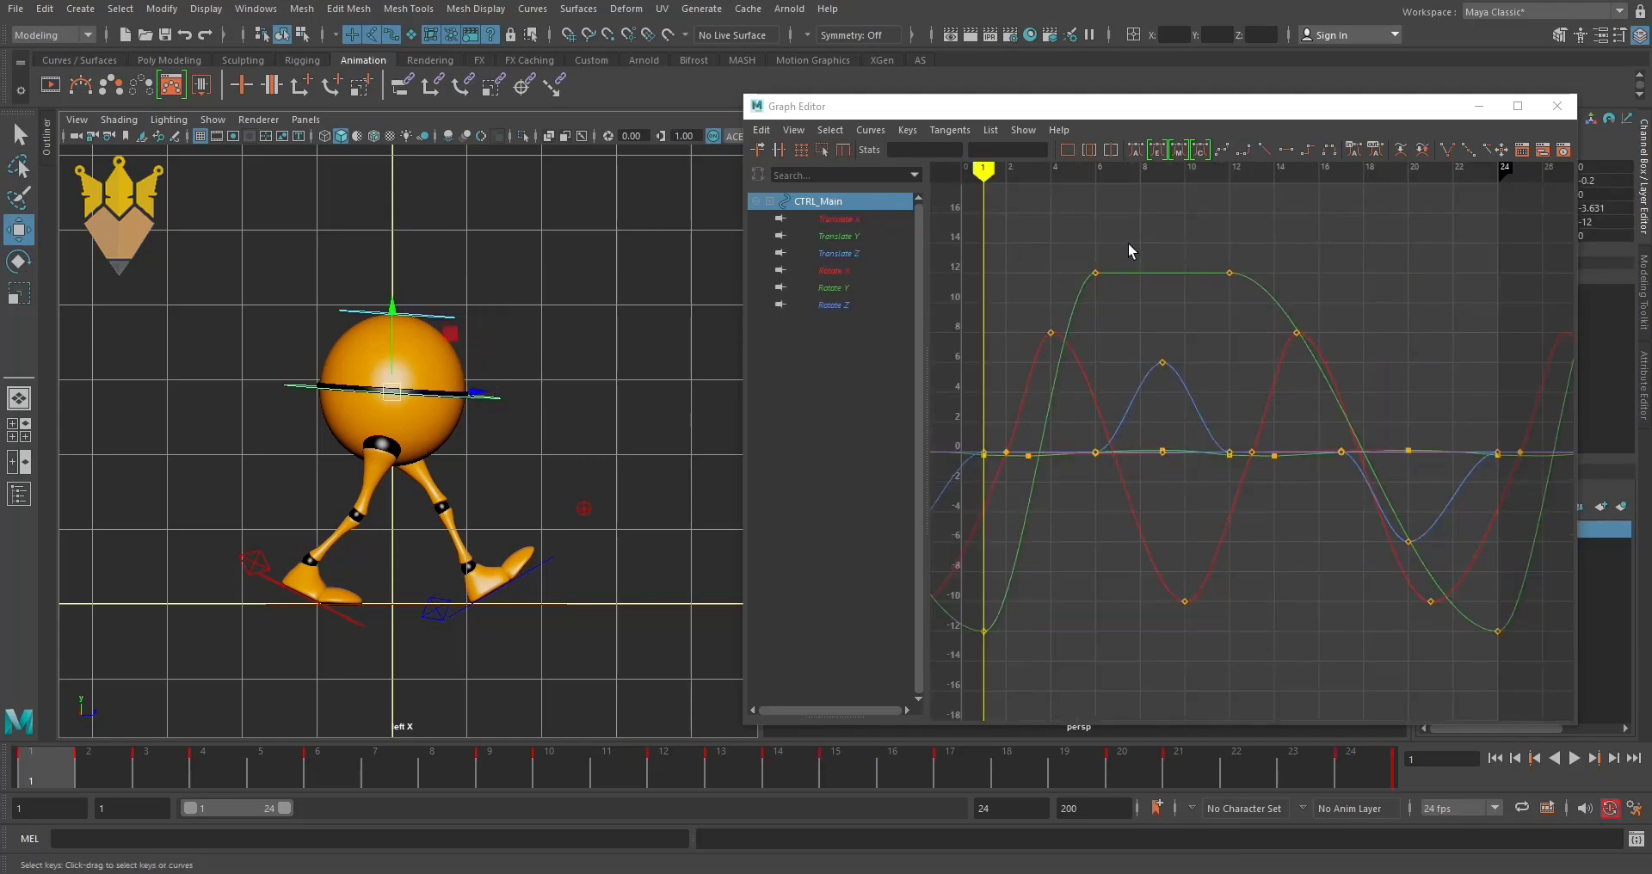
- Select all of CTRL_Main's keys and look at the Post Infinity options for their curves without applying one
scroll(1305, 538, down, 5)
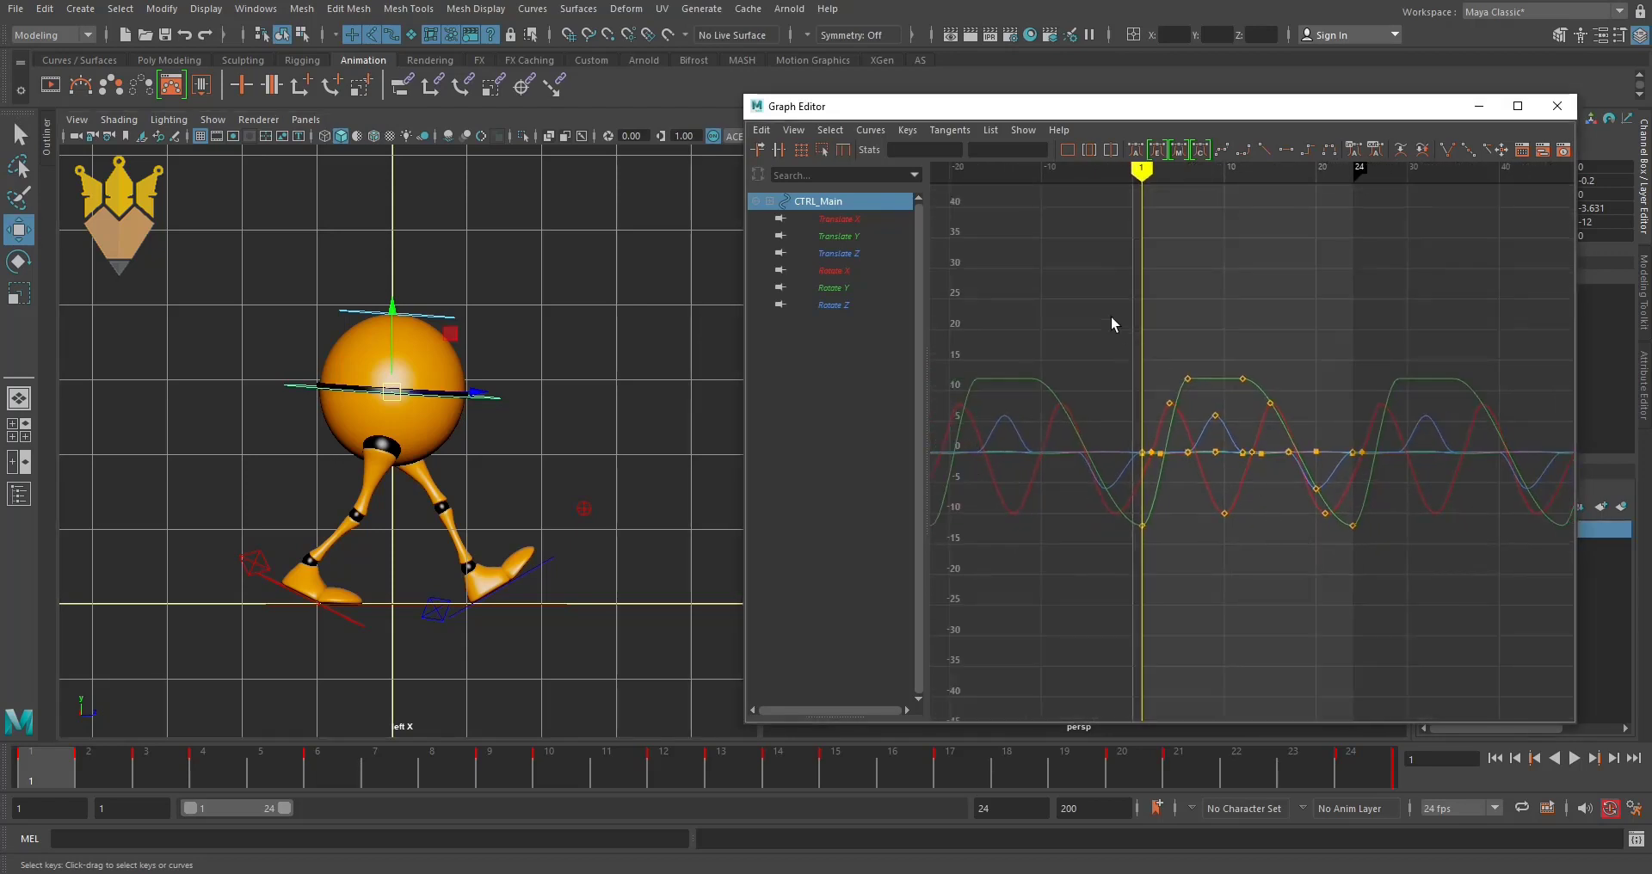
drag(1086, 344, 1537, 631)
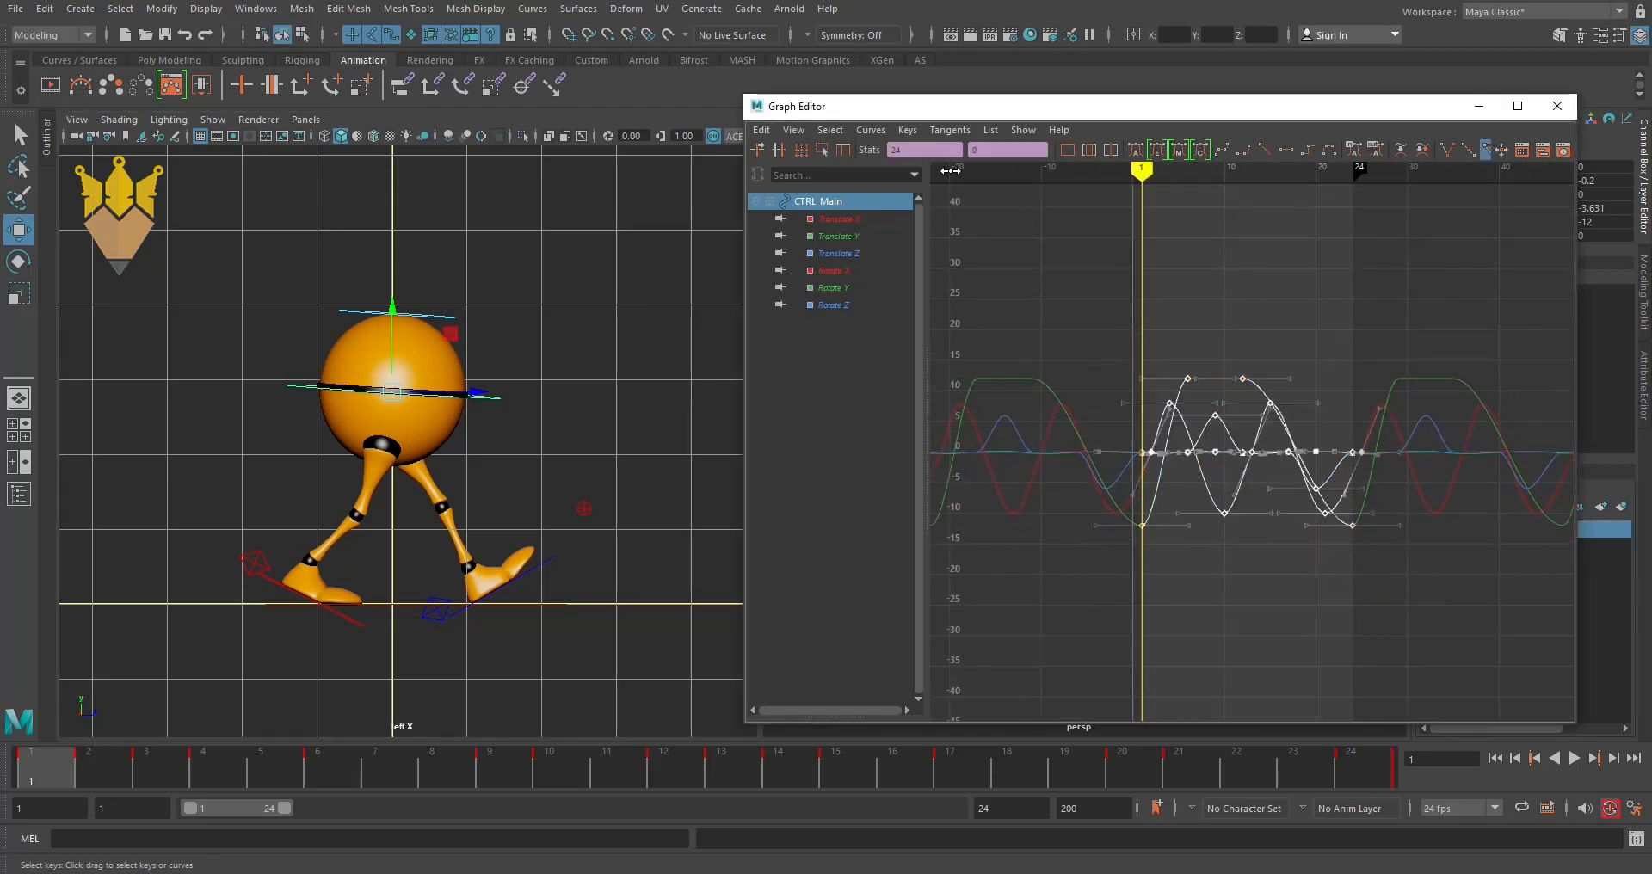
click(870, 129)
mouse_move(933, 176)
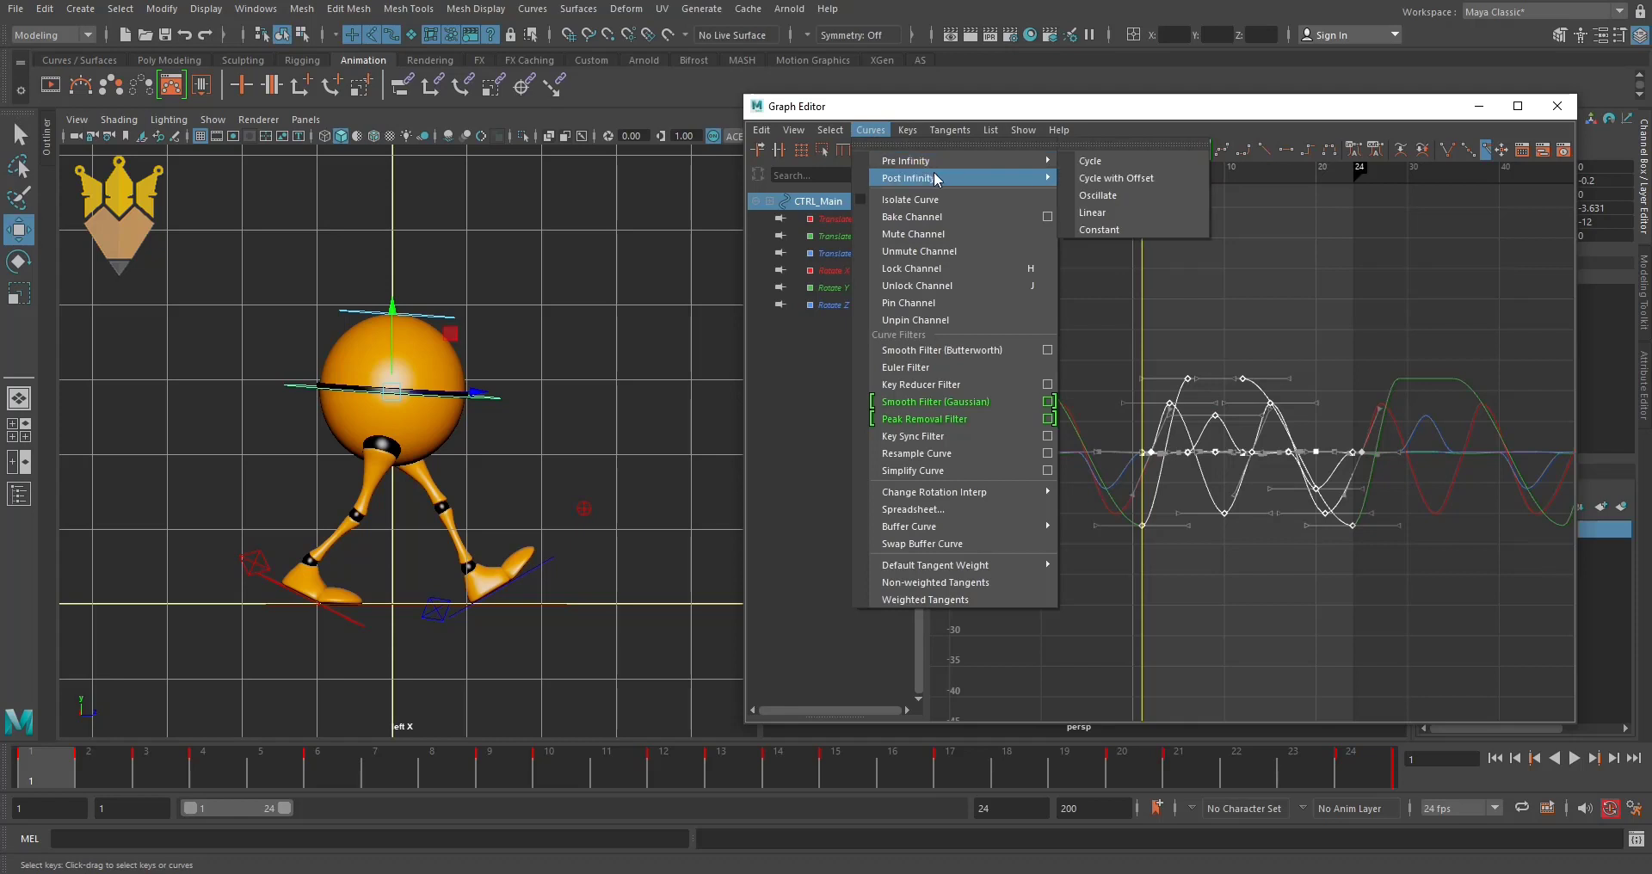
click(1194, 296)
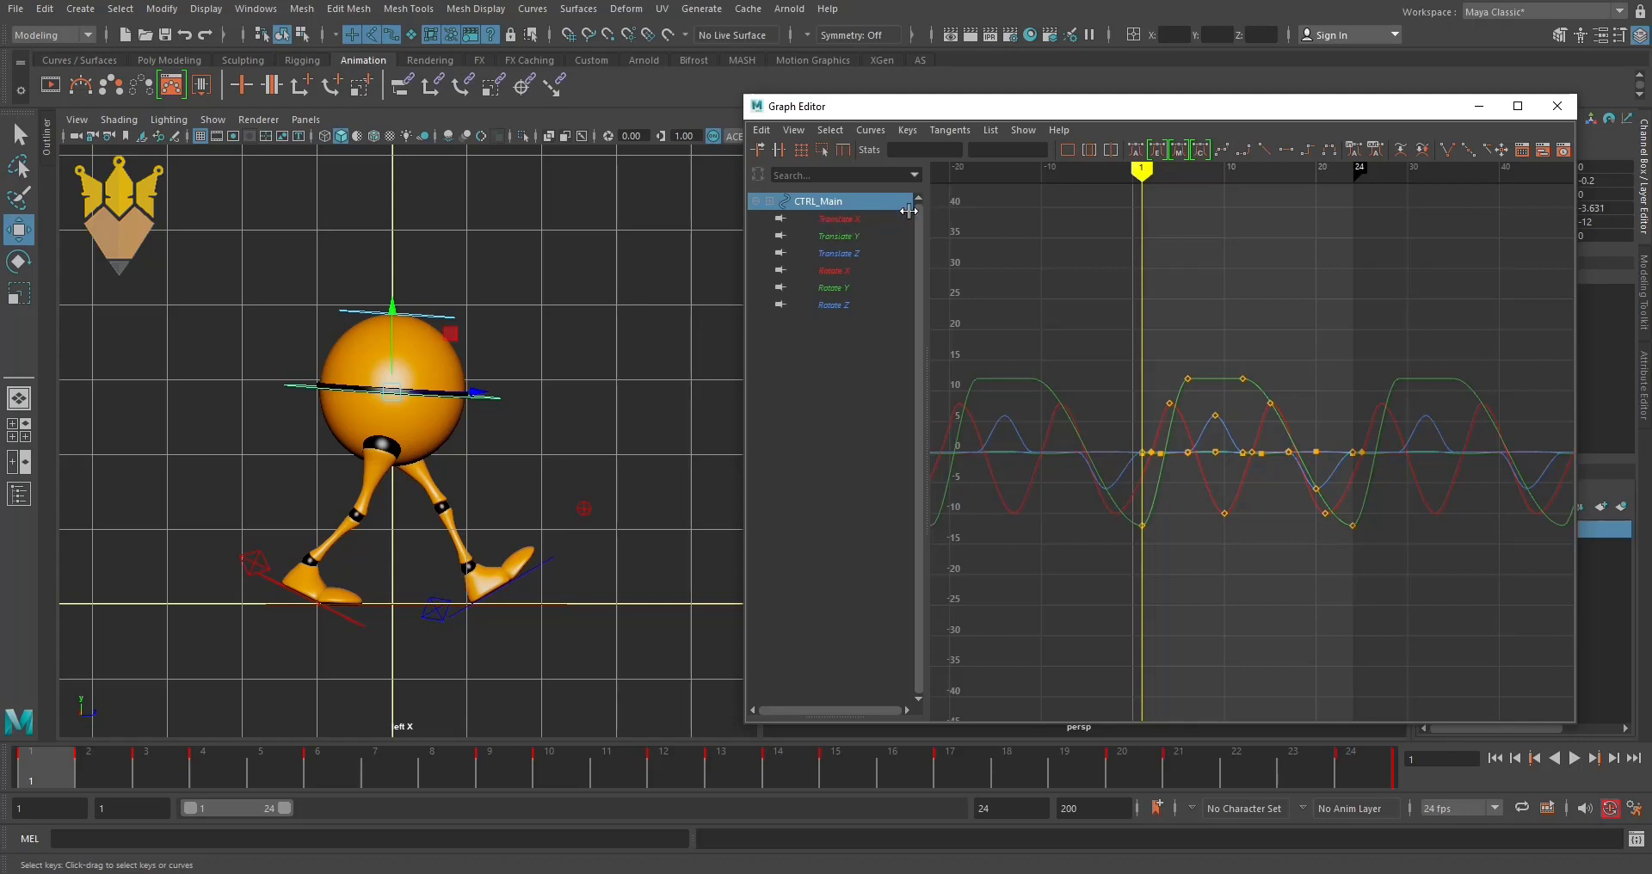
- Inspect CTRL_Main's Translate X and Translate Y curves one at a time
click(852, 220)
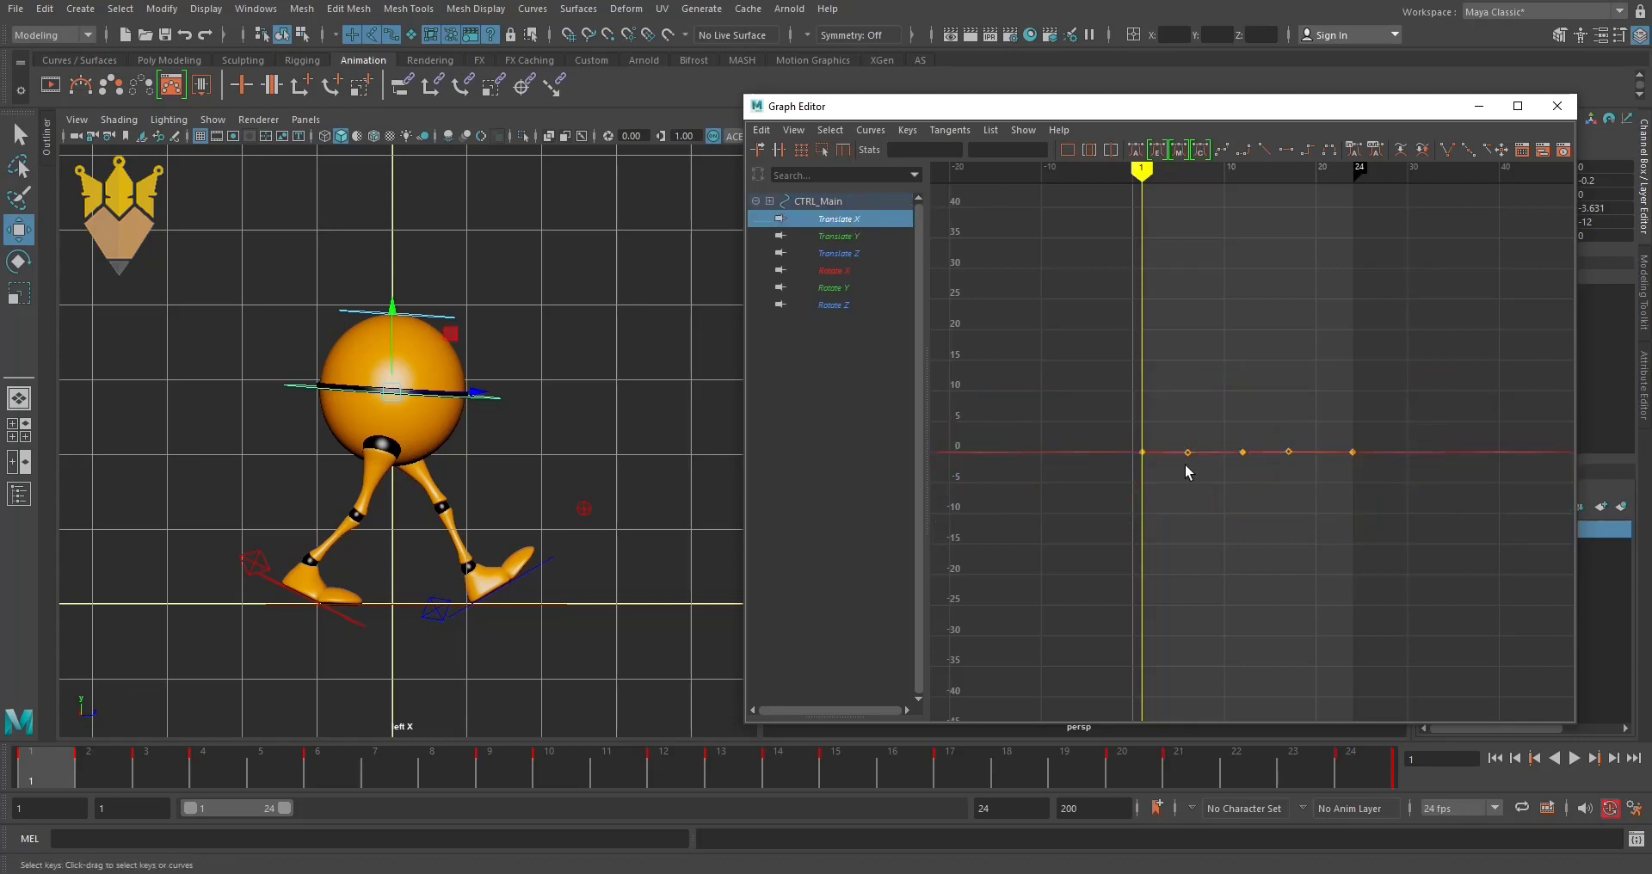
alt+right_drag(1253, 502, 1257, 453)
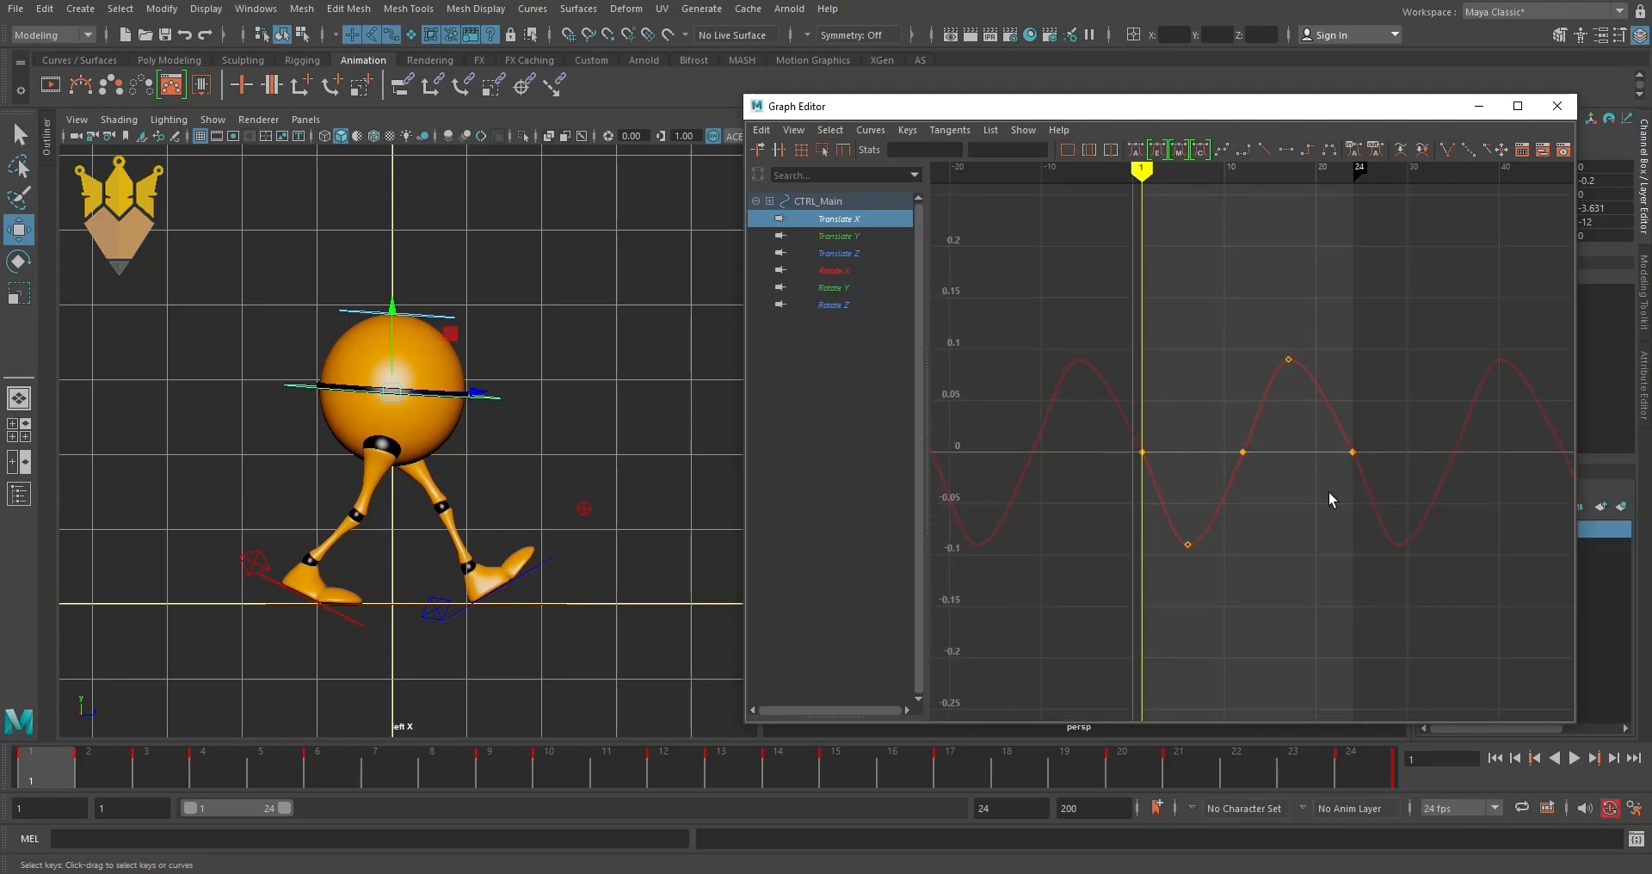
click(840, 234)
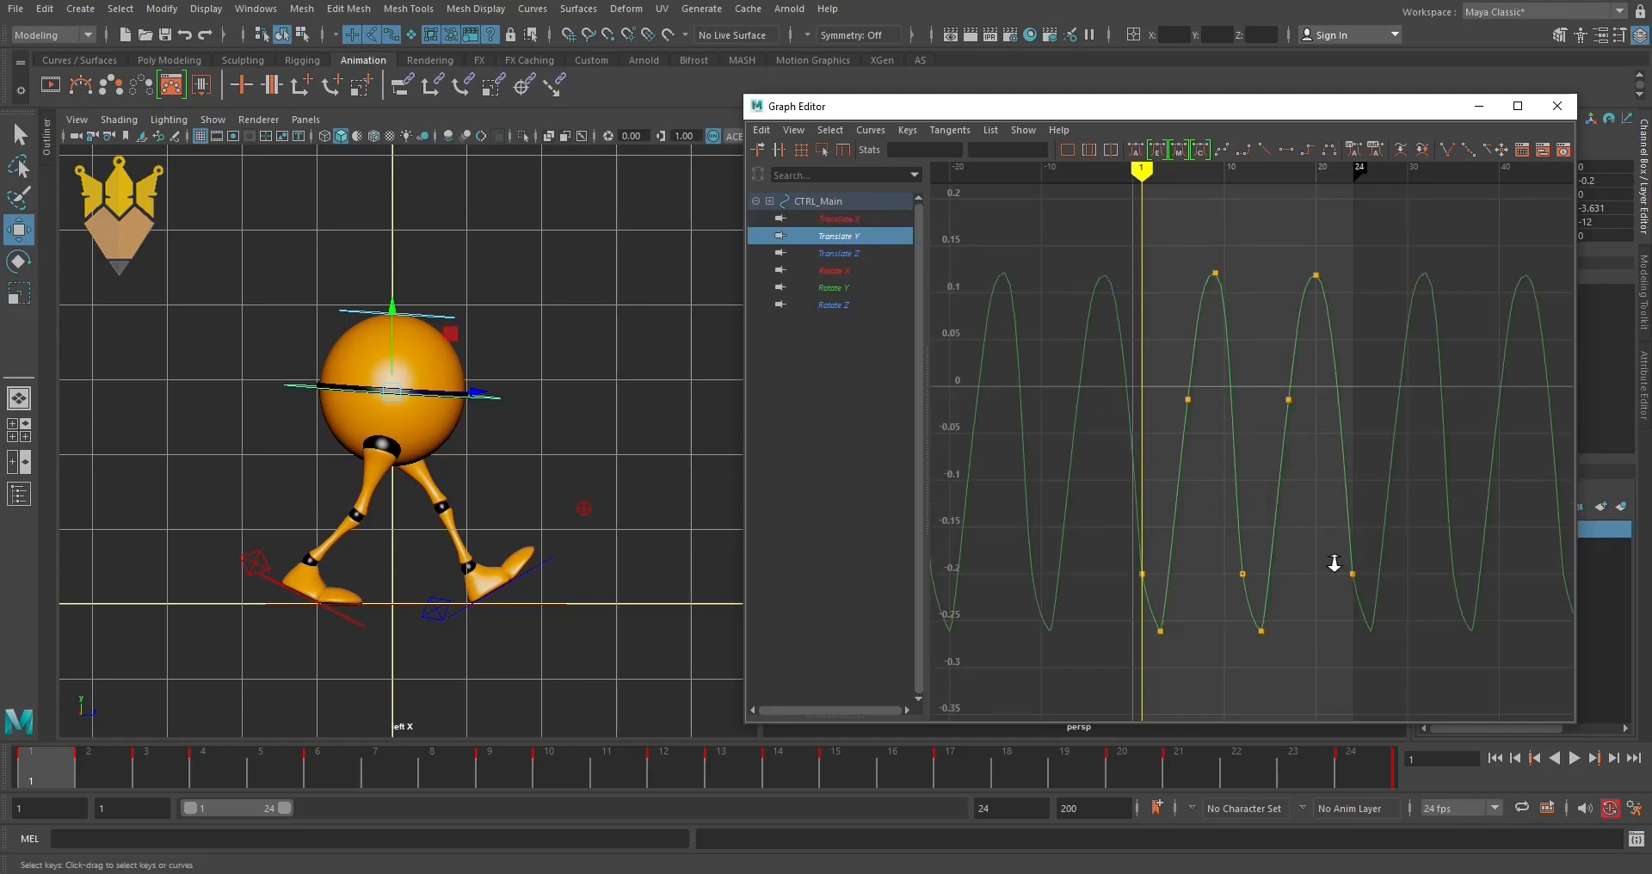
mouse_move(1334, 560)
alt+right_down()
mouse_move(1320, 545)
mouse_move(1339, 560)
alt+right_up()
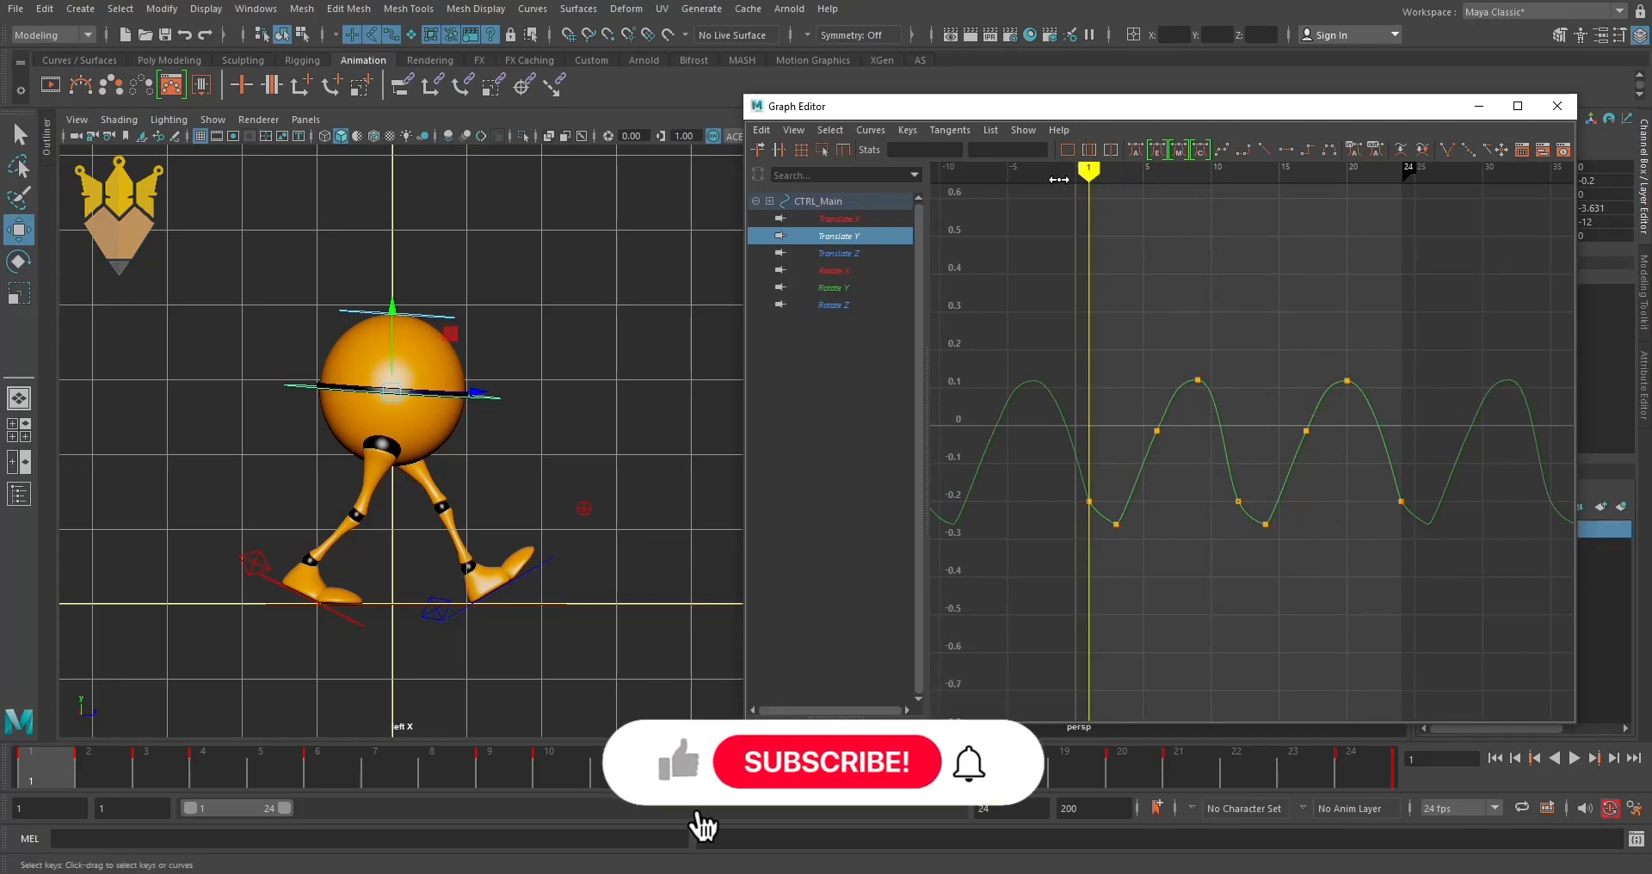
- Play and scrub the run cycle to check the body's up-and-down motion against the Translate Y curve
key(alt+v)
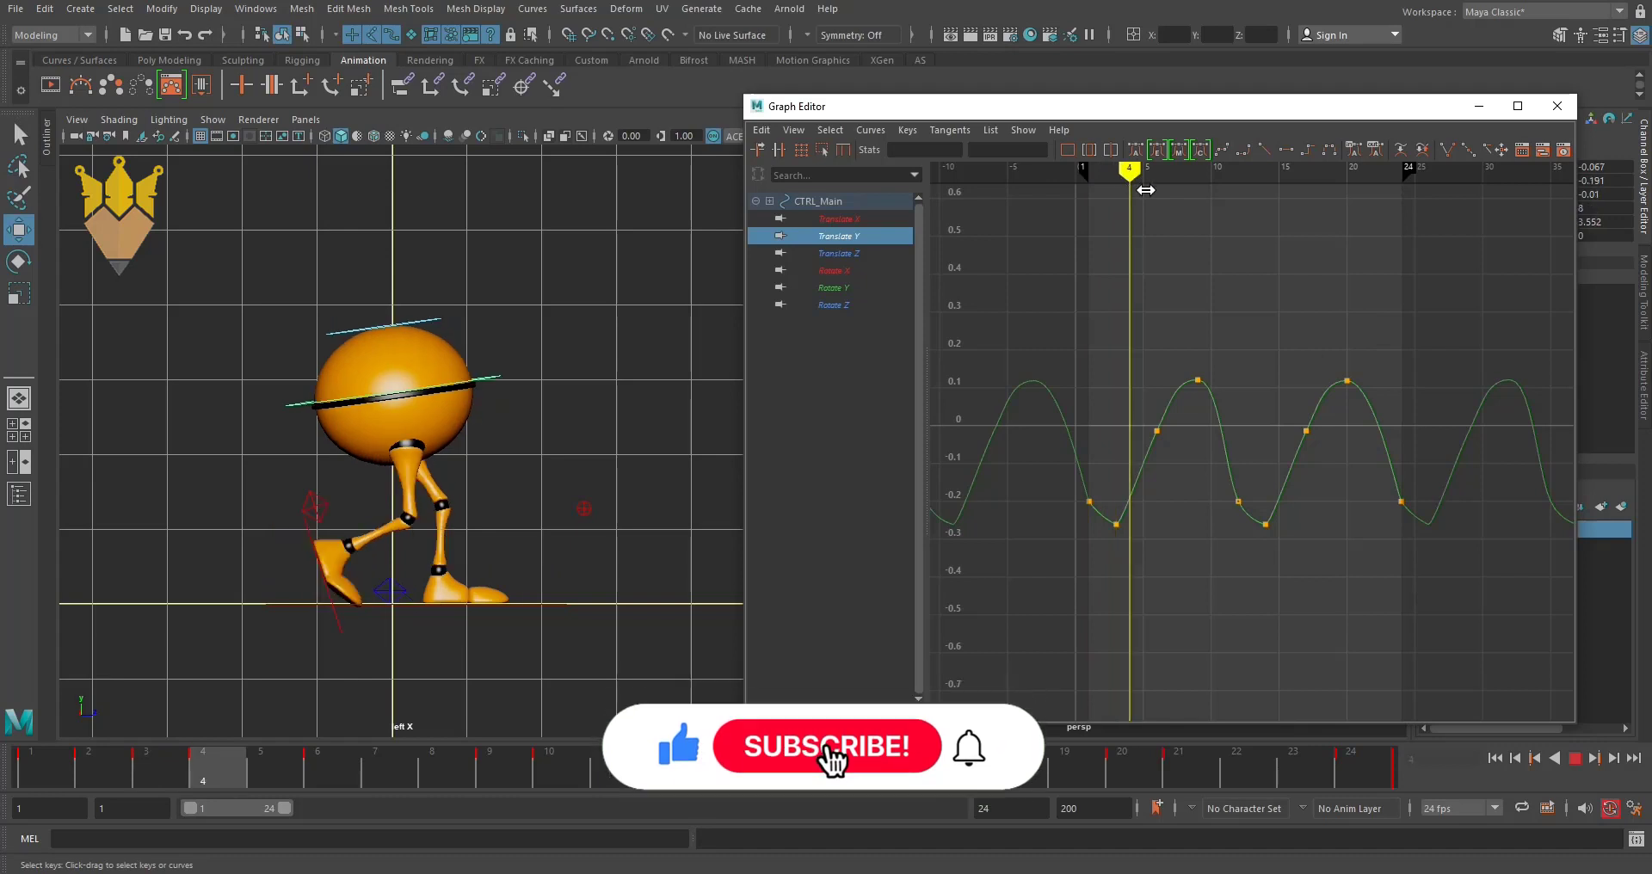
drag(1201, 209, 1364, 324)
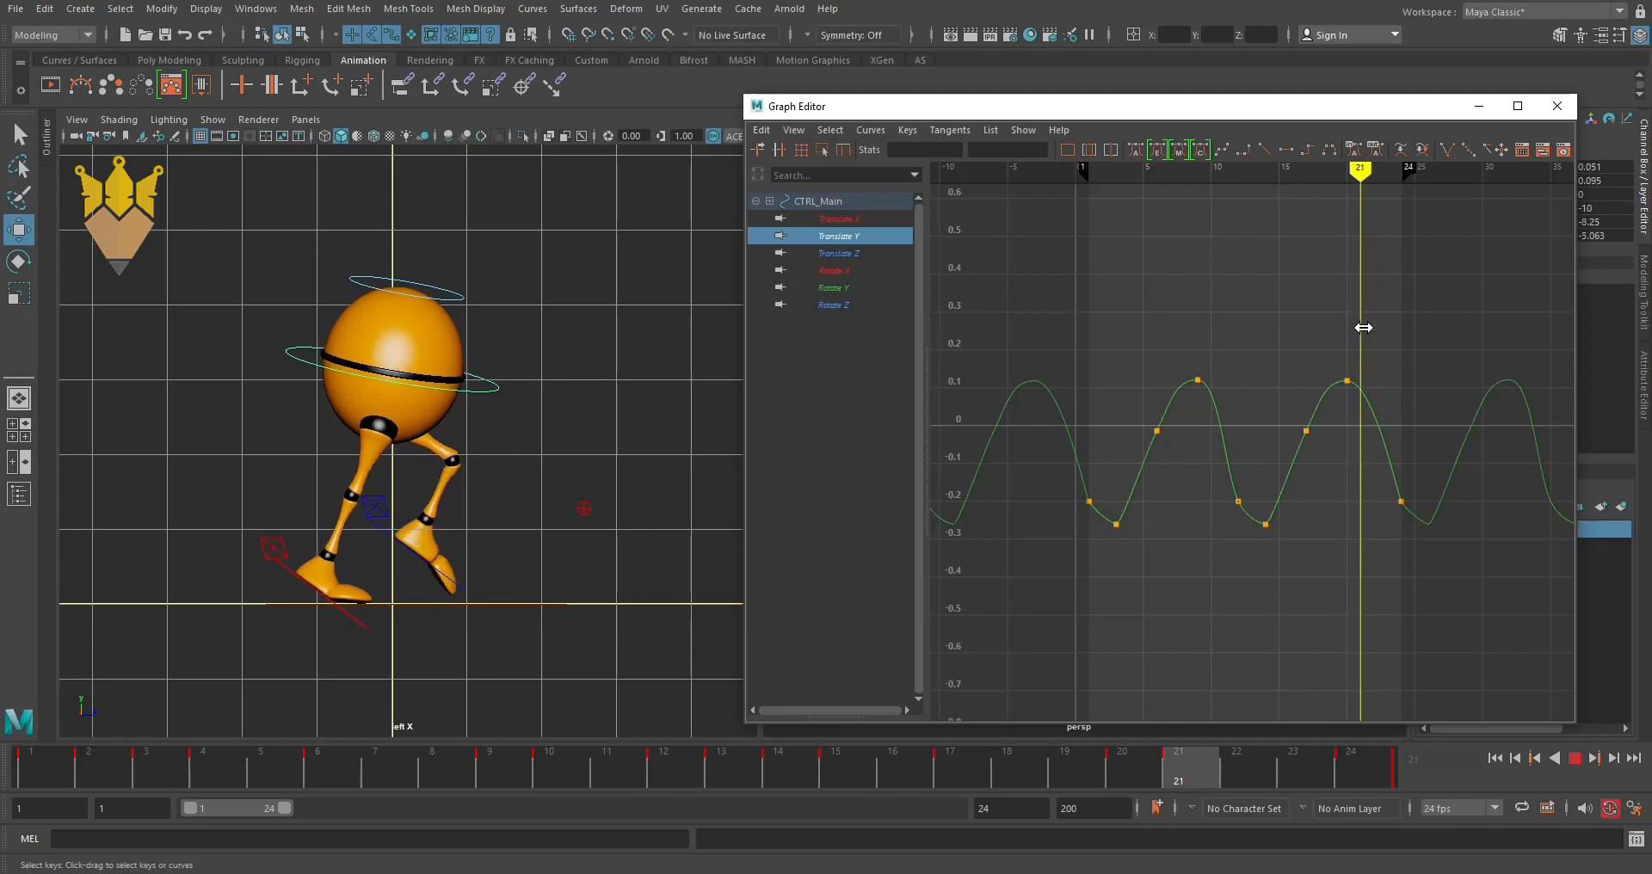
click(831, 813)
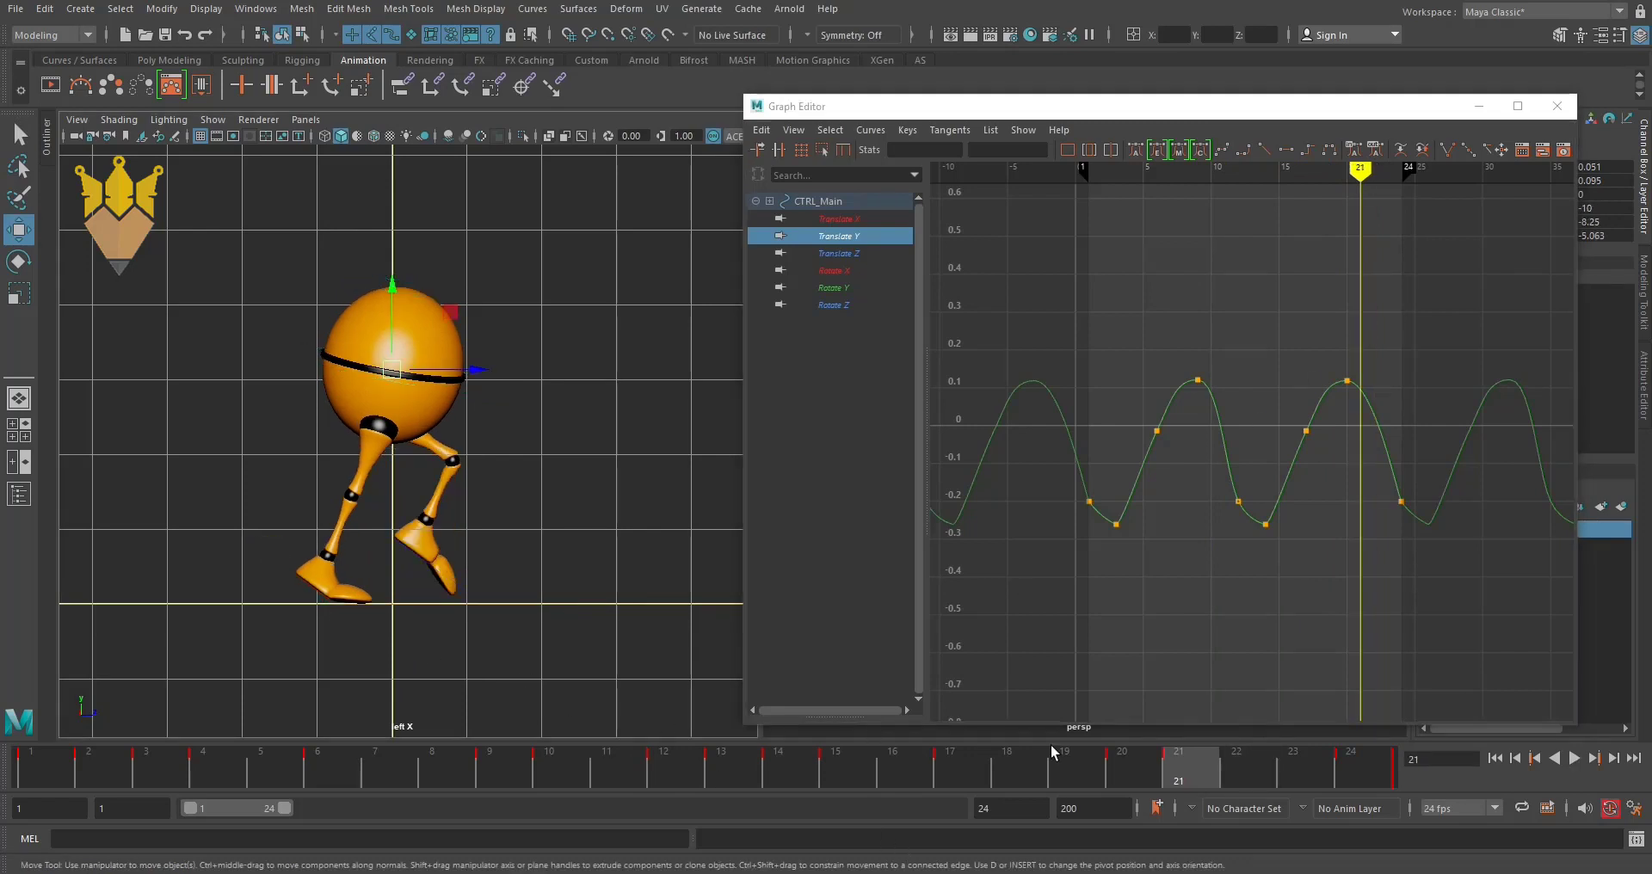
click(1574, 758)
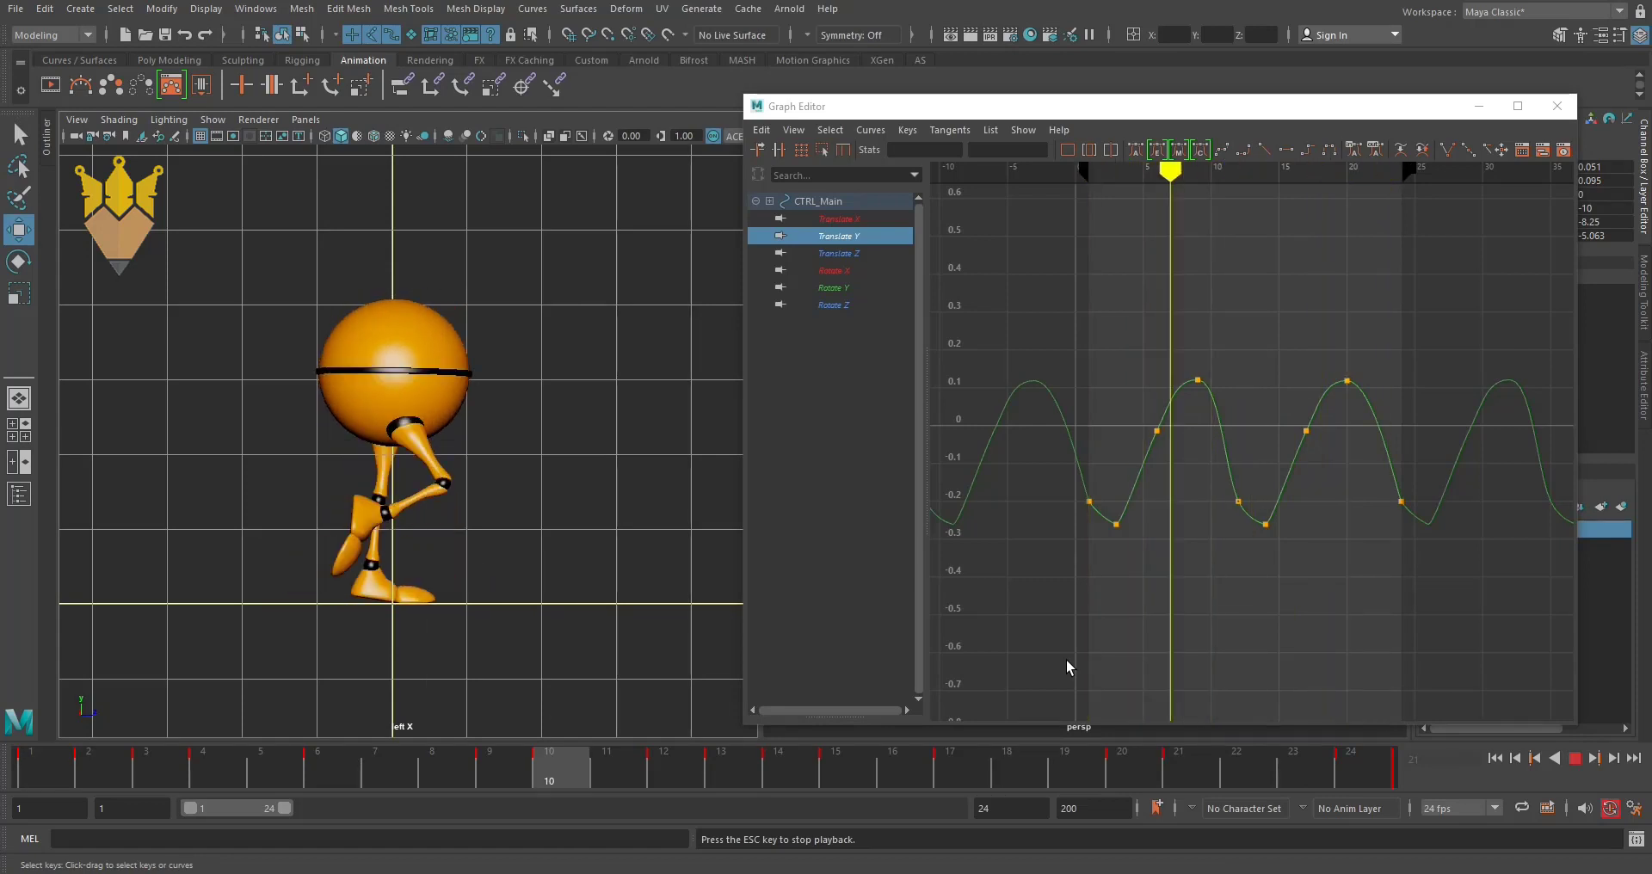
click(1574, 758)
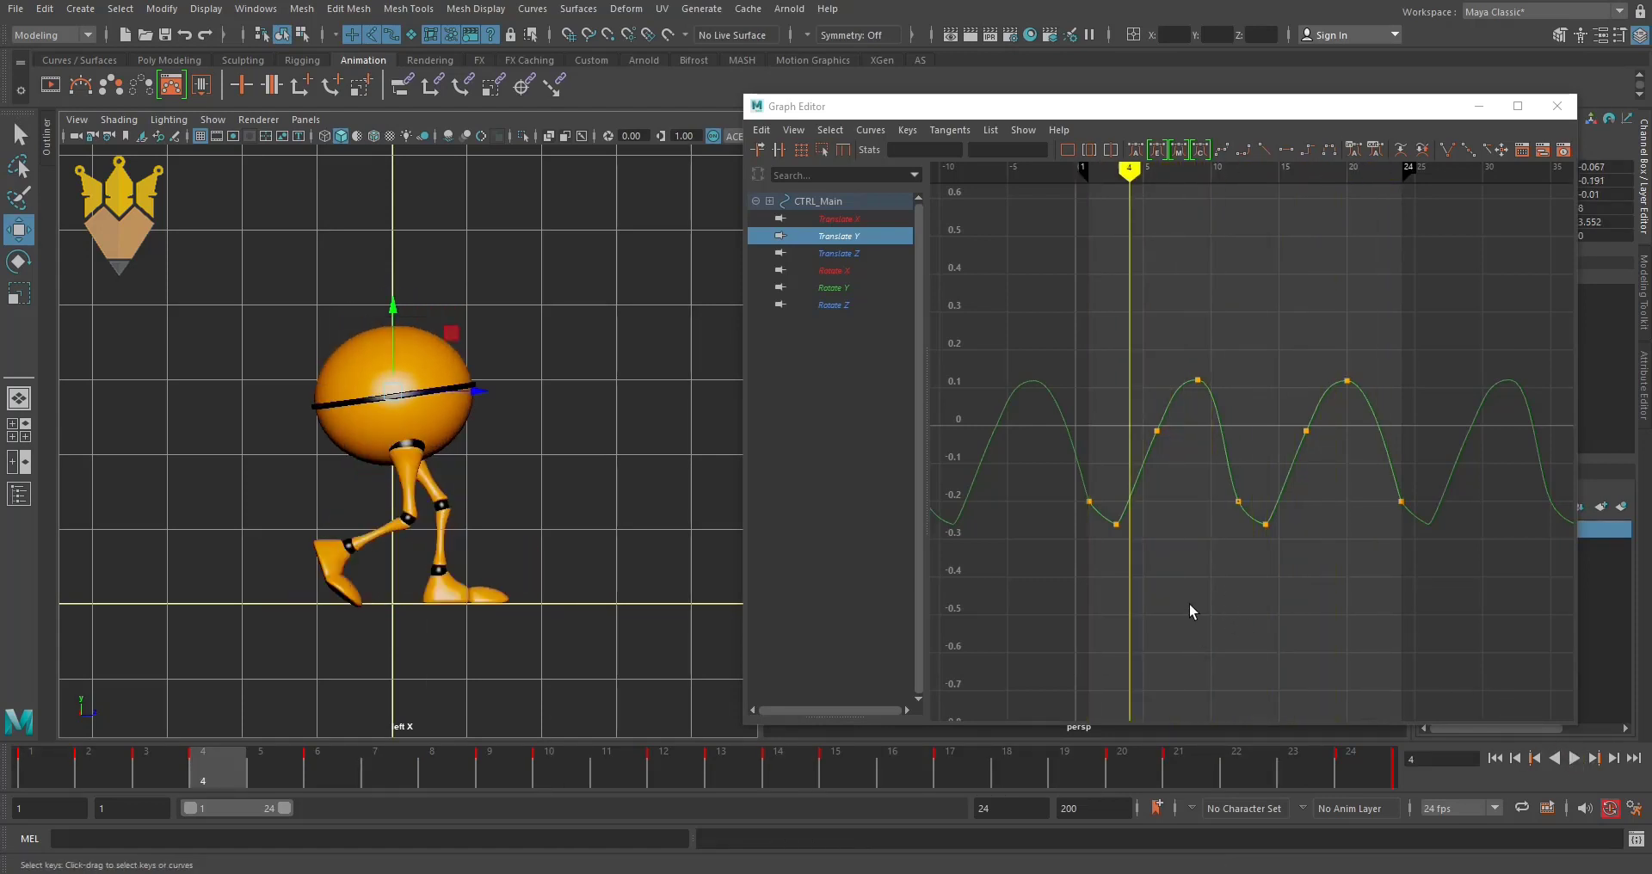
- Inspect CTRL_Main's Translate Z curve and scrub to frame 7 to compare it with the pose
click(861, 252)
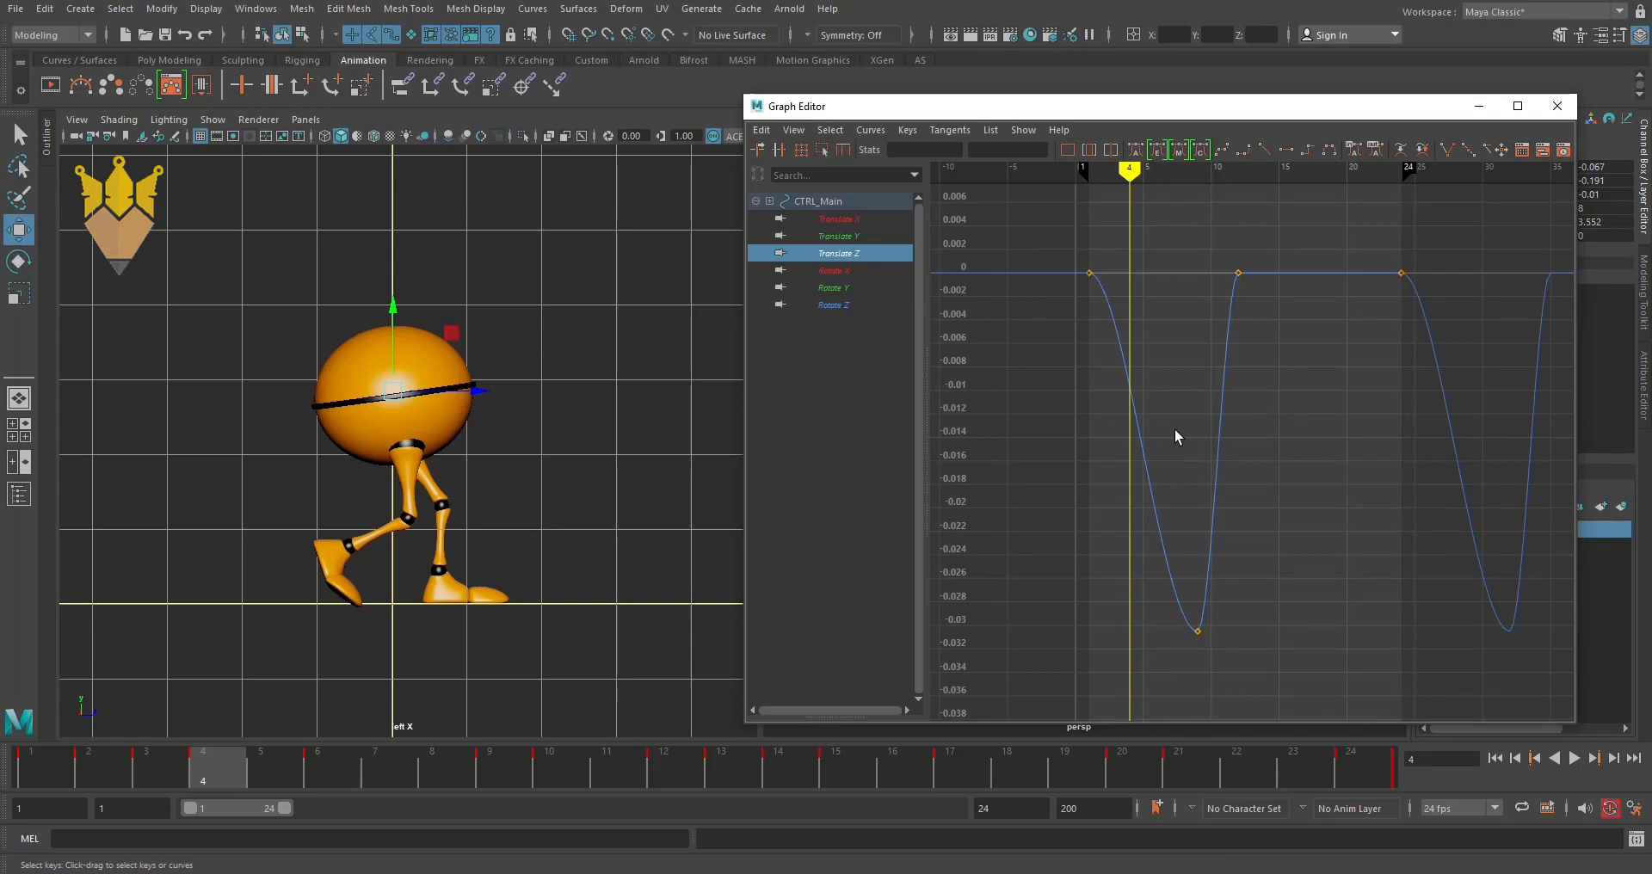
scroll(1236, 478, down, 4)
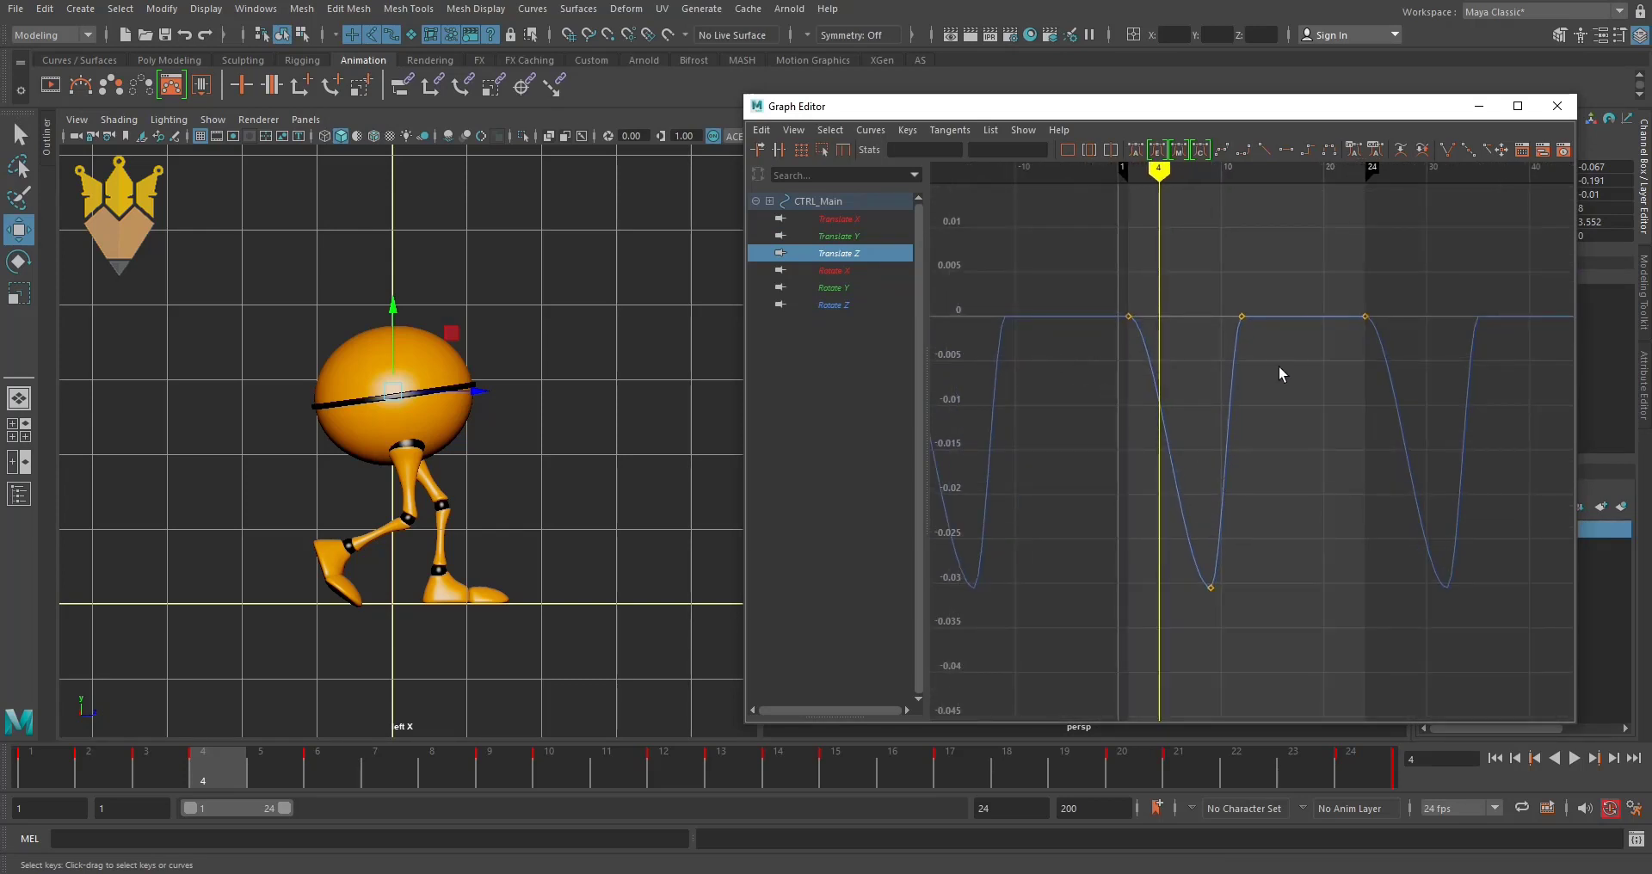
scroll(1334, 471, down, 4)
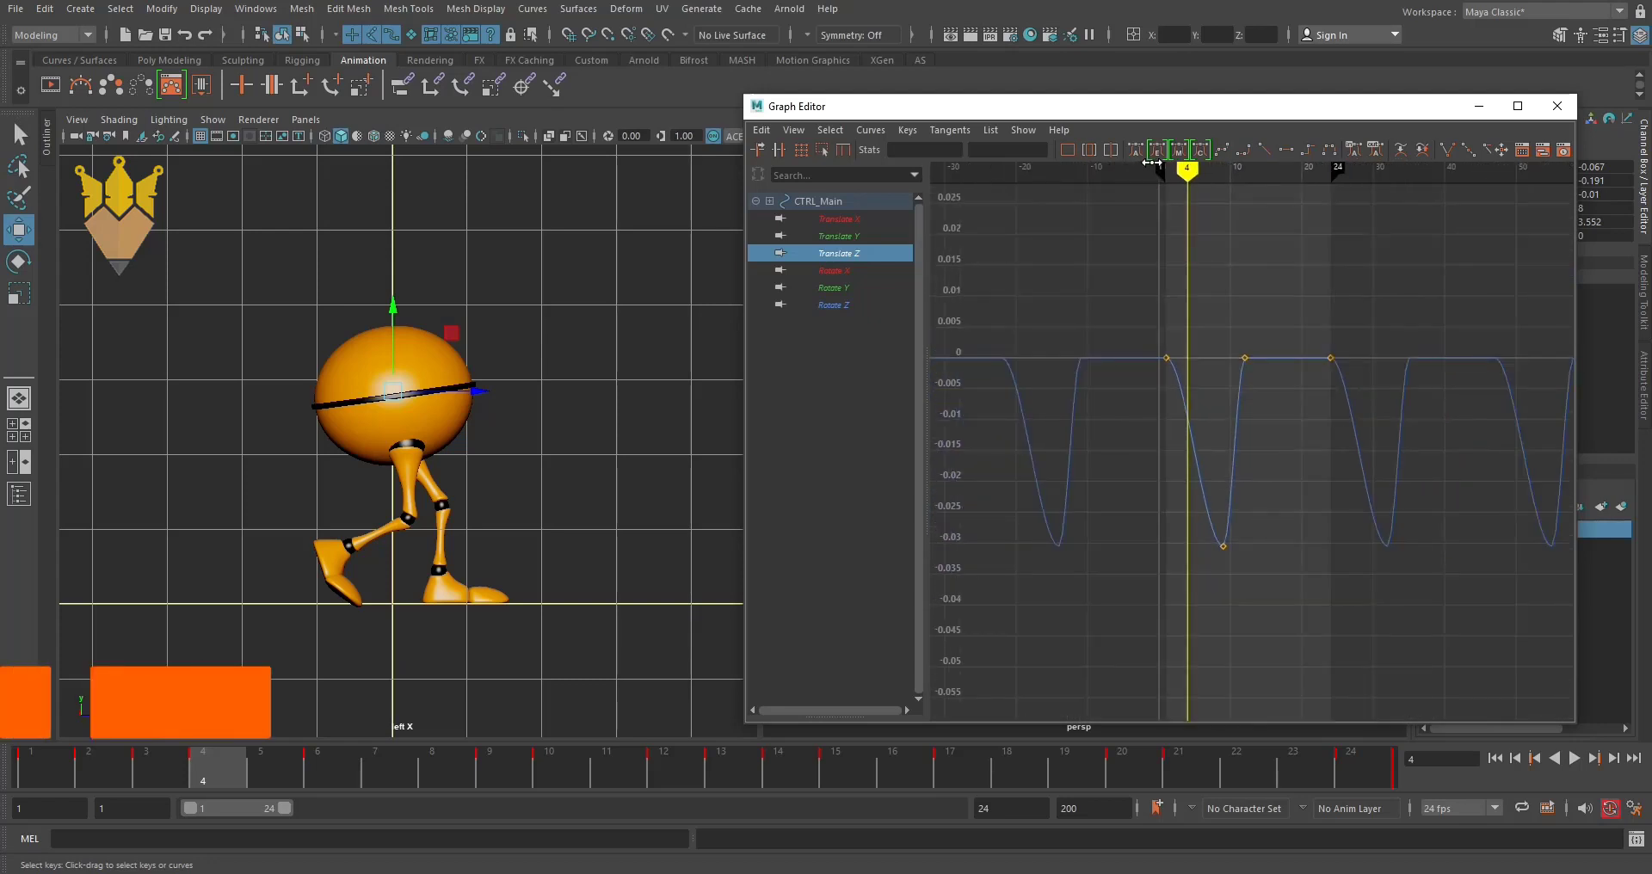
mouse_move(1194, 173)
mouse_down()
mouse_move(1230, 194)
mouse_move(1209, 185)
mouse_up()
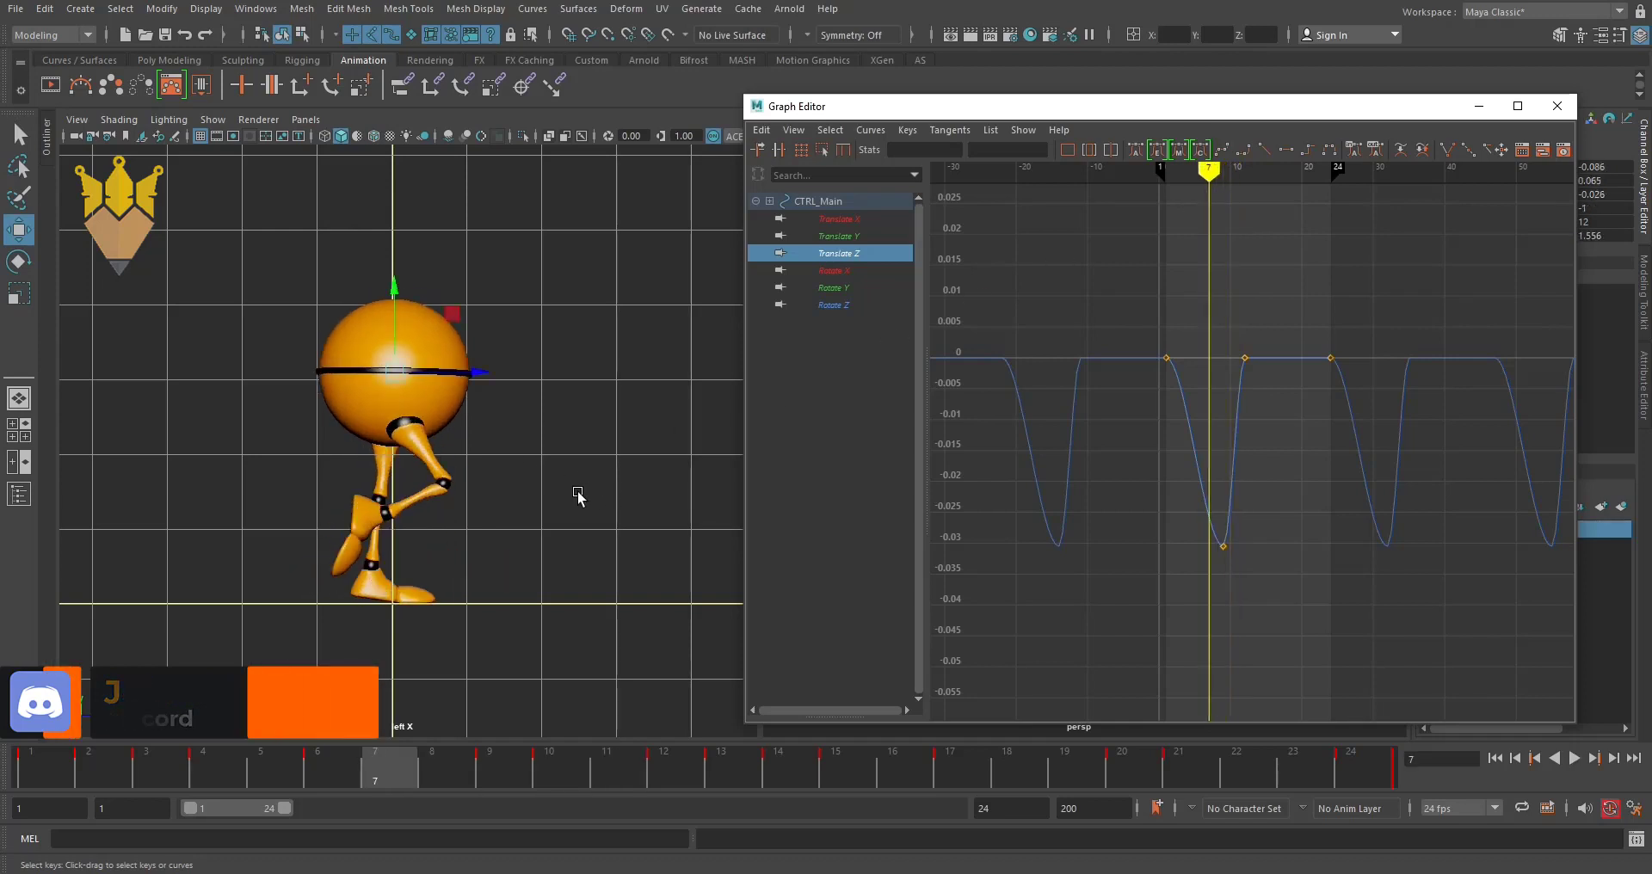
- Show the rig controls again, delete all of CTRL_Main's Translate Z keys, and display its Translate Y curve
key(alt+1)
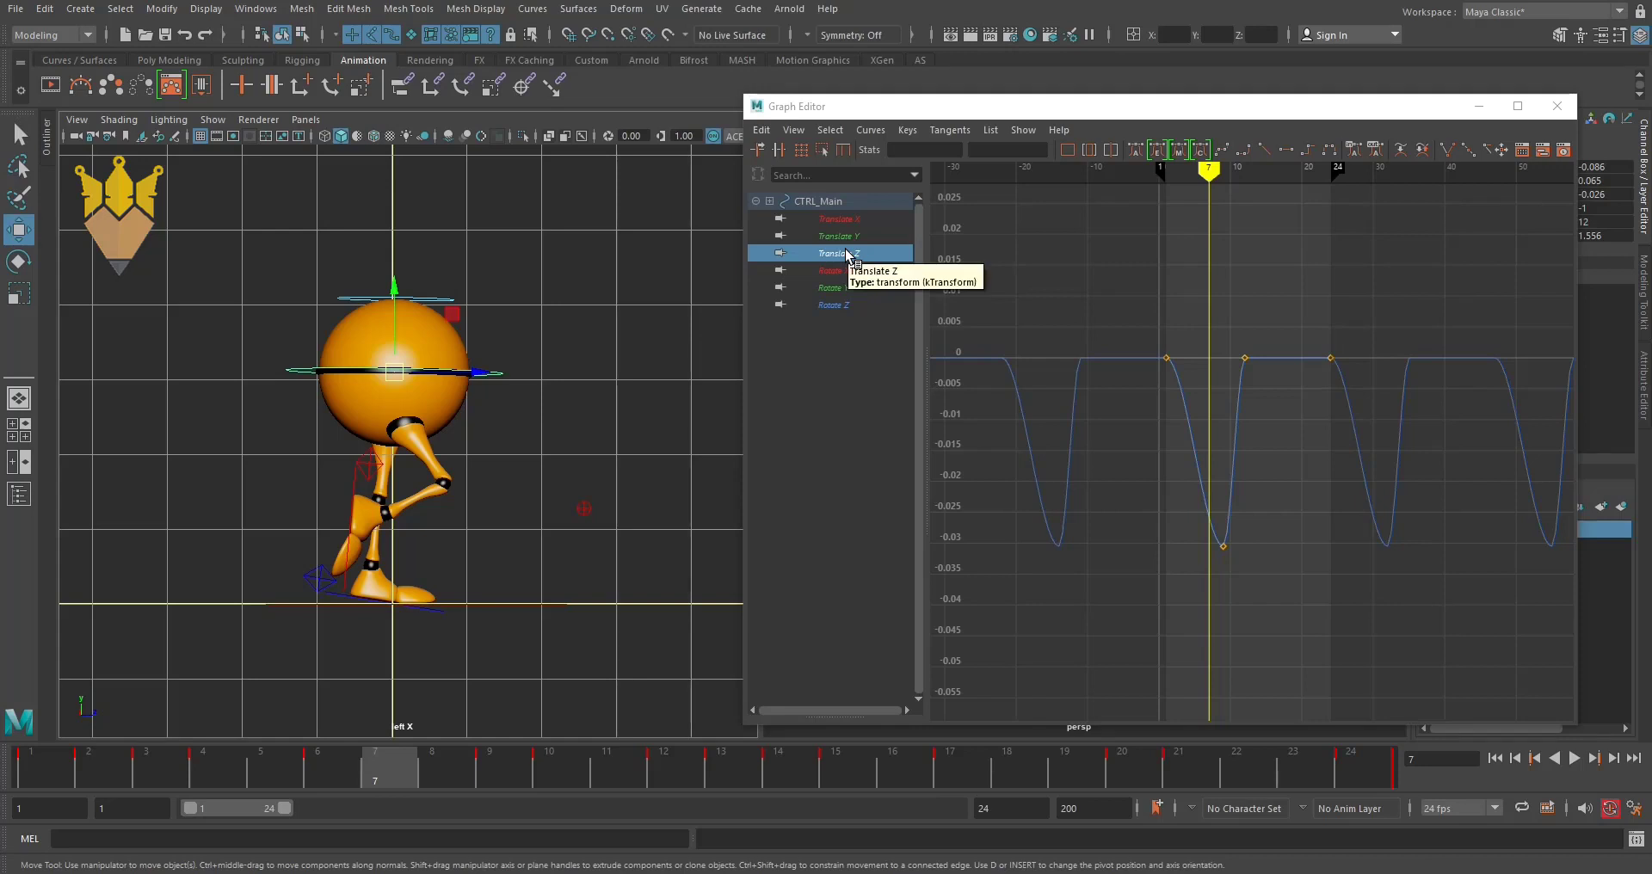
drag(1082, 279, 1422, 581)
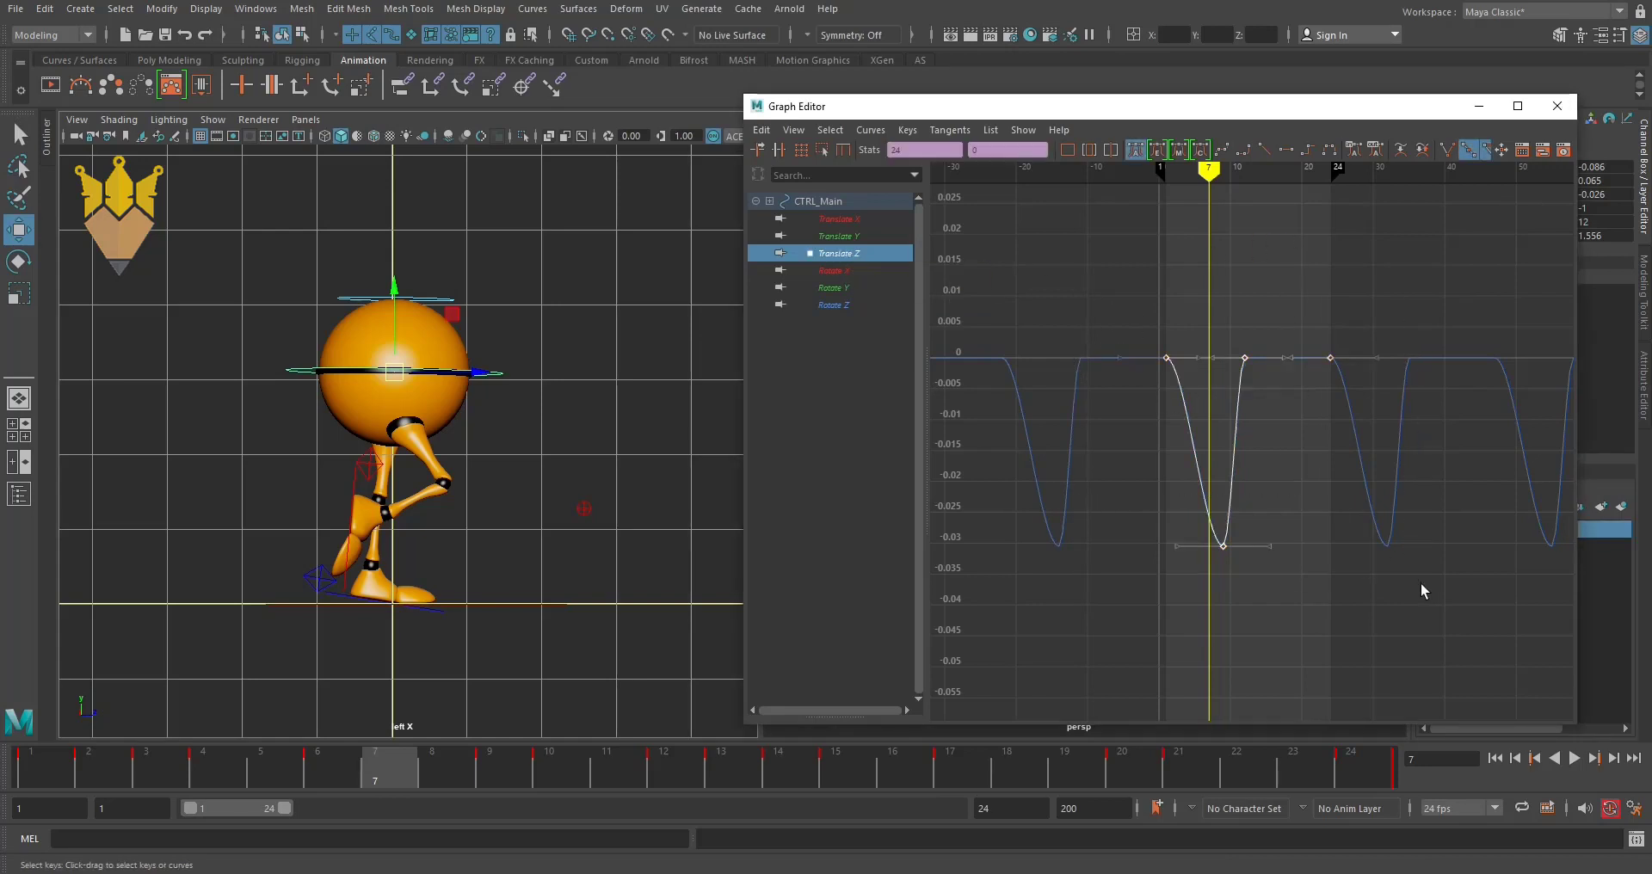
key(Delete)
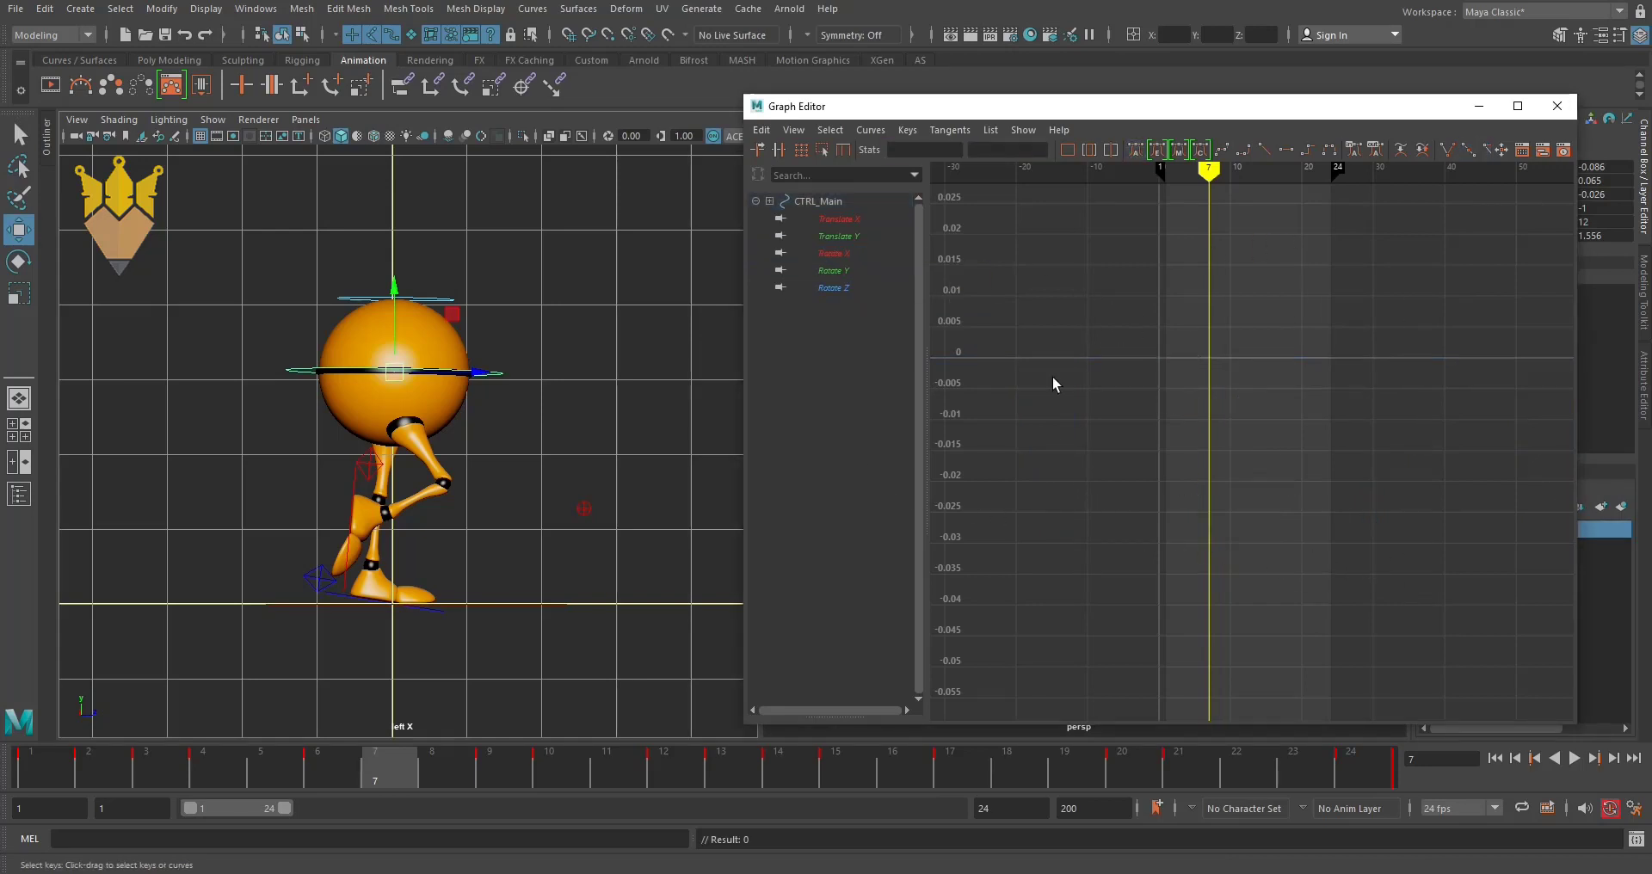
click(838, 232)
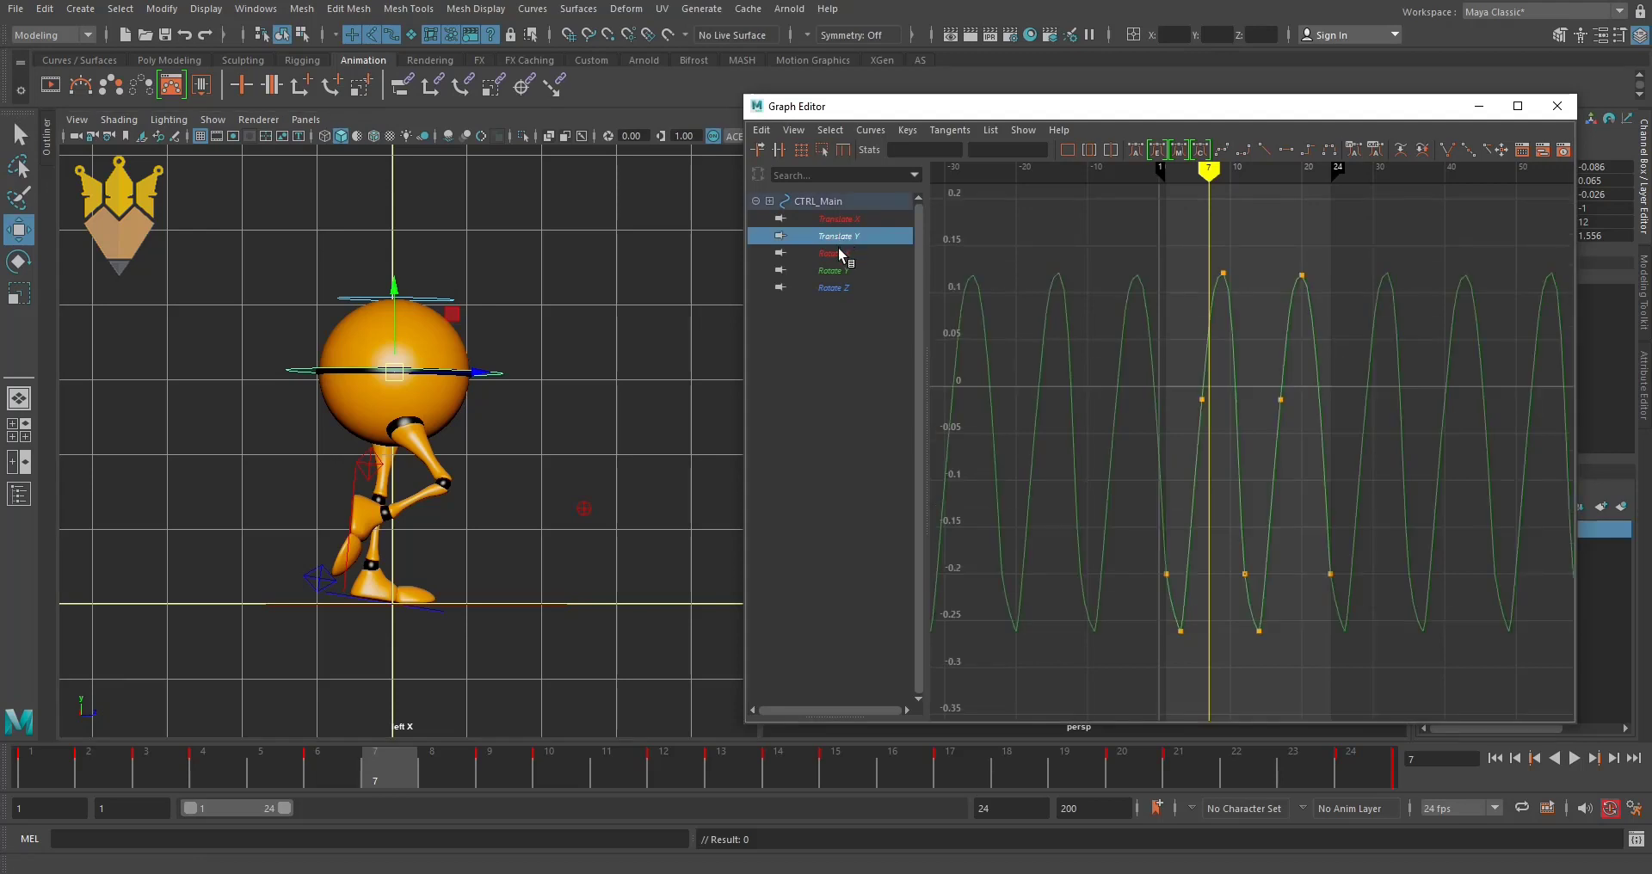
- Inspect CTRL_Main's Rotate X and Rotate Y curves one at a time, playing the run cycle to compare the Rotate Y curve with the motion
click(838, 251)
alt+right_drag(1275, 431, 1280, 483)
click(834, 271)
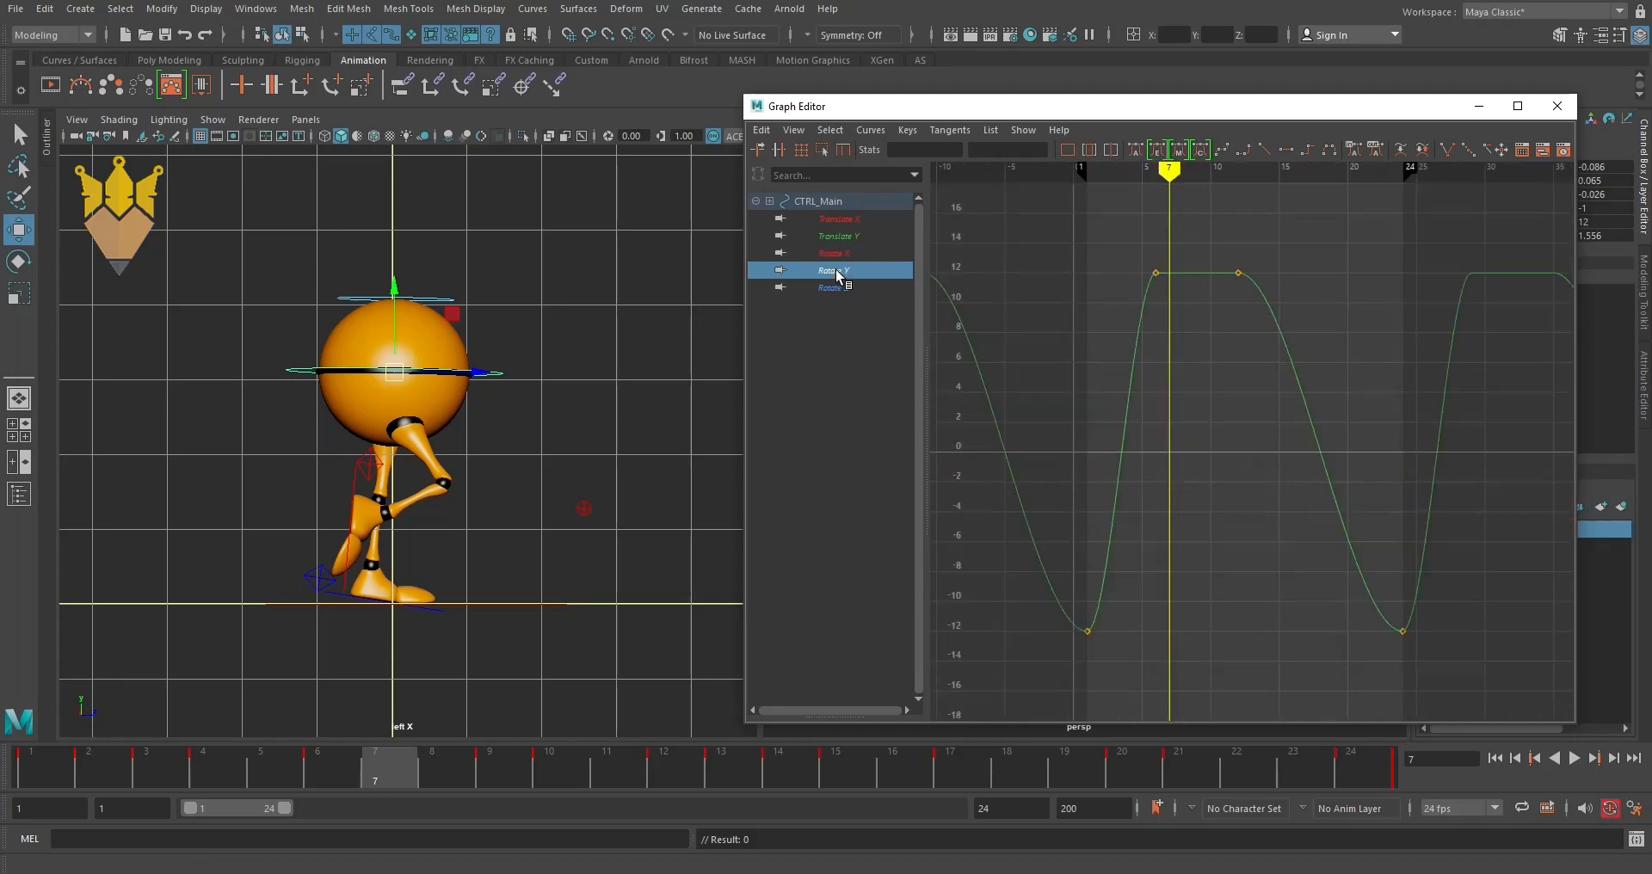
mouse_move(1171, 407)
alt+right_down()
mouse_move(1169, 432)
mouse_move(1184, 422)
alt+right_up()
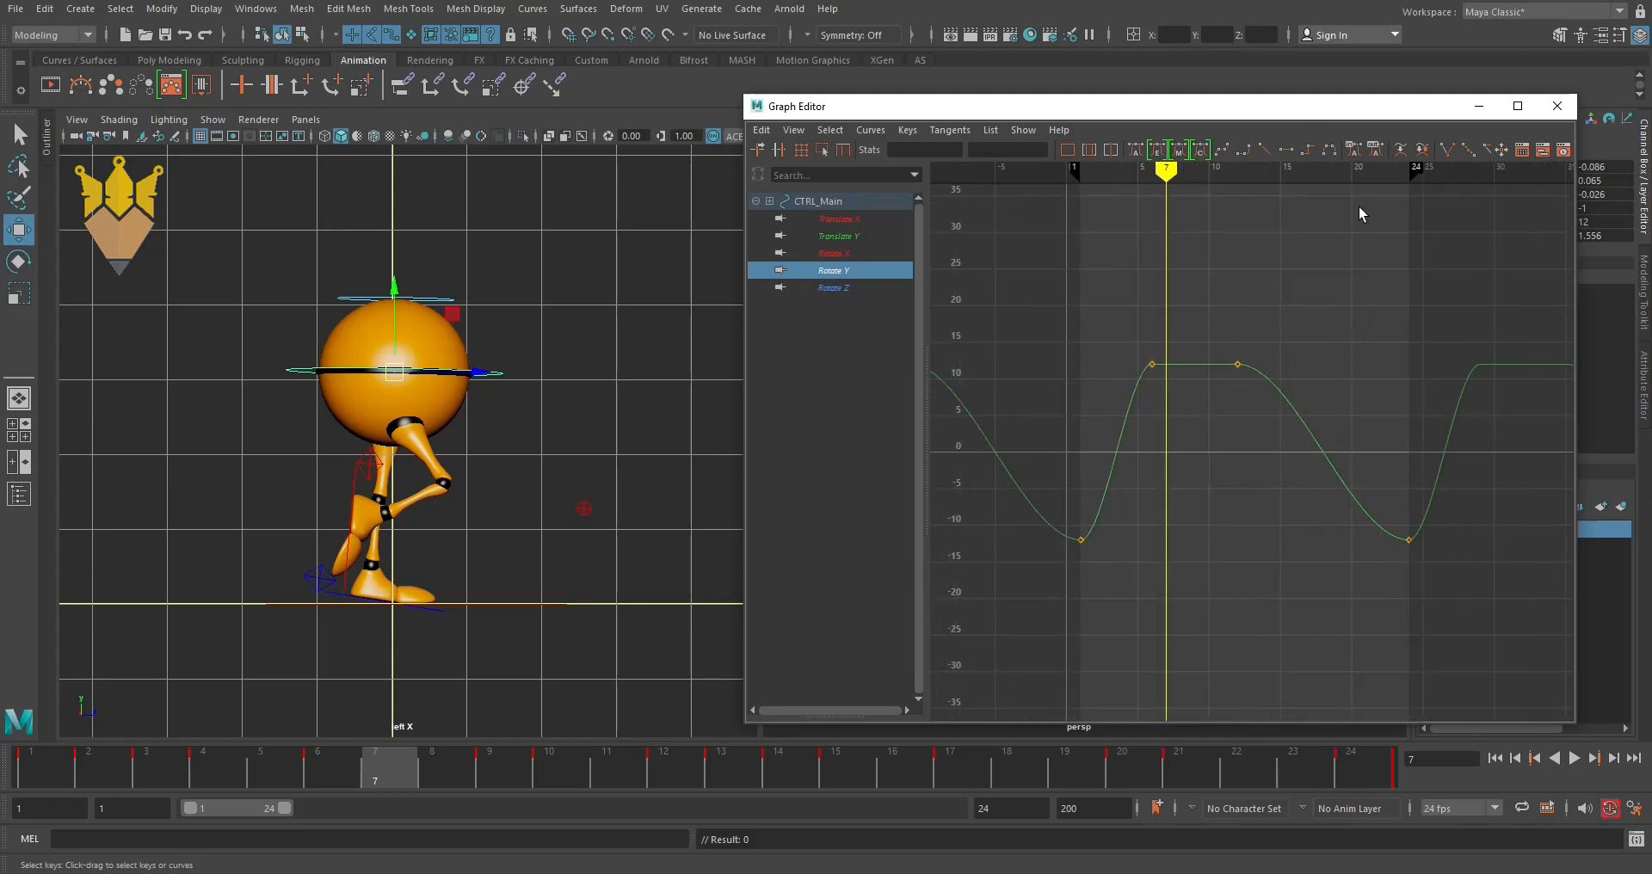
key(alt+v)
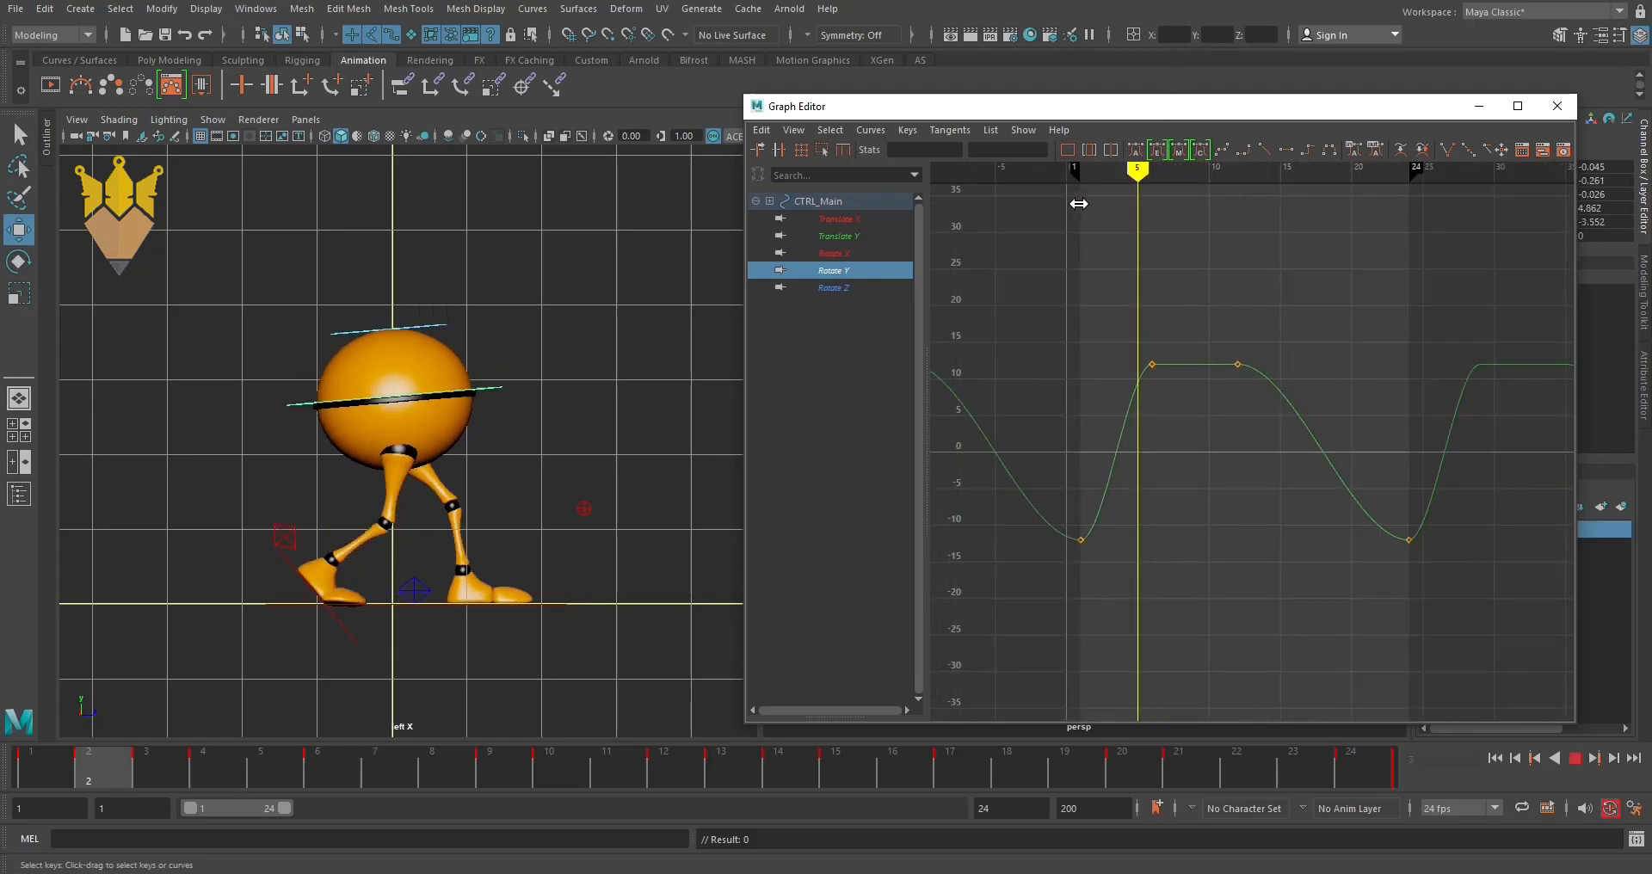
key(alt+v)
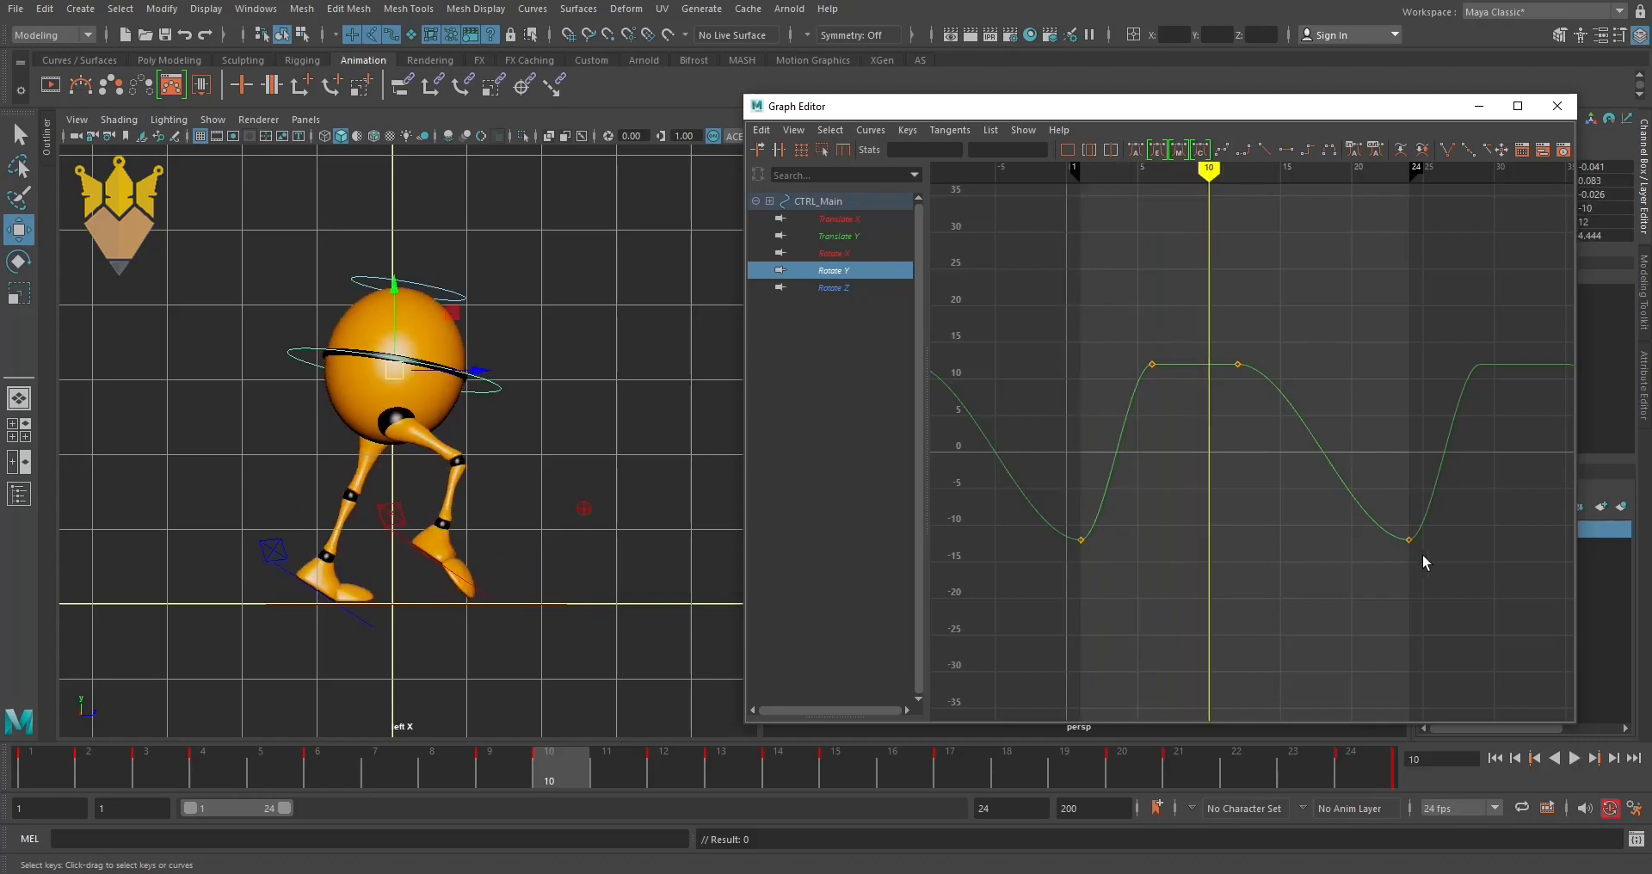
- Inspect CTRL_Main's Rotate Z curve and try shifting its frame 9 key in value to check the body tilt, undoing the shift
click(849, 290)
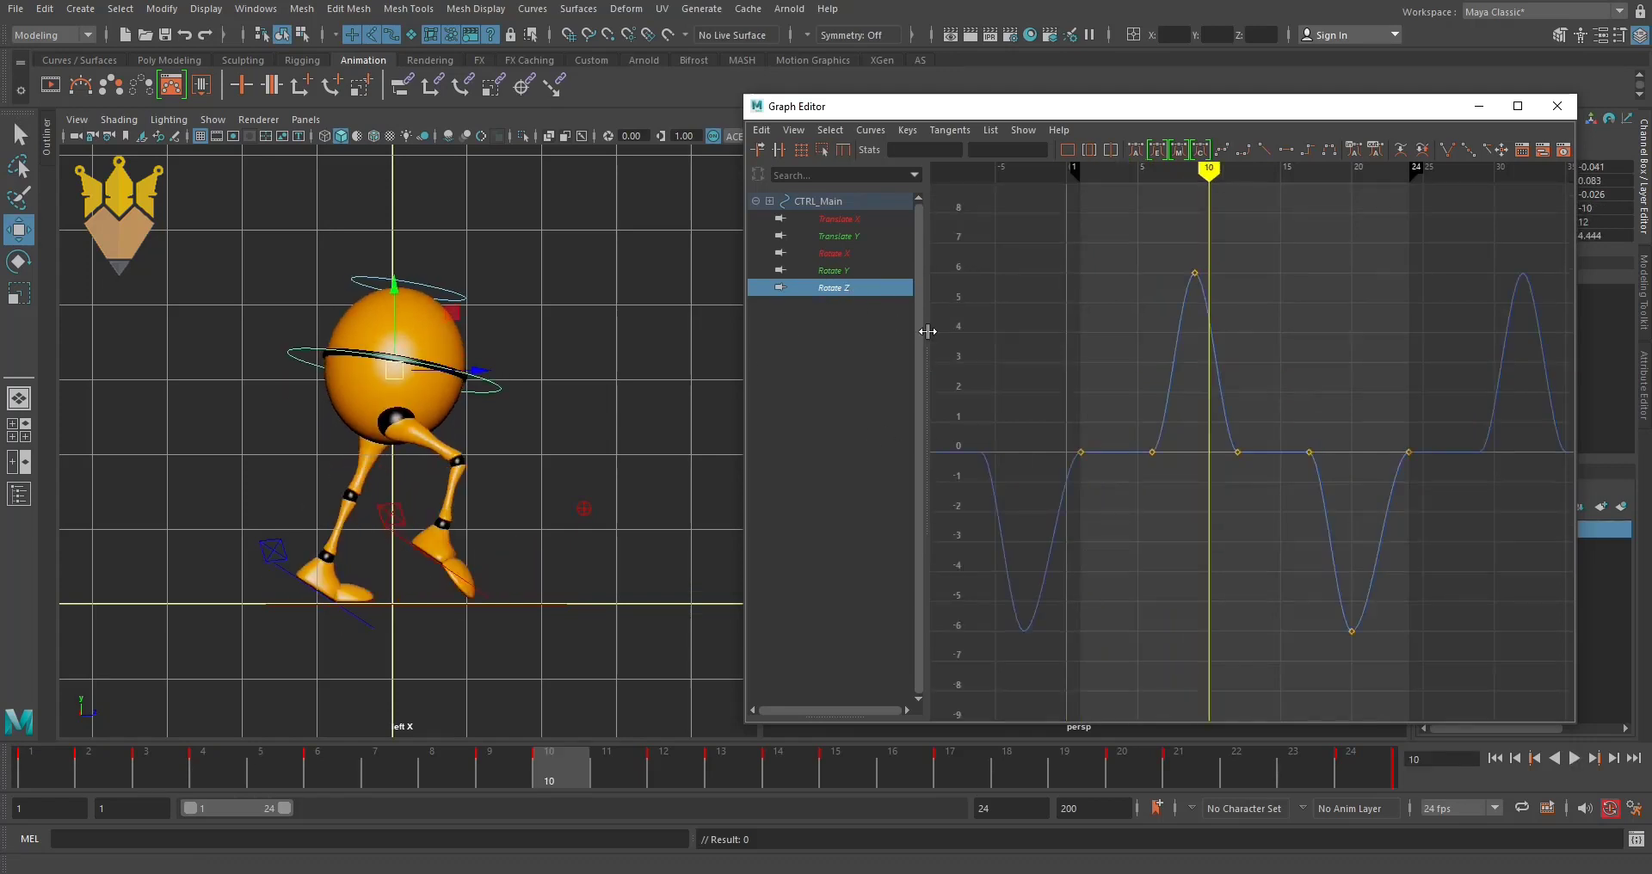
mouse_move(1263, 469)
alt+right_down()
mouse_move(1258, 510)
mouse_move(1239, 480)
alt+right_up()
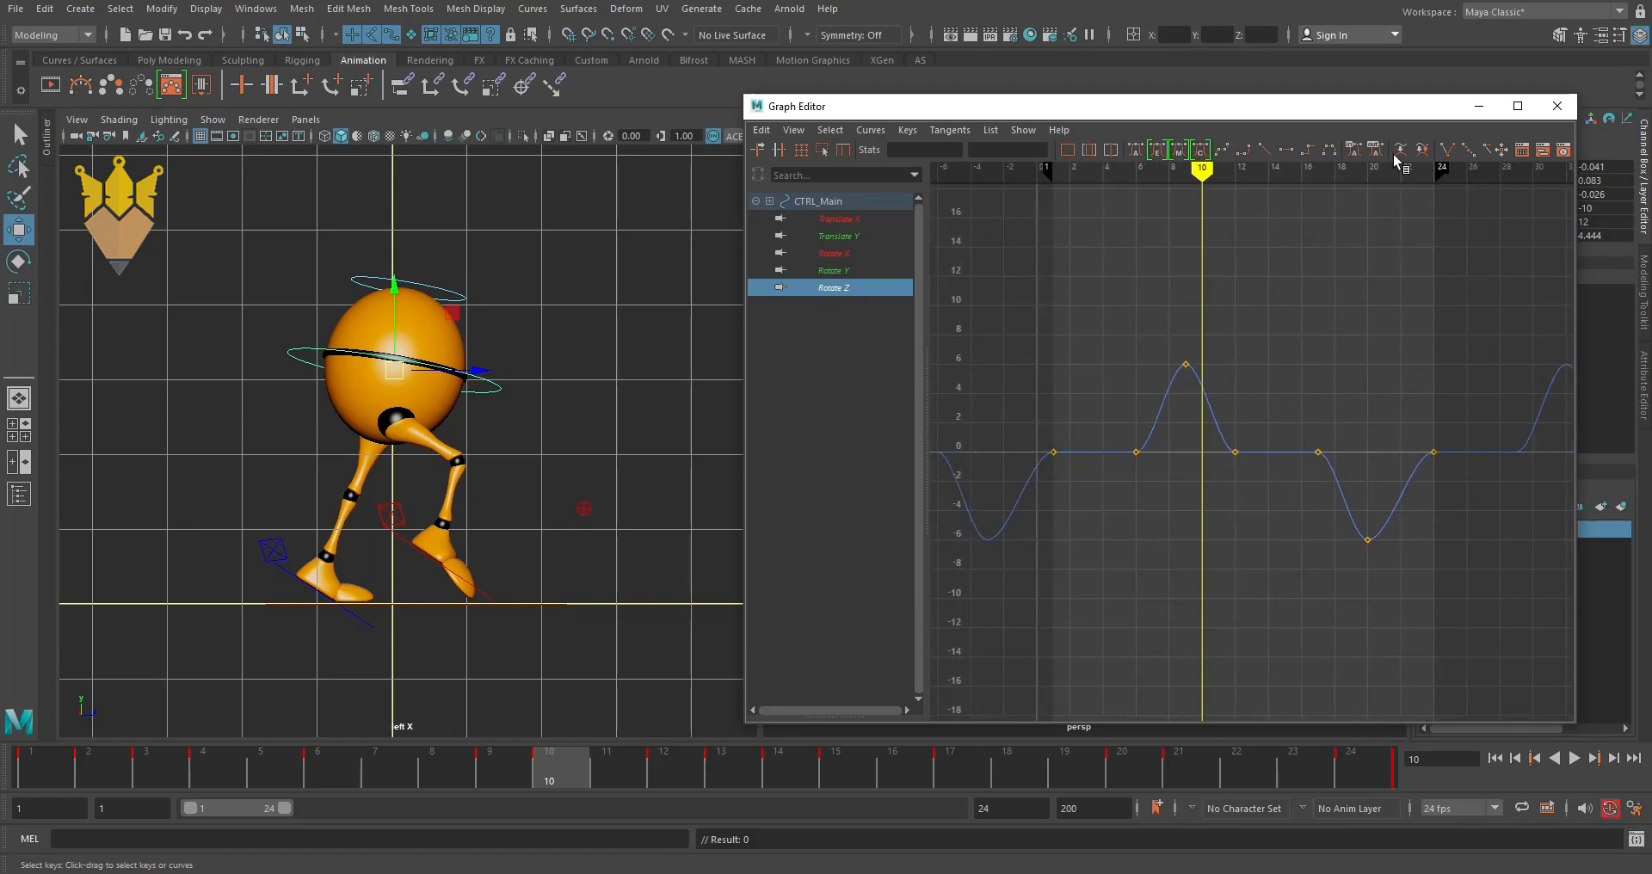
drag(1166, 318, 1215, 375)
drag(1202, 172, 1203, 172)
click(1194, 176)
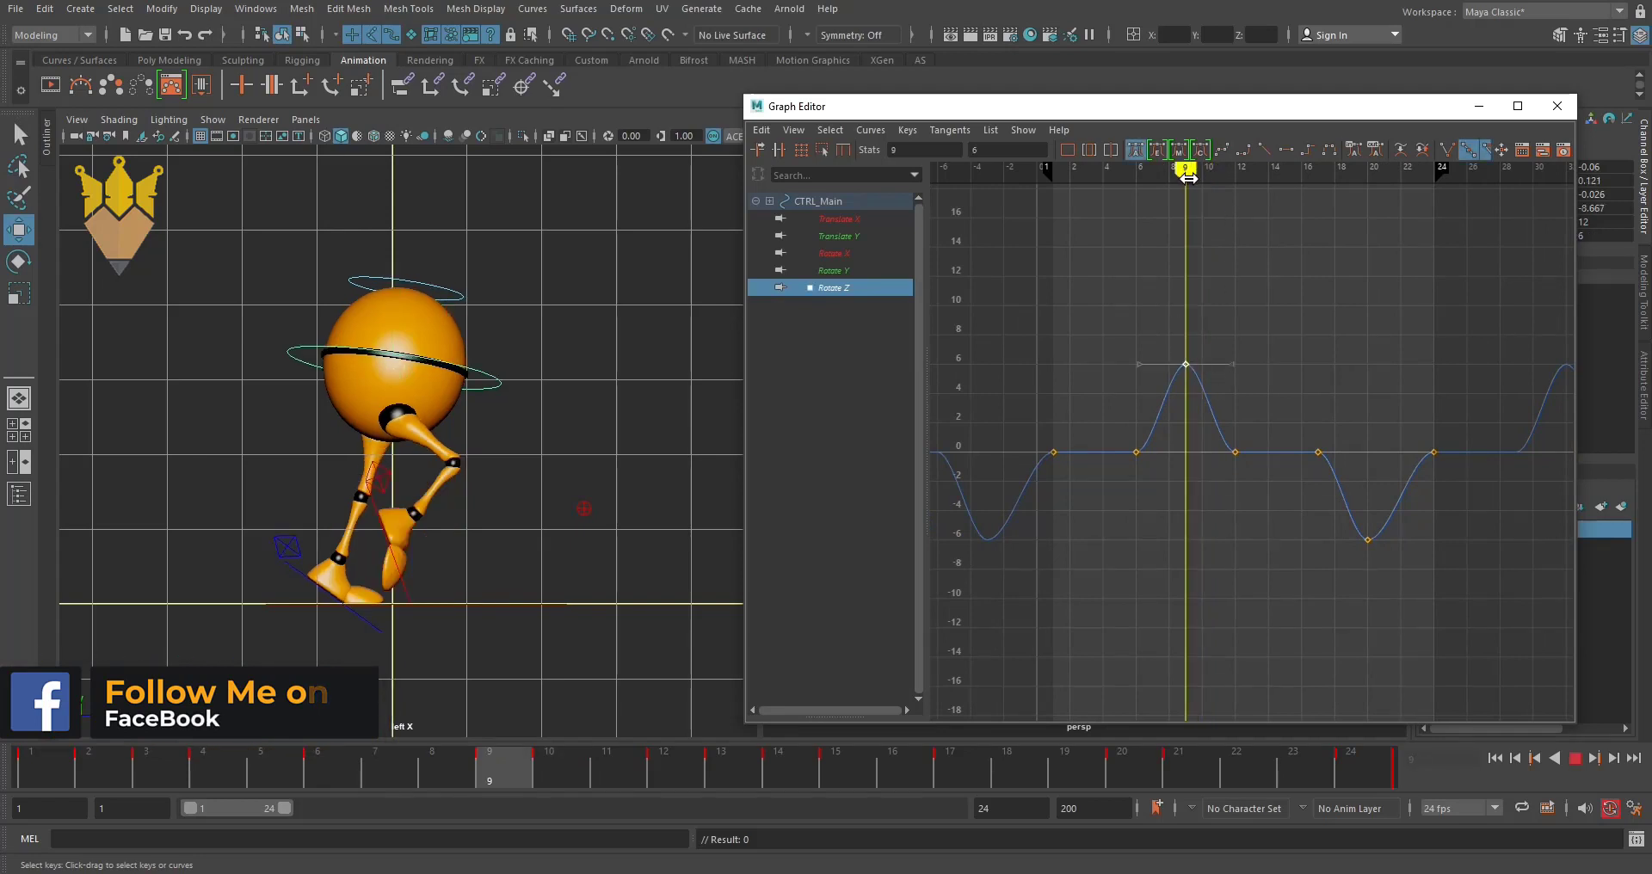
mouse_move(1181, 508)
shift+middle_down()
mouse_move(1188, 398)
mouse_move(1170, 524)
mouse_move(1189, 502)
shift+middle_up()
key(ctrl+z)
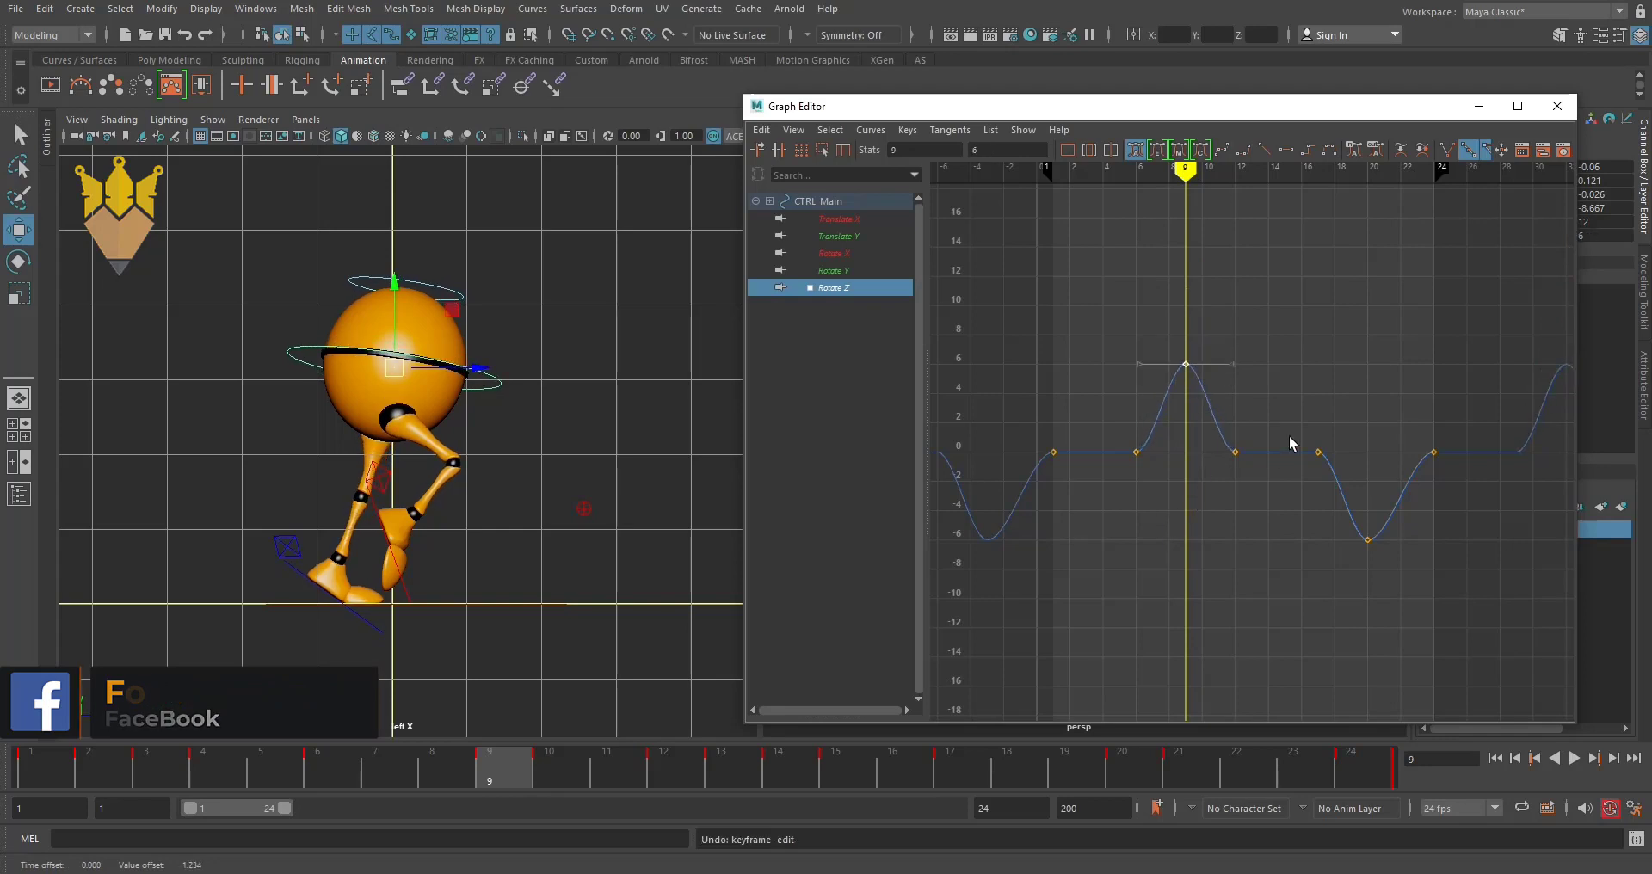
alt+right_drag(1272, 521, 1249, 521)
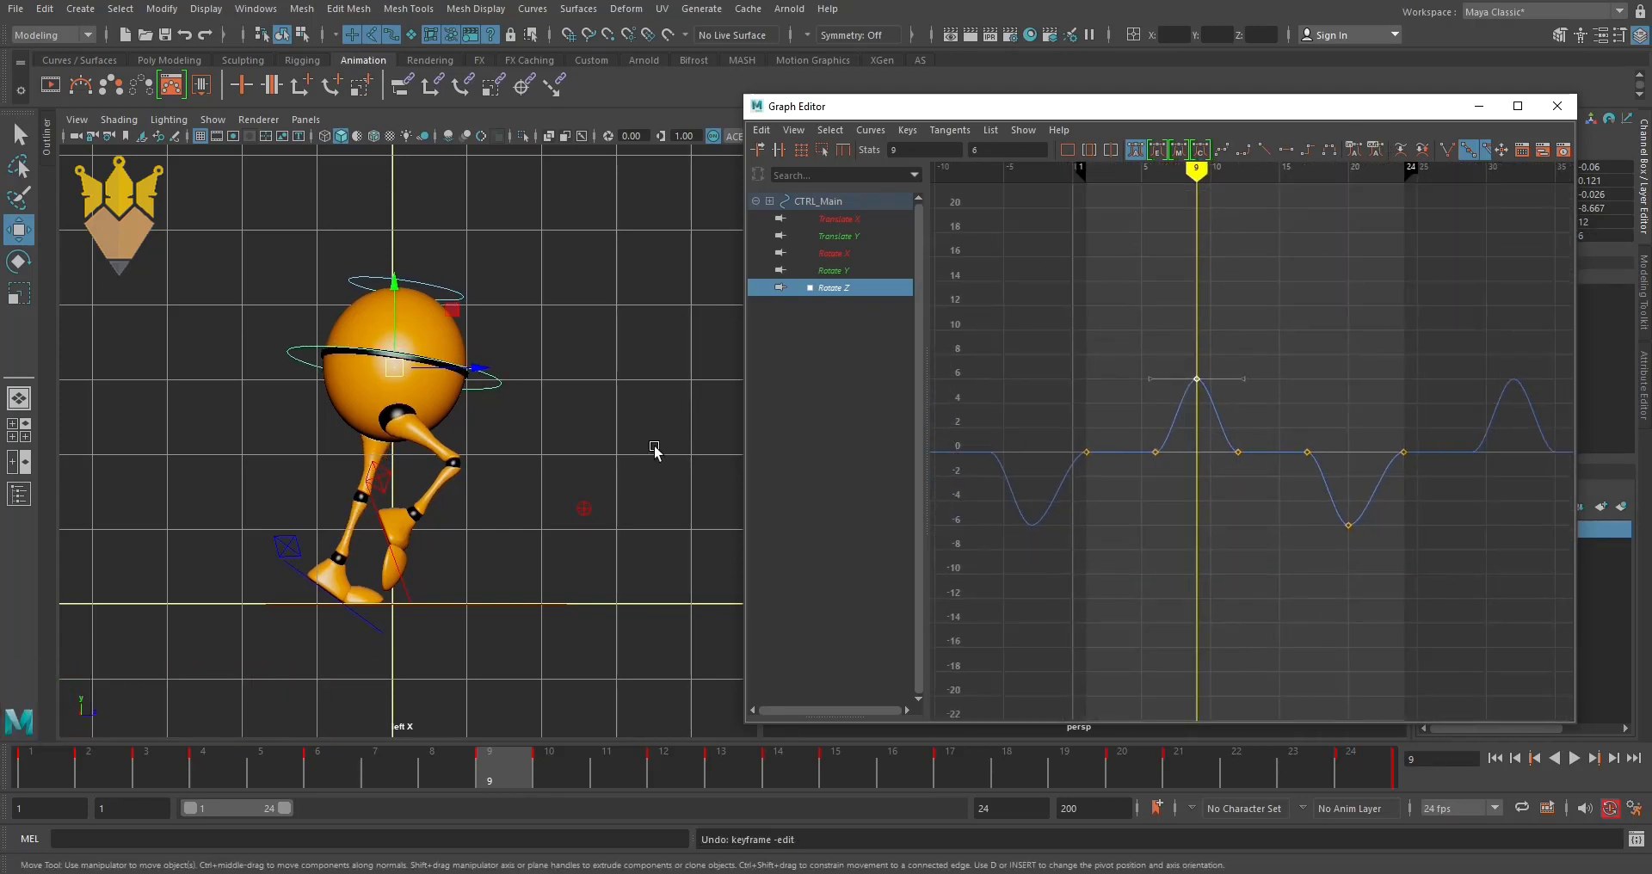
- Go to frame 1, select the right heel IK control, and set both pre and post infinity to Cycle for all its curves
click(280, 542)
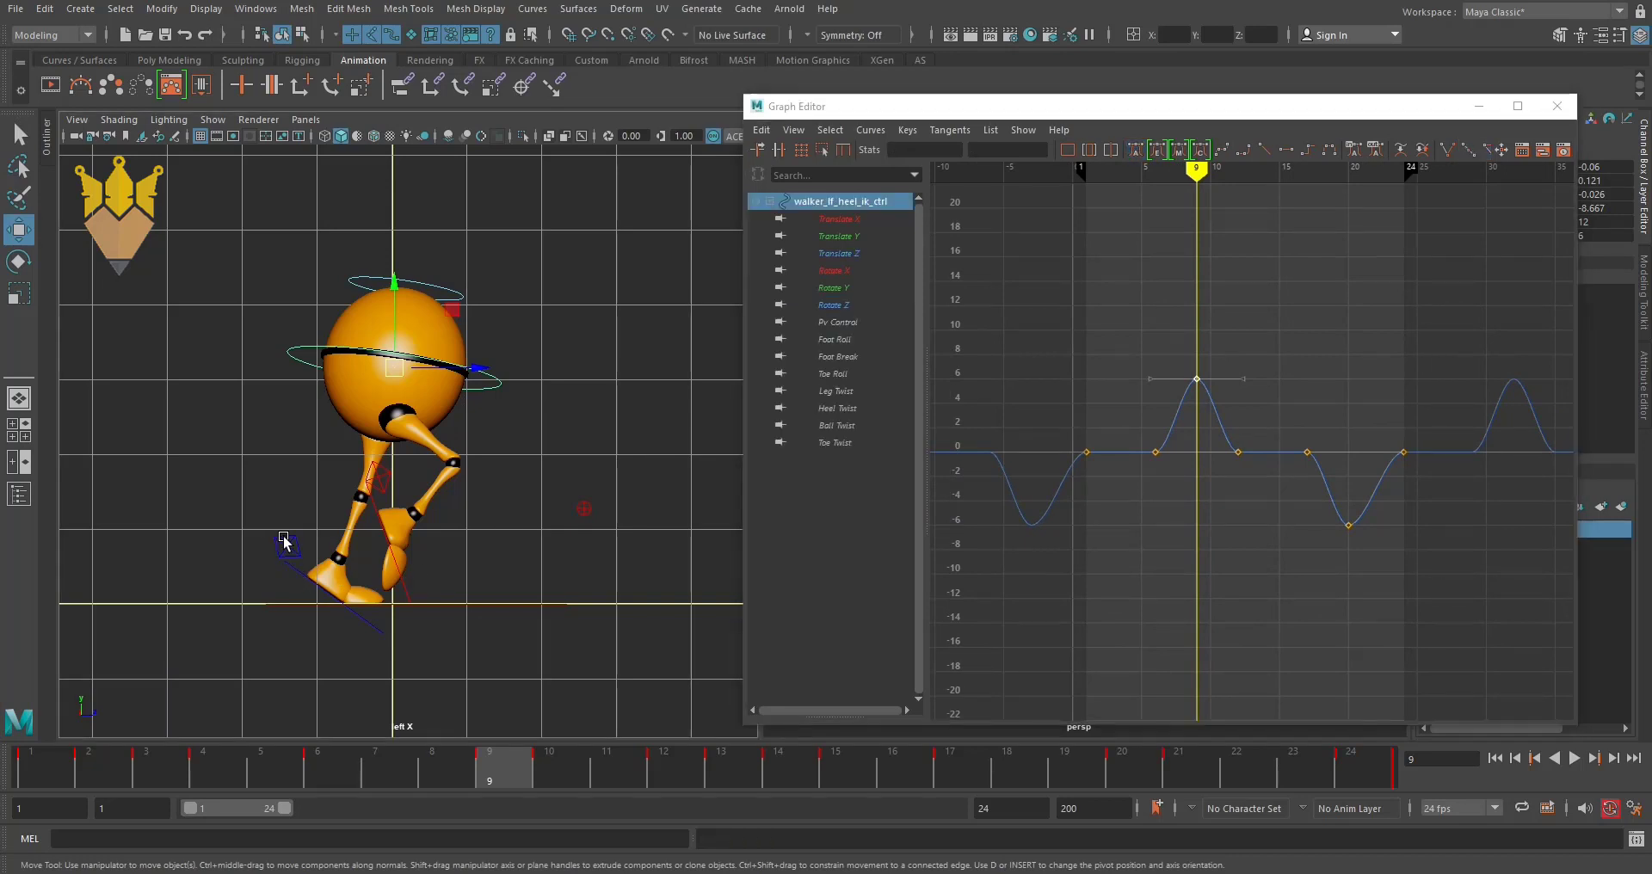
drag(447, 764, 30, 764)
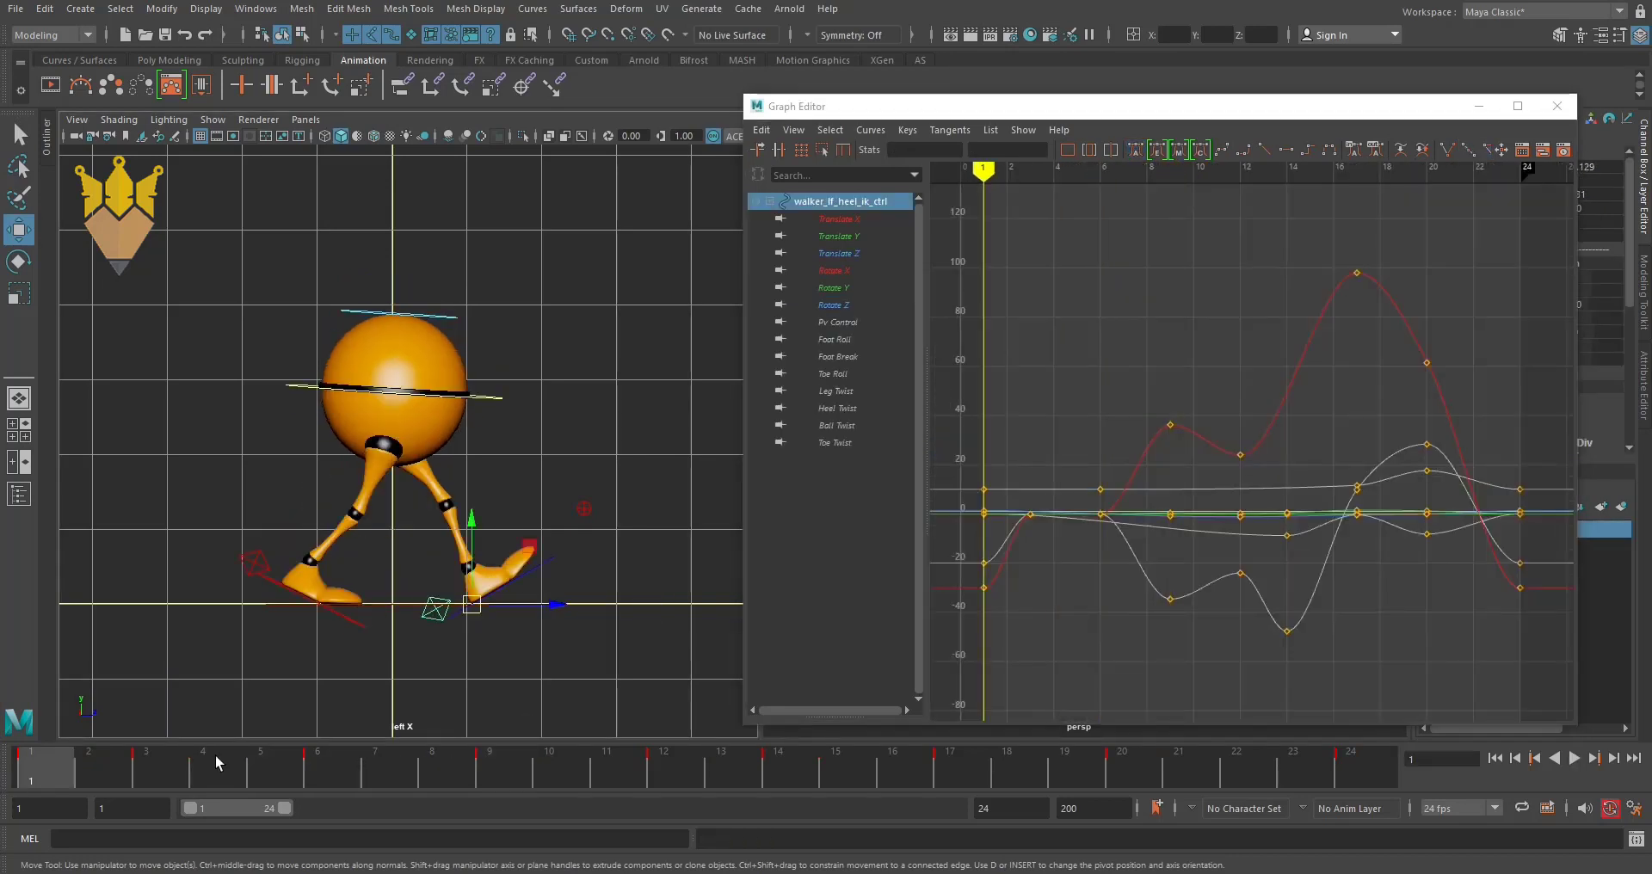
click(255, 565)
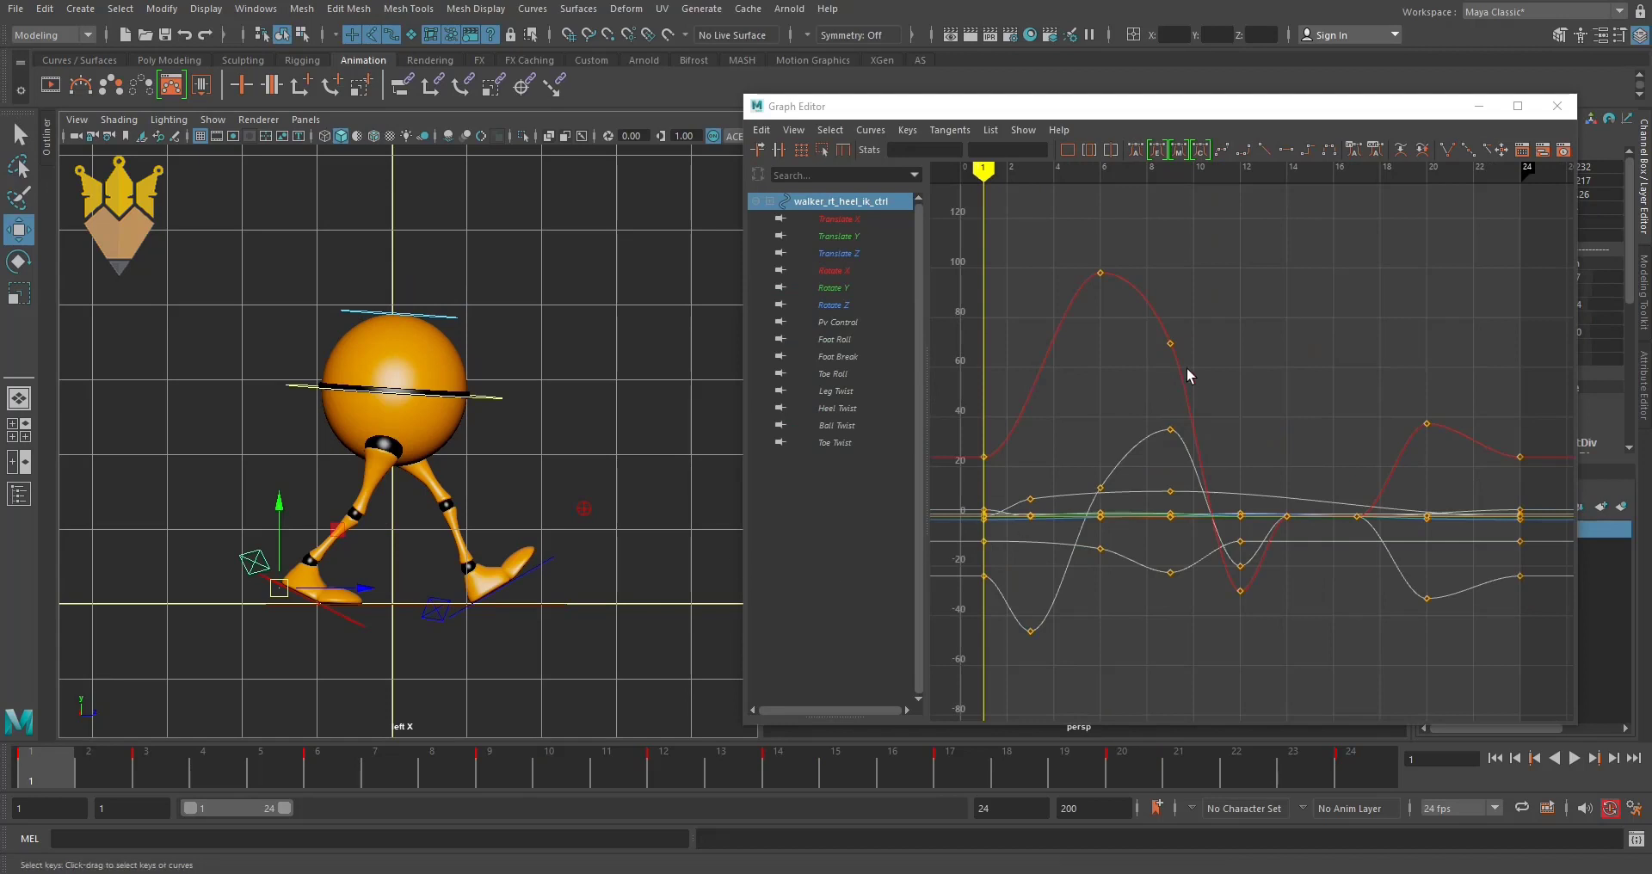
scroll(1288, 523, down, 5)
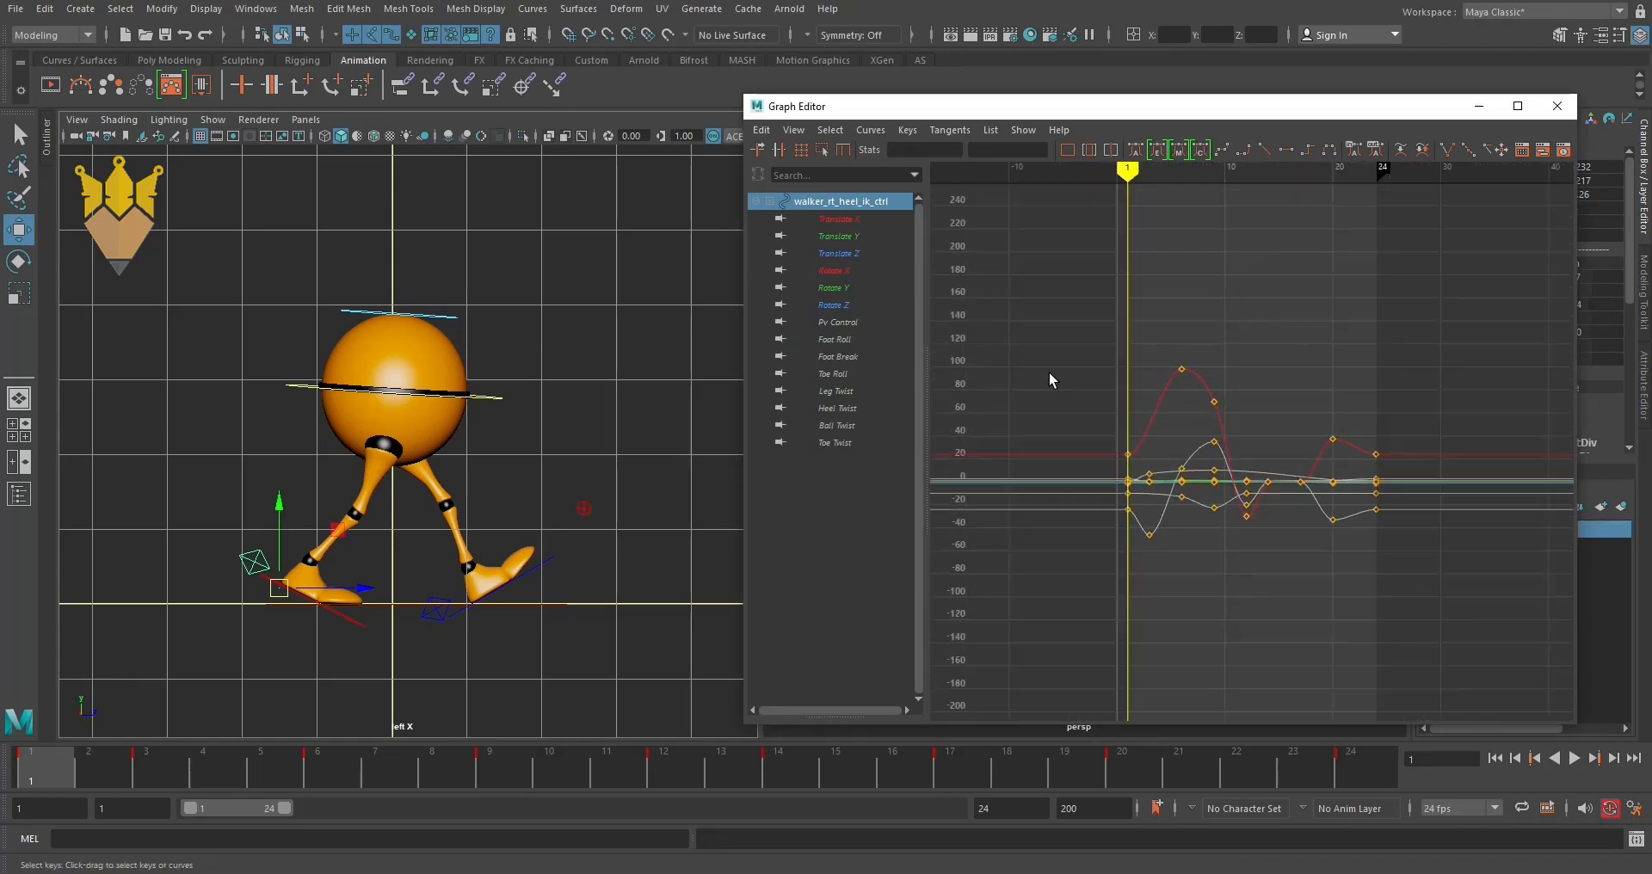
drag(1050, 353, 1437, 643)
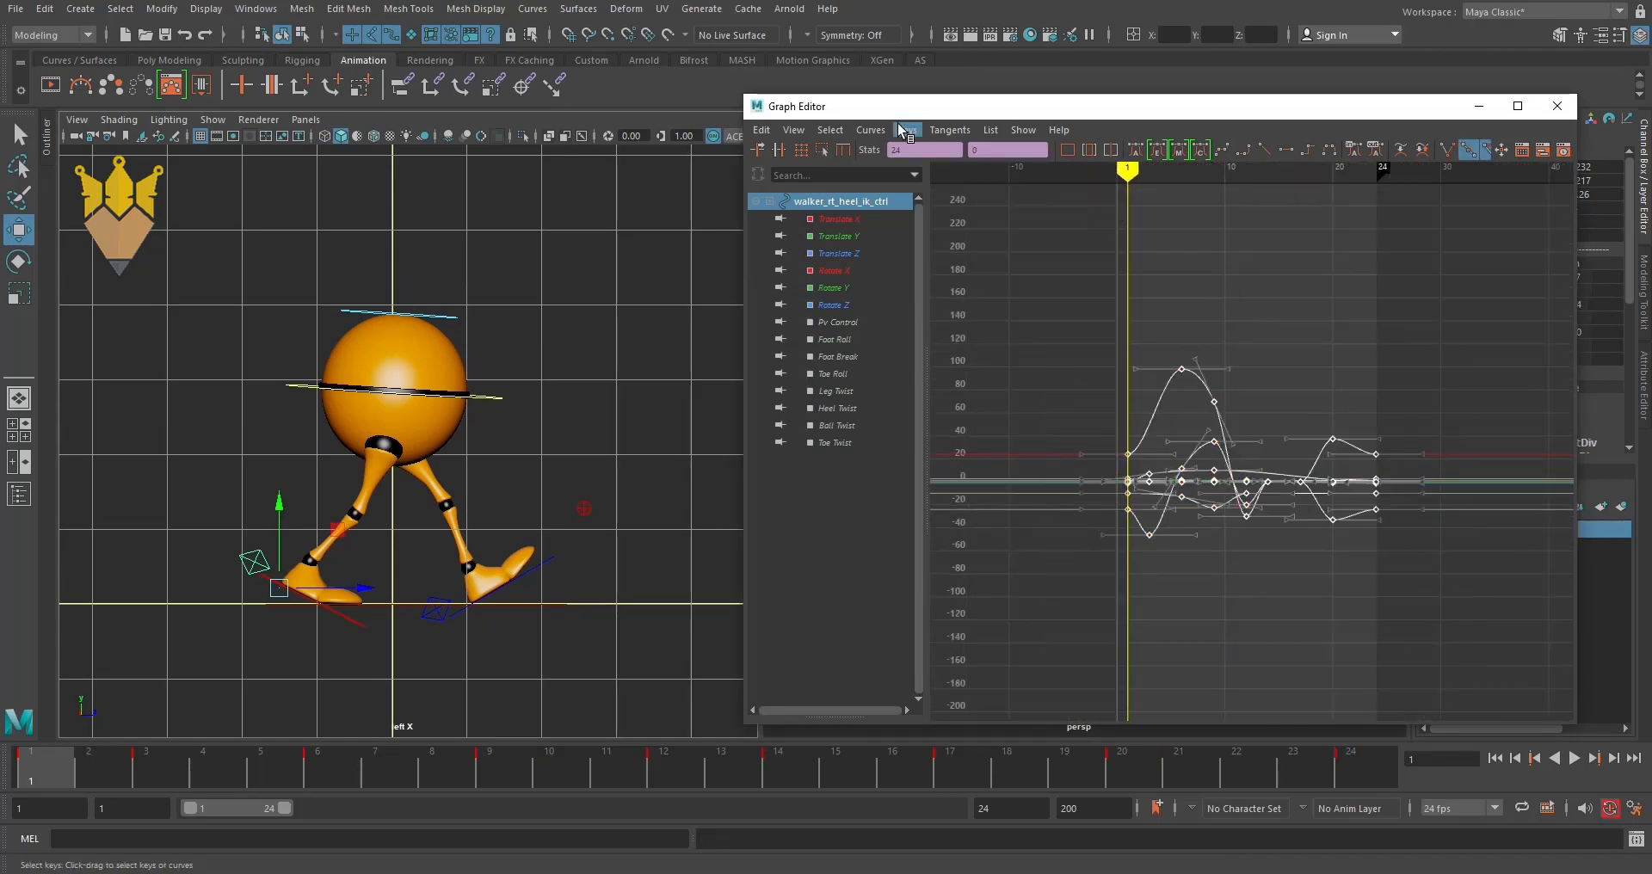
click(871, 130)
mouse_move(943, 160)
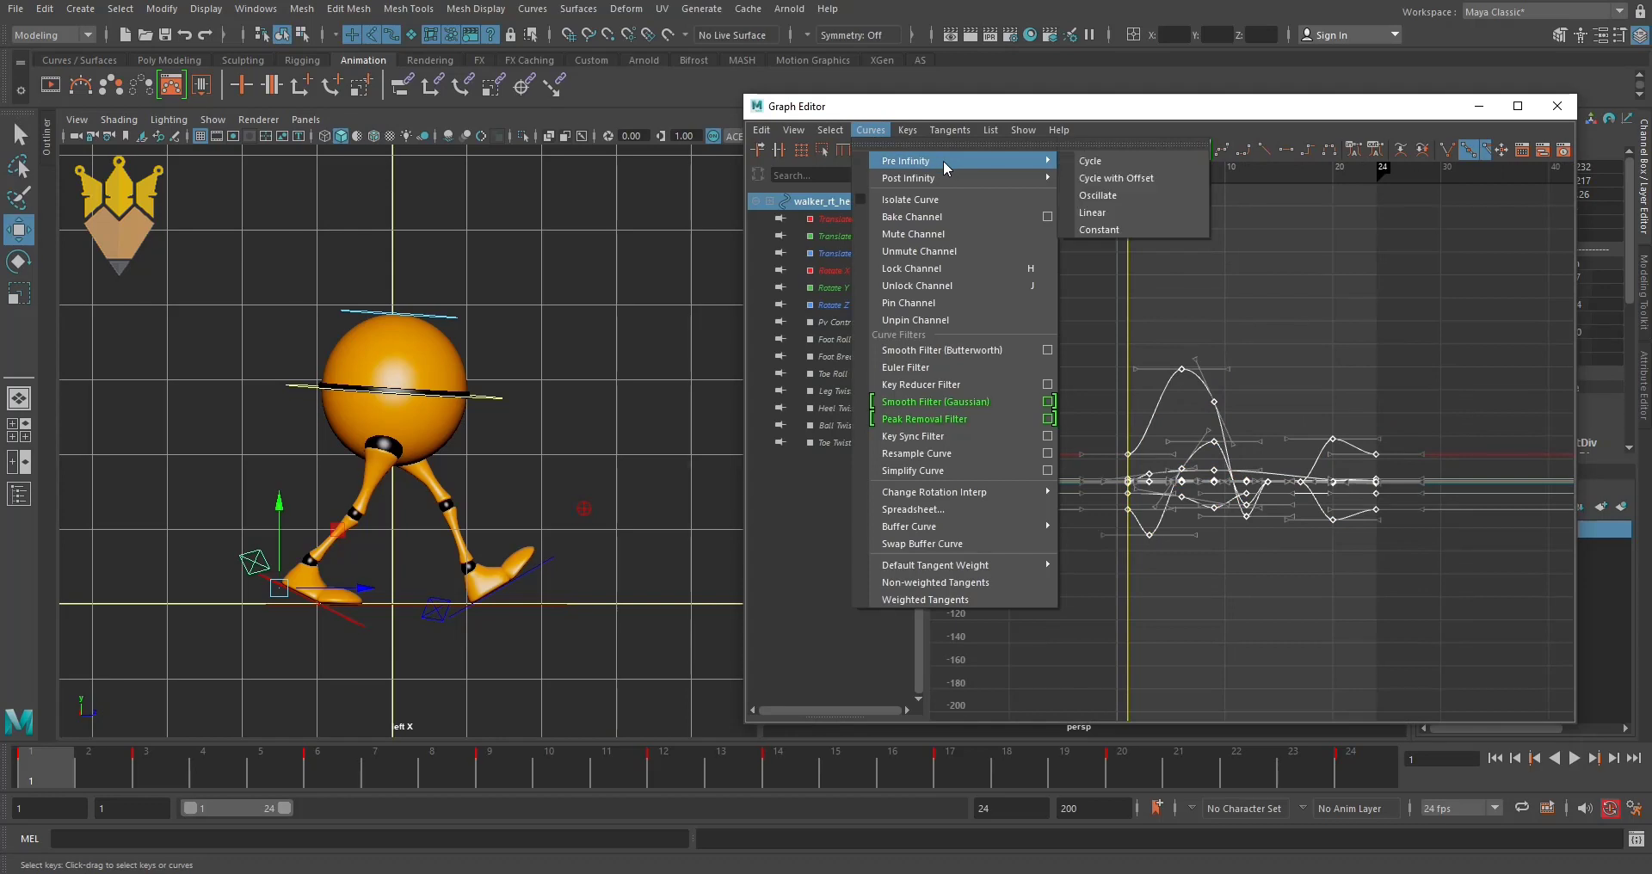
click(1089, 161)
click(871, 130)
mouse_move(967, 178)
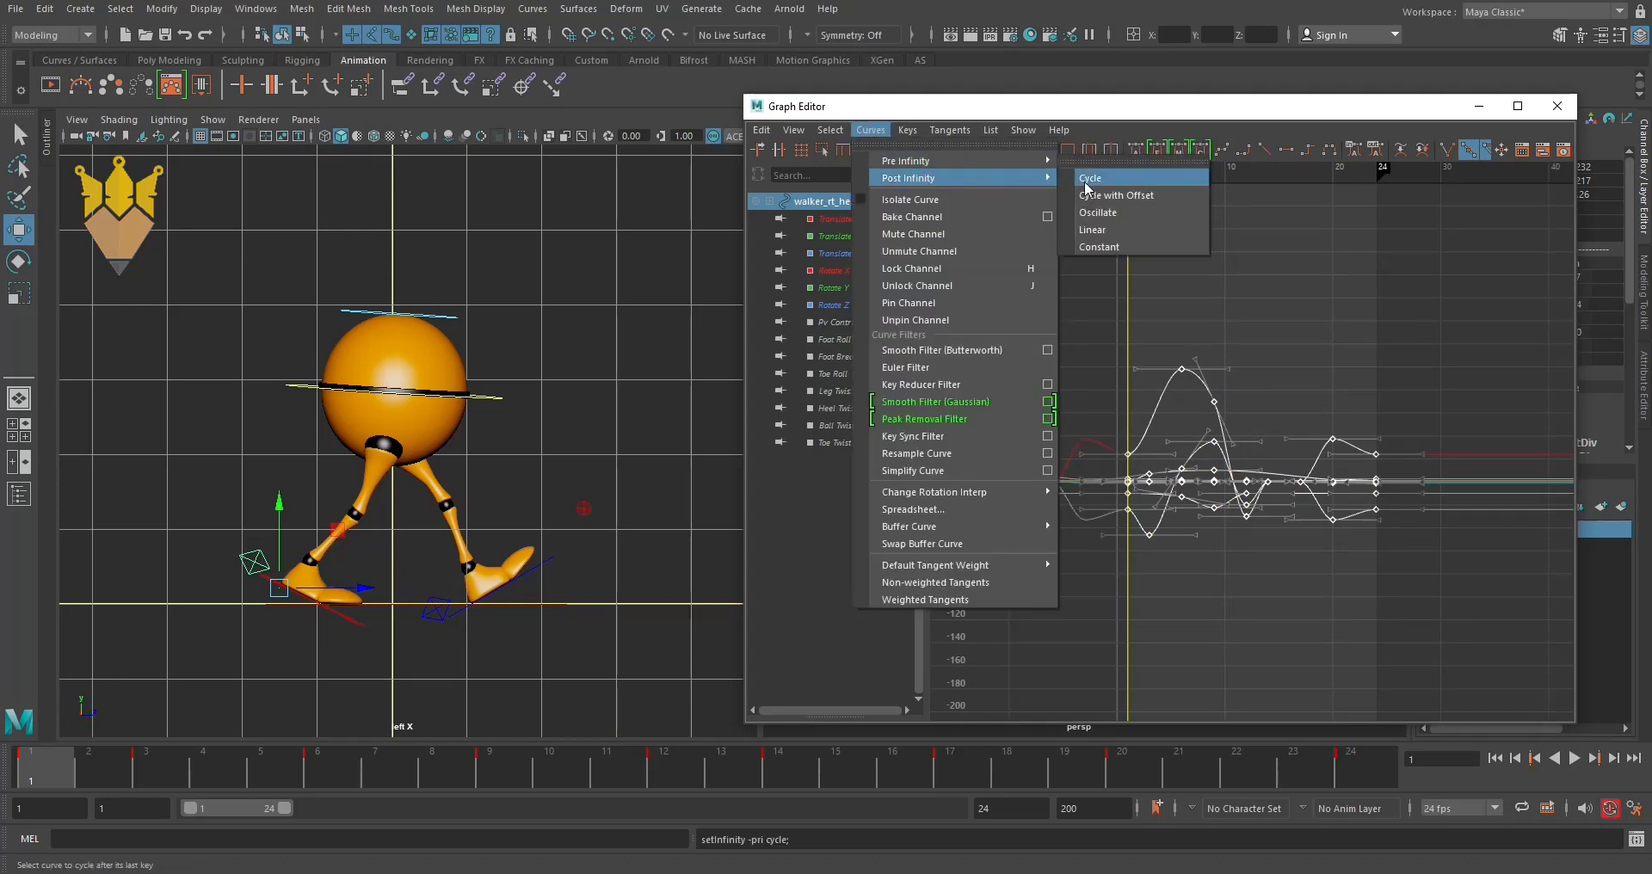
click(1087, 179)
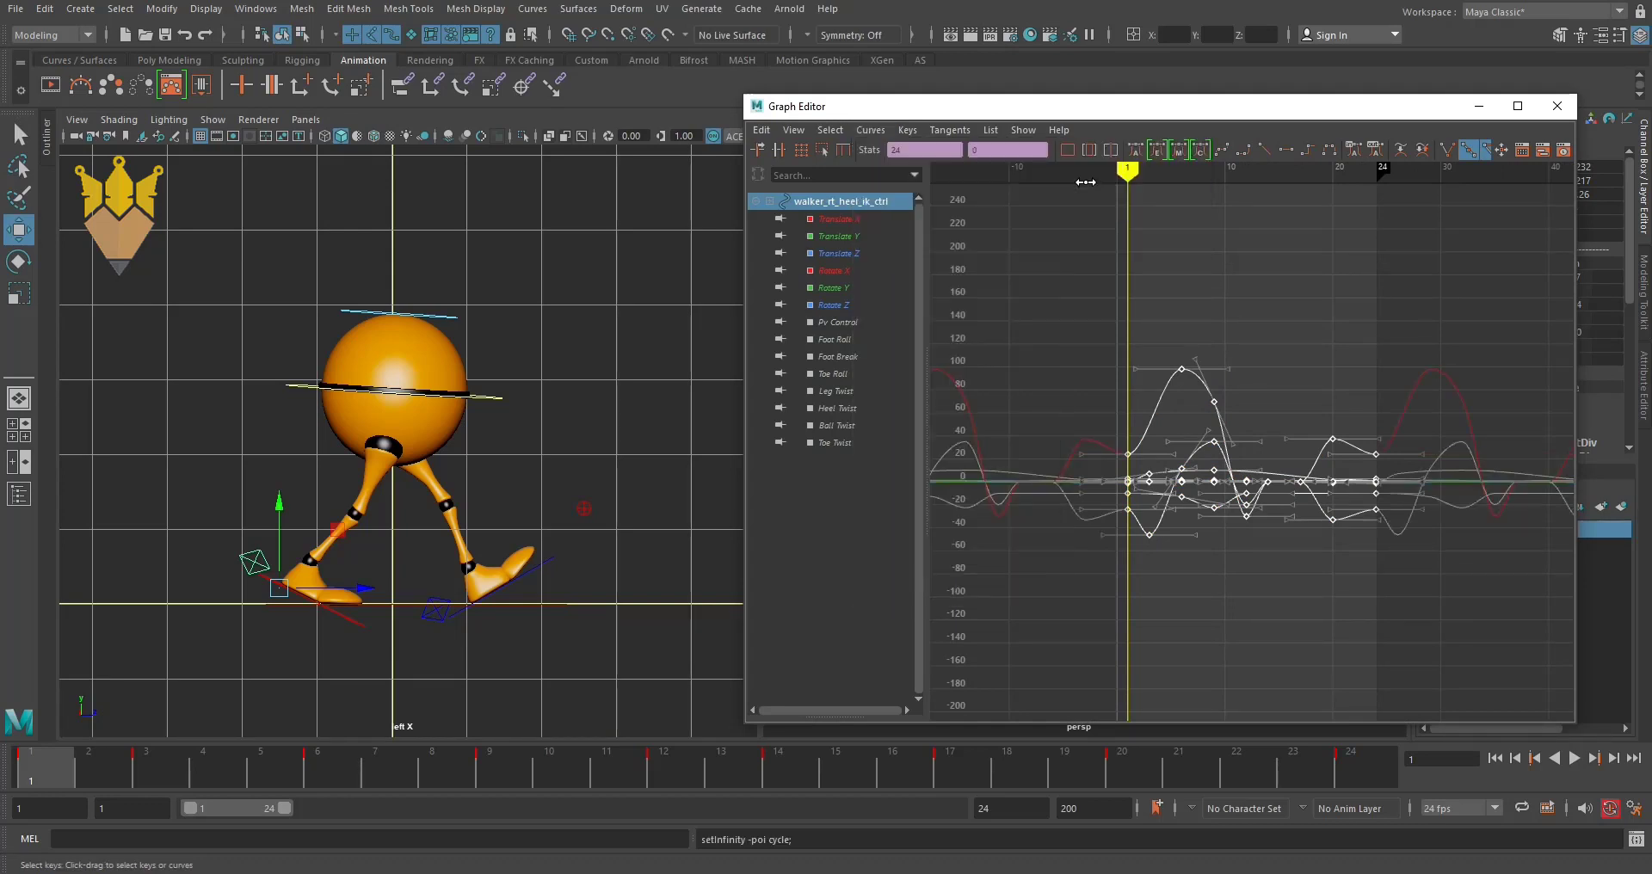
- Display only the right heel control's Translate X curve, framed in the graph with no keys selected
click(839, 221)
alt+shift+right_drag(1197, 489, 1198, 400)
alt+shift+right_drag(1239, 531, 1239, 486)
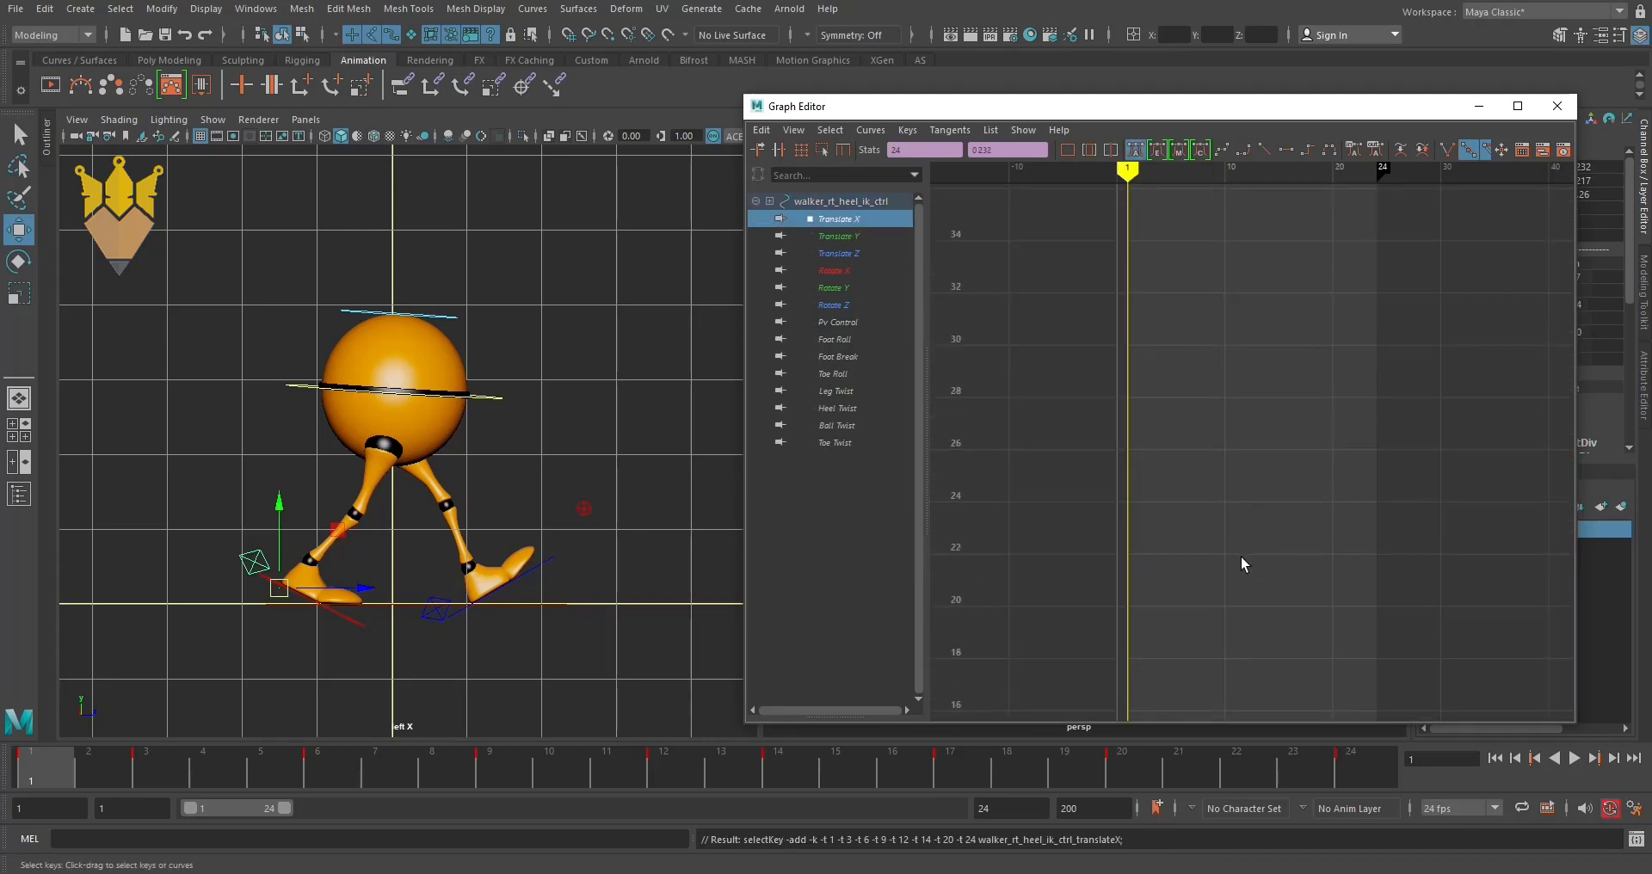
key(f)
click(1360, 541)
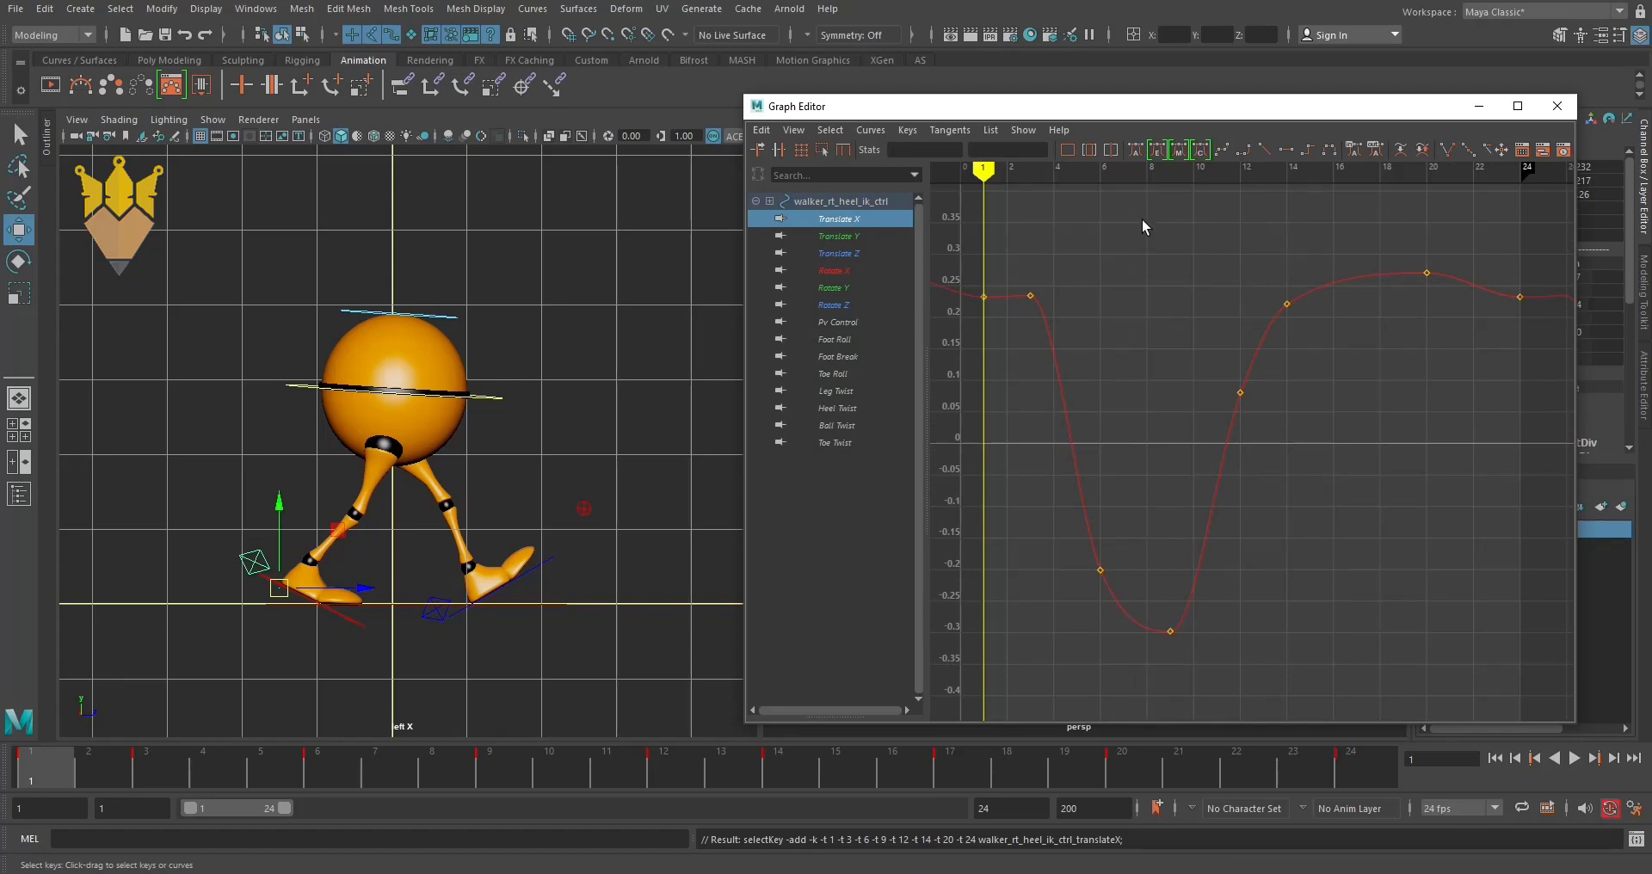
- Go to frame 3, try lowering the Translate X key there, and undo the change
drag(986, 172, 1025, 184)
drag(1017, 268, 1053, 318)
shift+middle_drag(1082, 360, 1039, 589)
key(ctrl+z)
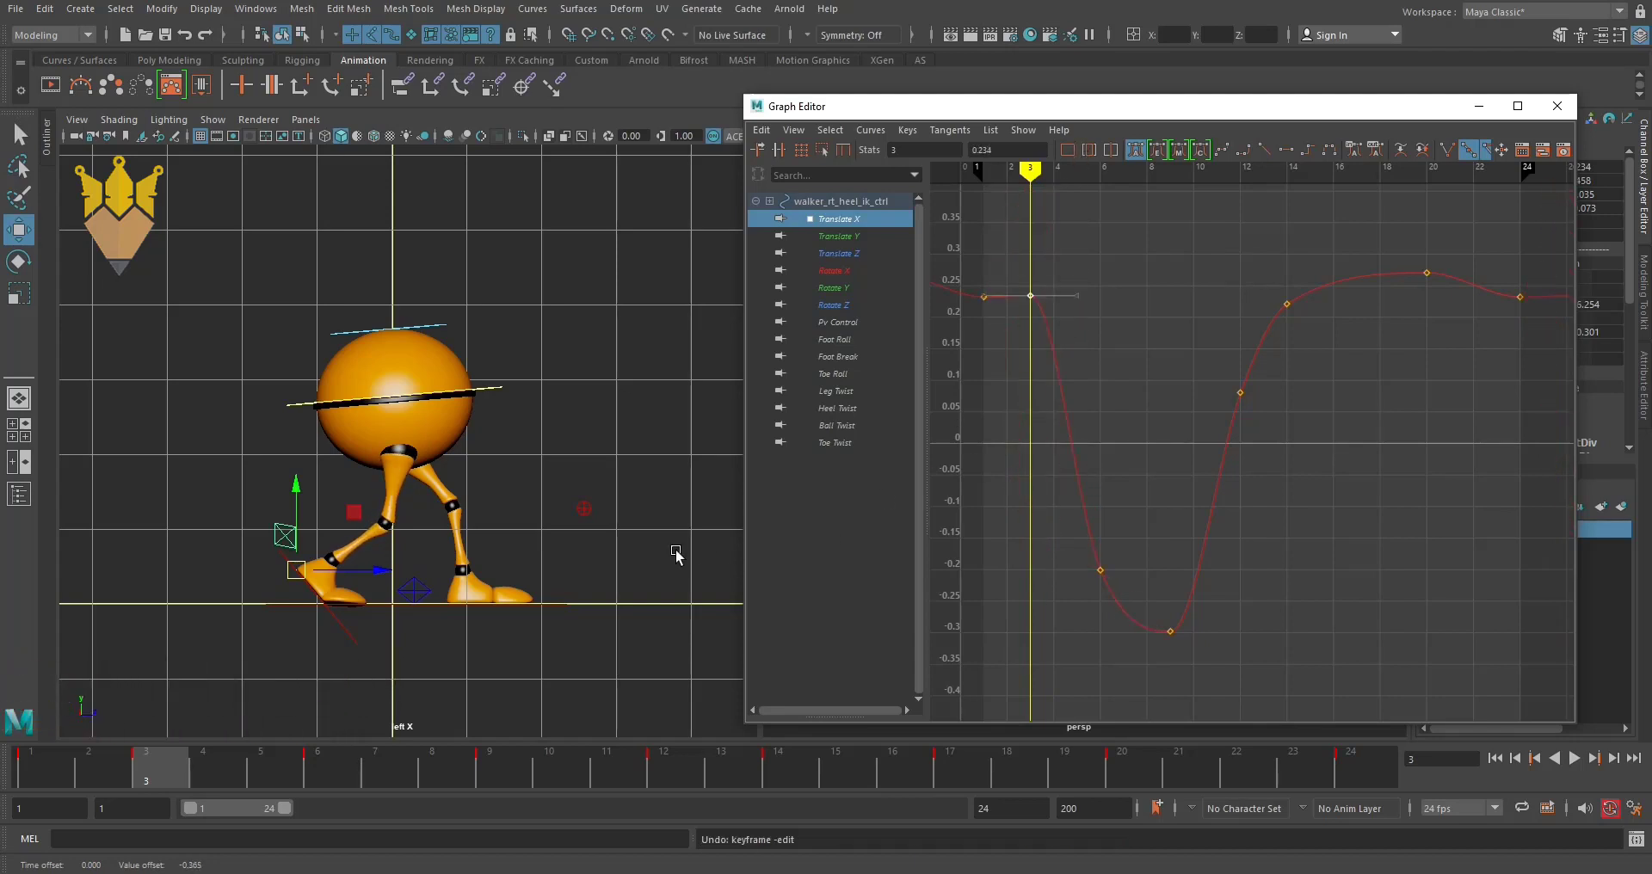
- Switch to an orbited perspective view, try raising the frame 3 Translate X key to see the foot's sideways motion, and undo it
key(space)
drag(517, 454, 516, 455)
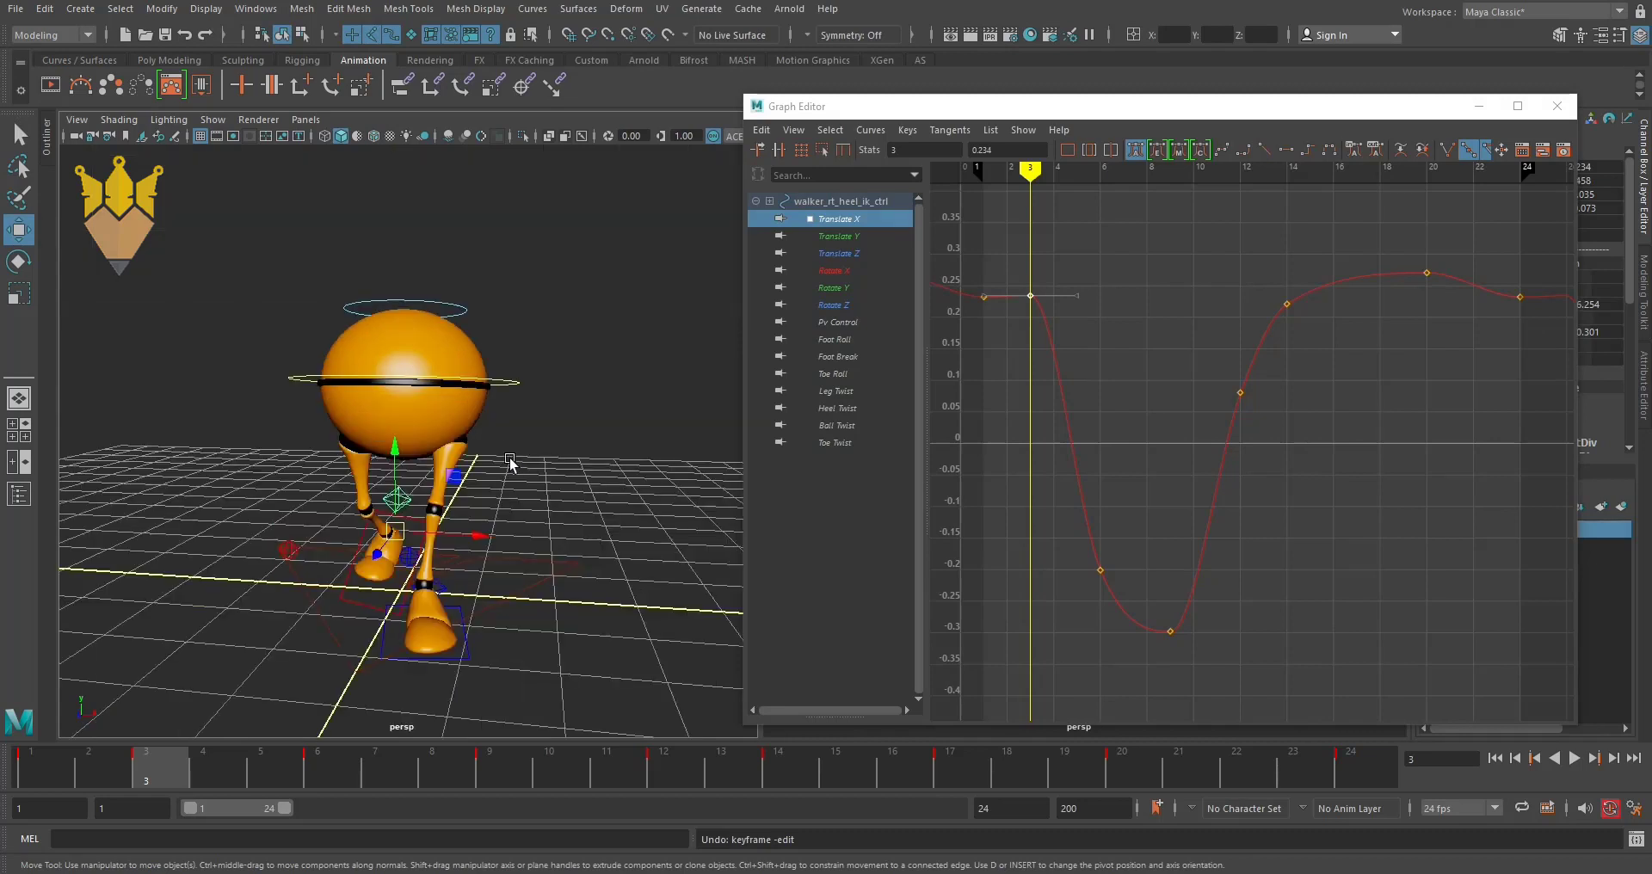
alt+drag(506, 514, 527, 516)
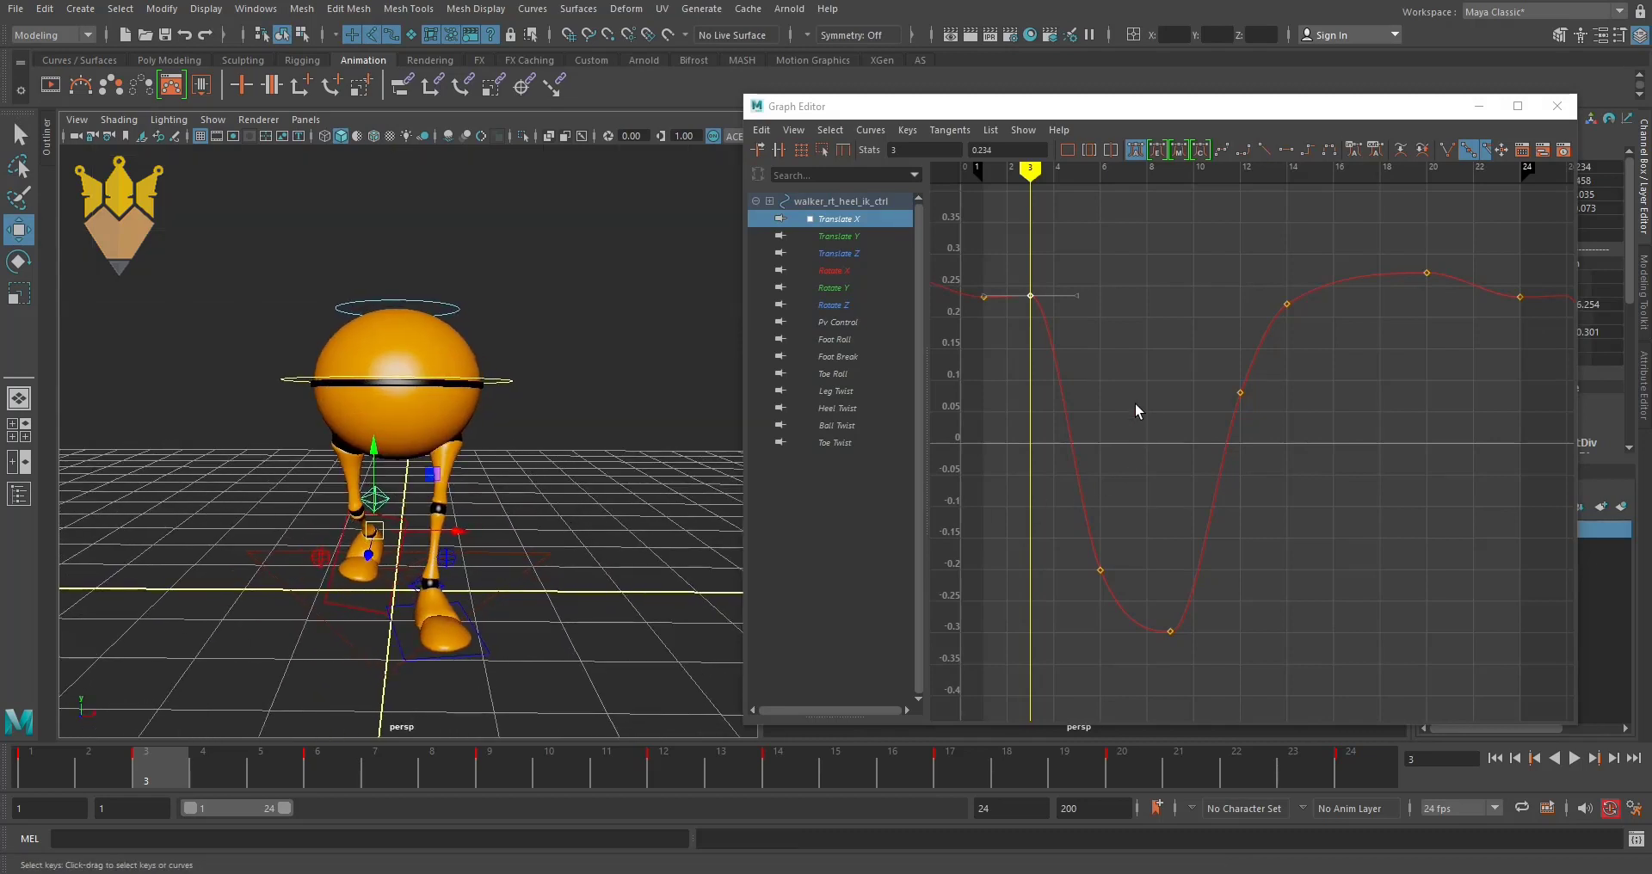
shift+middle_drag(1134, 409, 1140, 322)
key(ctrl+z)
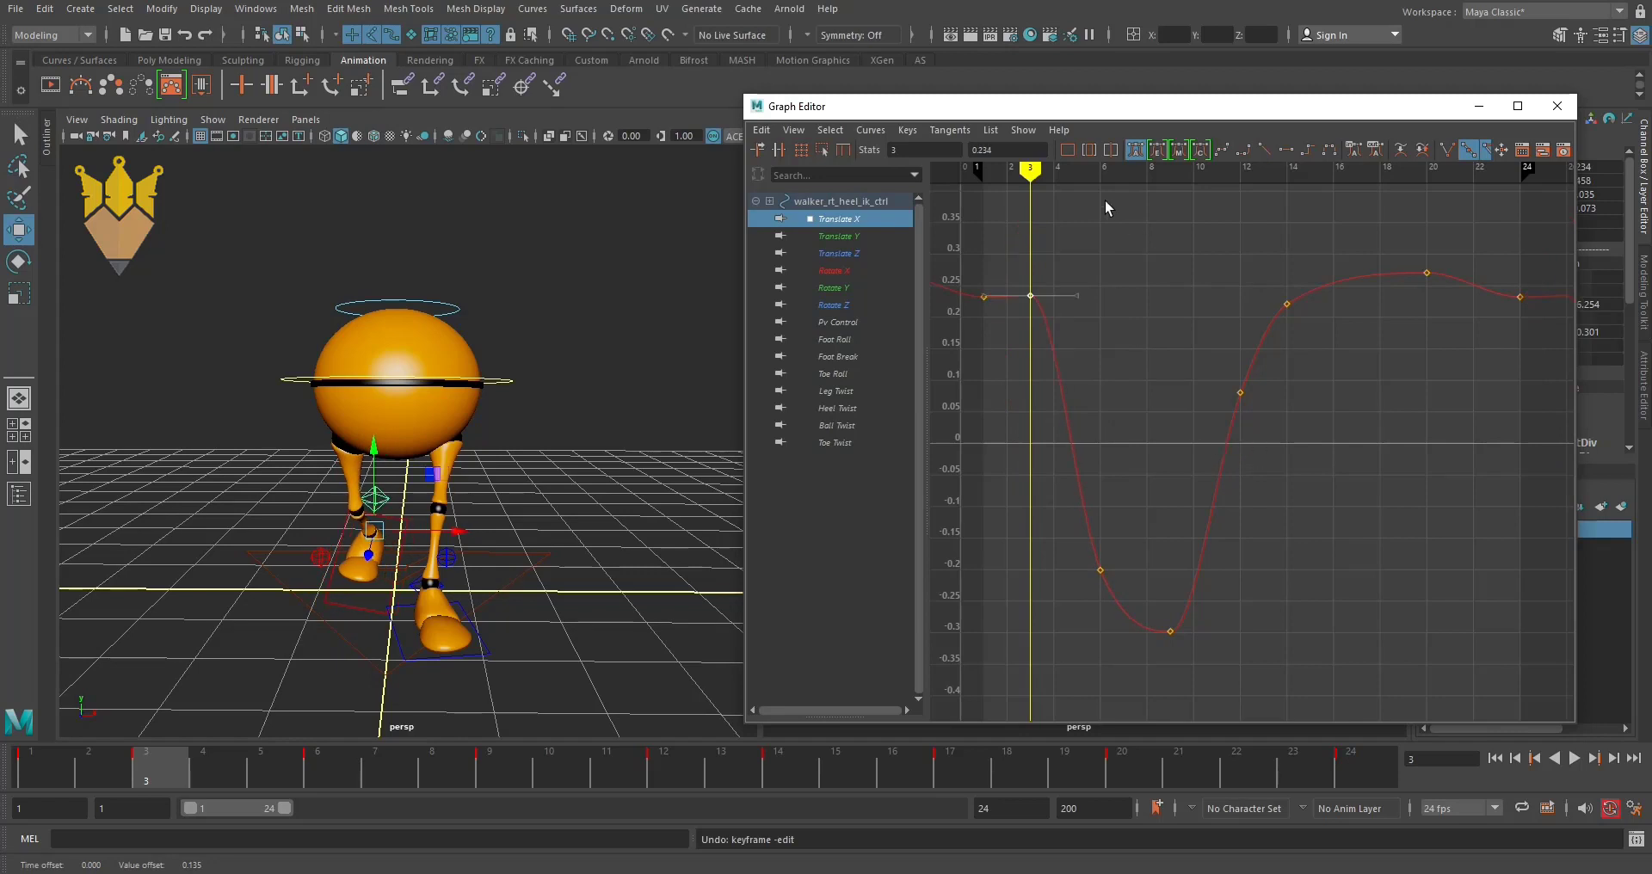
- Scrub the right foot's motion to frame 13 against the Translate X curve and switch the viewport to the front view
mouse_move(1047, 180)
mouse_down()
mouse_move(1001, 193)
mouse_move(1264, 284)
mouse_up()
key(space)
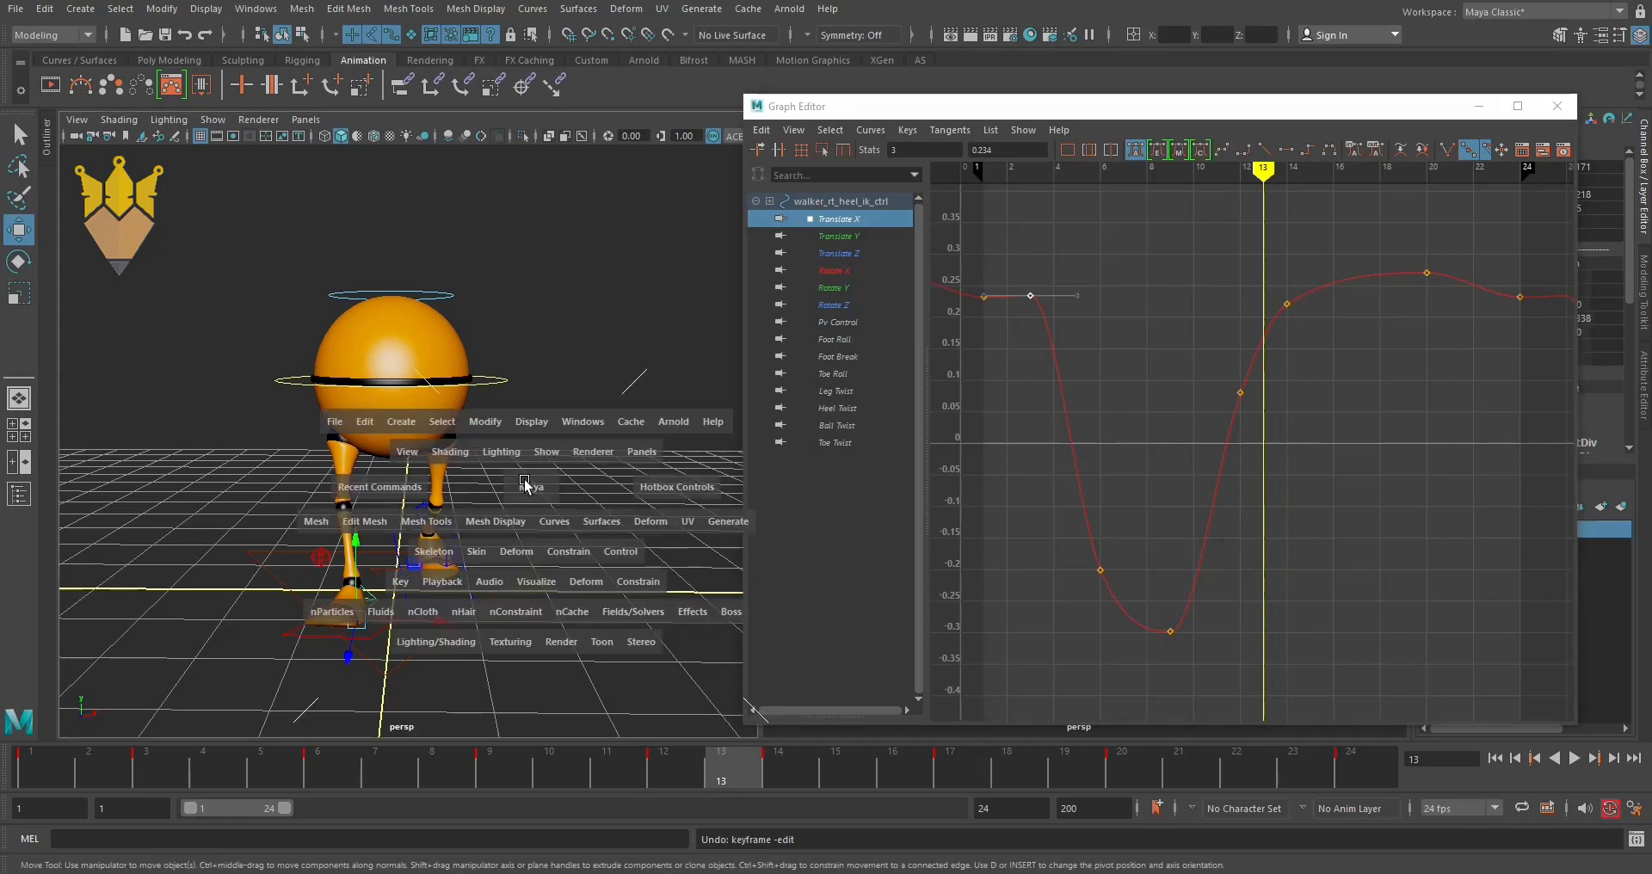
drag(543, 525, 544, 551)
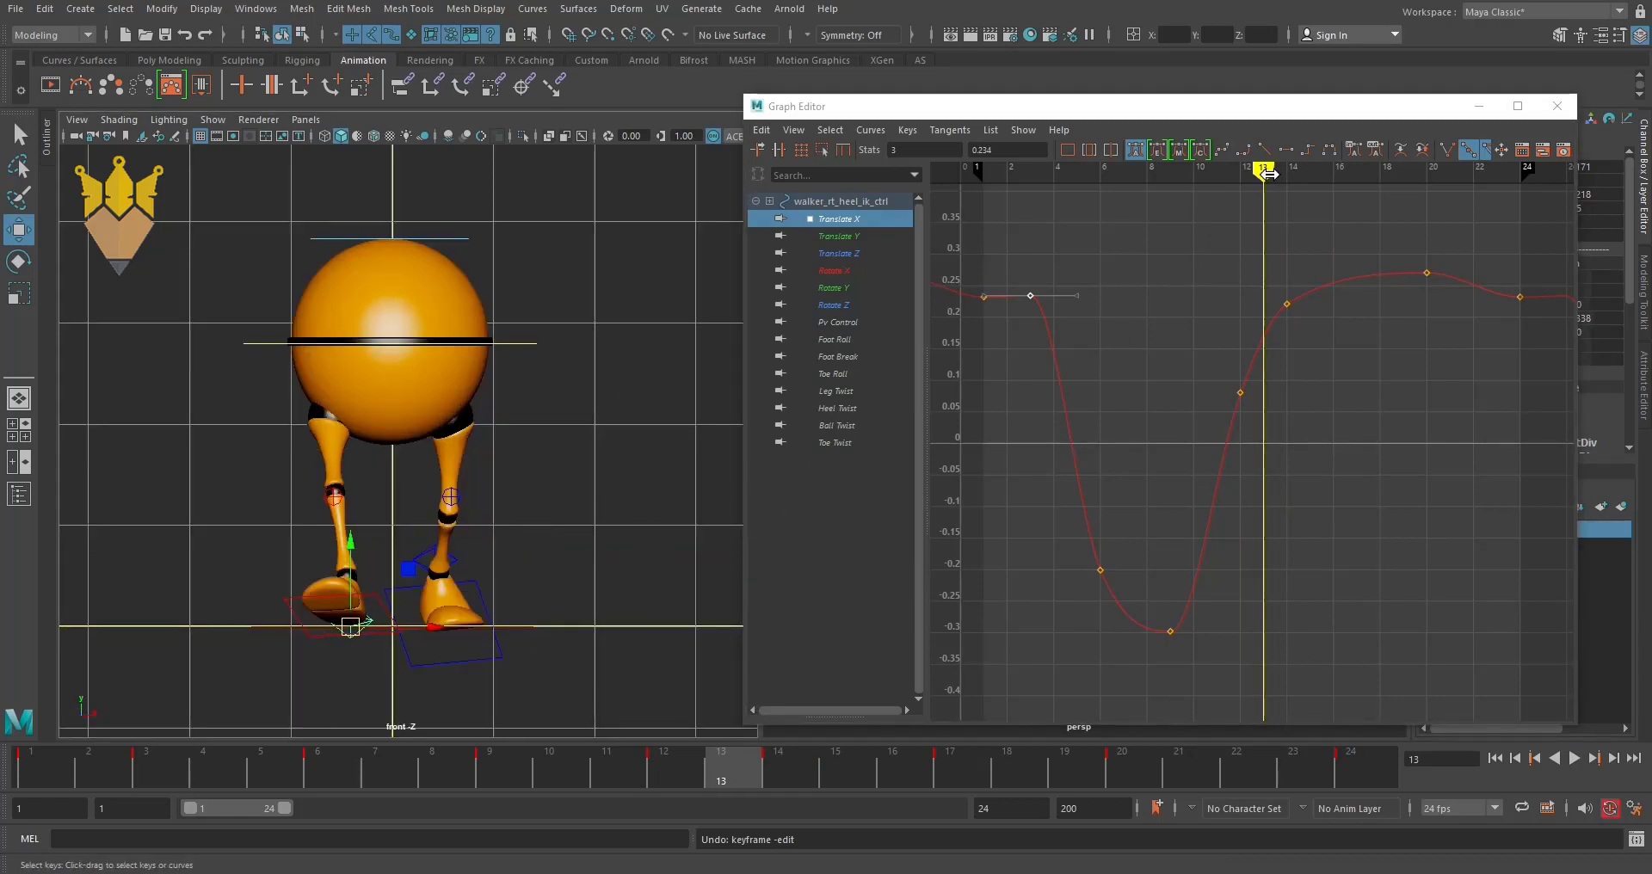
- Lower the right heel's Translate X key at frame 20 to 0.235 and scrub on to frame 25 to check the foot
mouse_move(1268, 173)
mouse_down()
mouse_move(1224, 181)
mouse_move(1380, 214)
mouse_move(1310, 221)
mouse_move(1426, 251)
mouse_up()
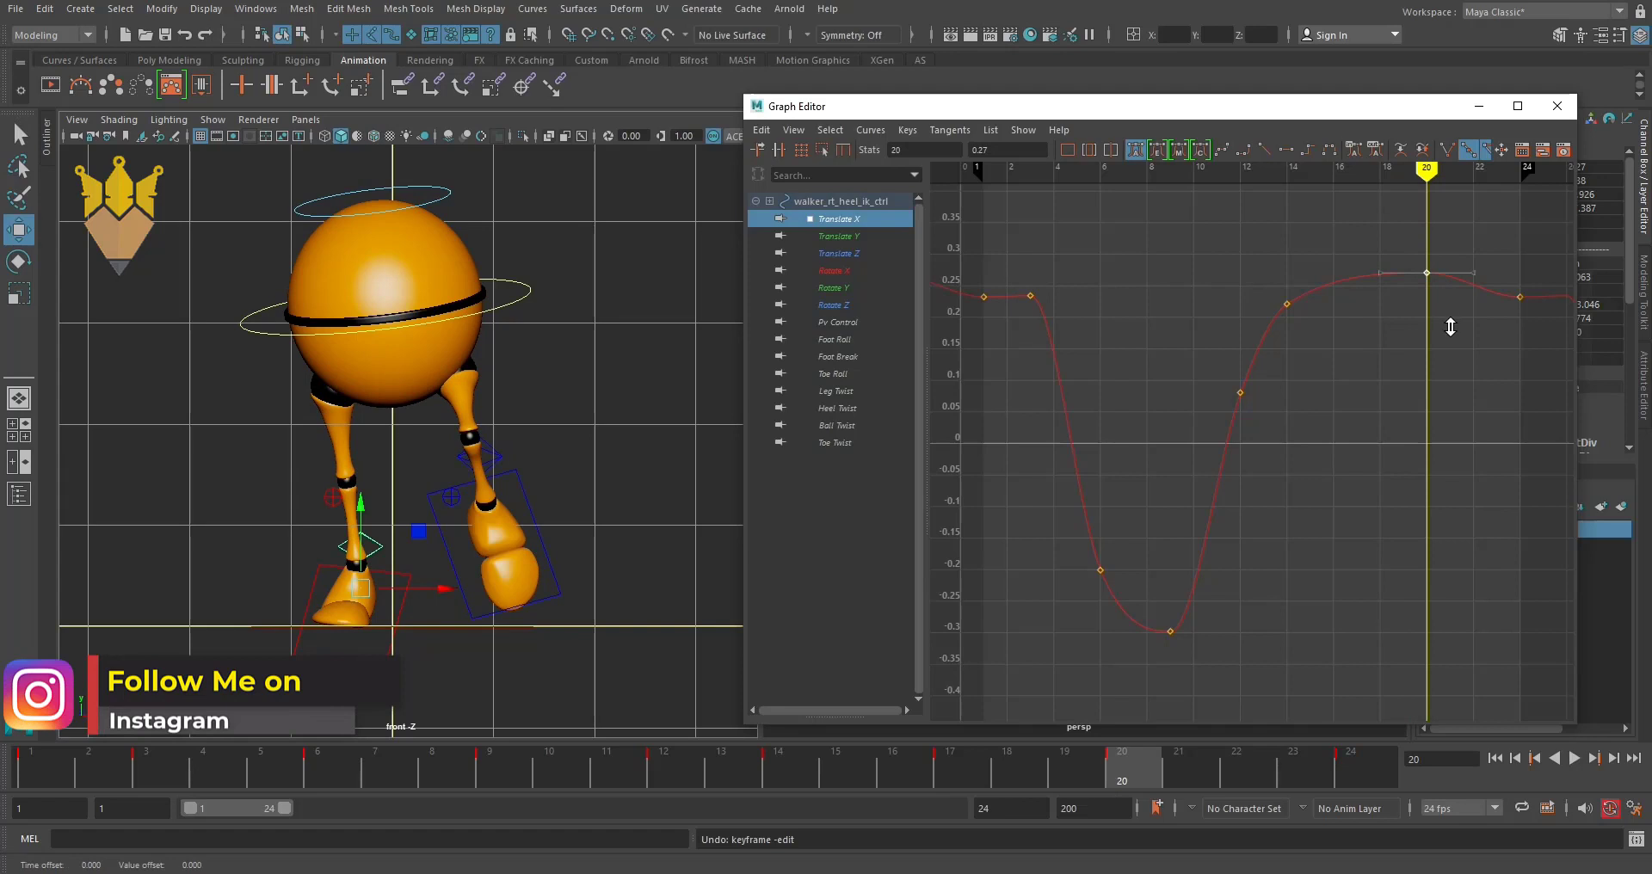
middle_drag(1451, 327, 1450, 348)
mouse_move(1426, 175)
mouse_down()
mouse_move(1321, 195)
mouse_move(1488, 226)
mouse_move(1058, 273)
mouse_move(1543, 283)
mouse_up()
scroll(1286, 492, down, 7)
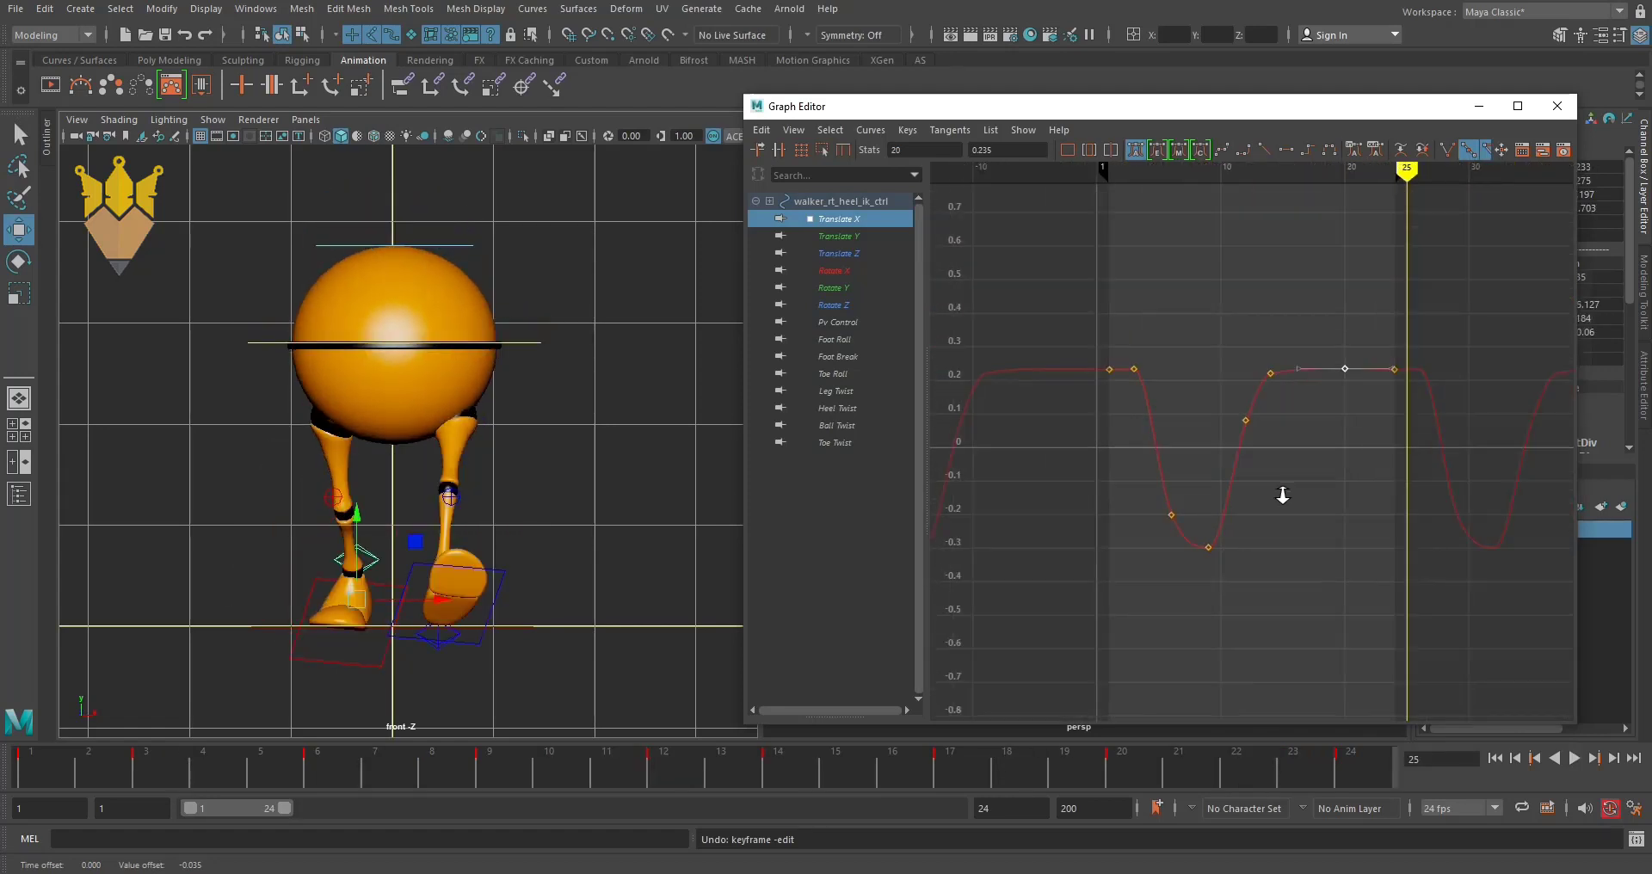
scroll(1296, 494, up, 2)
- Examine the right heel's Translate Y curve, test raising its frame 24 key and undo that, and scrub back to frame 15
click(841, 237)
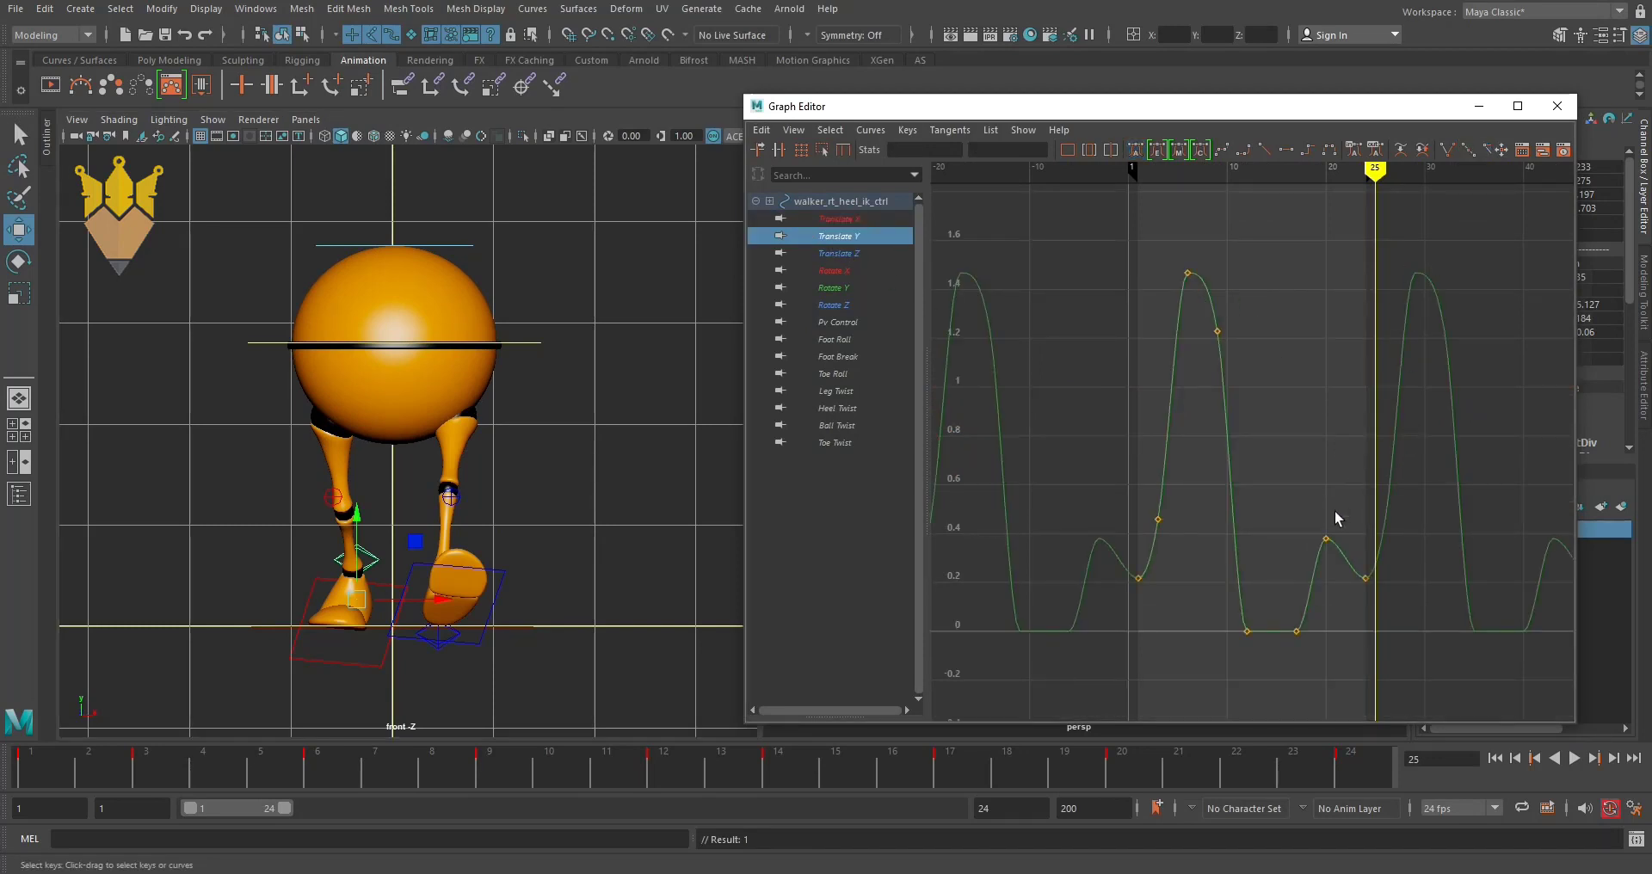
drag(1381, 189, 1367, 191)
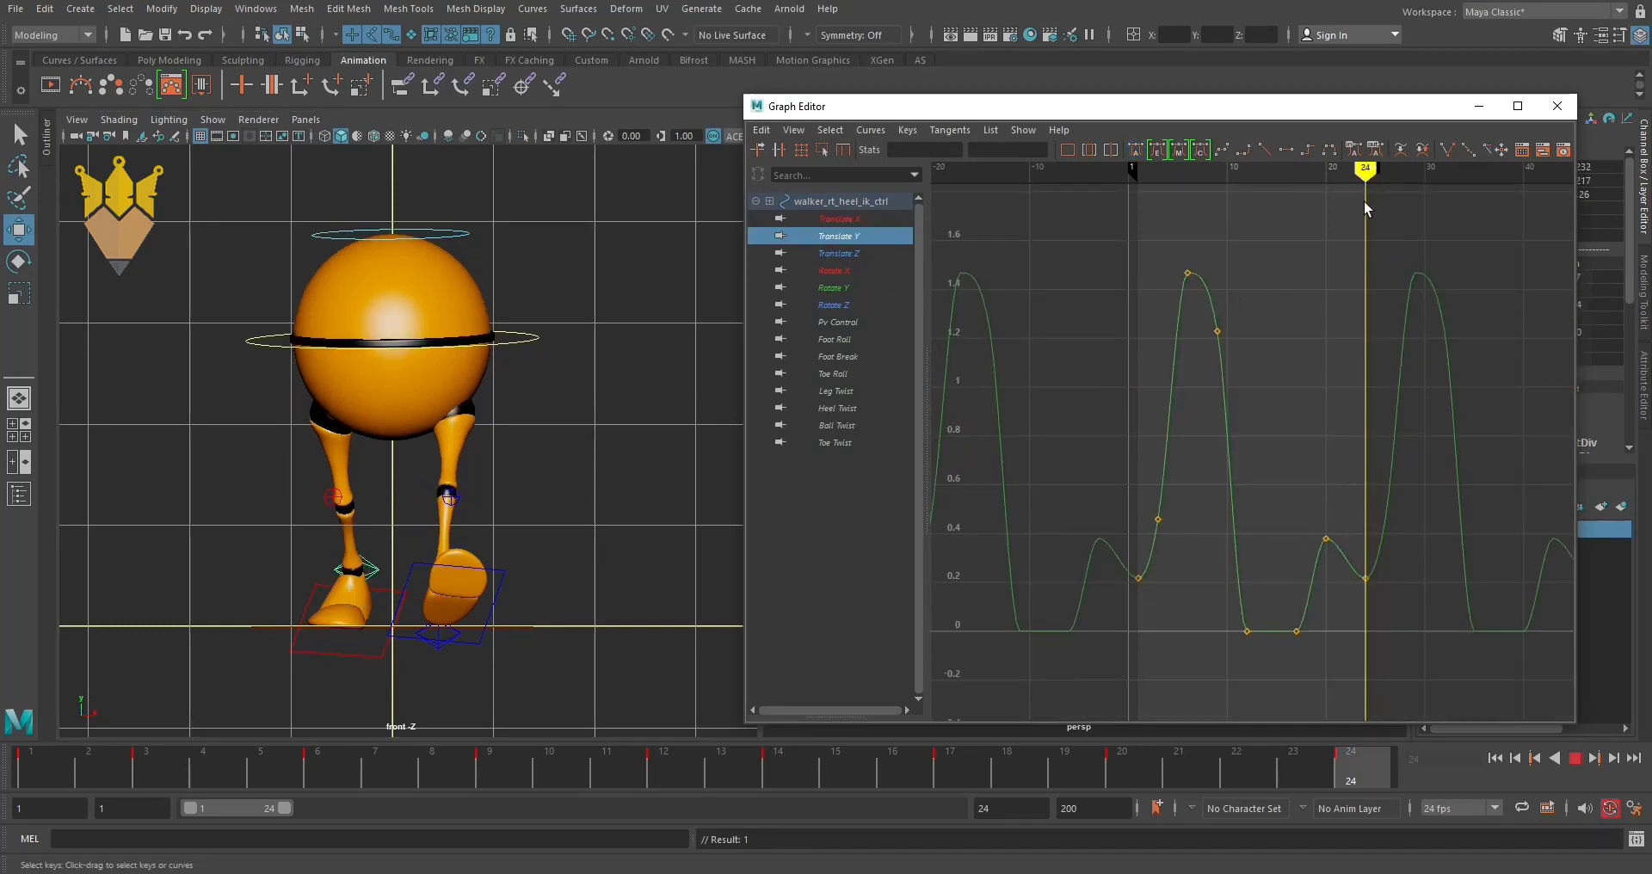
drag(1352, 605, 1351, 606)
shift+middle_drag(1421, 645, 1362, 555)
key(ctrl+z)
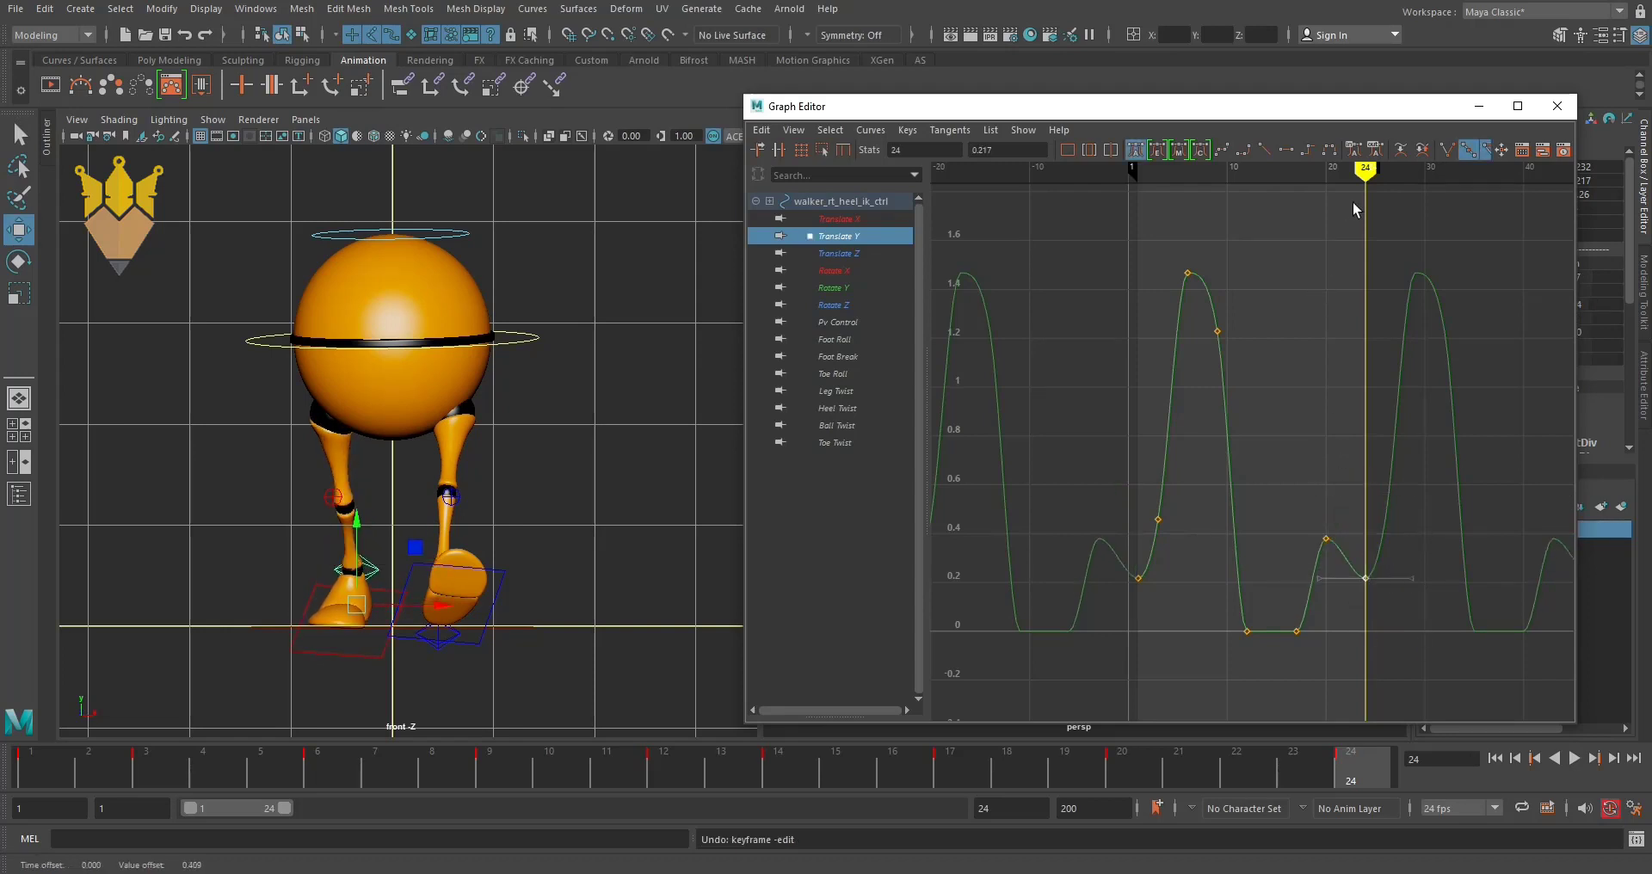
mouse_move(1367, 179)
mouse_down()
mouse_move(1107, 240)
mouse_move(1273, 288)
mouse_move(1217, 284)
mouse_move(1282, 305)
mouse_move(1242, 316)
mouse_move(1277, 317)
mouse_up()
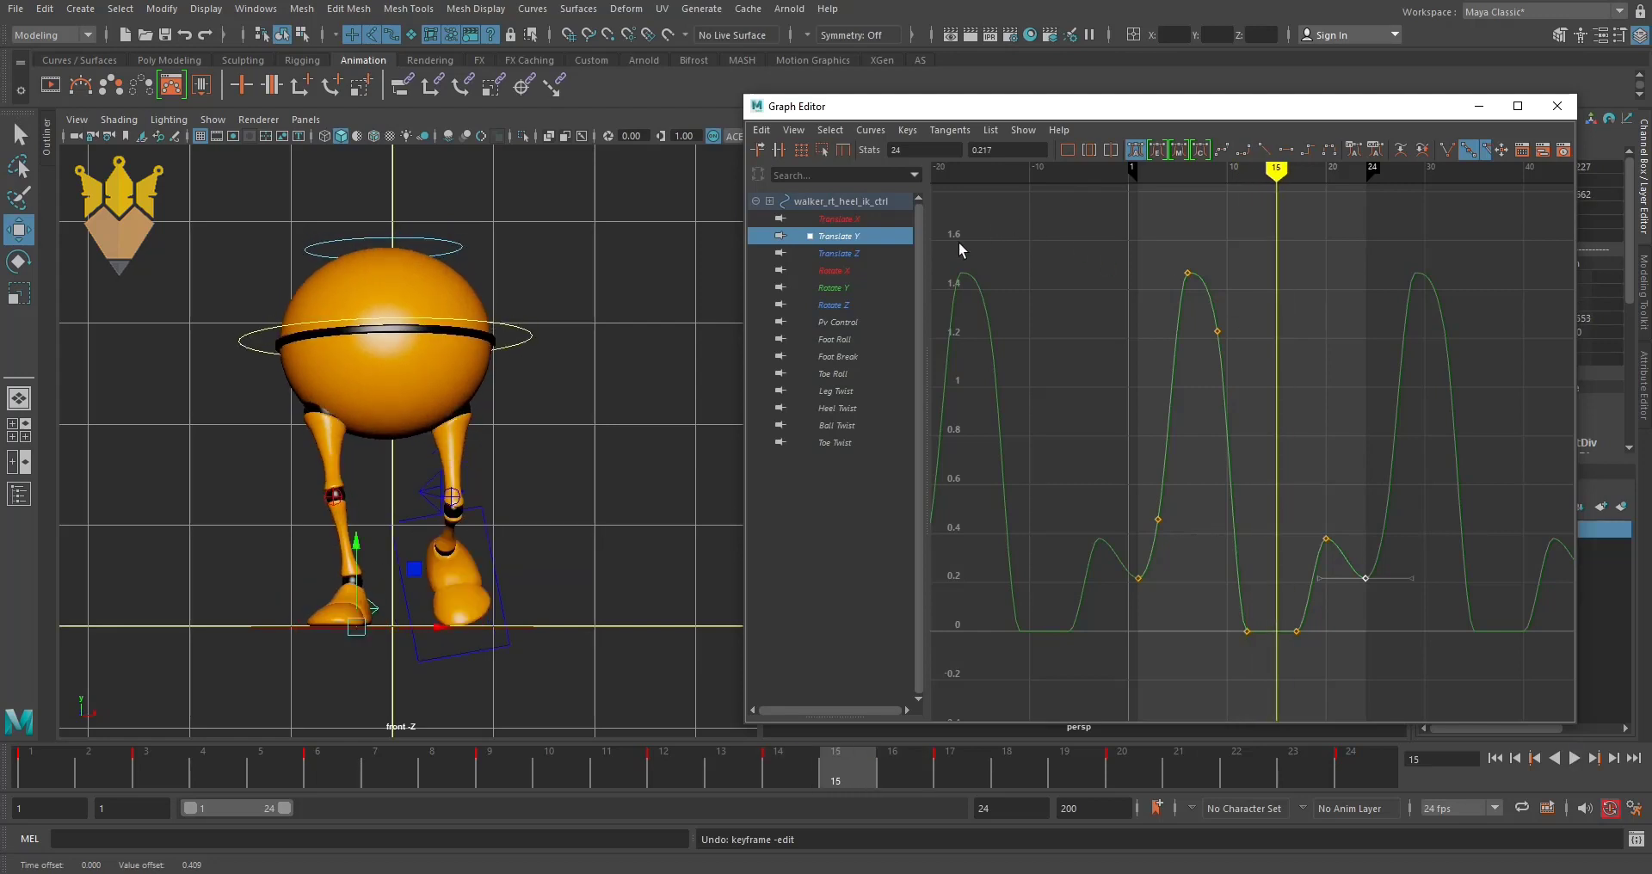
- Display the right heel's Translate Z curve, go to frame 12, try raising the key there, and undo the change
click(860, 253)
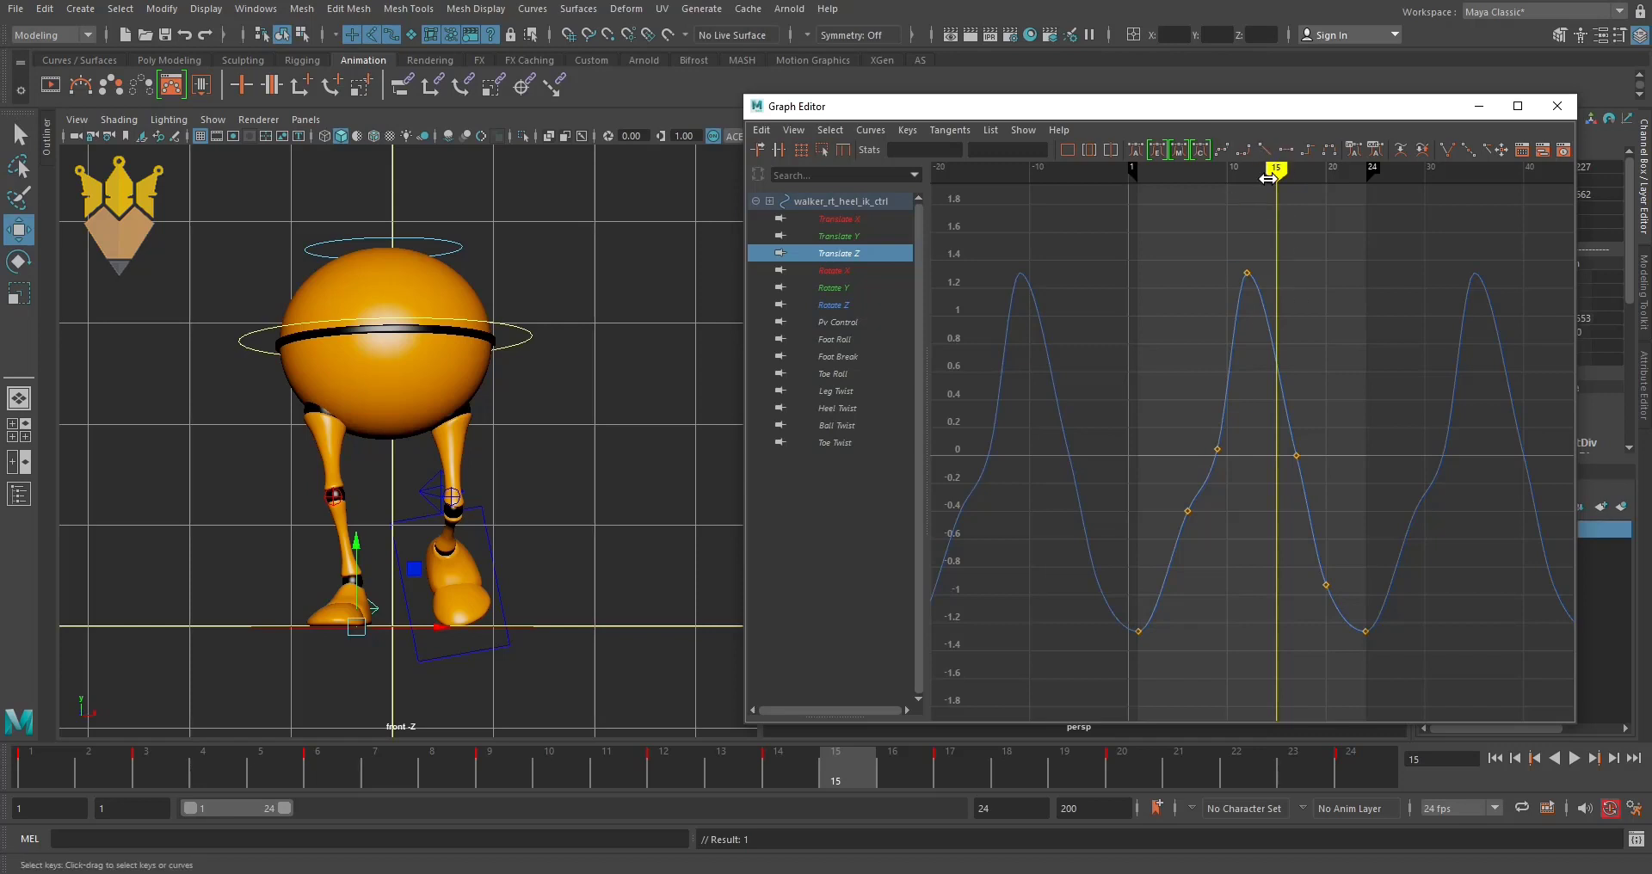
mouse_move(1275, 172)
mouse_down()
mouse_move(1217, 188)
mouse_move(1246, 194)
mouse_up()
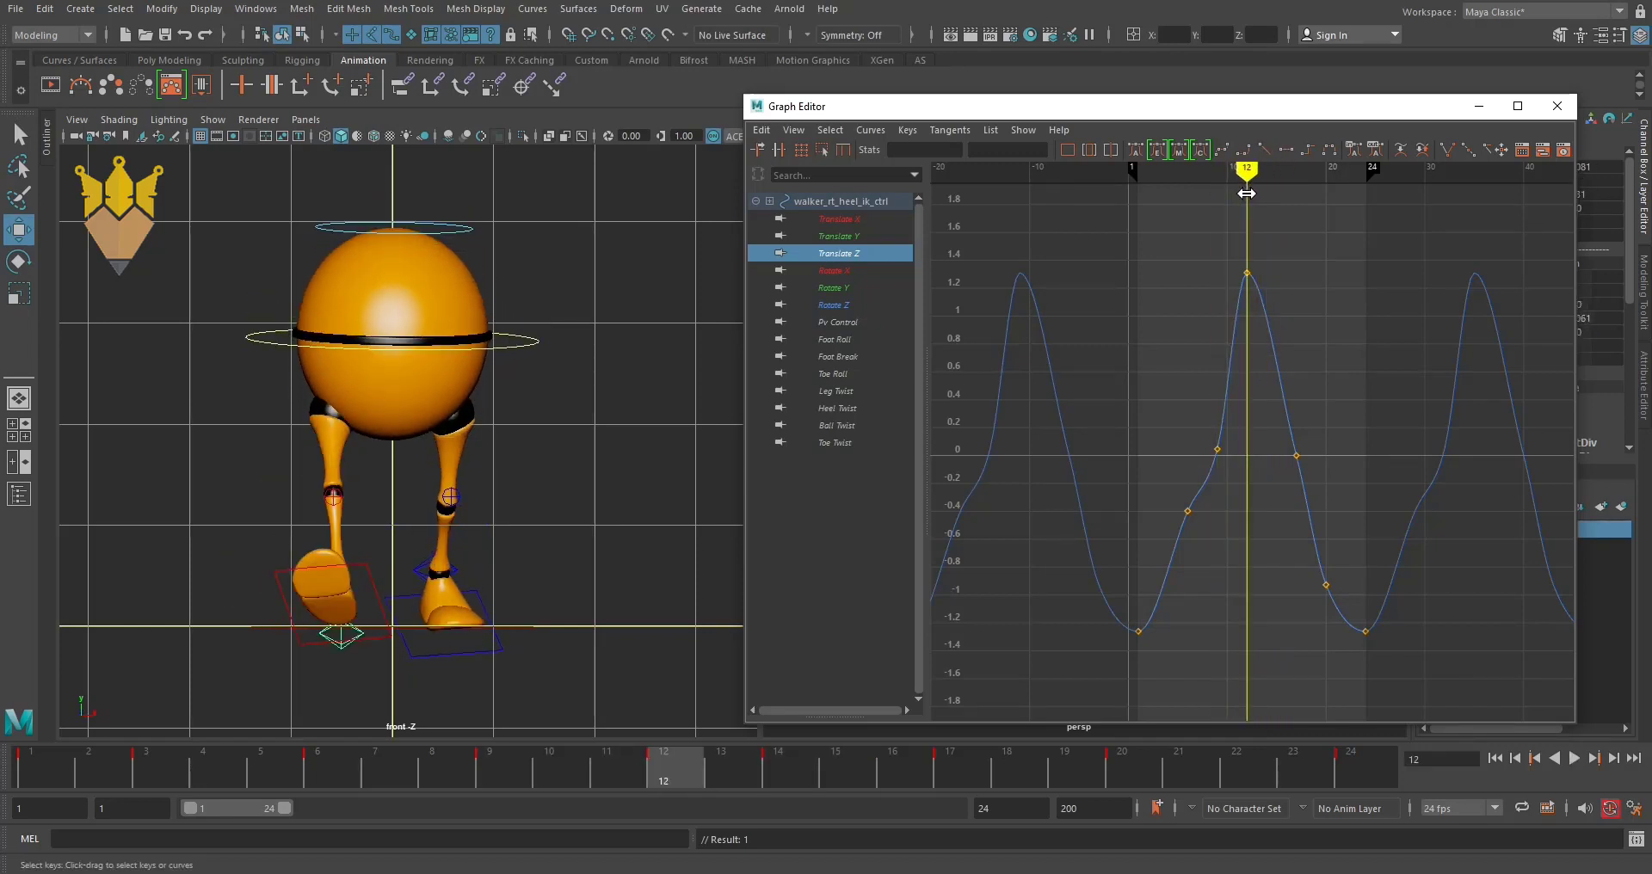
drag(1301, 328, 1303, 334)
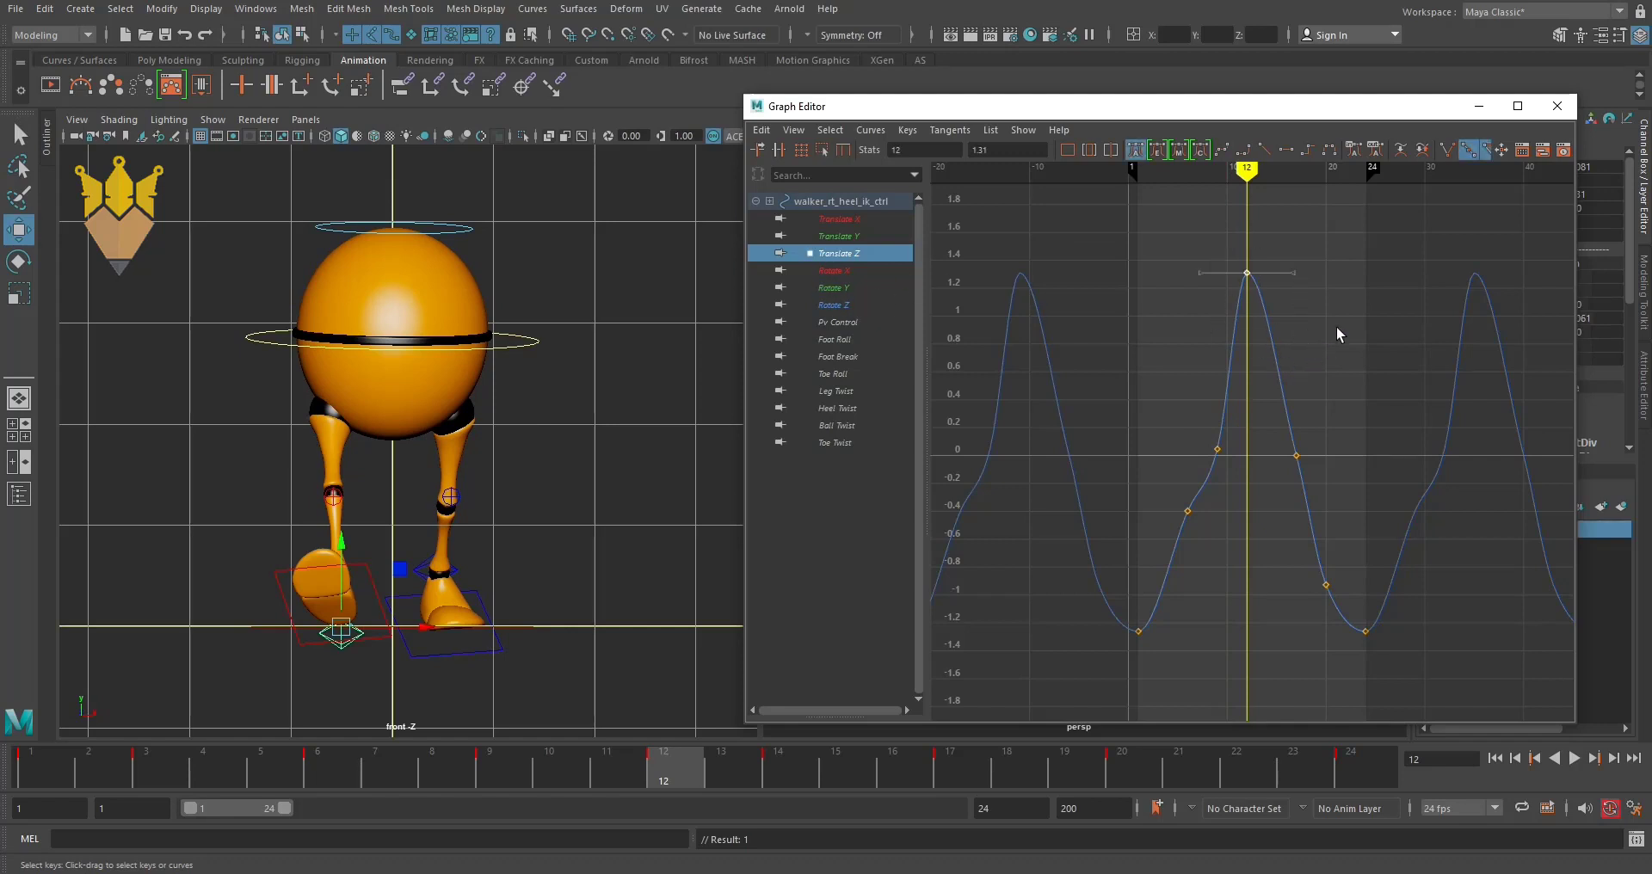
shift+middle_drag(1338, 334, 1331, 258)
key(ctrl+z)
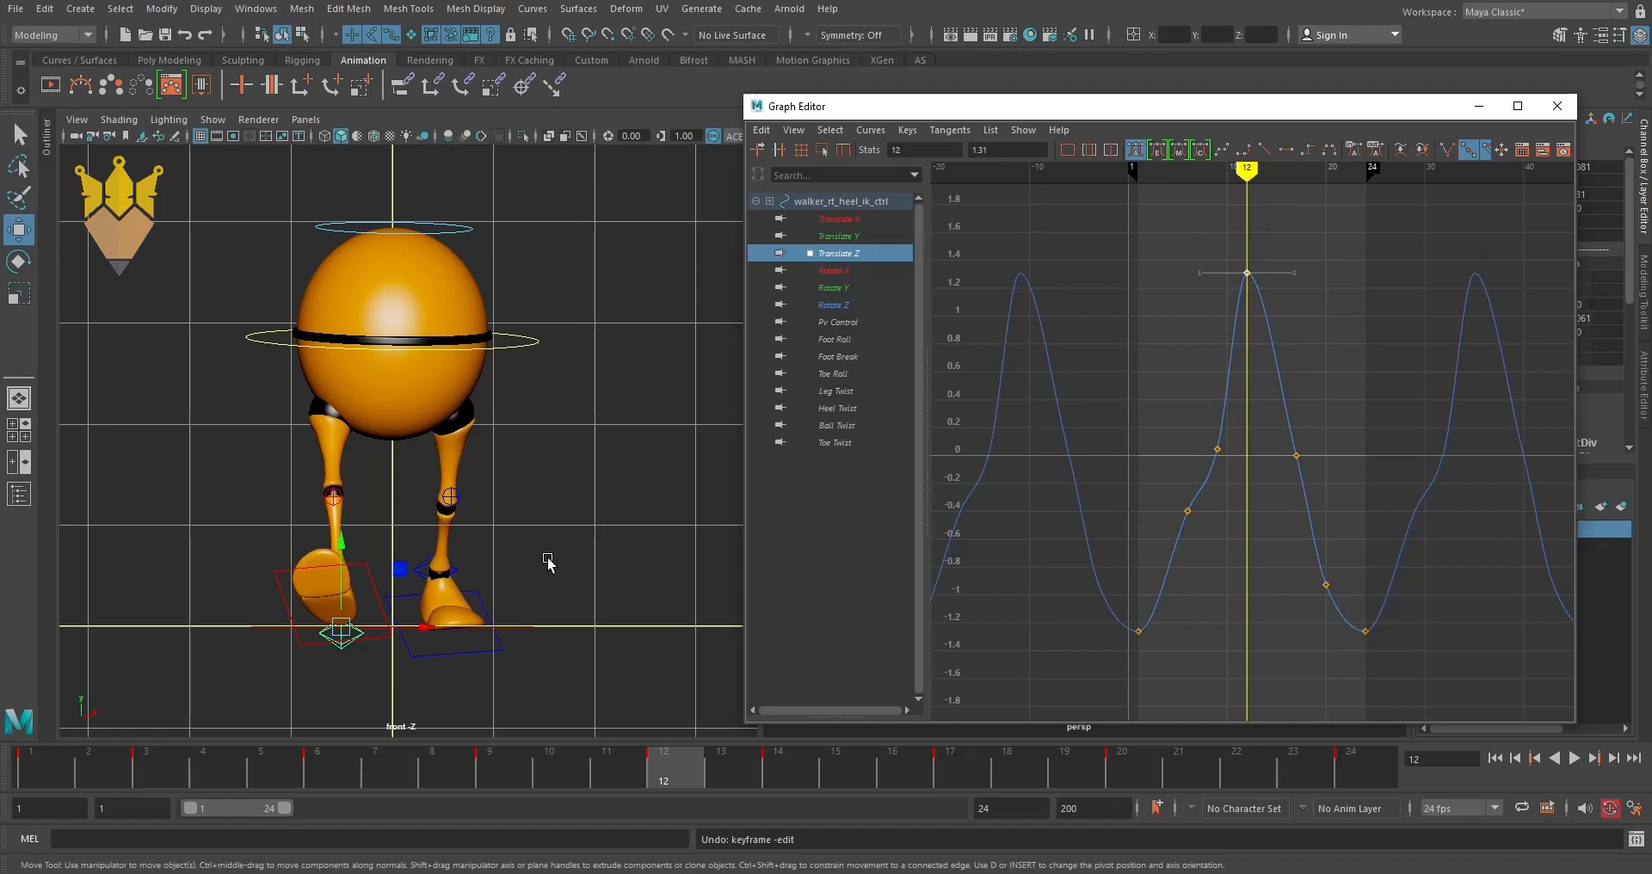
- Switch to the perspective view, try moving the right heel's Translate Z key at frame 12, and undo the change
key(space)
drag(548, 562, 611, 550)
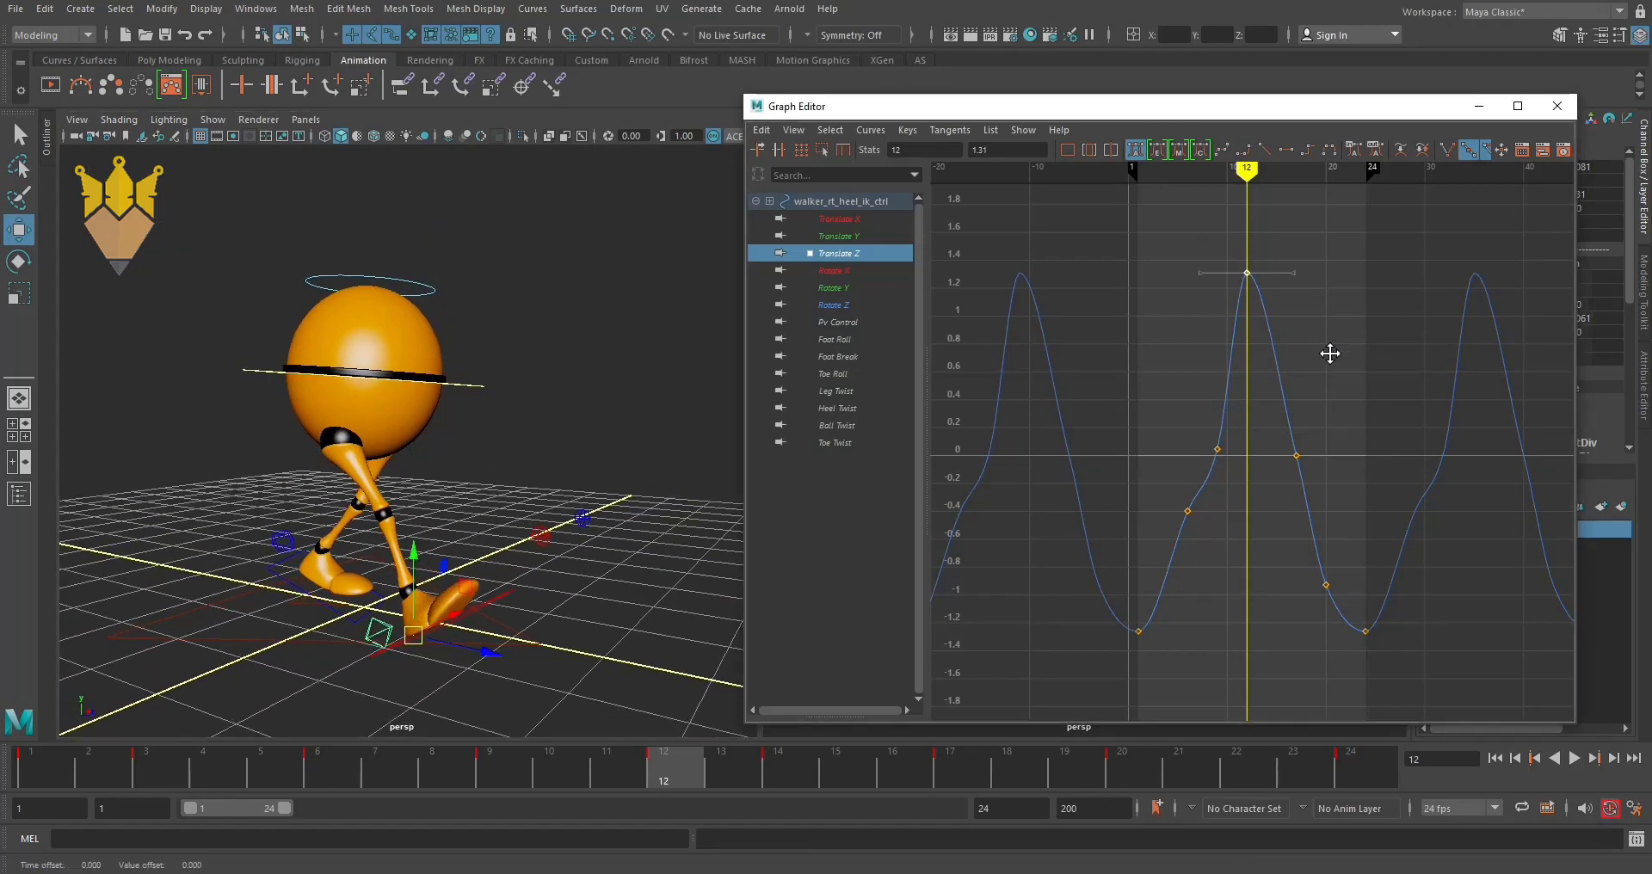
middle_drag(1330, 353, 1280, 478)
key(ctrl+z)
- Go to frame 9, shift the right heel's Translate Z key there to frame 8, and switch to the left side view
mouse_move(1247, 171)
mouse_down()
mouse_move(1196, 173)
mouse_move(1206, 192)
mouse_move(1137, 214)
mouse_move(1213, 237)
mouse_up()
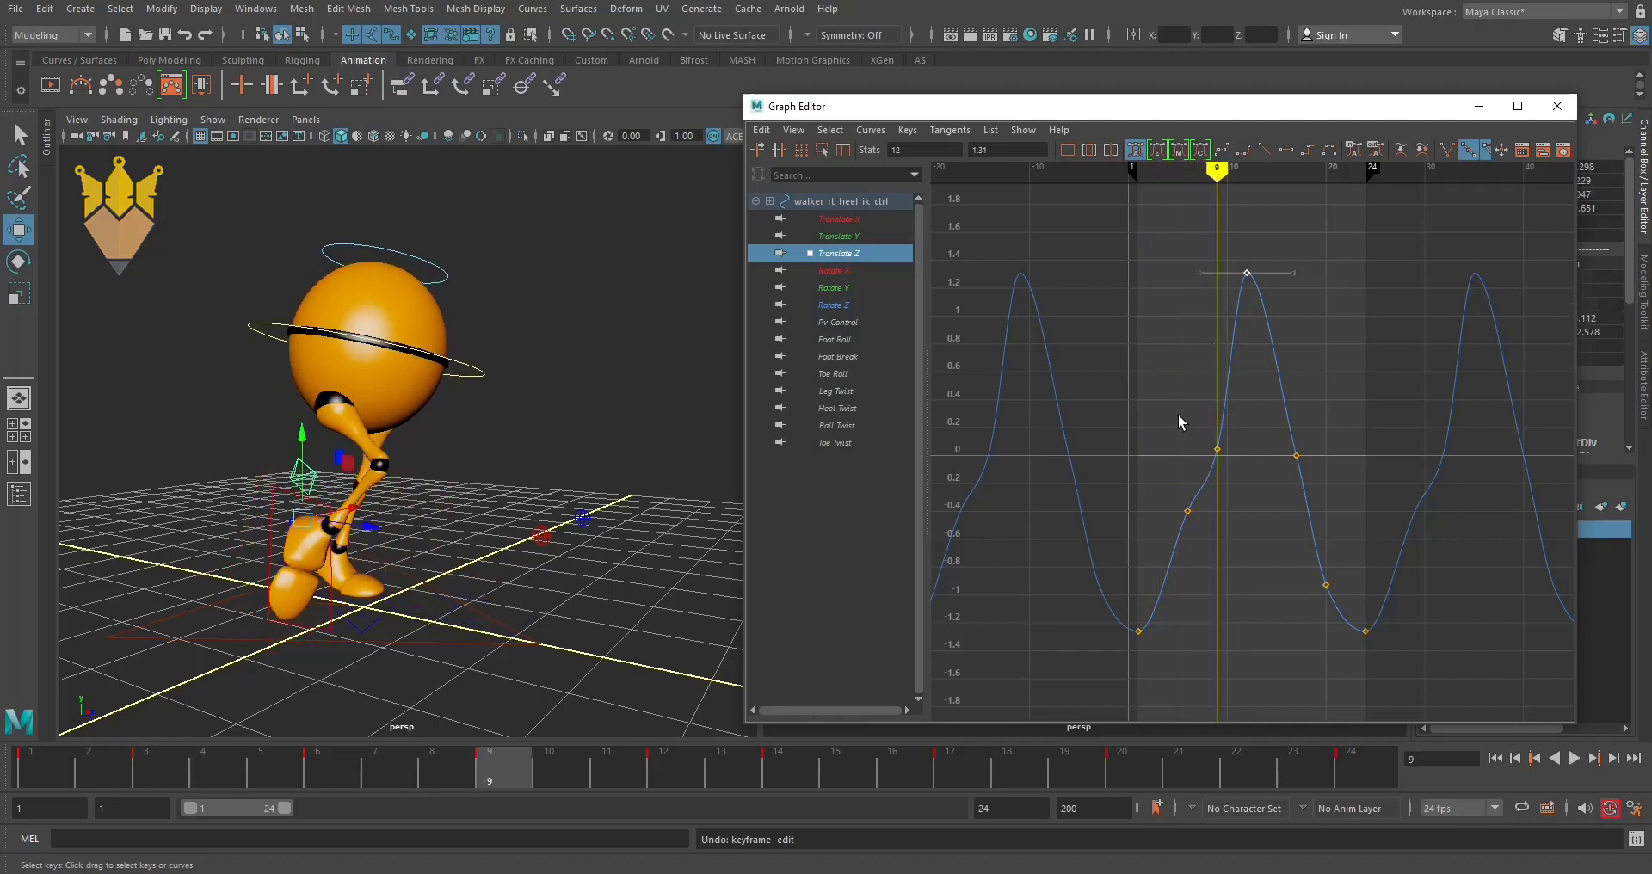
middle_drag(1254, 537, 1241, 530)
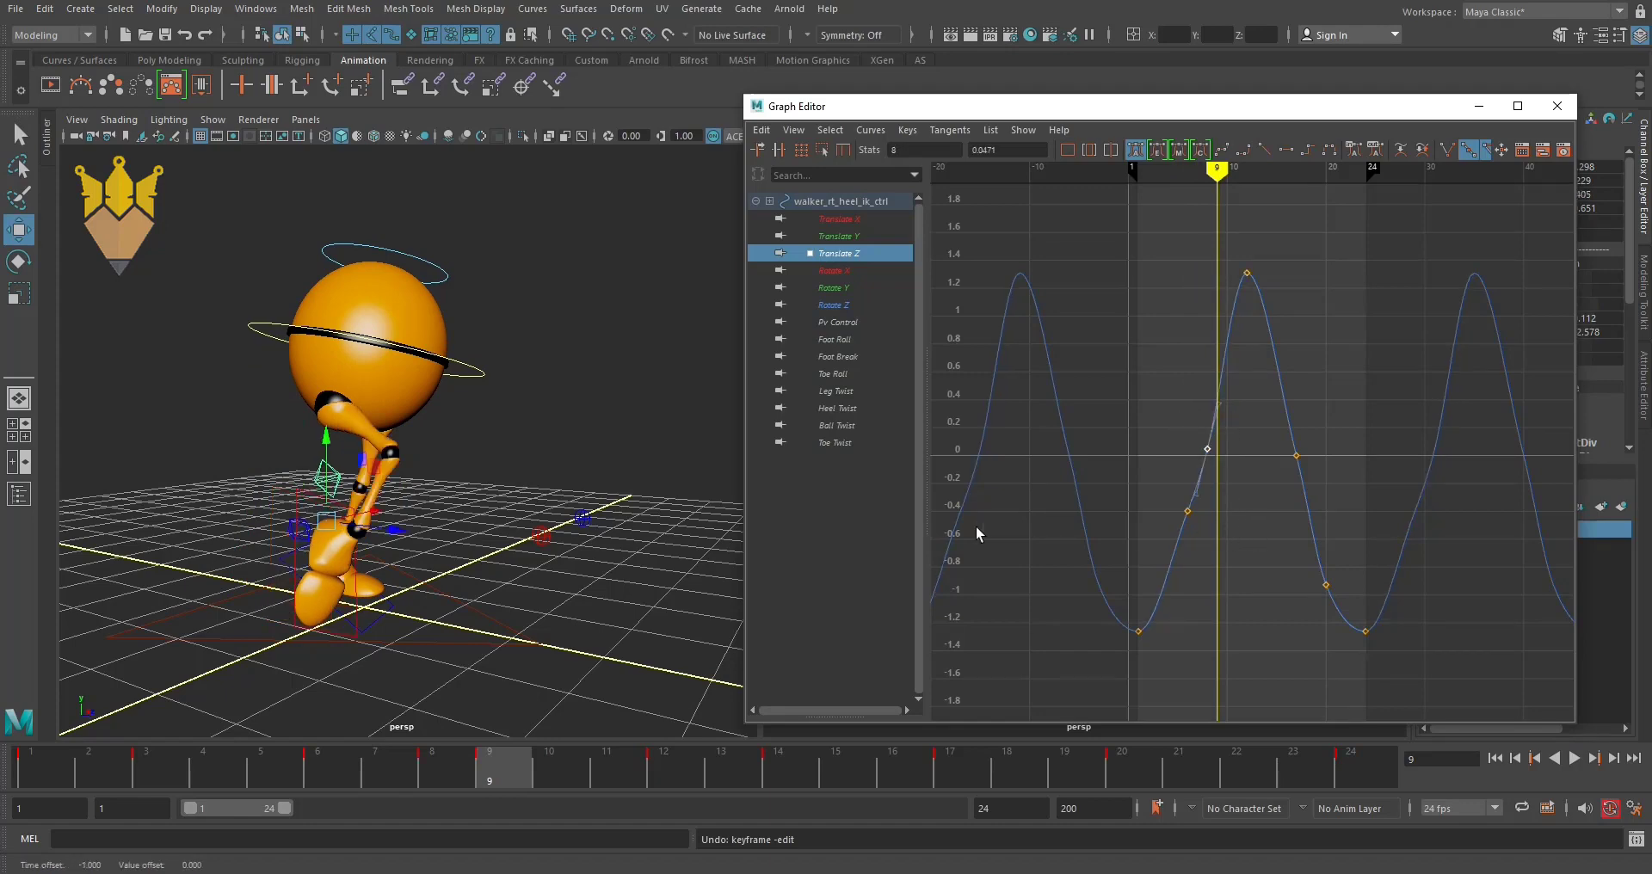
alt+drag(603, 534, 421, 415)
key(space)
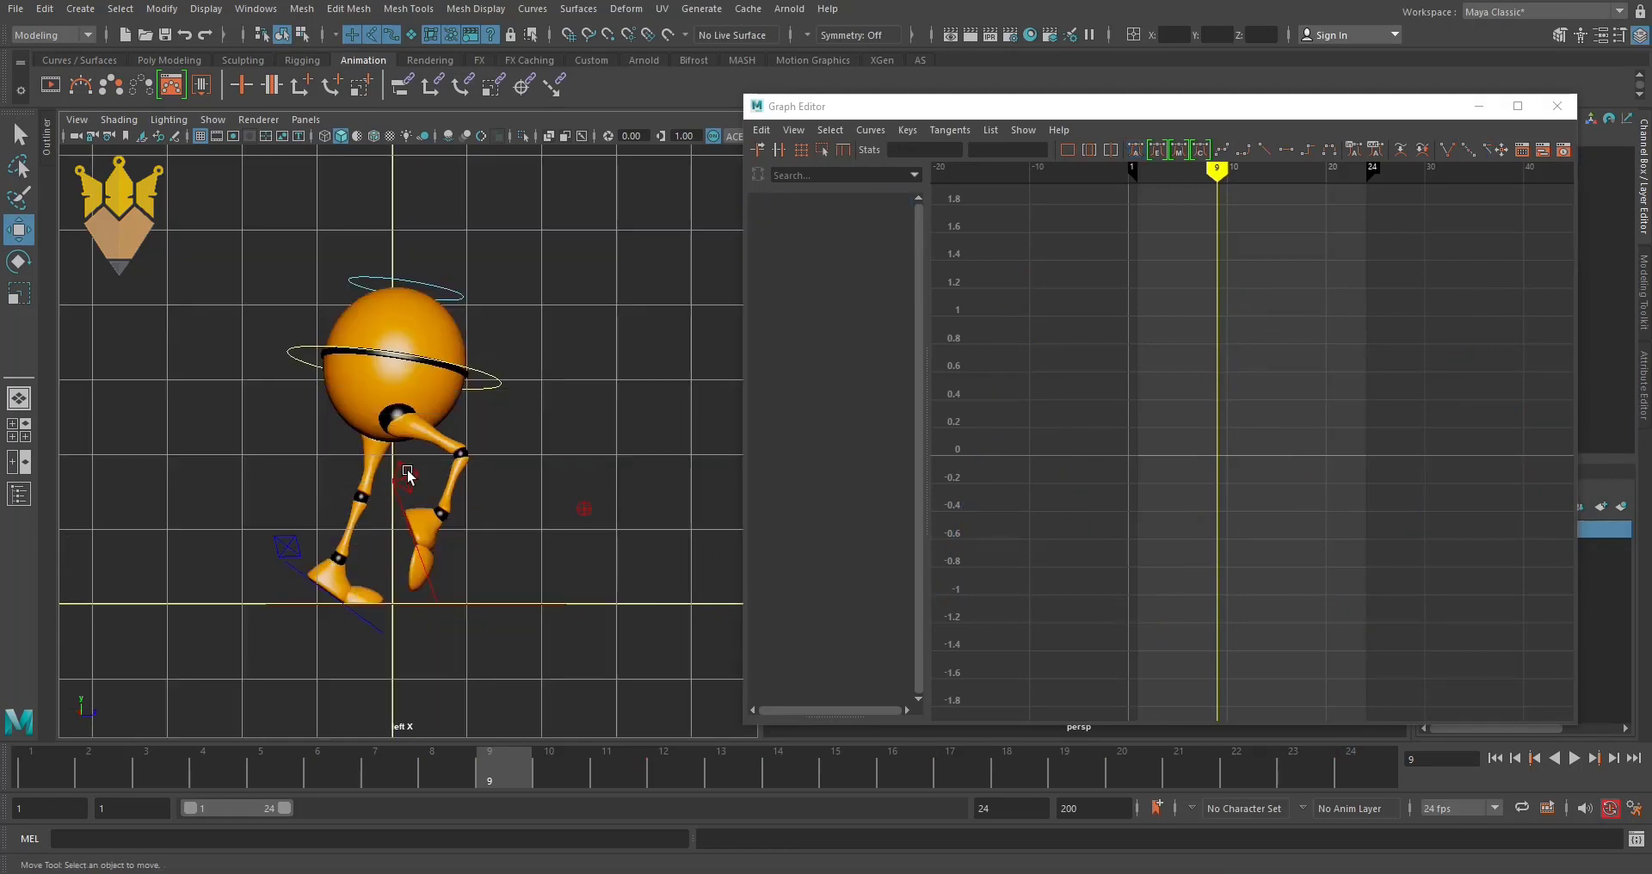
- Reselect the right heel control, isolate its Translate Z curve, and move the frame 8 key back to frame 9
click(408, 473)
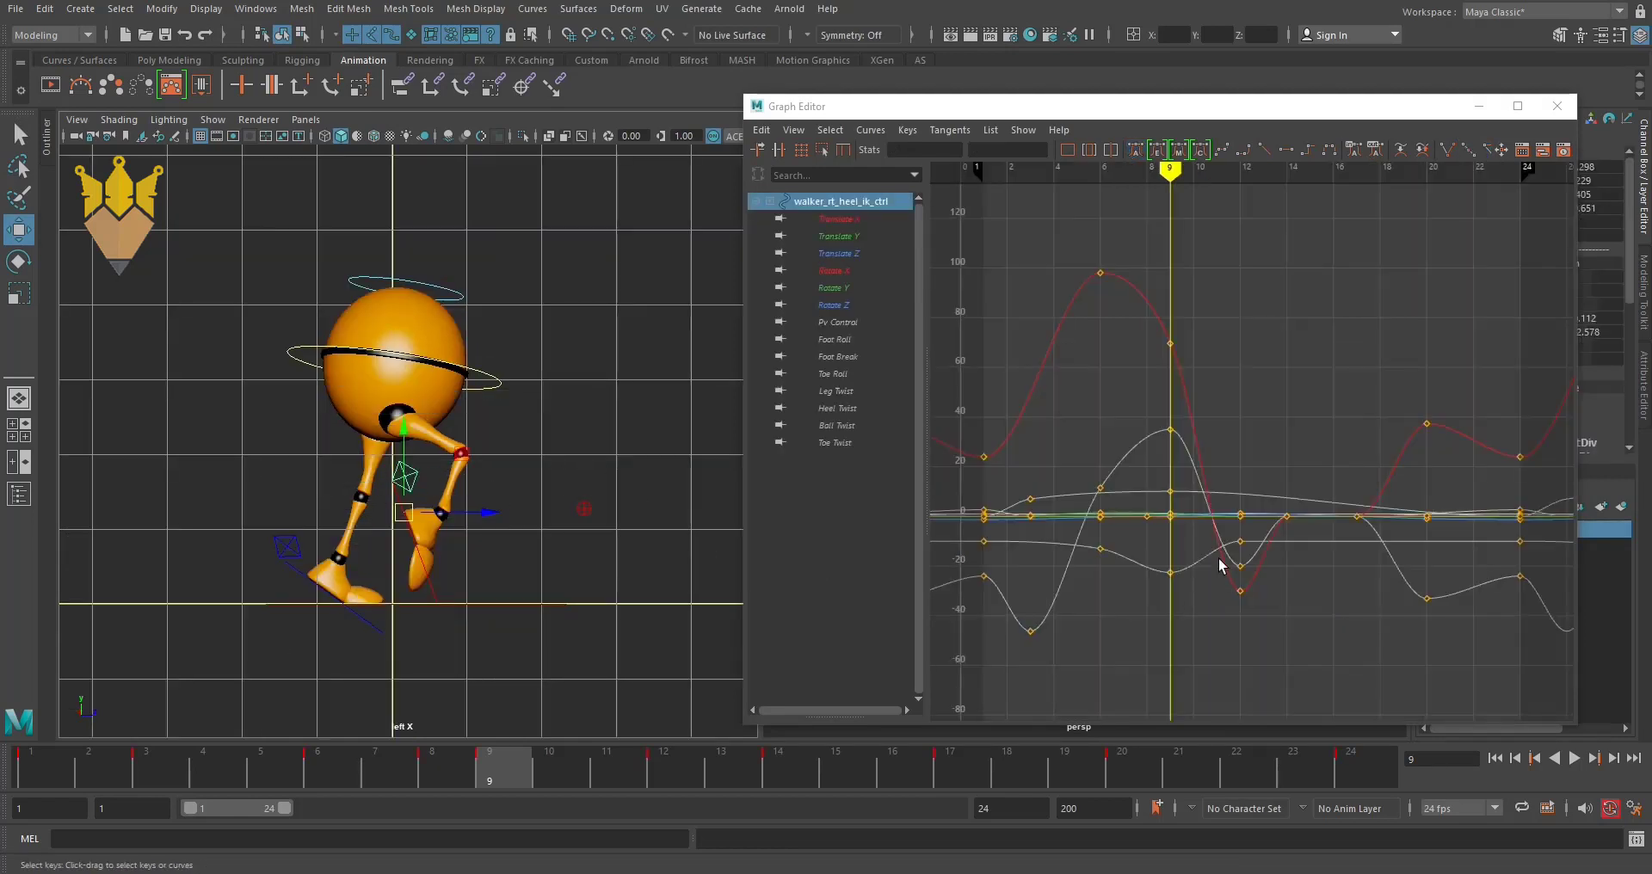
click(832, 254)
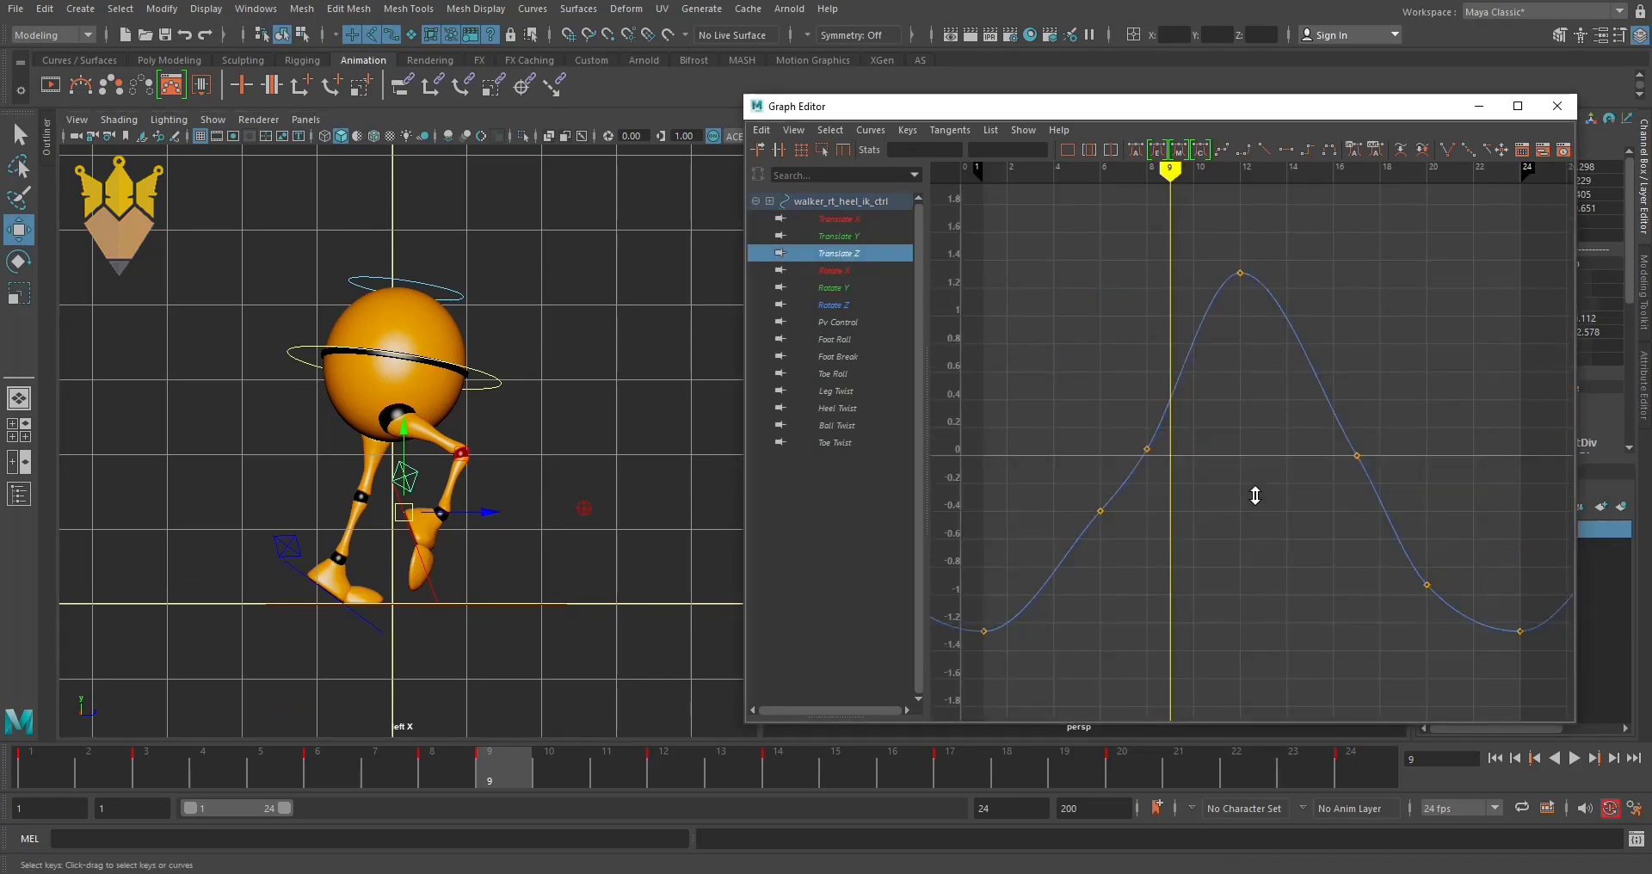
alt+shift+right_drag(1255, 495, 1223, 474)
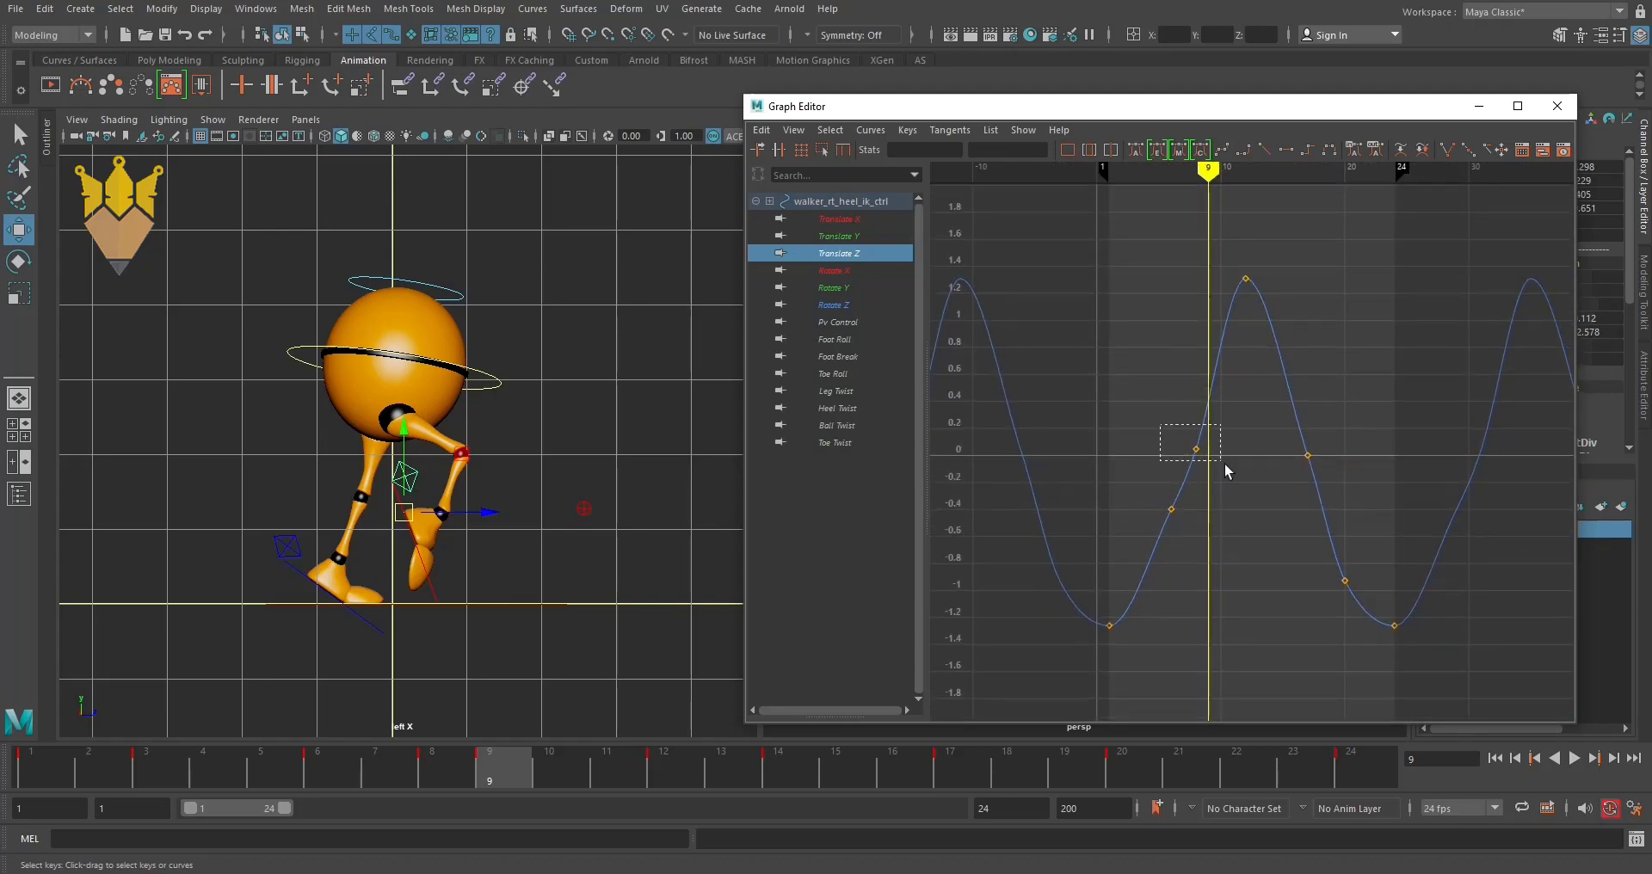
drag(1160, 425, 1225, 463)
shift+middle_drag(1226, 471, 1238, 472)
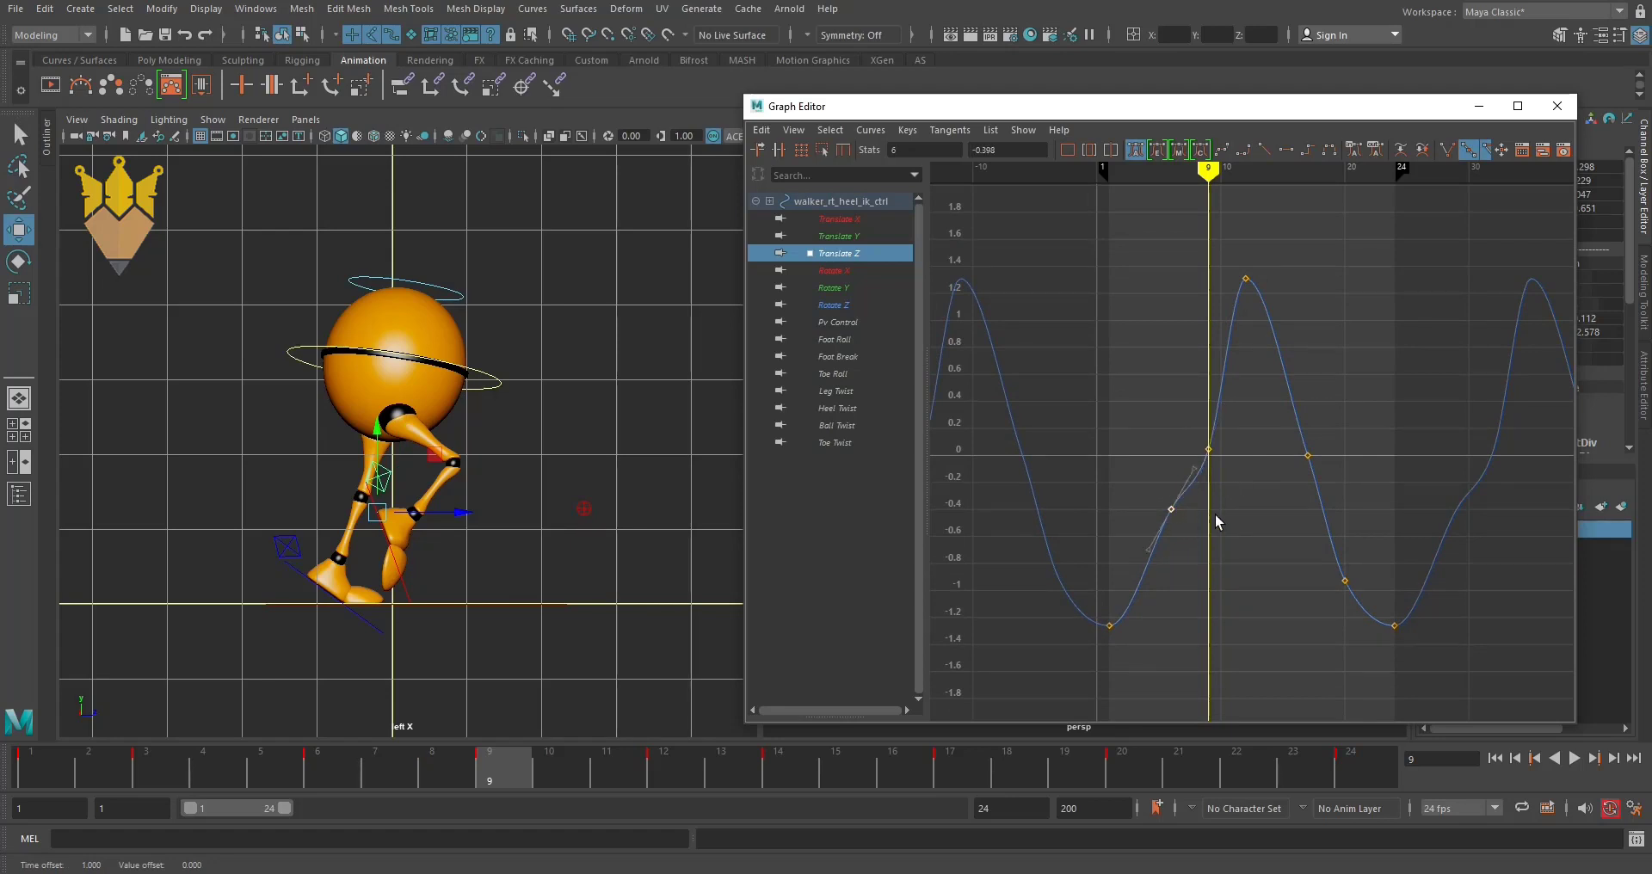
- Adjust the tangents of the Translate Z curve around the frame 6 and 9 keys, play the cycle, and scrub on to frame 22
drag(1181, 463, 1216, 499)
middle_drag(1228, 500, 1229, 502)
drag(1177, 421, 1172, 491)
middle_drag(1228, 524, 1233, 526)
key(alt+v)
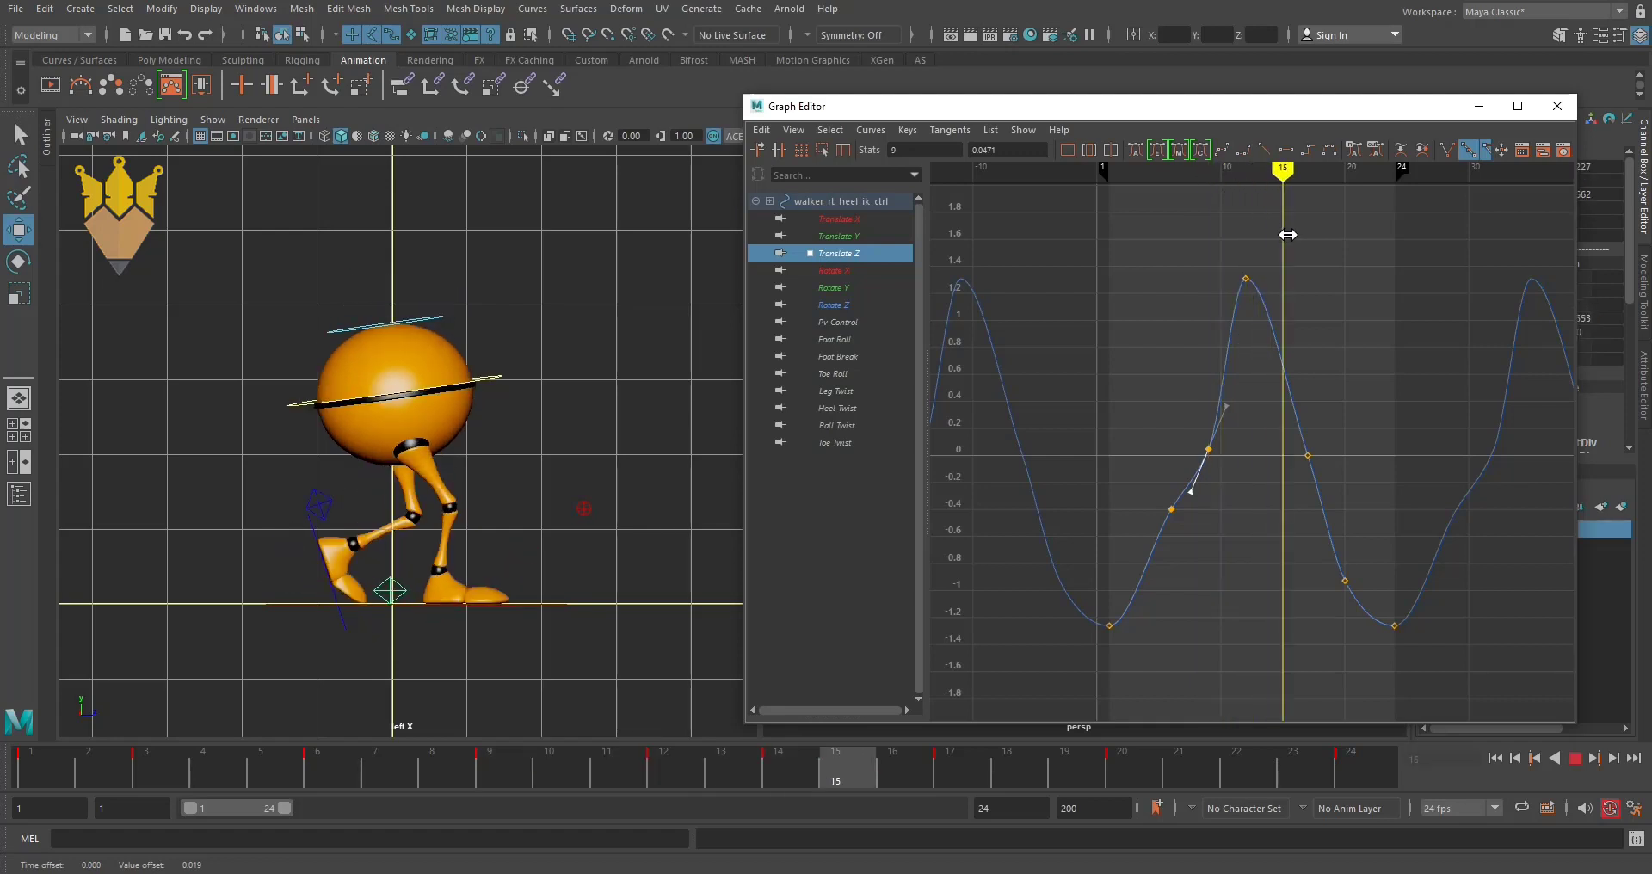
mouse_move(1235, 238)
mouse_down()
mouse_move(1215, 243)
mouse_move(1406, 304)
mouse_move(1369, 306)
mouse_up()
- Display the right heel's Rotate X curve, go to frame 5 in the front view, try raising the frame 6 key, and undo it
click(854, 272)
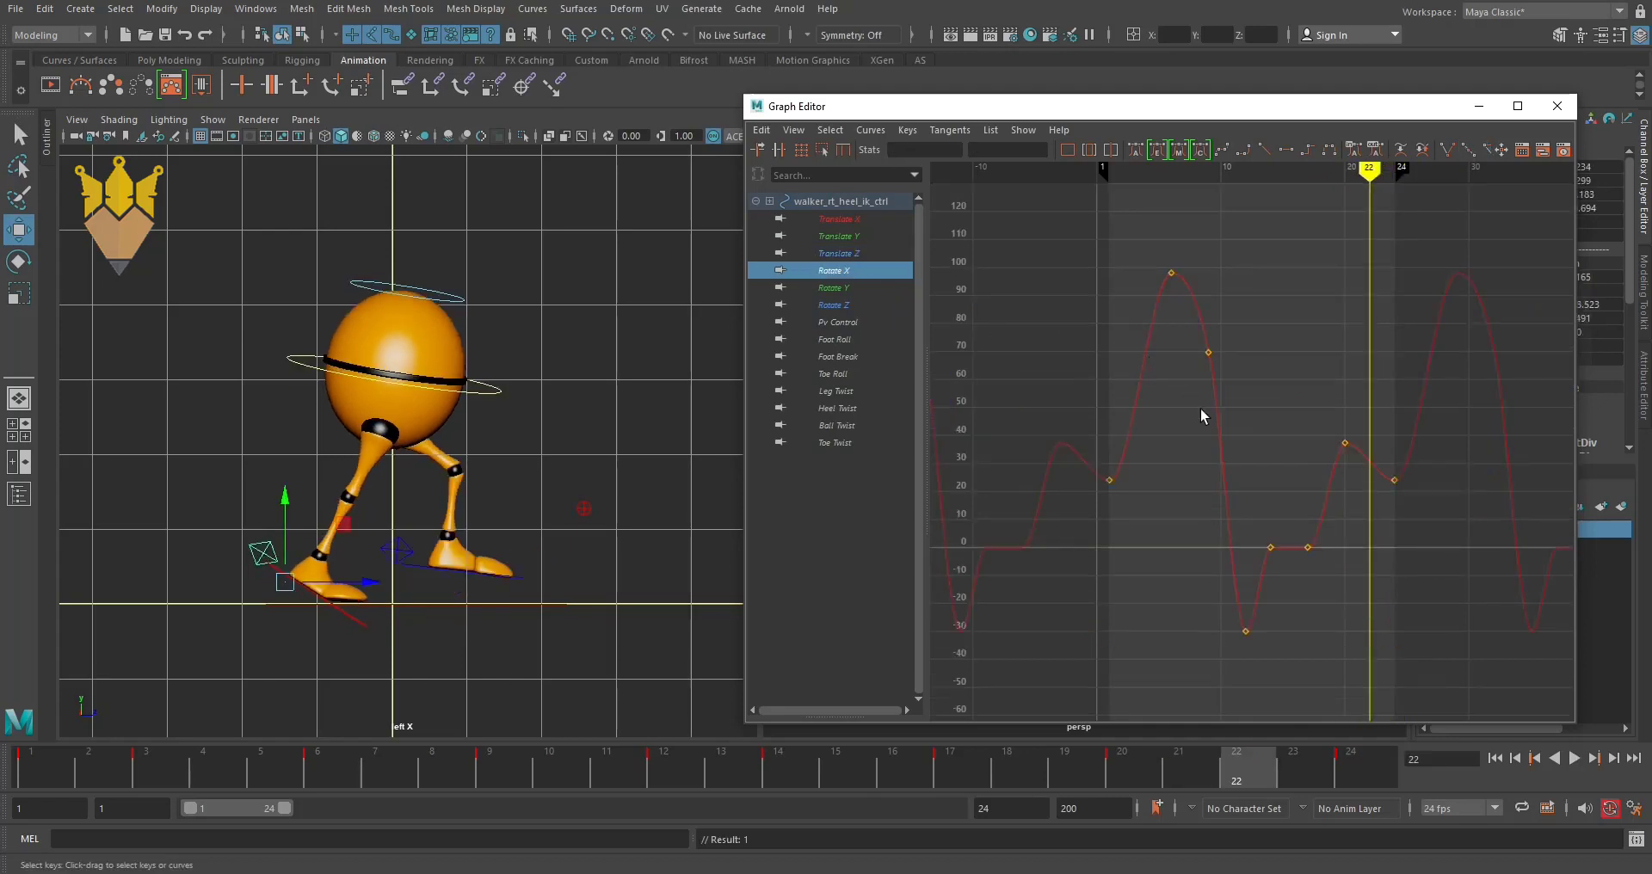
drag(1381, 172, 1159, 207)
key(space)
mouse_move(636, 401)
mouse_down()
mouse_move(635, 469)
mouse_move(630, 445)
mouse_up()
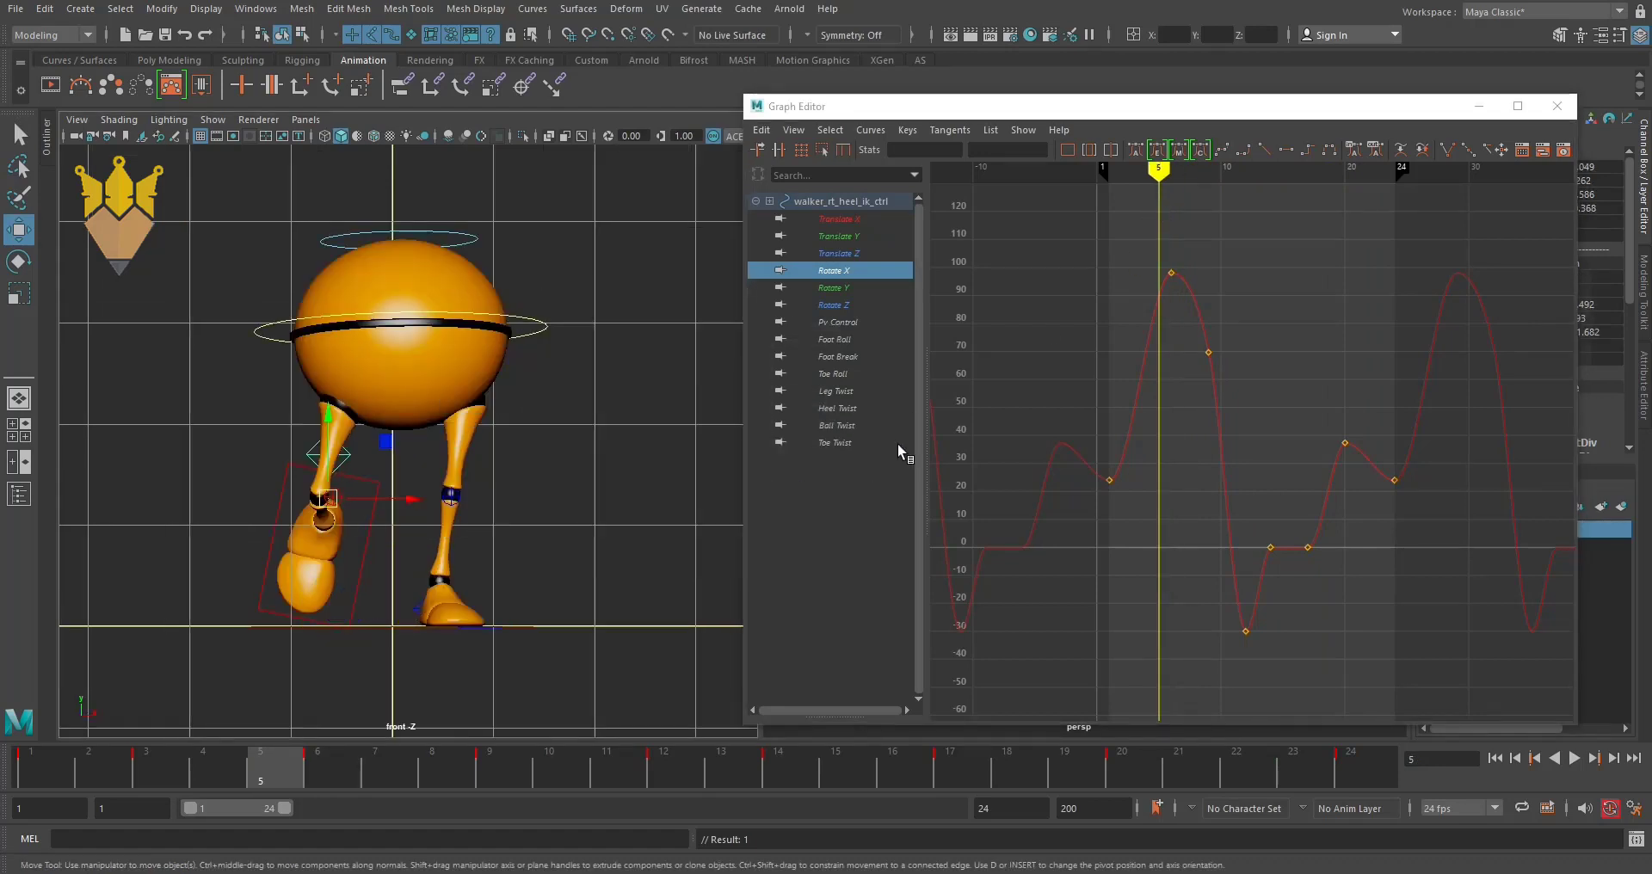
drag(1147, 260, 1200, 284)
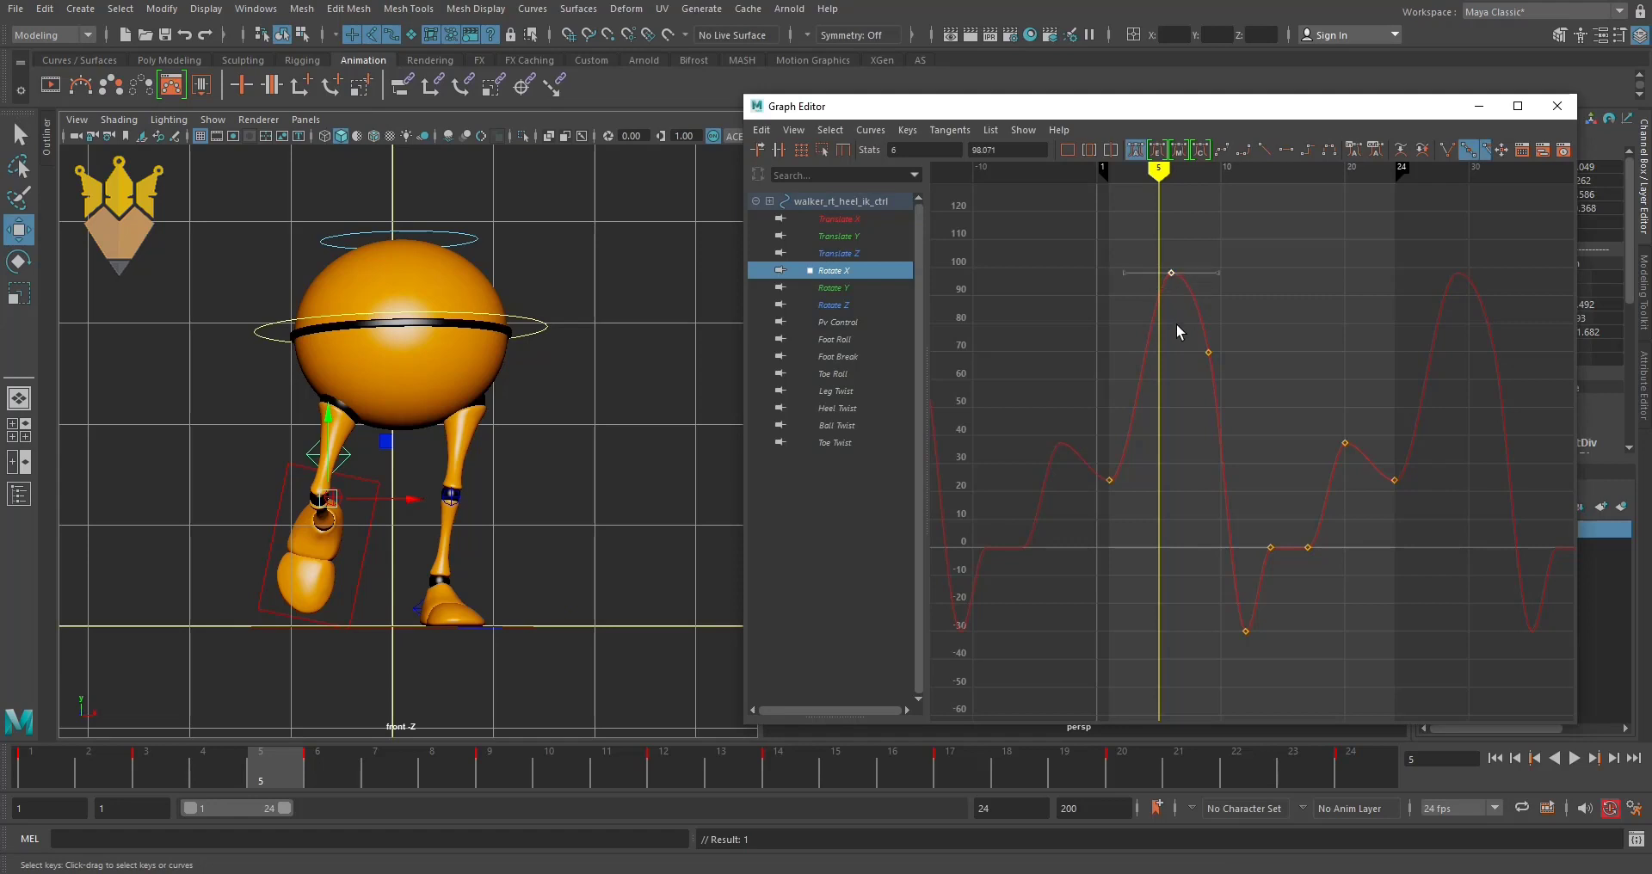
mouse_move(1174, 325)
shift+middle_down()
mouse_move(1171, 404)
mouse_move(1171, 330)
shift+middle_up()
key(ctrl+z)
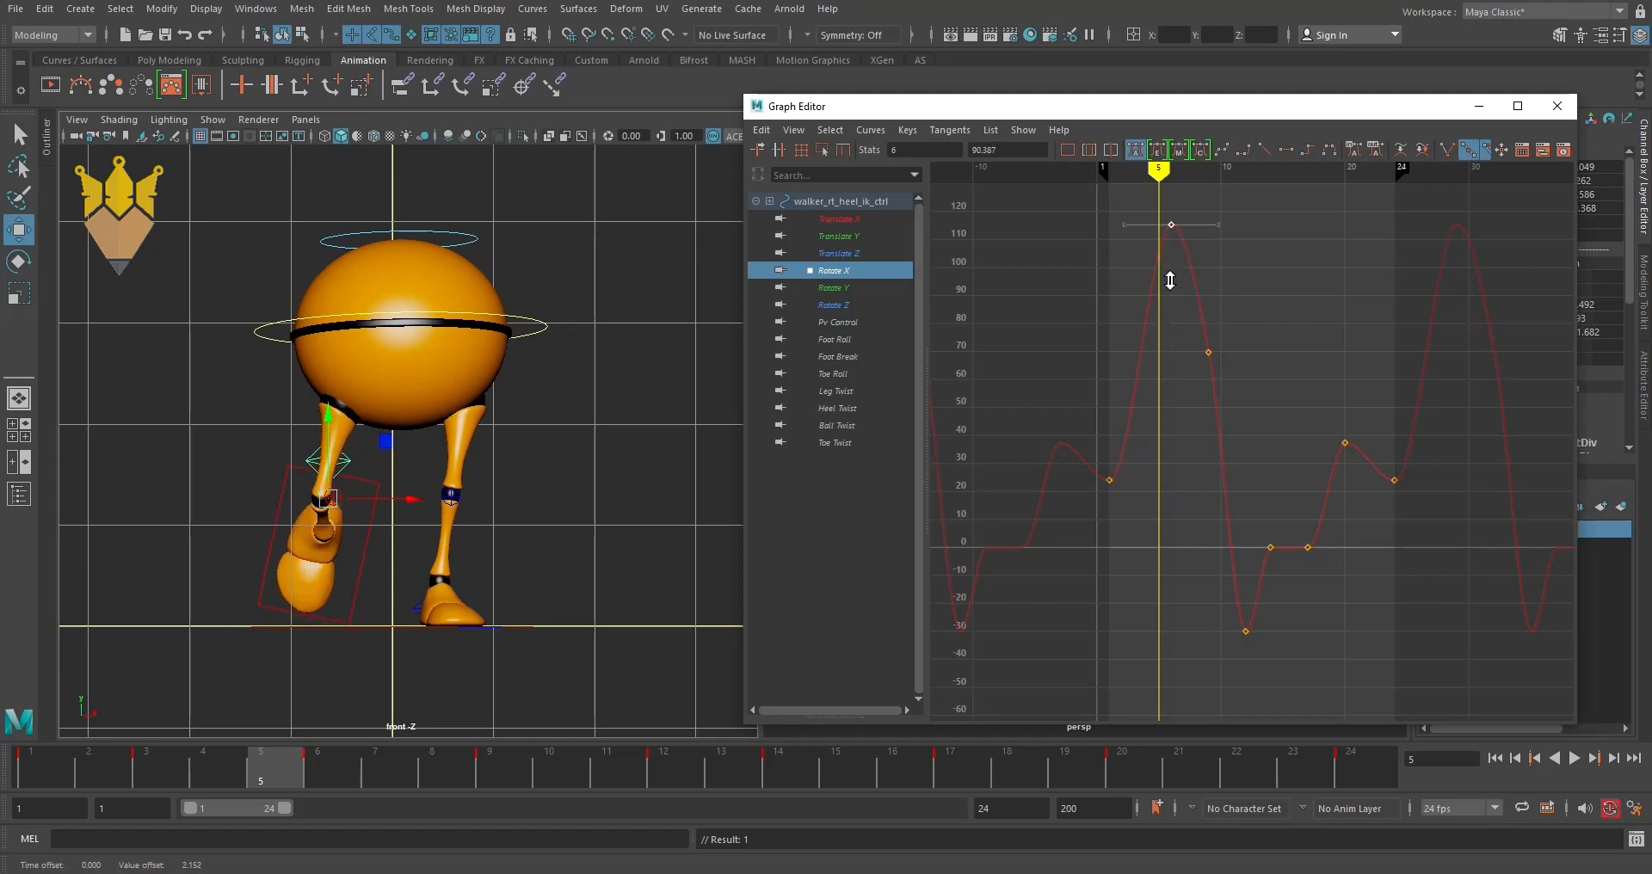
- Return to the left side view, test raising the Rotate X key at frame 6 without keeping it, and scrub to frame 19
key(space)
drag(571, 468, 1001, 467)
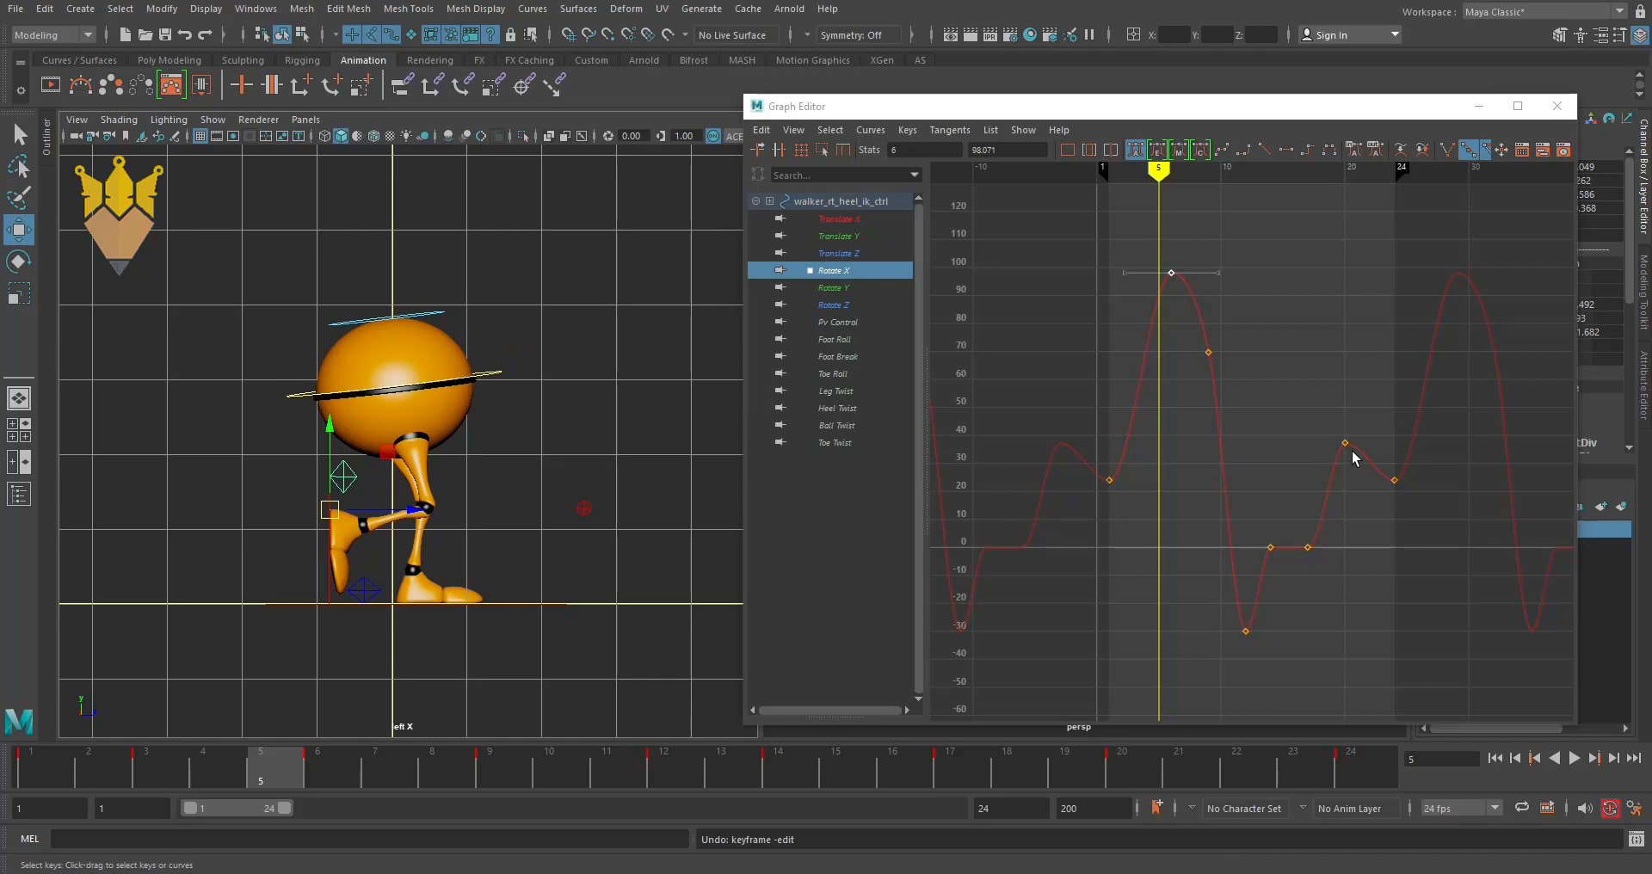
mouse_move(1171, 173)
mouse_down()
mouse_move(1124, 173)
mouse_move(1229, 203)
mouse_move(1170, 207)
mouse_up()
mouse_move(1252, 355)
middle_down()
mouse_move(1251, 250)
mouse_move(1251, 346)
middle_up()
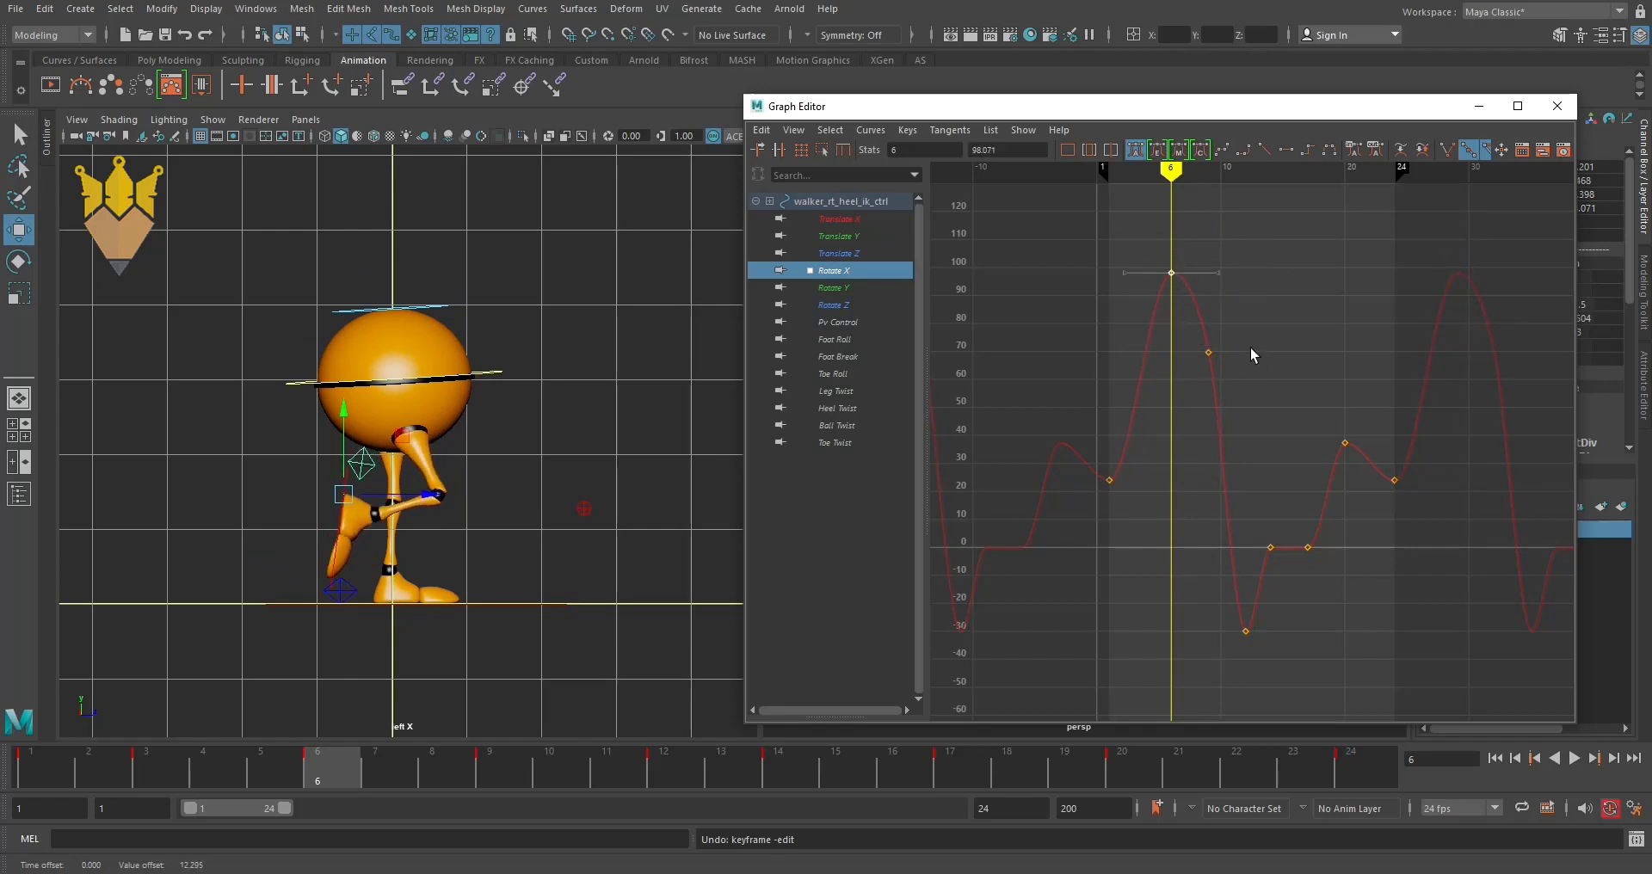
mouse_move(1170, 166)
mouse_down()
mouse_move(1111, 183)
mouse_move(1279, 244)
mouse_move(1228, 243)
mouse_move(1277, 264)
mouse_move(1332, 266)
mouse_up()
- Delete all keys on the right heel's flat Rotate Y and Rotate Z curves
click(834, 290)
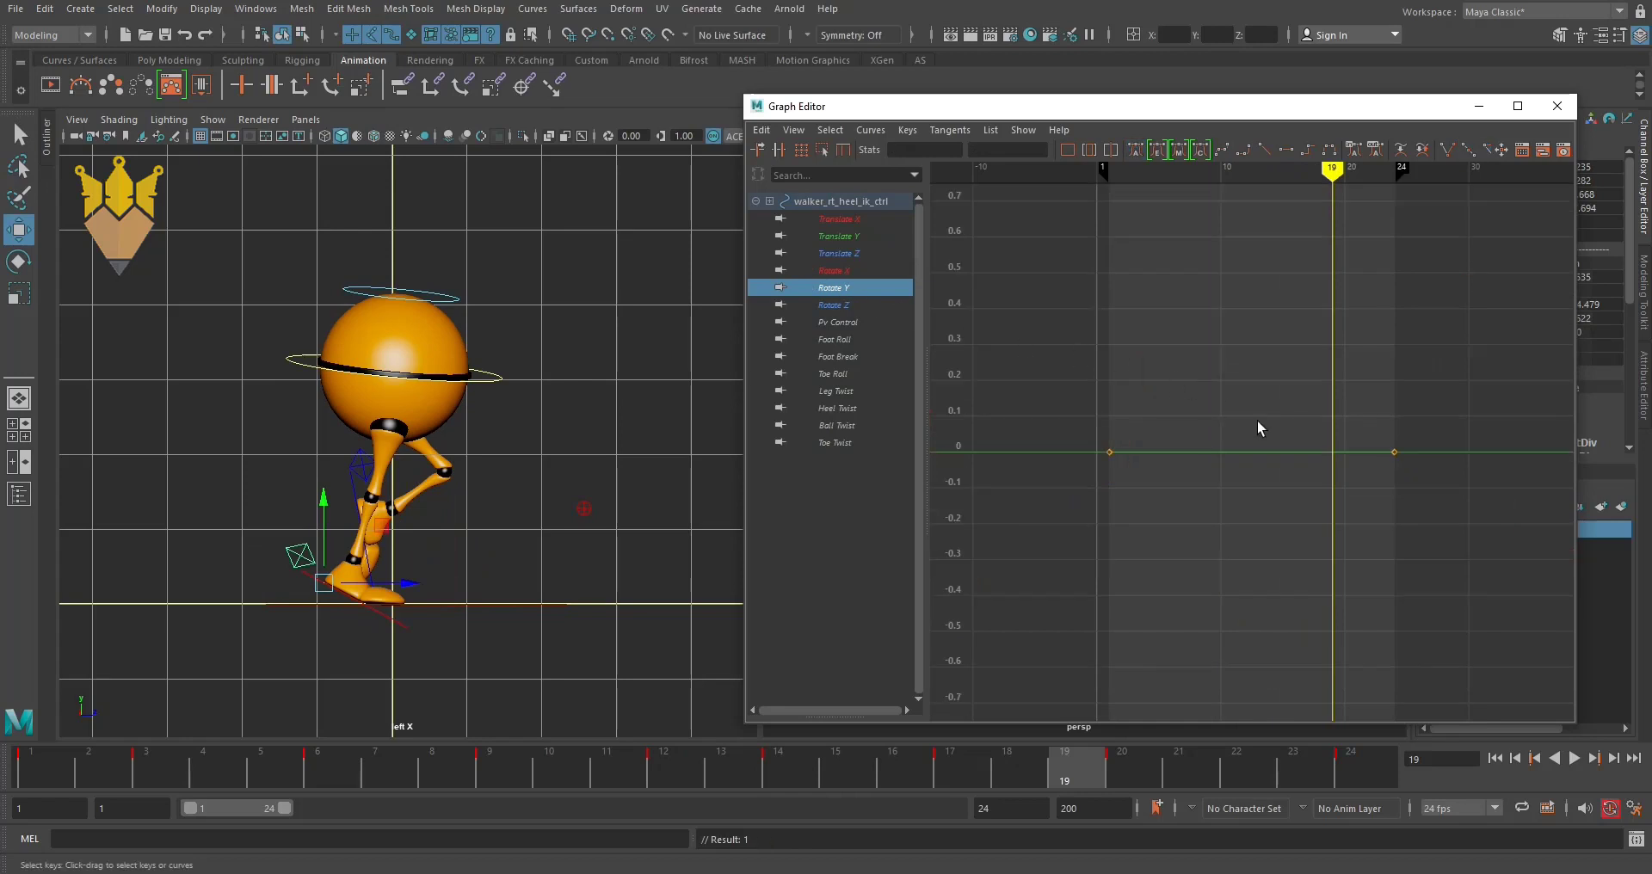
drag(1021, 409, 1412, 555)
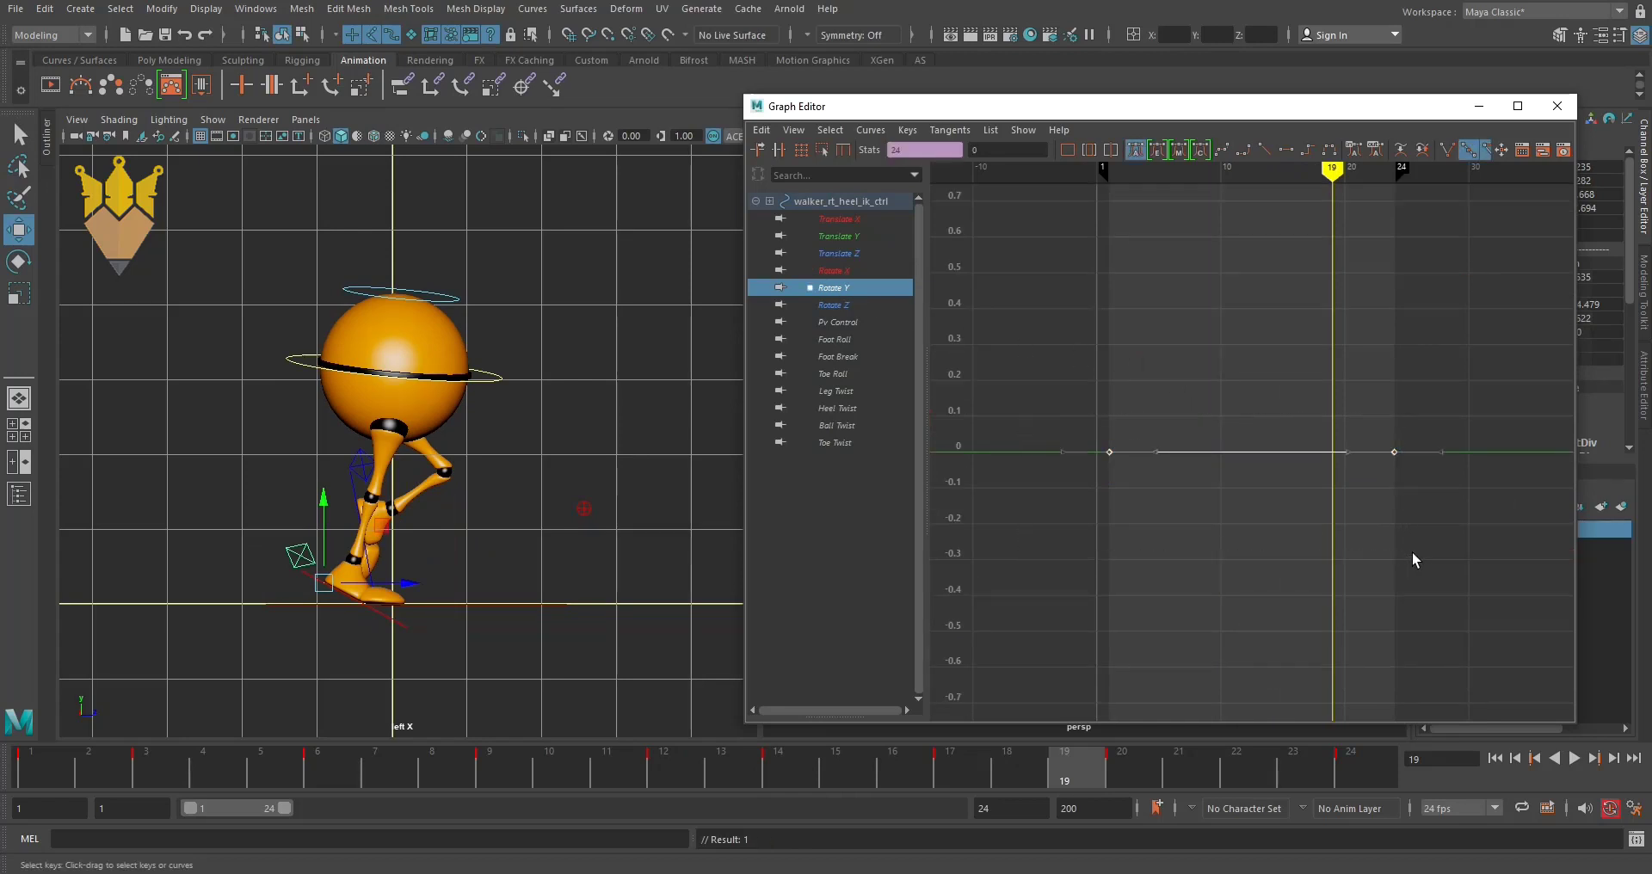
key(Delete)
click(842, 287)
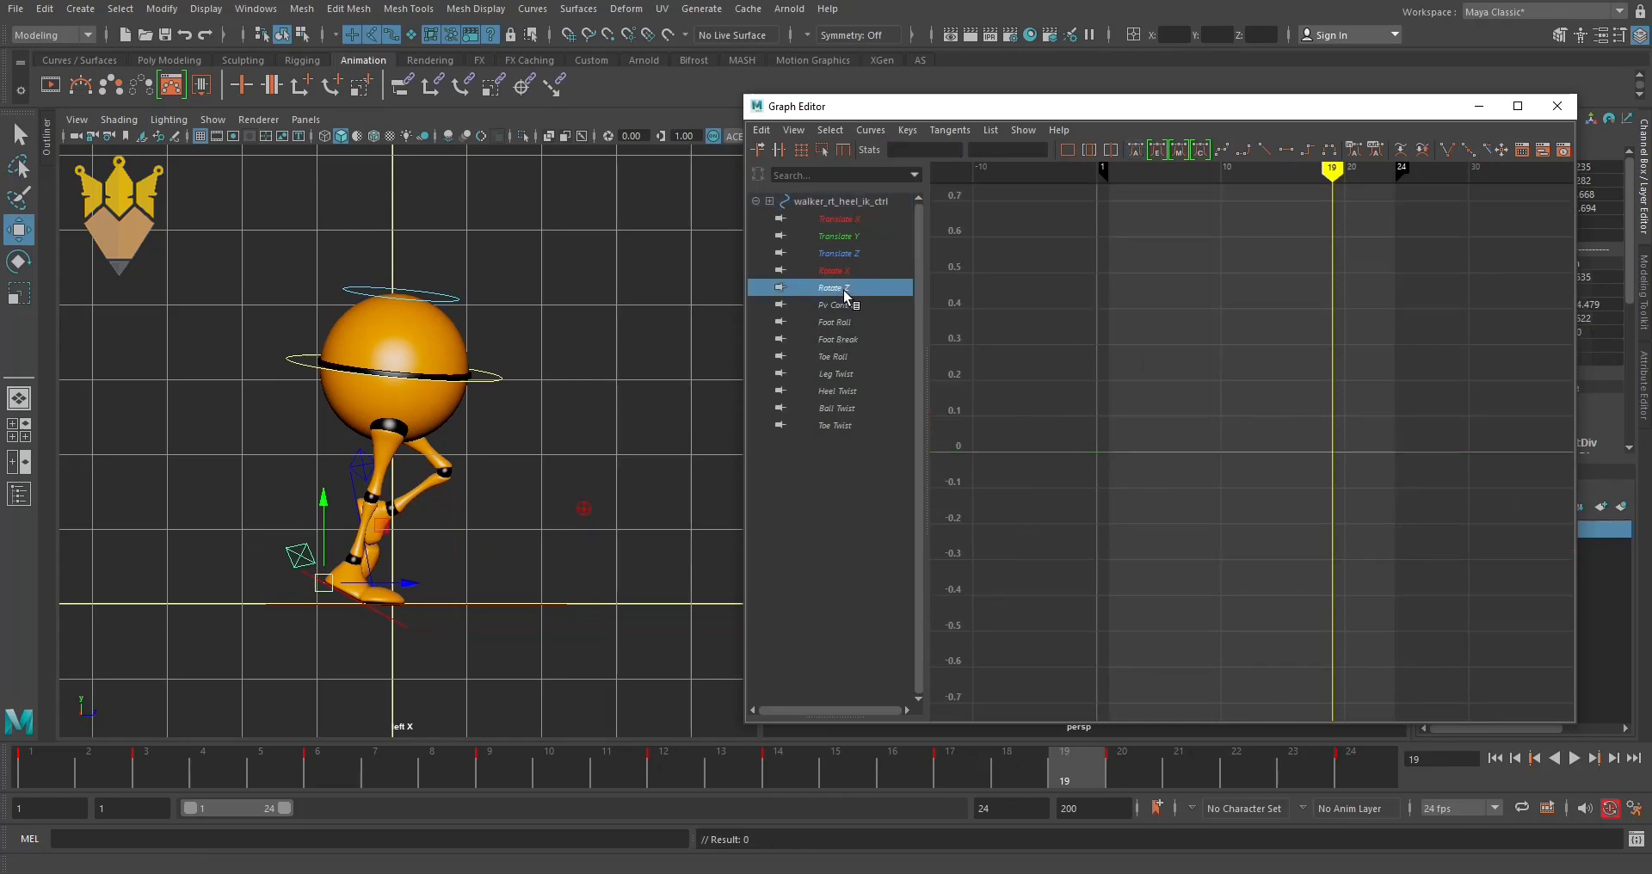
drag(1399, 551, 1413, 535)
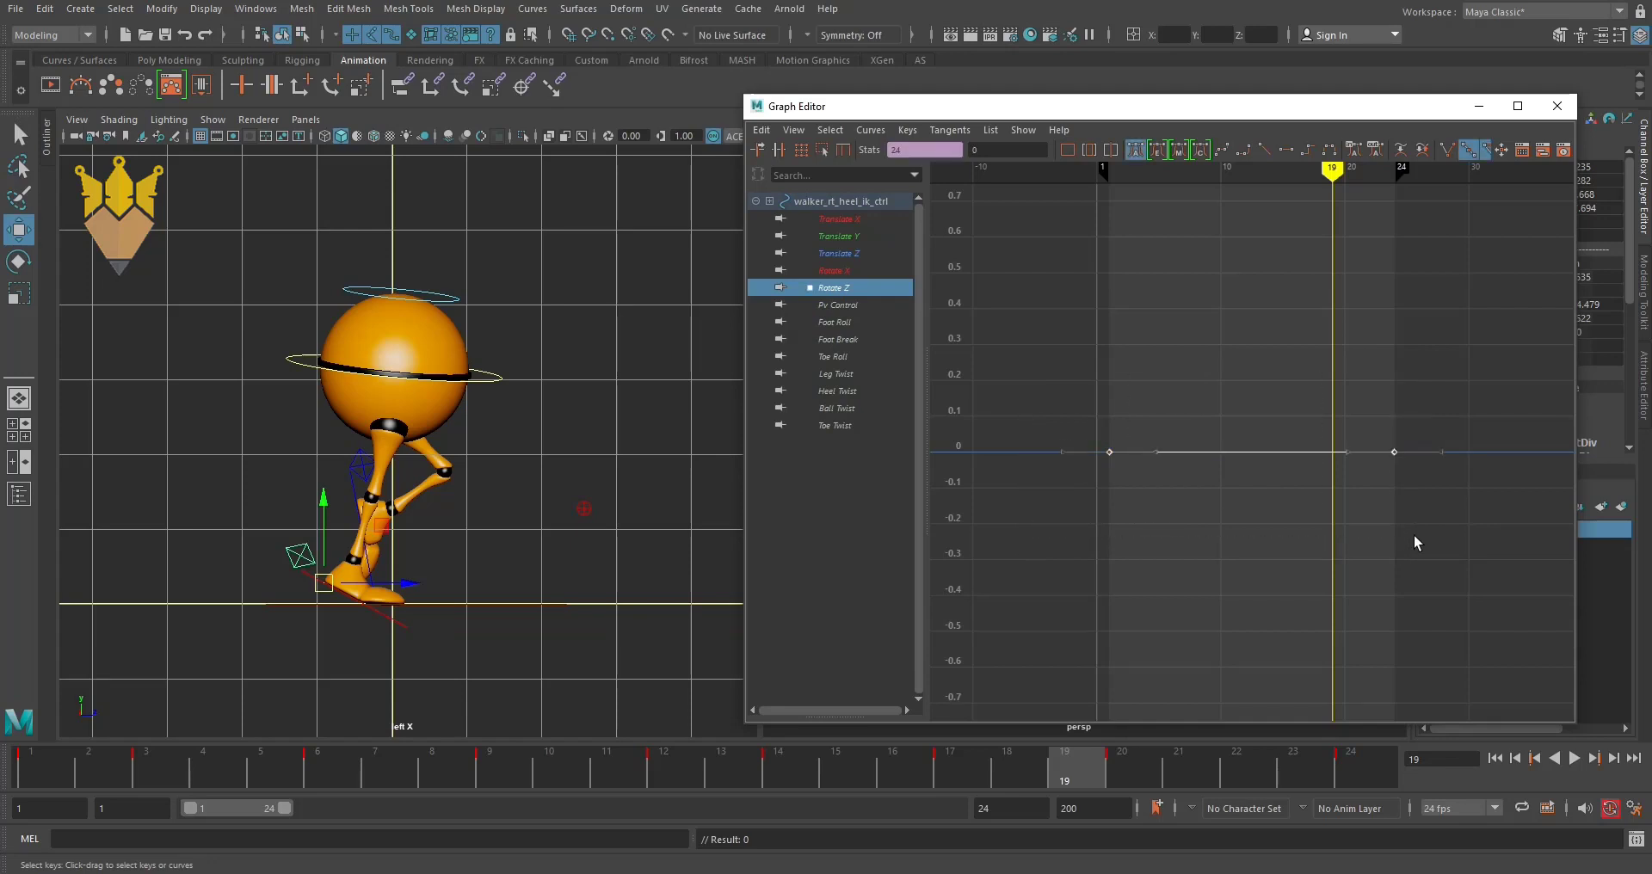
key(Delete)
- Examine the right heel's Pv Control, Foot Break and Toe Roll curves
click(818, 286)
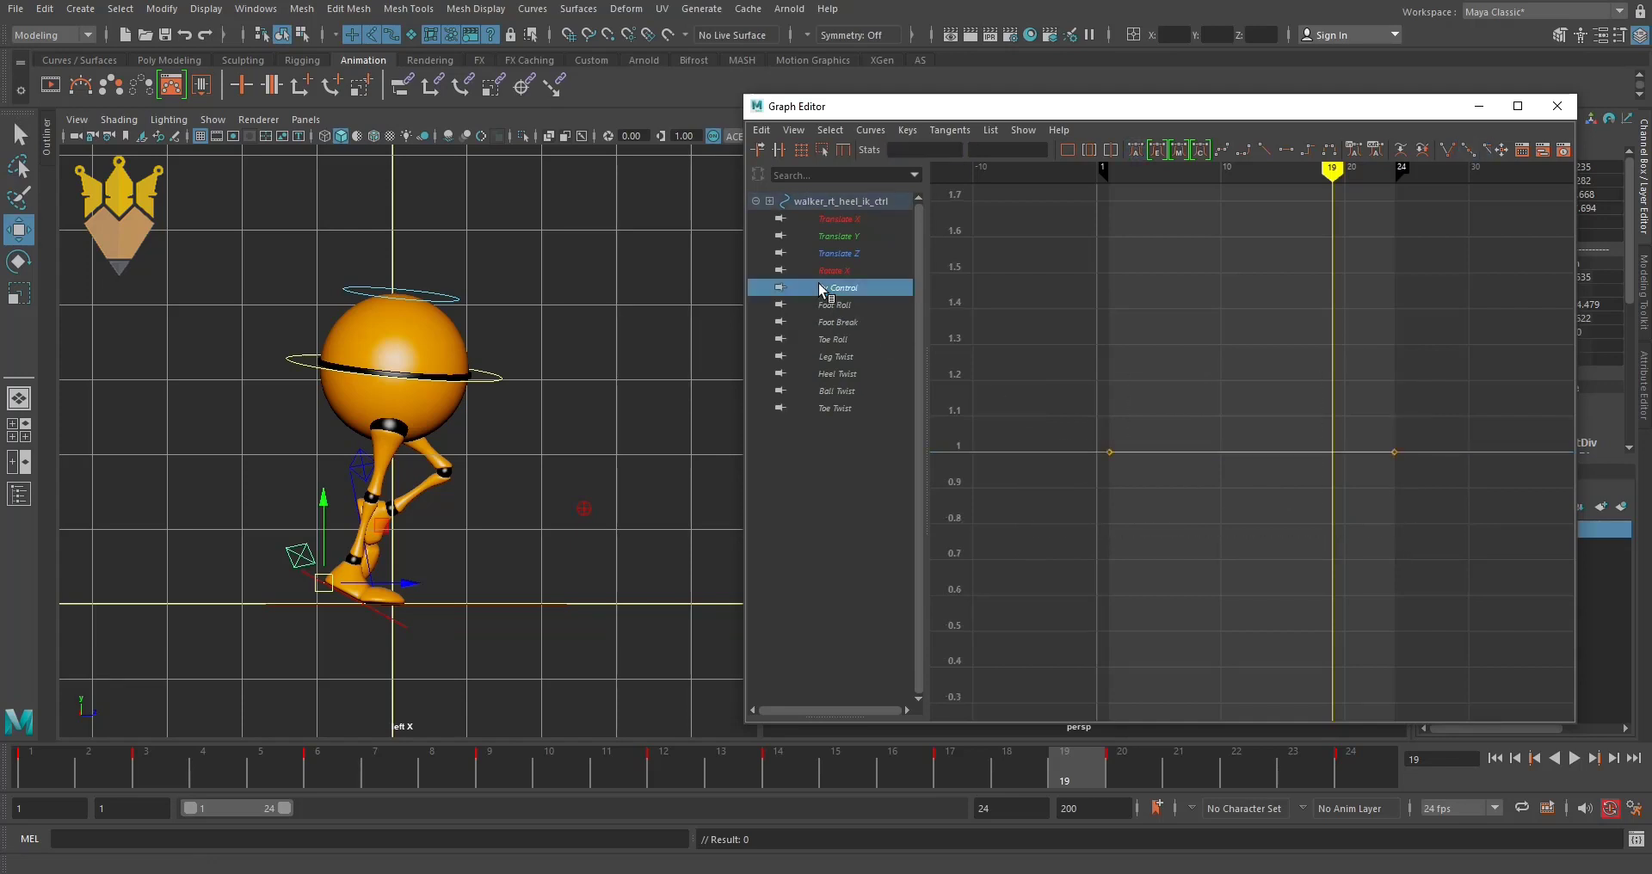
click(831, 322)
click(838, 341)
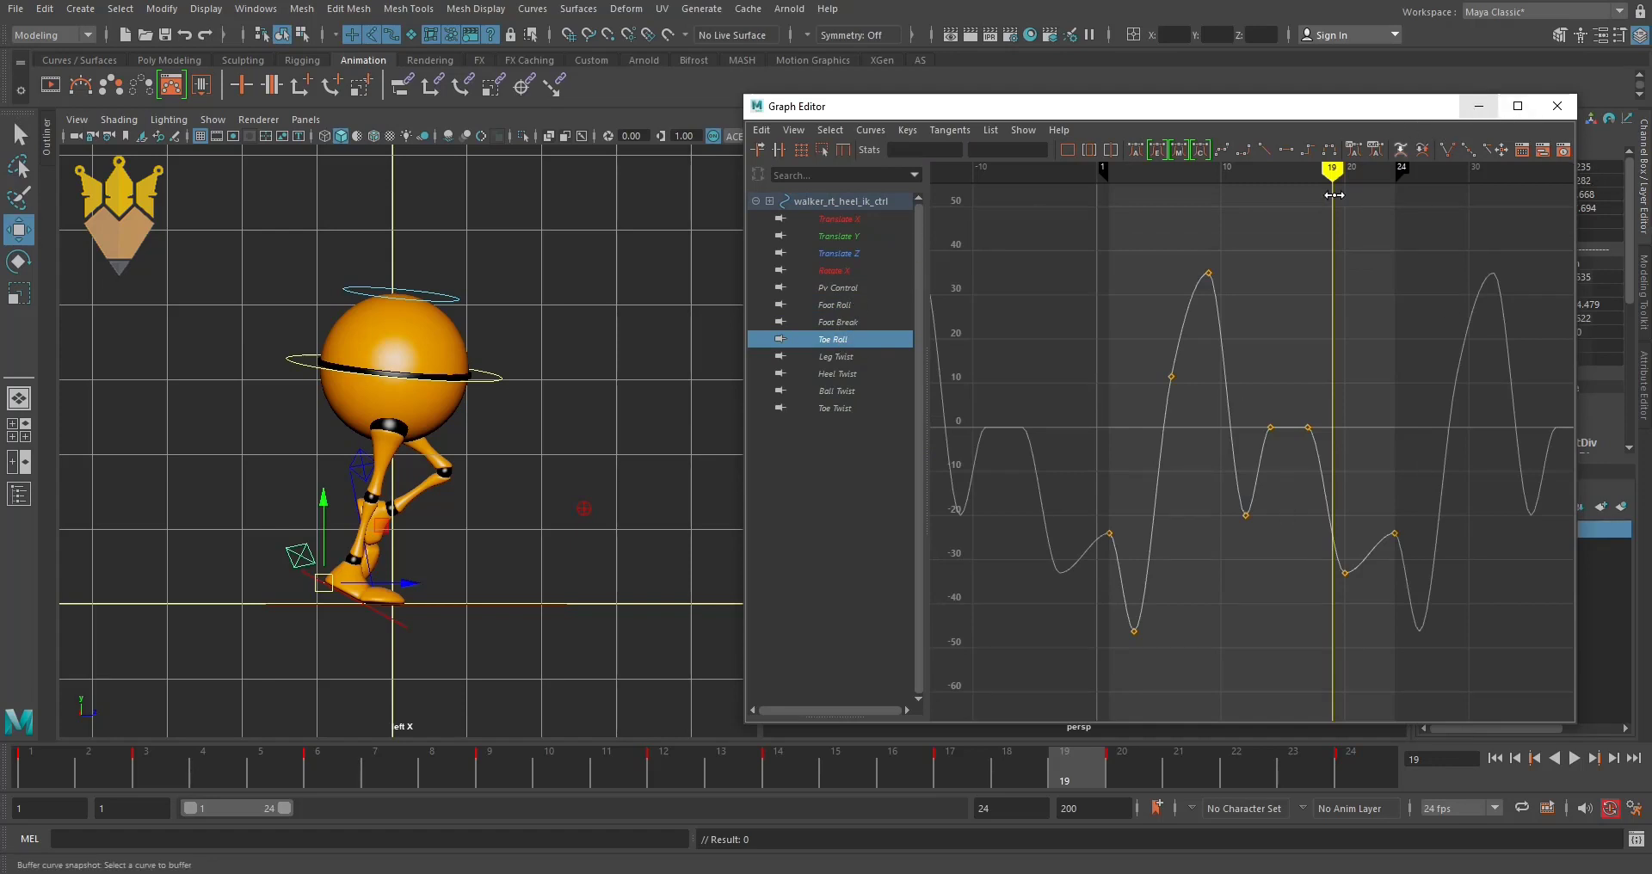
- Select the left heel control and set the pre and post infinity of all its curves to Cycle
click(558, 635)
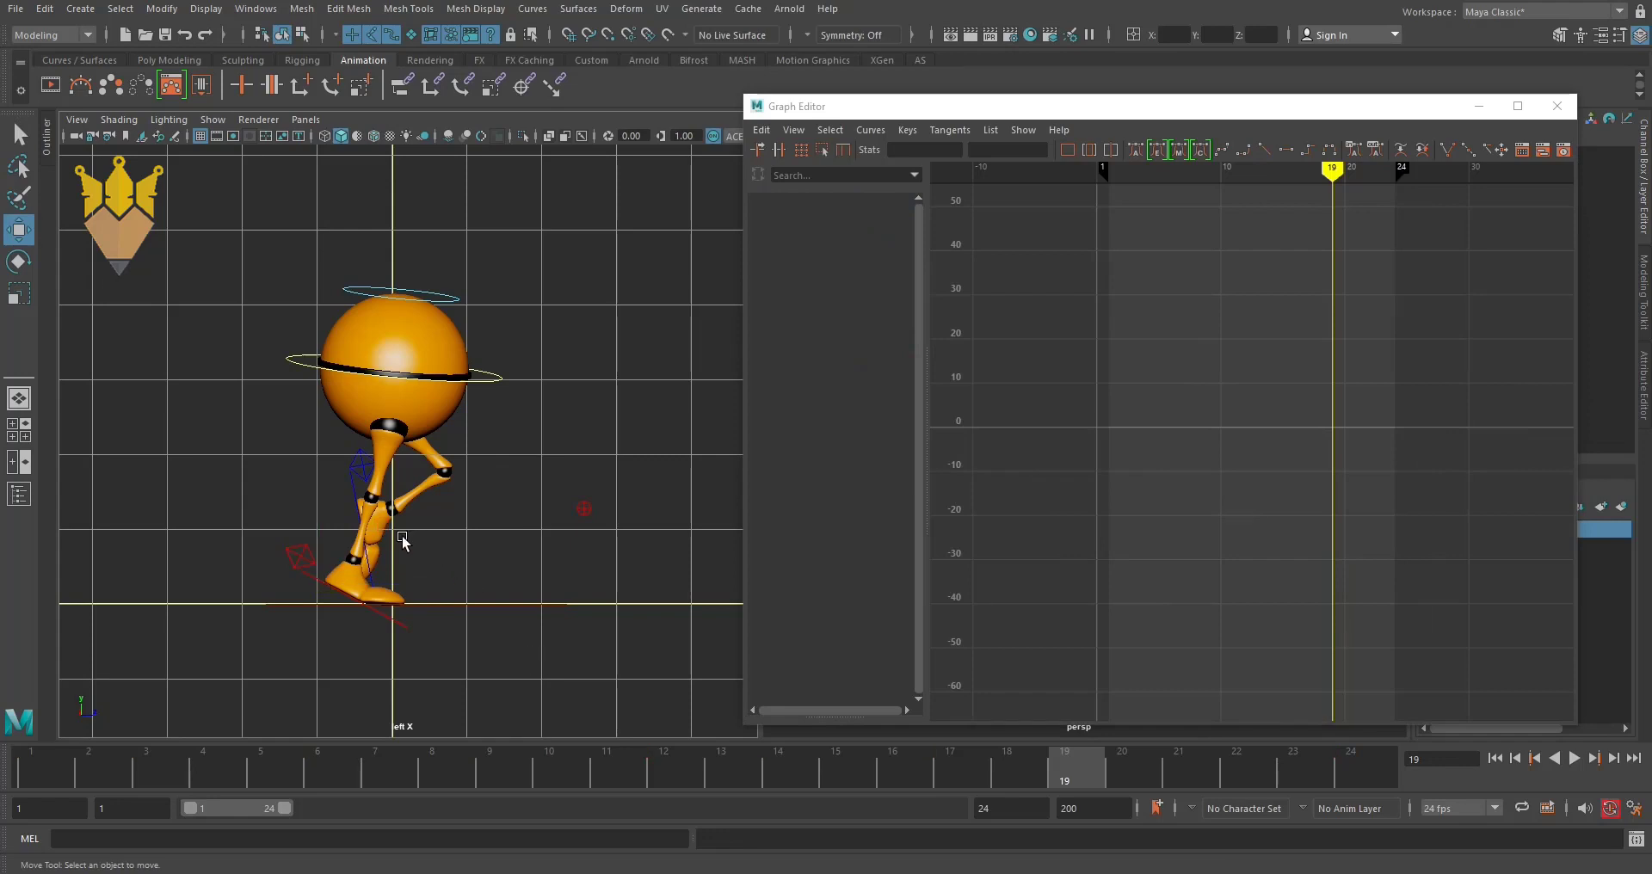
click(359, 463)
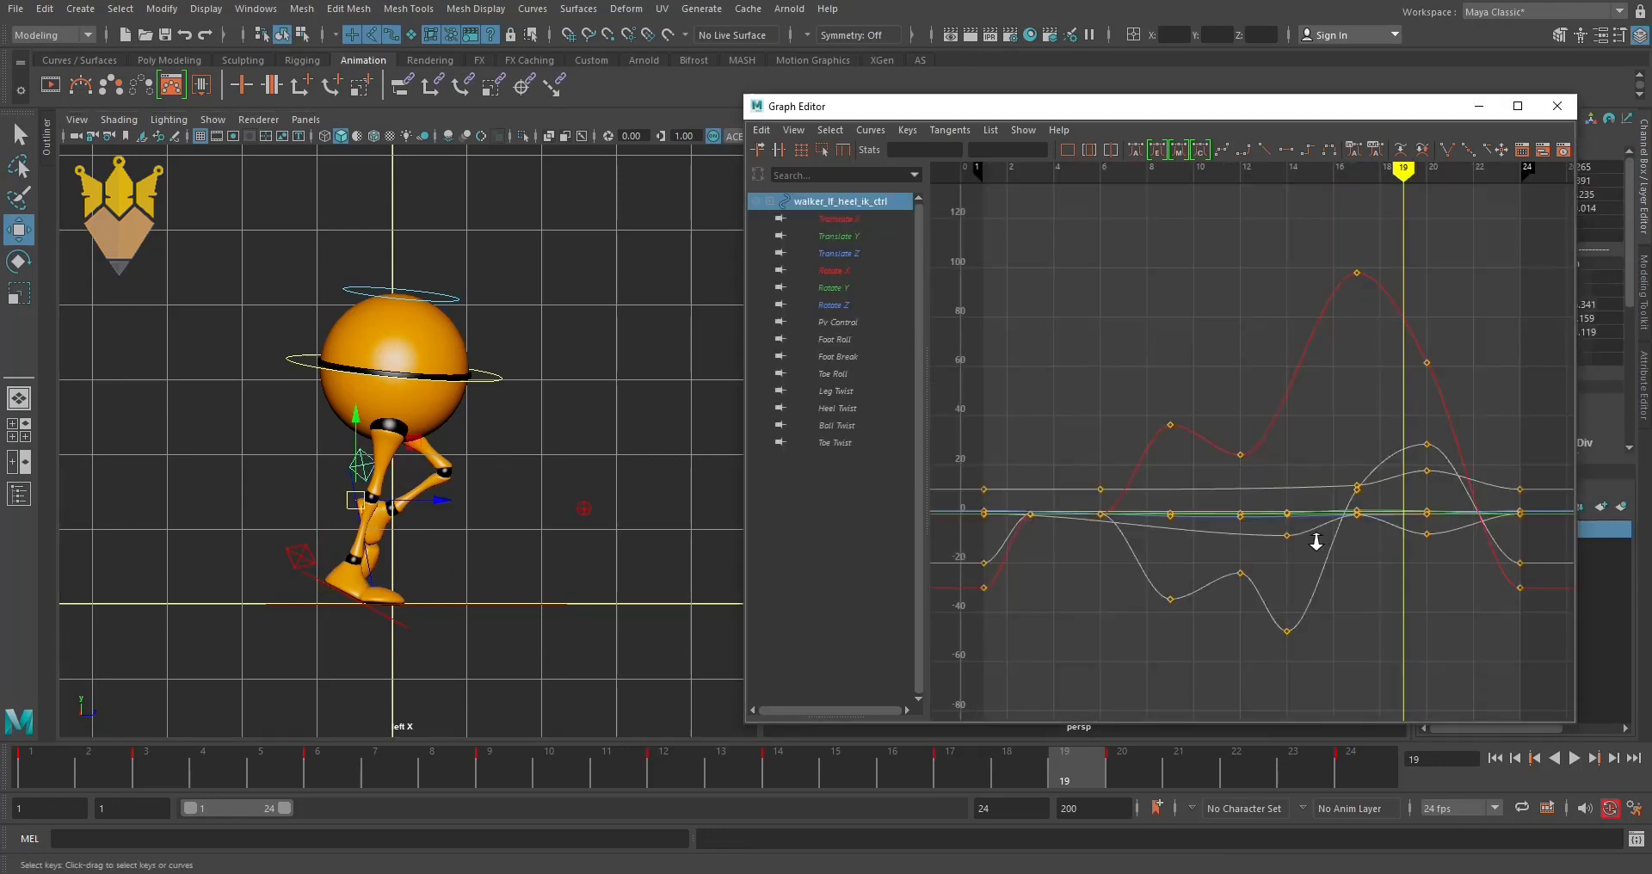
scroll(1316, 541, down, 5)
drag(1050, 297, 1429, 578)
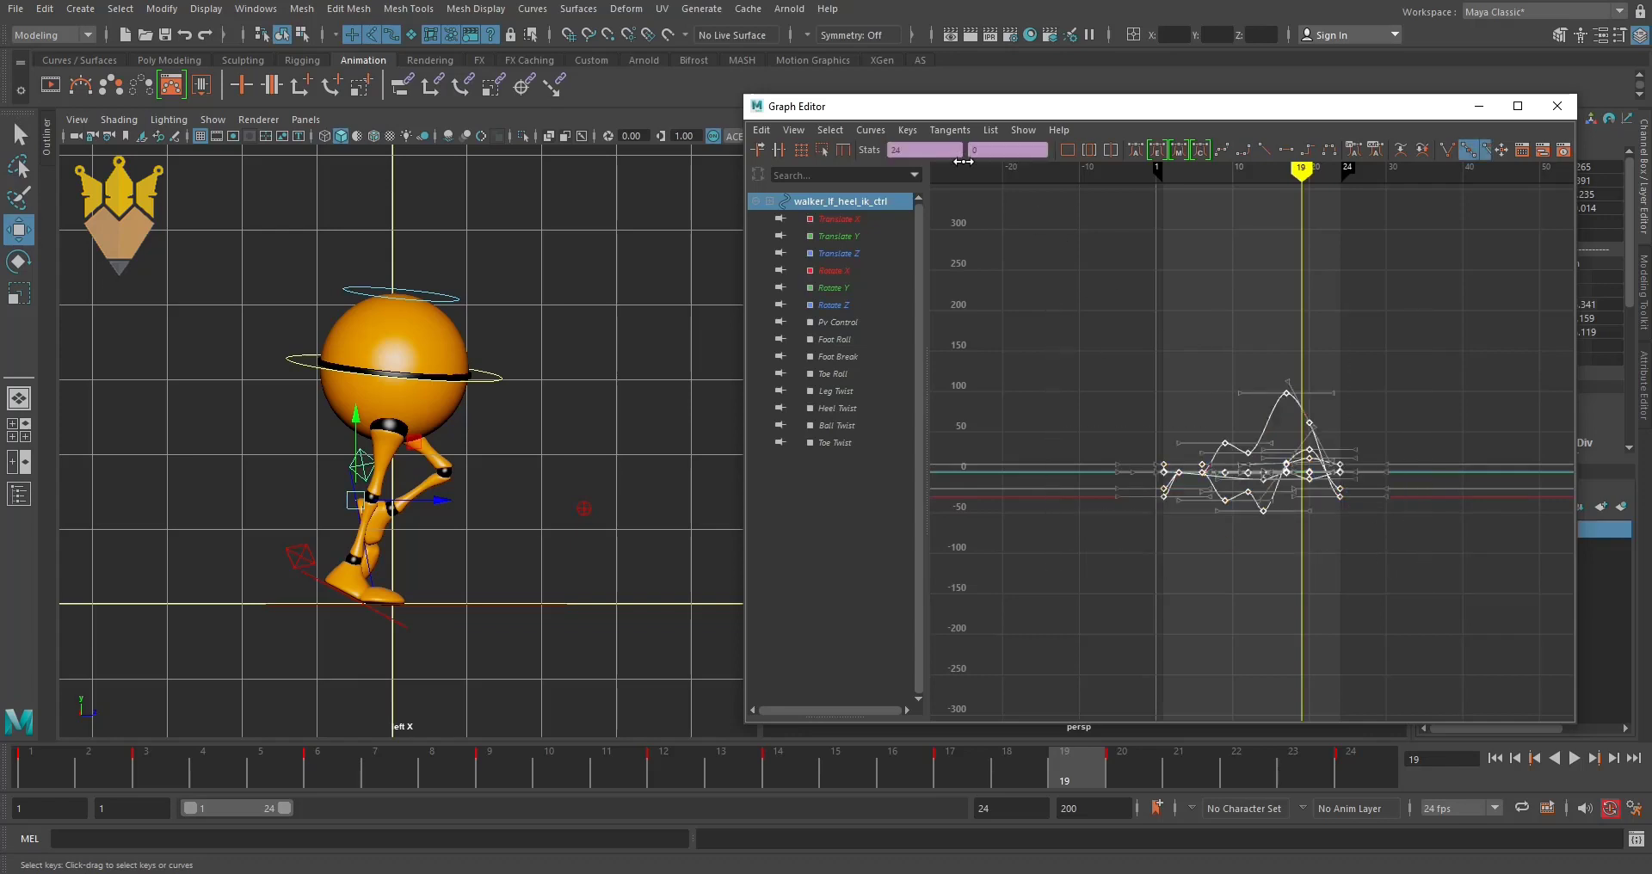
click(871, 130)
mouse_move(979, 164)
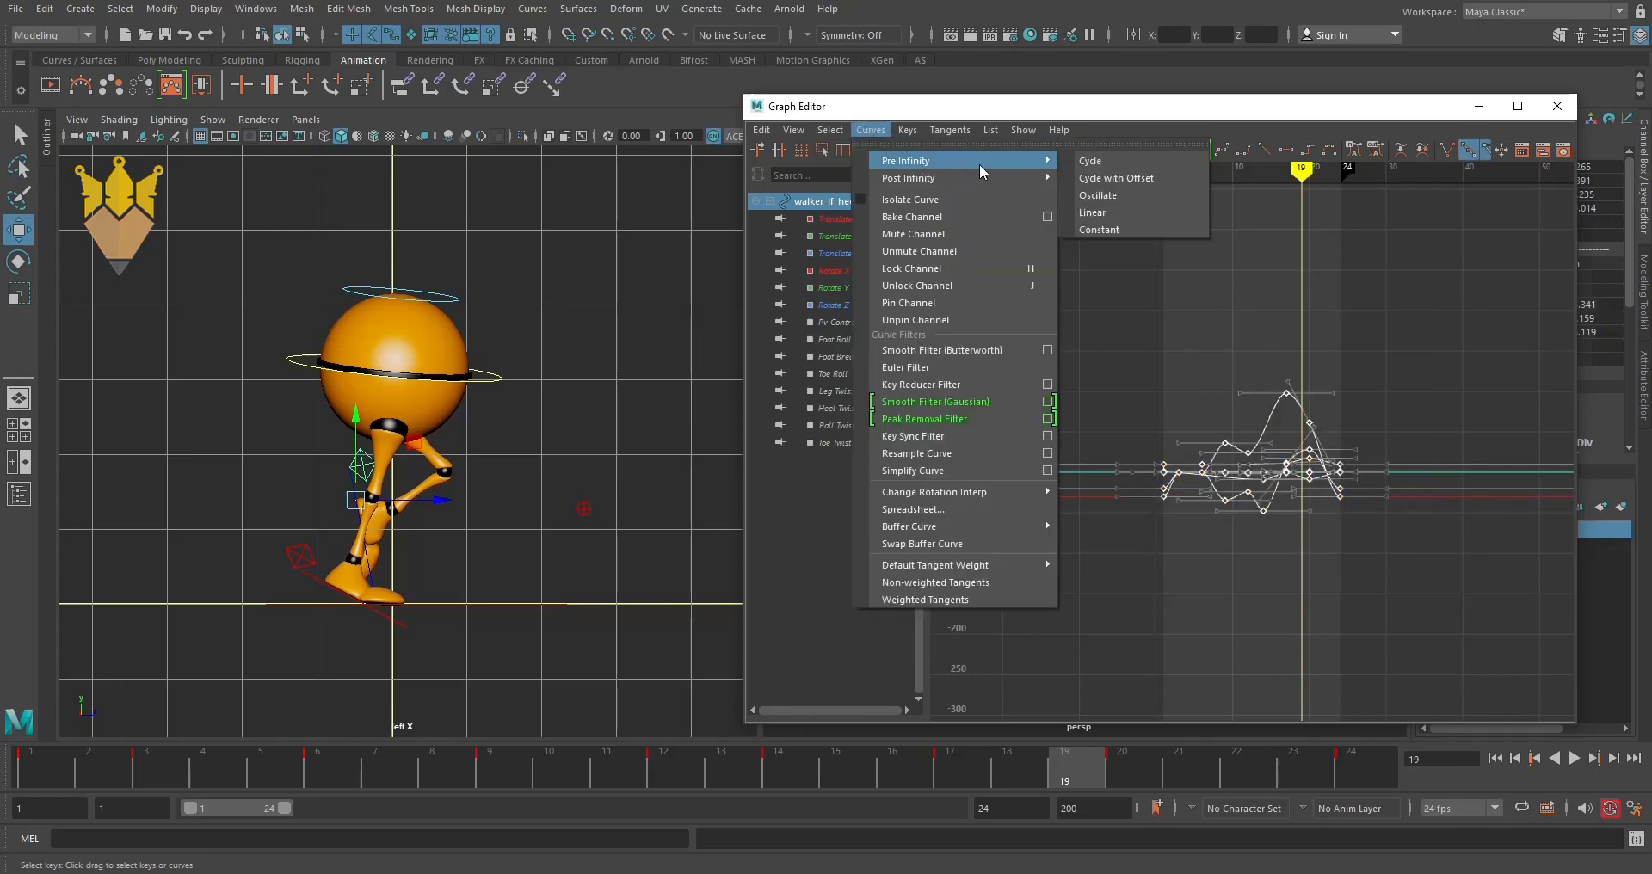
click(1090, 163)
click(869, 130)
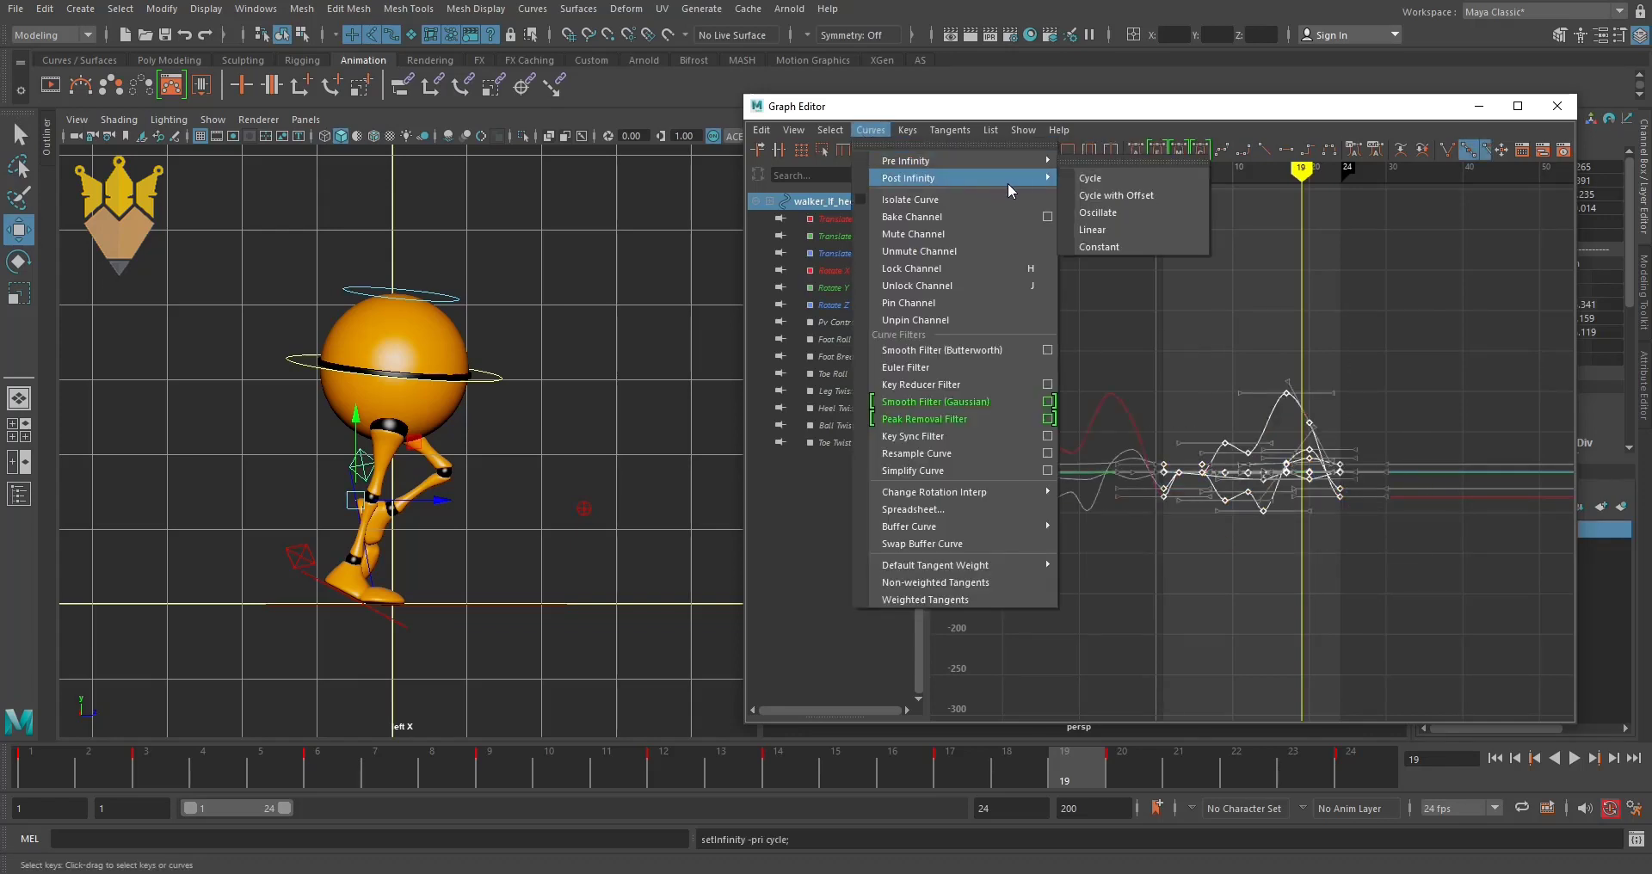
click(1086, 174)
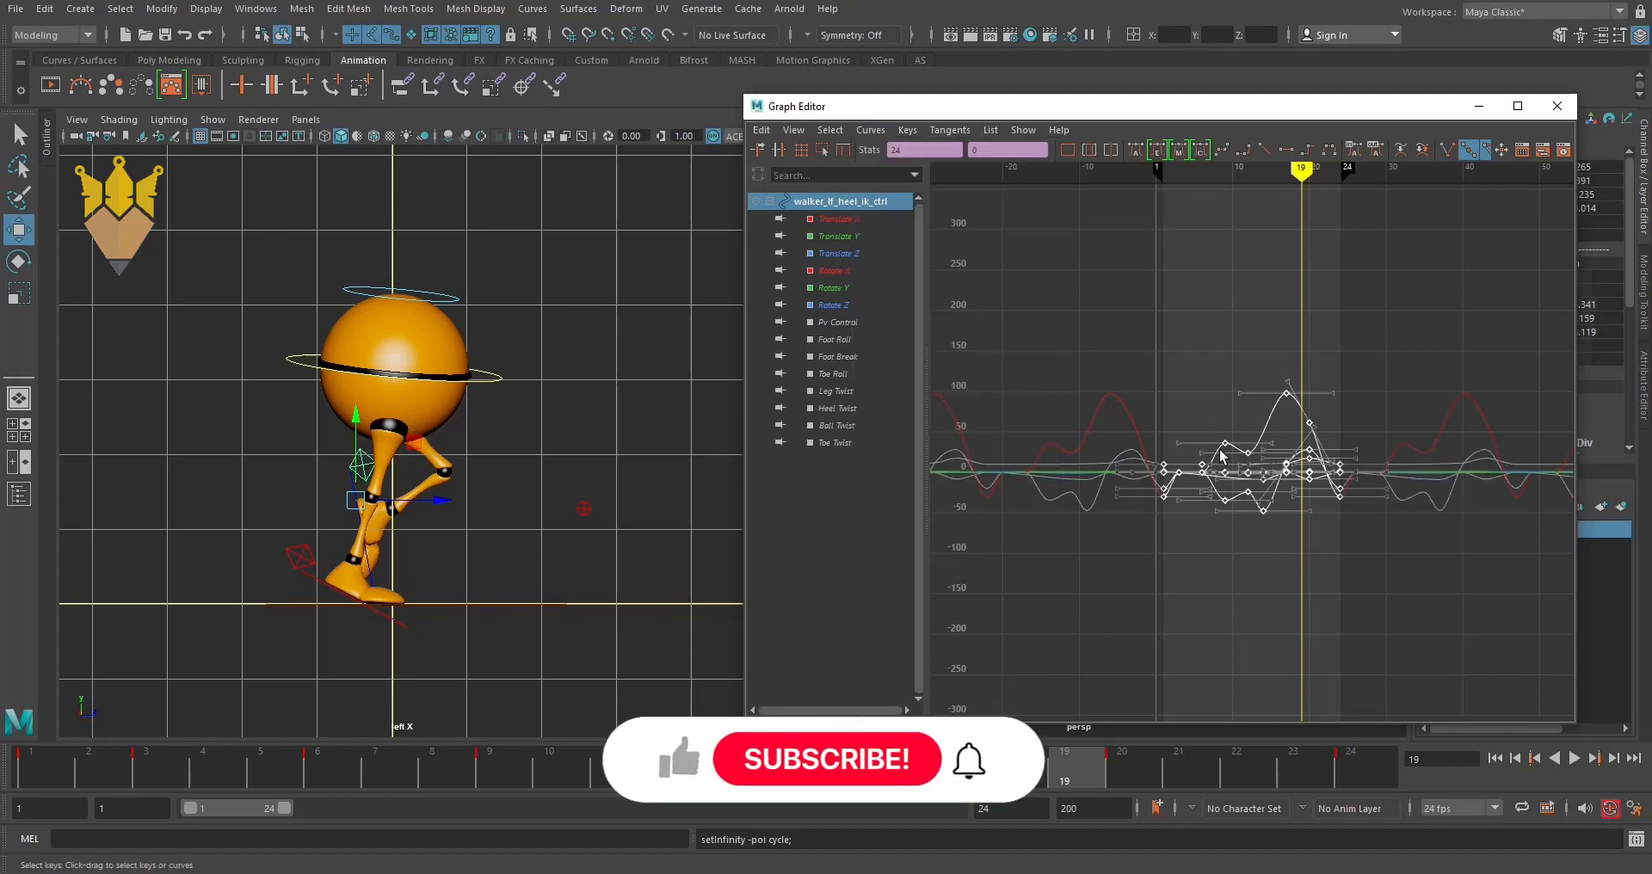
- Isolate and frame the left heel's Translate X curve, clear the key selection, and go to frame 1
click(840, 219)
key(f)
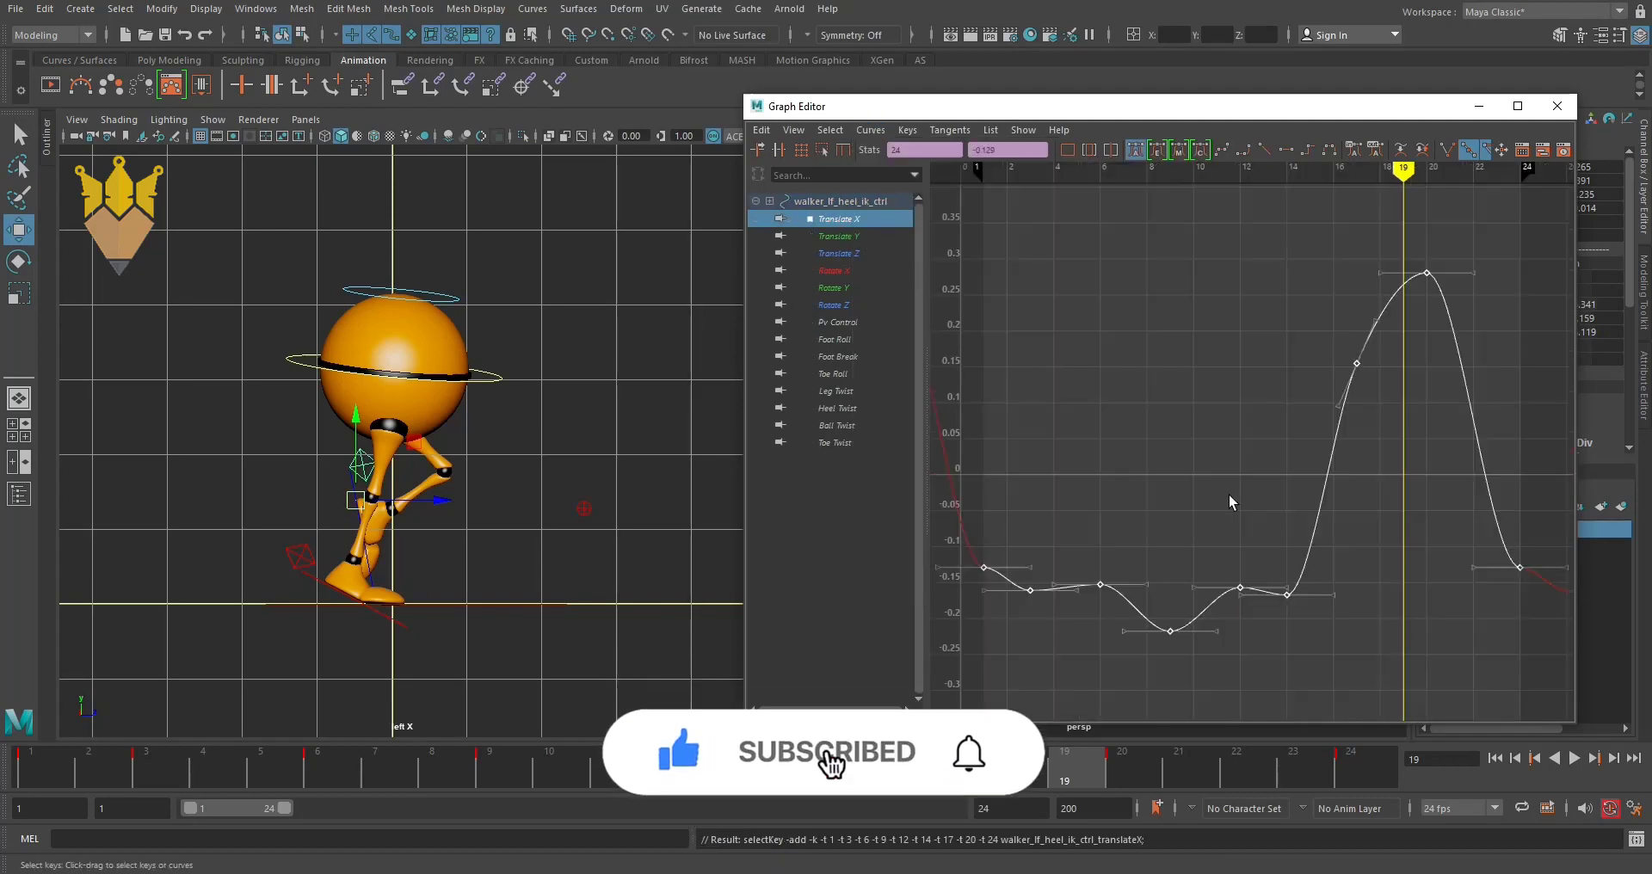
click(1353, 591)
mouse_move(1084, 172)
mouse_down()
mouse_move(952, 181)
mouse_move(974, 193)
mouse_up()
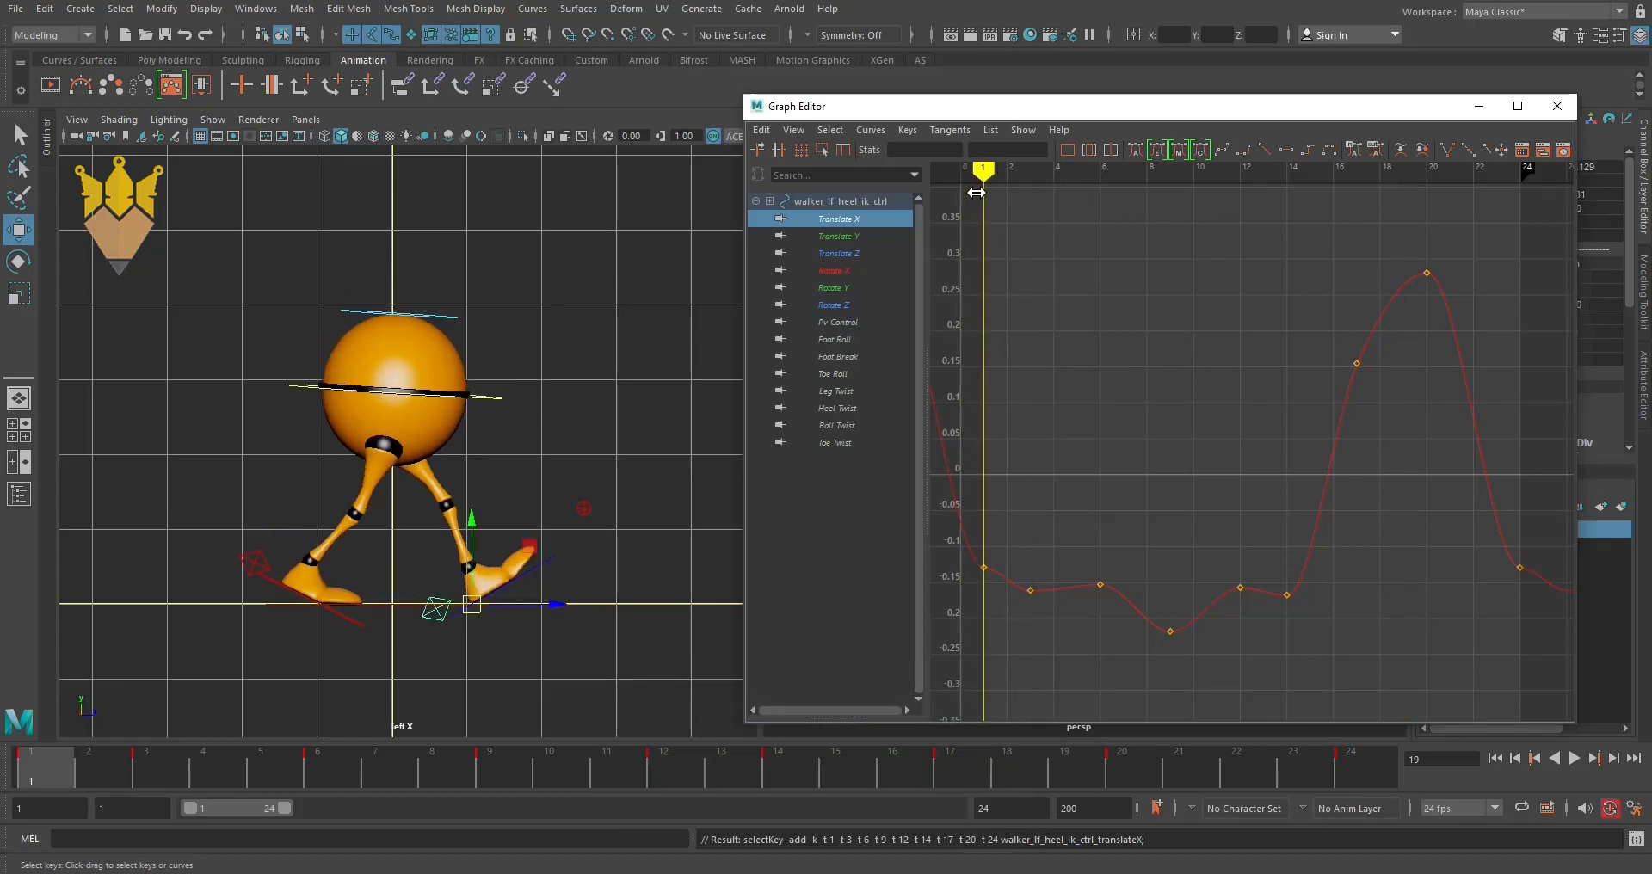
- Try shifting the left heel's Translate X key at frame 1 in the side and front views, undoing each change
drag(978, 584, 979, 585)
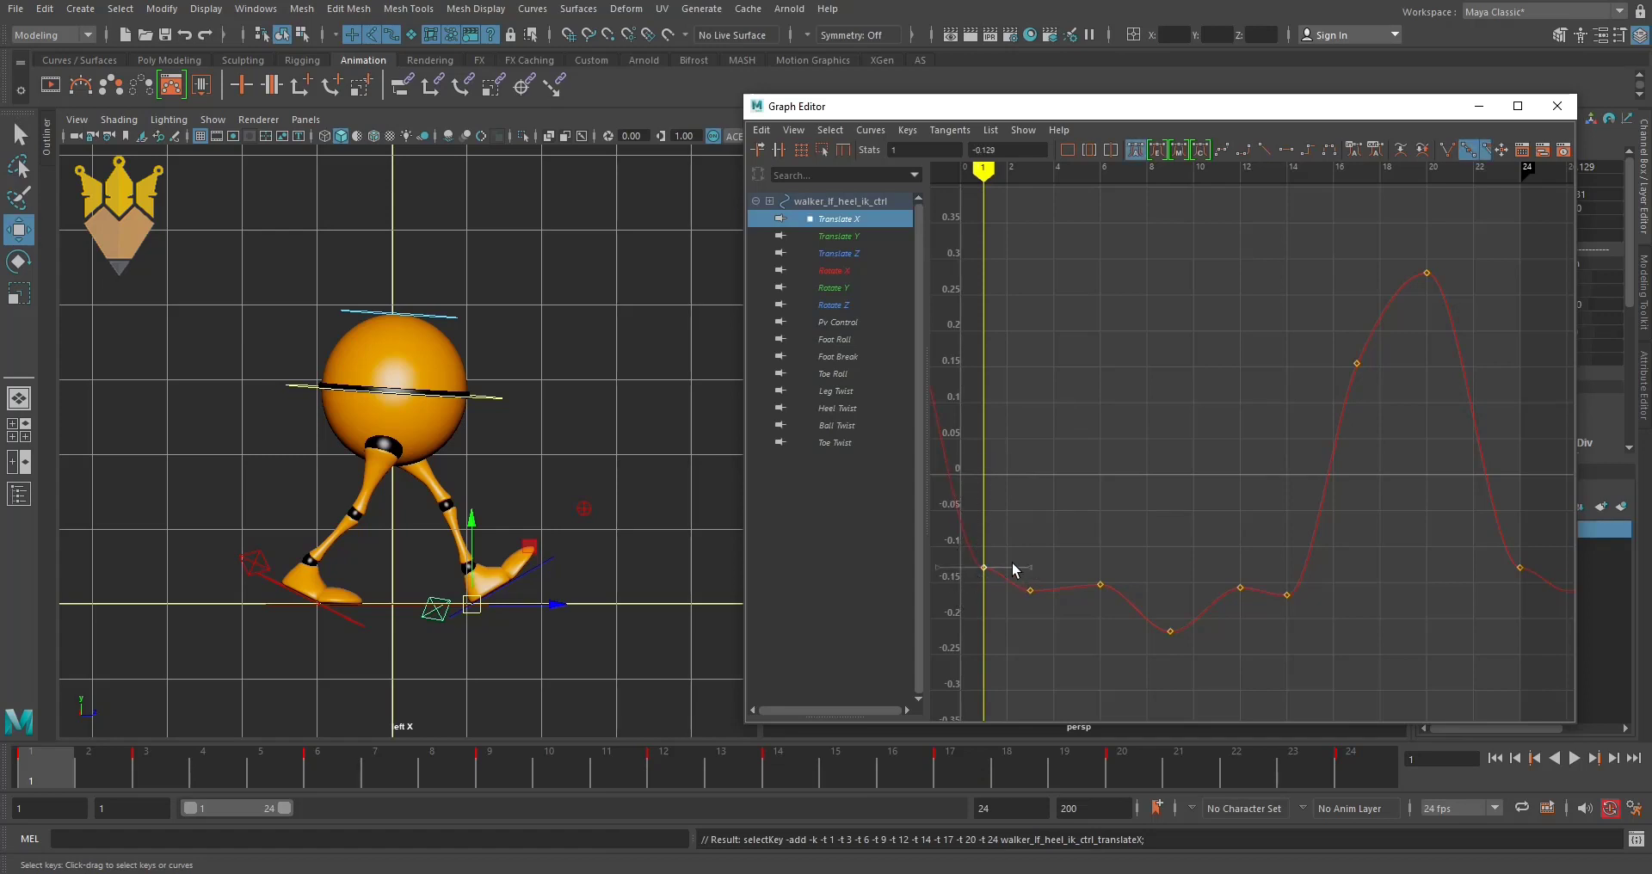
shift+middle_drag(1067, 432, 1032, 697)
key(ctrl+z)
key(space)
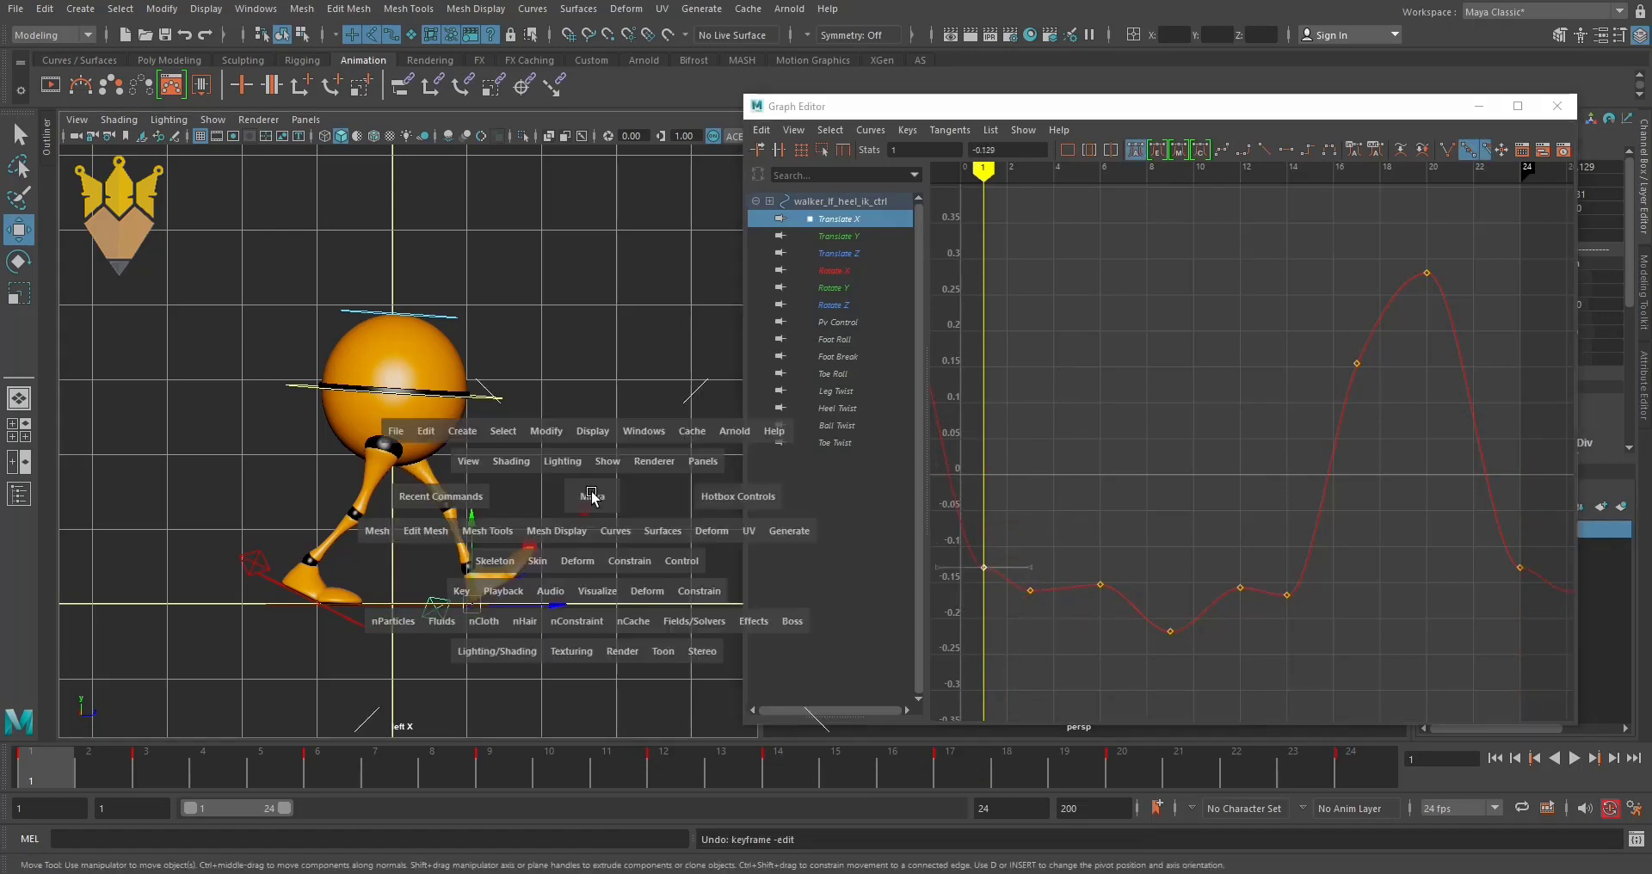
drag(590, 493, 592, 531)
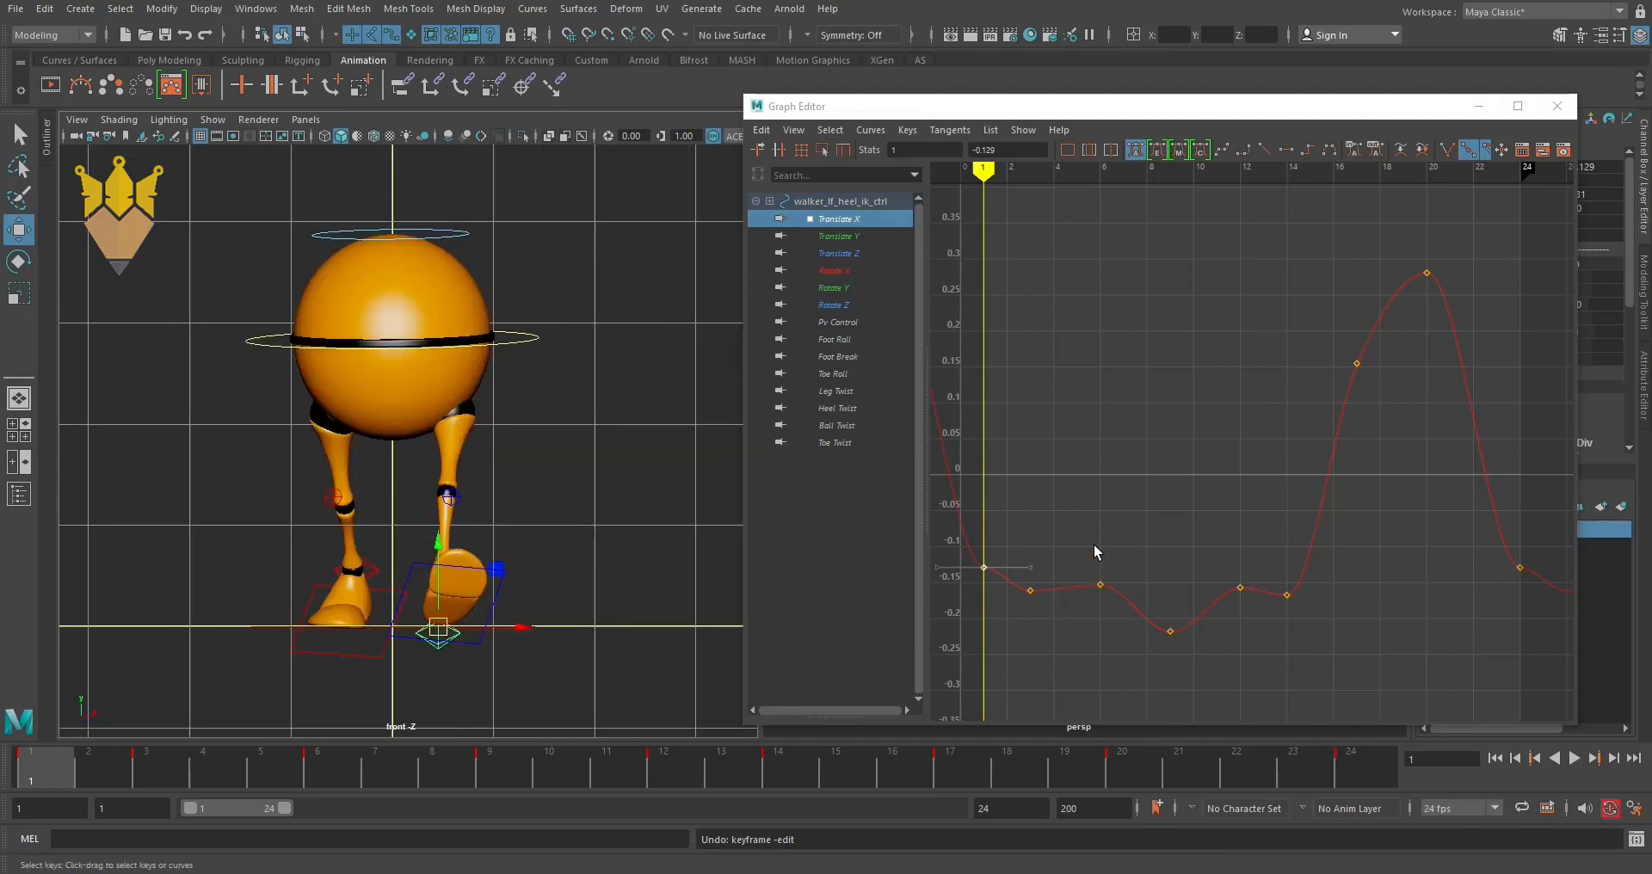
shift+middle_drag(1090, 508, 1088, 423)
key(ctrl+z)
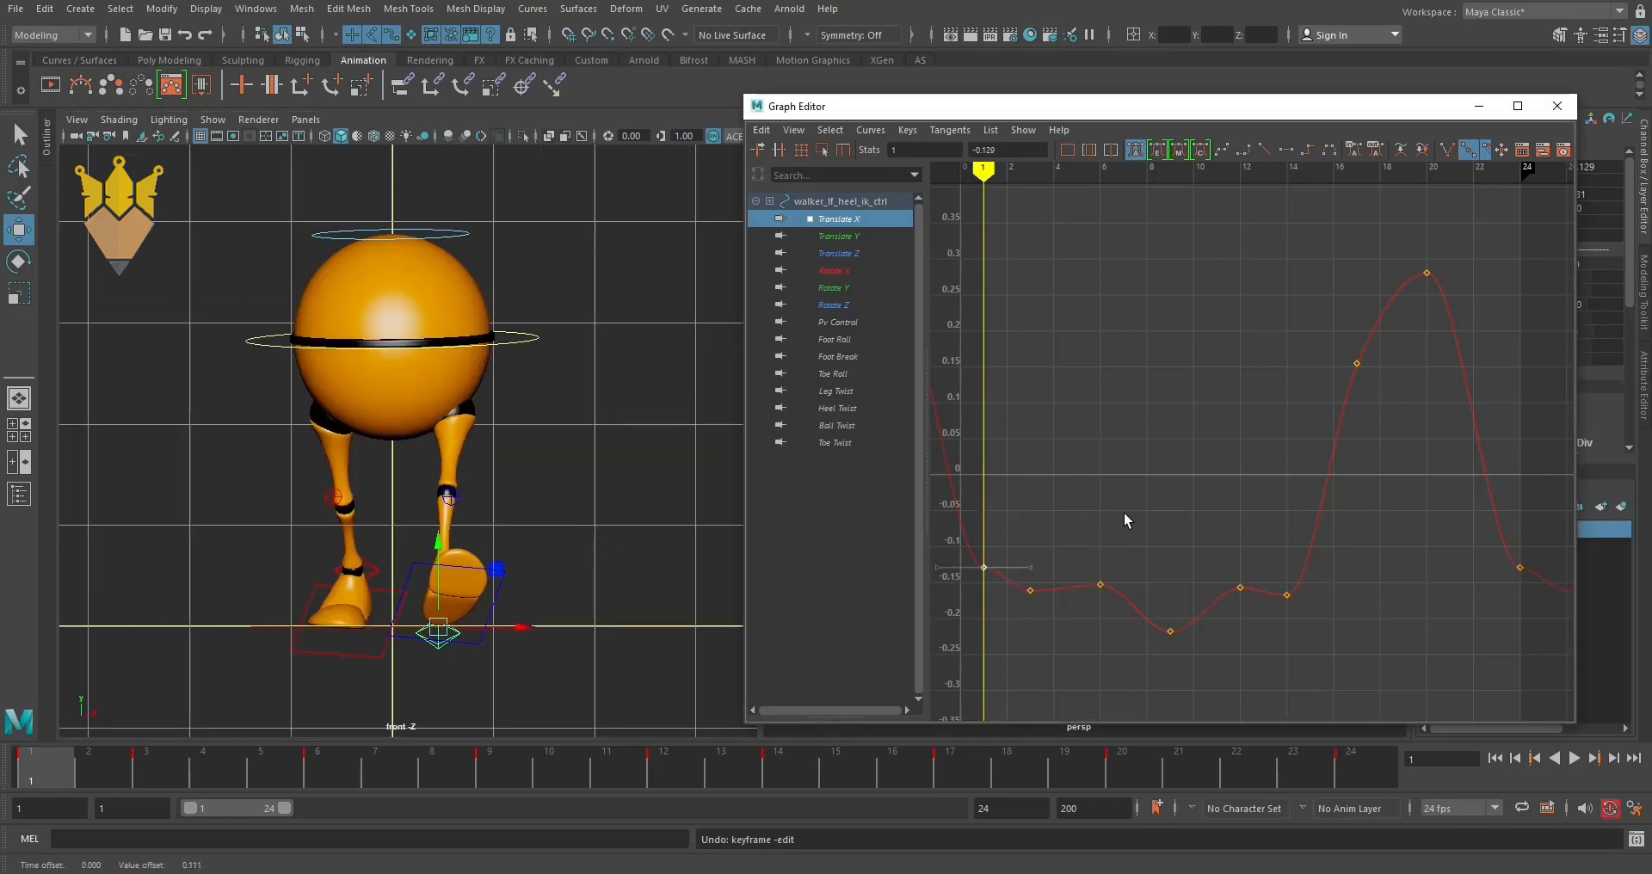
- Go to frame 6, lower the left heel's Translate X key there to -0.161, and scrub on to check the foot
mouse_move(993, 180)
mouse_down()
mouse_move(1116, 225)
mouse_move(1094, 228)
mouse_up()
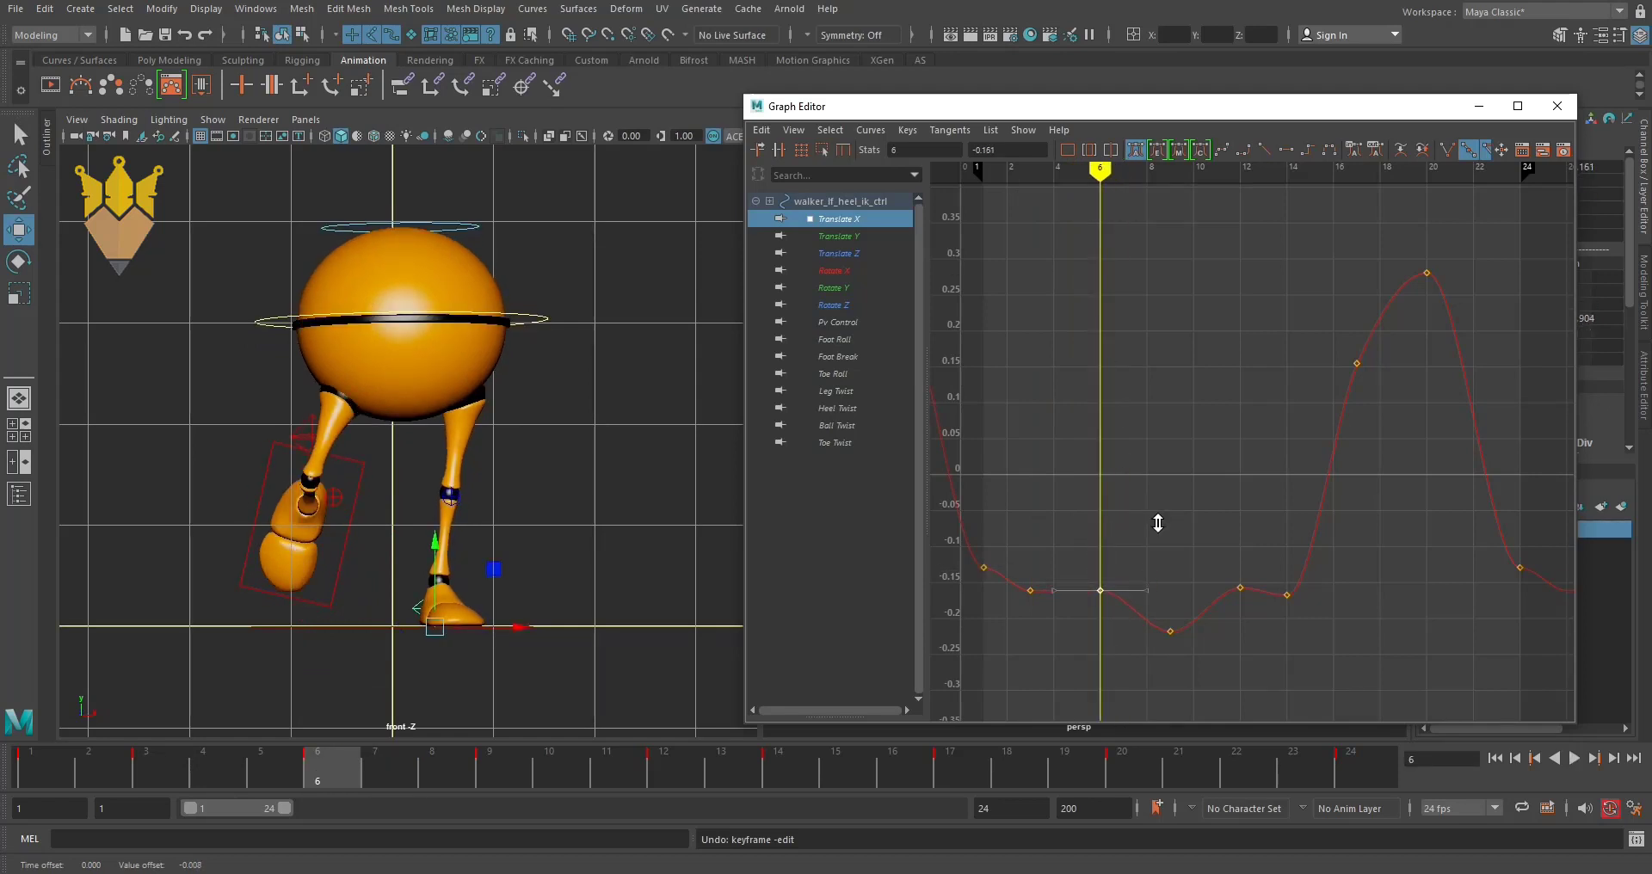
drag(1100, 172, 1124, 172)
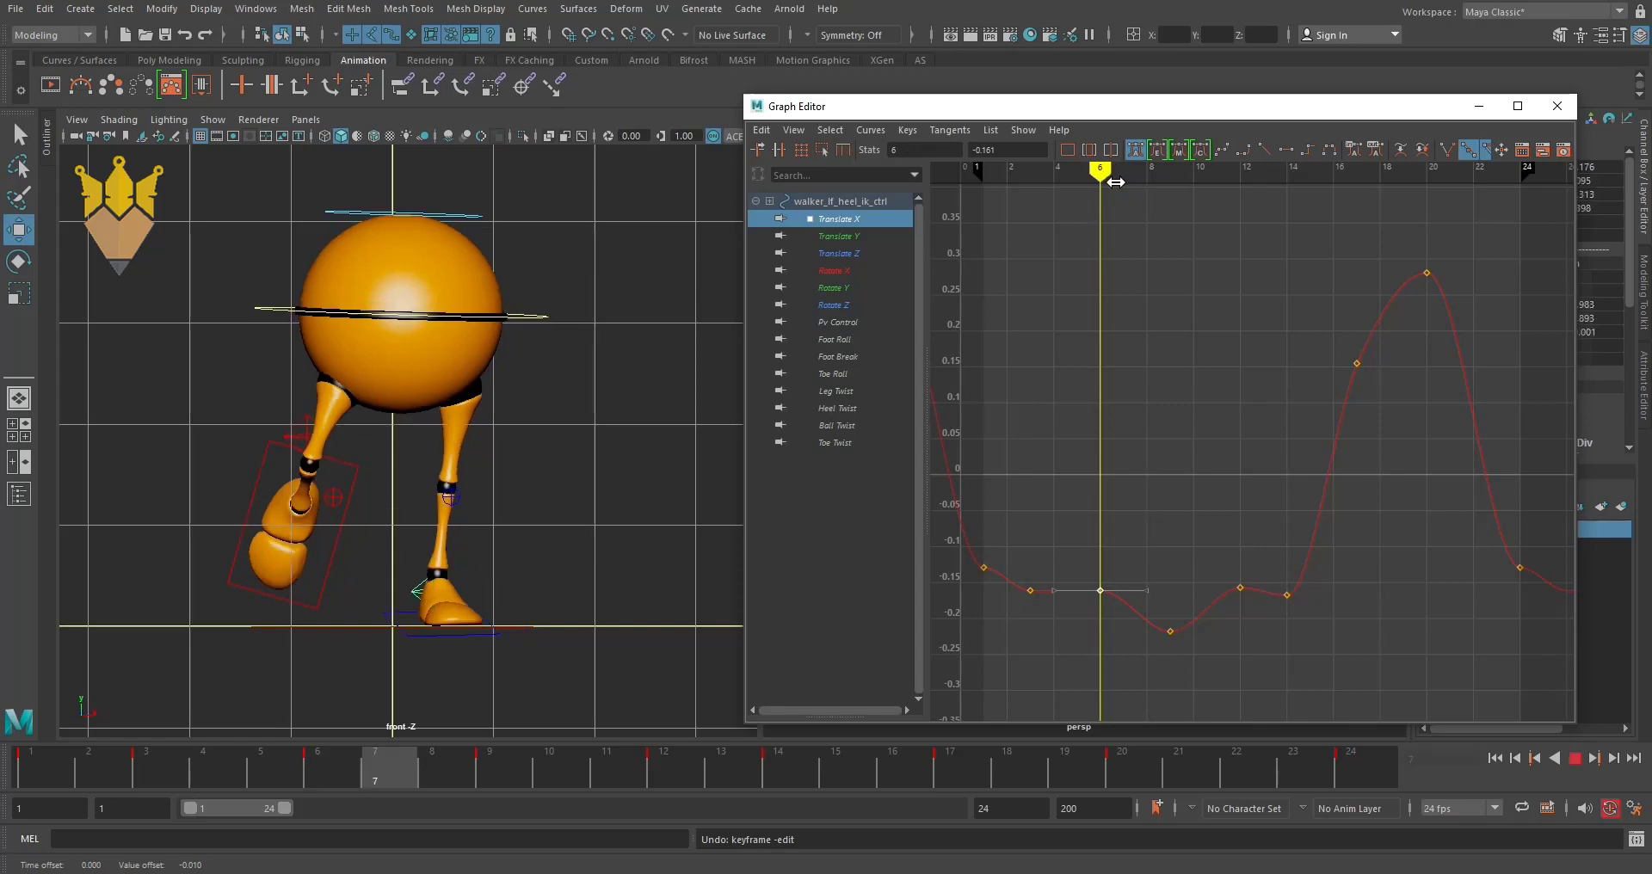
- Tilt the tangents of the left heel's Translate X keys at frames 1 and 24 downward, and check the looping curve
mouse_move(1218, 452)
alt+right_down()
mouse_move(1231, 462)
mouse_move(1191, 461)
mouse_move(1206, 468)
mouse_move(1205, 416)
mouse_move(1200, 471)
alt+right_up()
click(1020, 535)
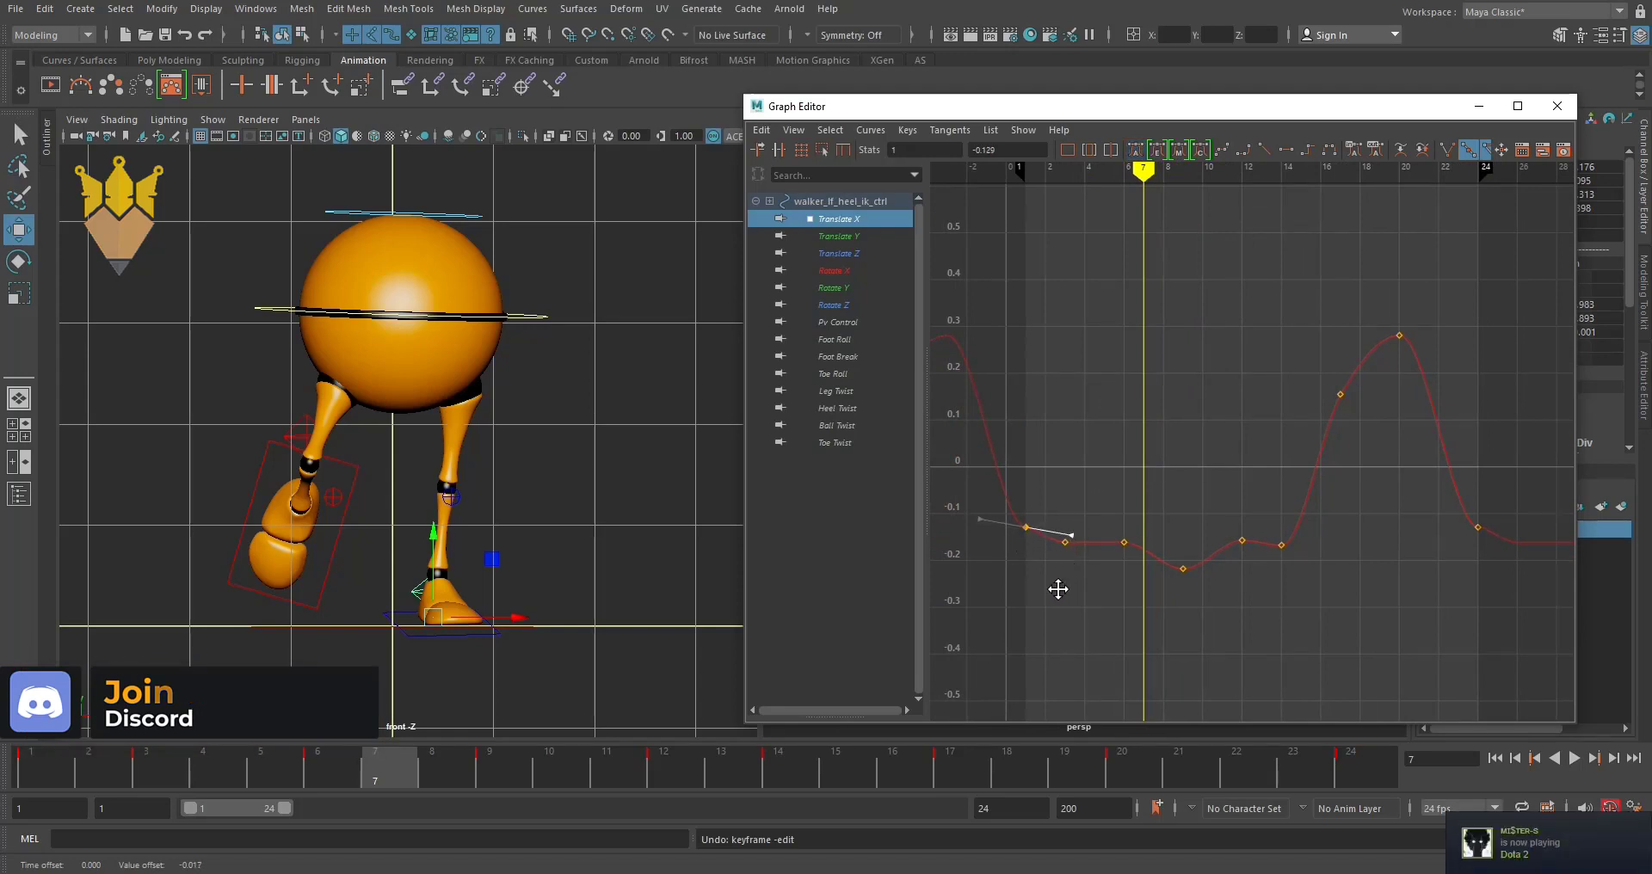
middle_drag(1055, 592, 1047, 593)
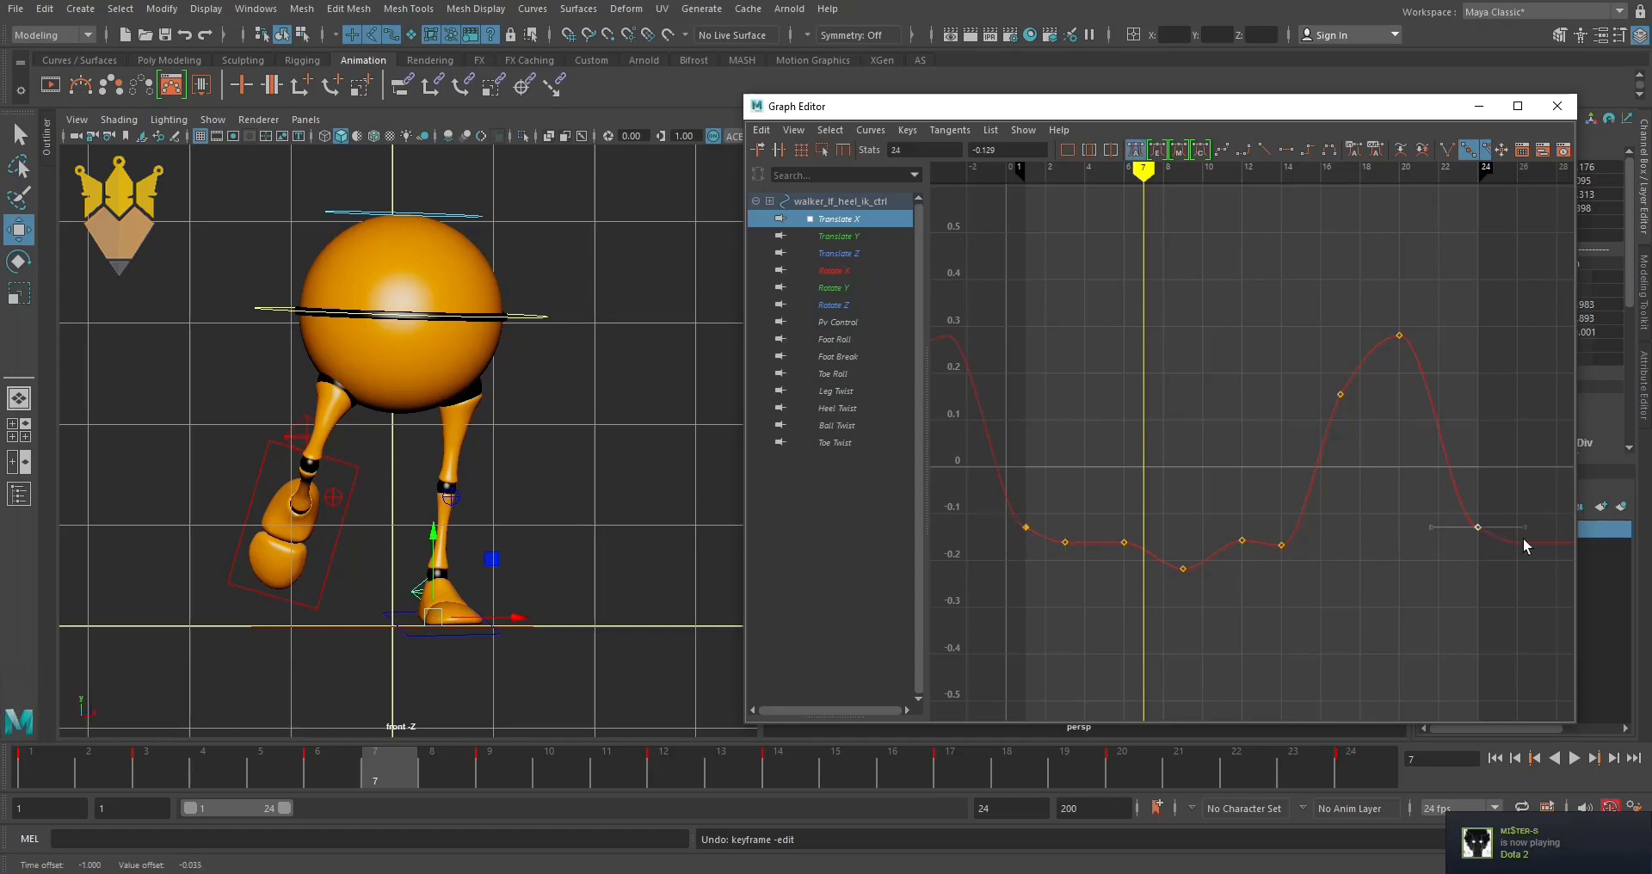
middle_drag(1501, 579, 1481, 599)
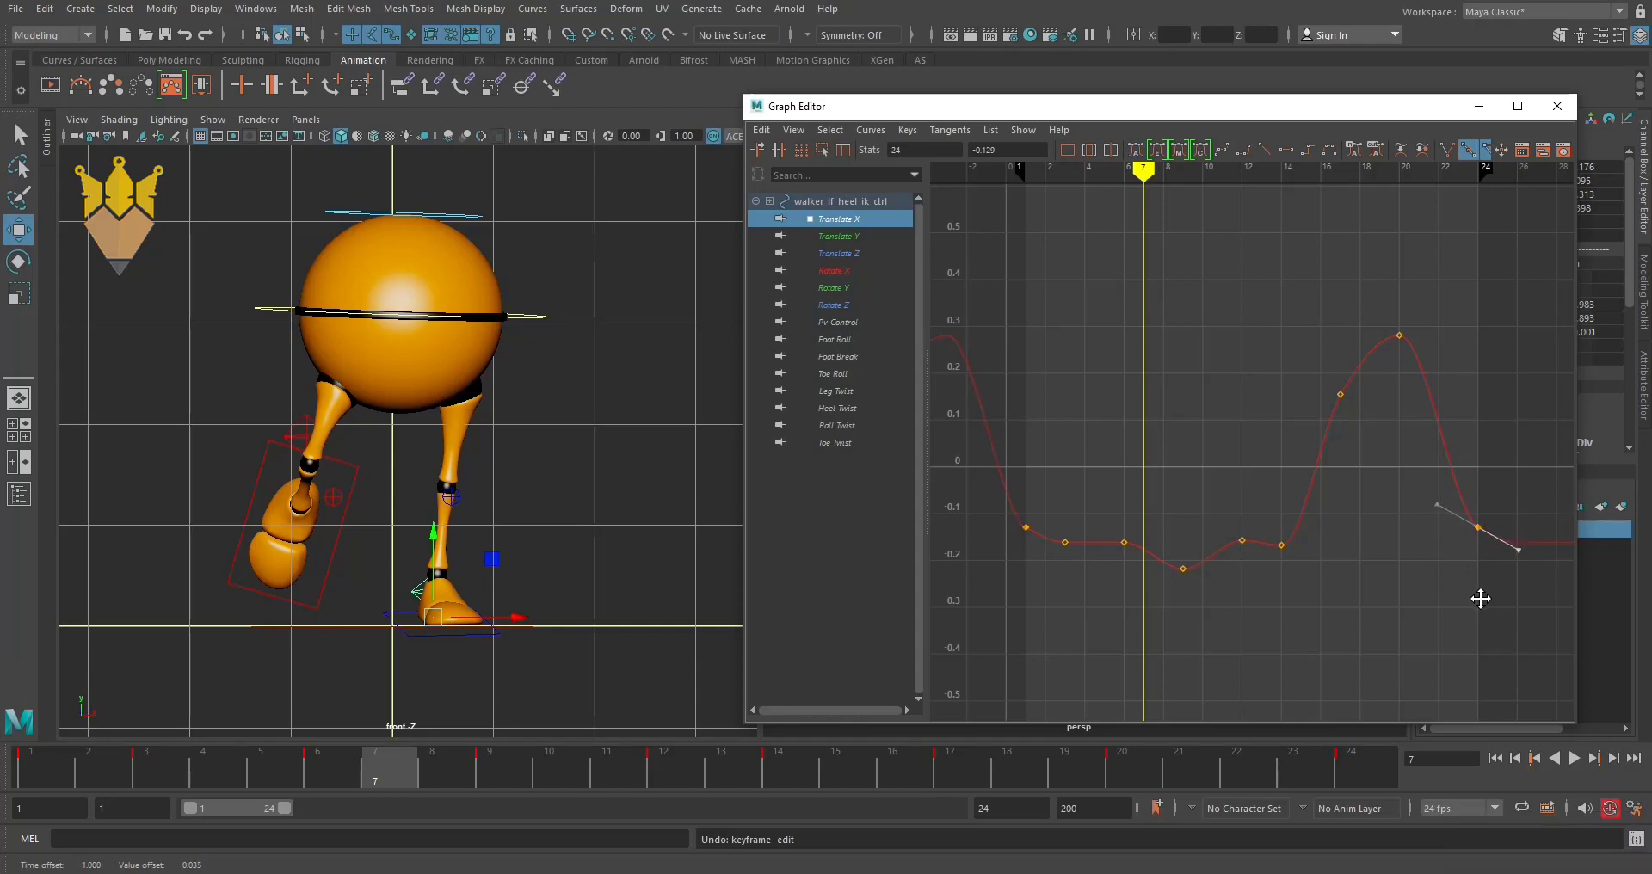
alt+right_drag(1504, 590, 1478, 596)
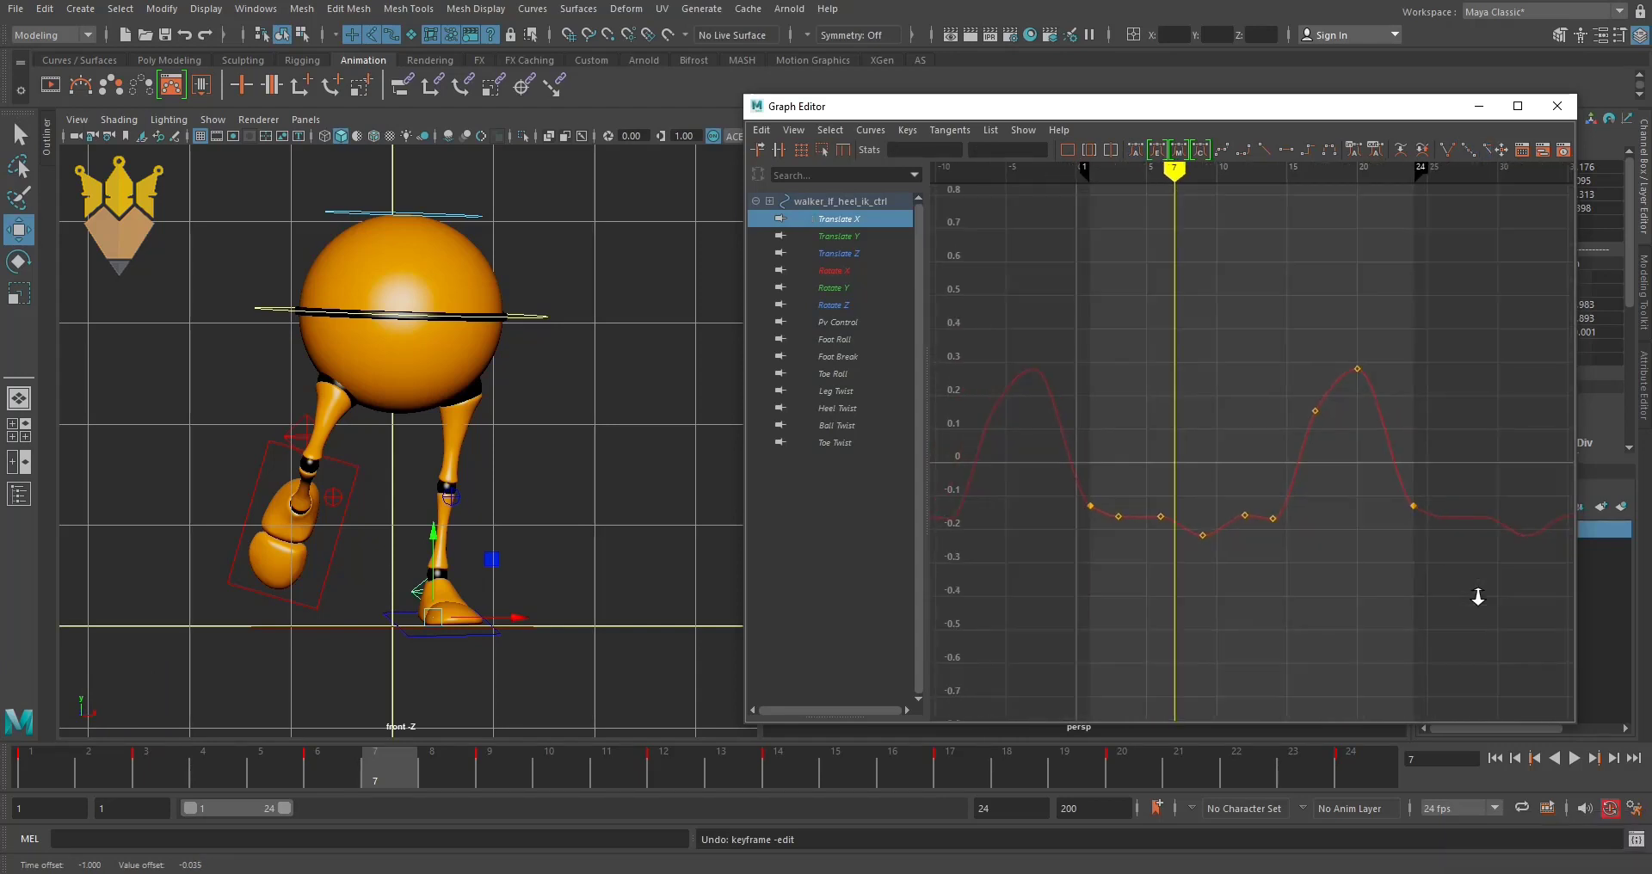
scroll(1110, 562, up, 11)
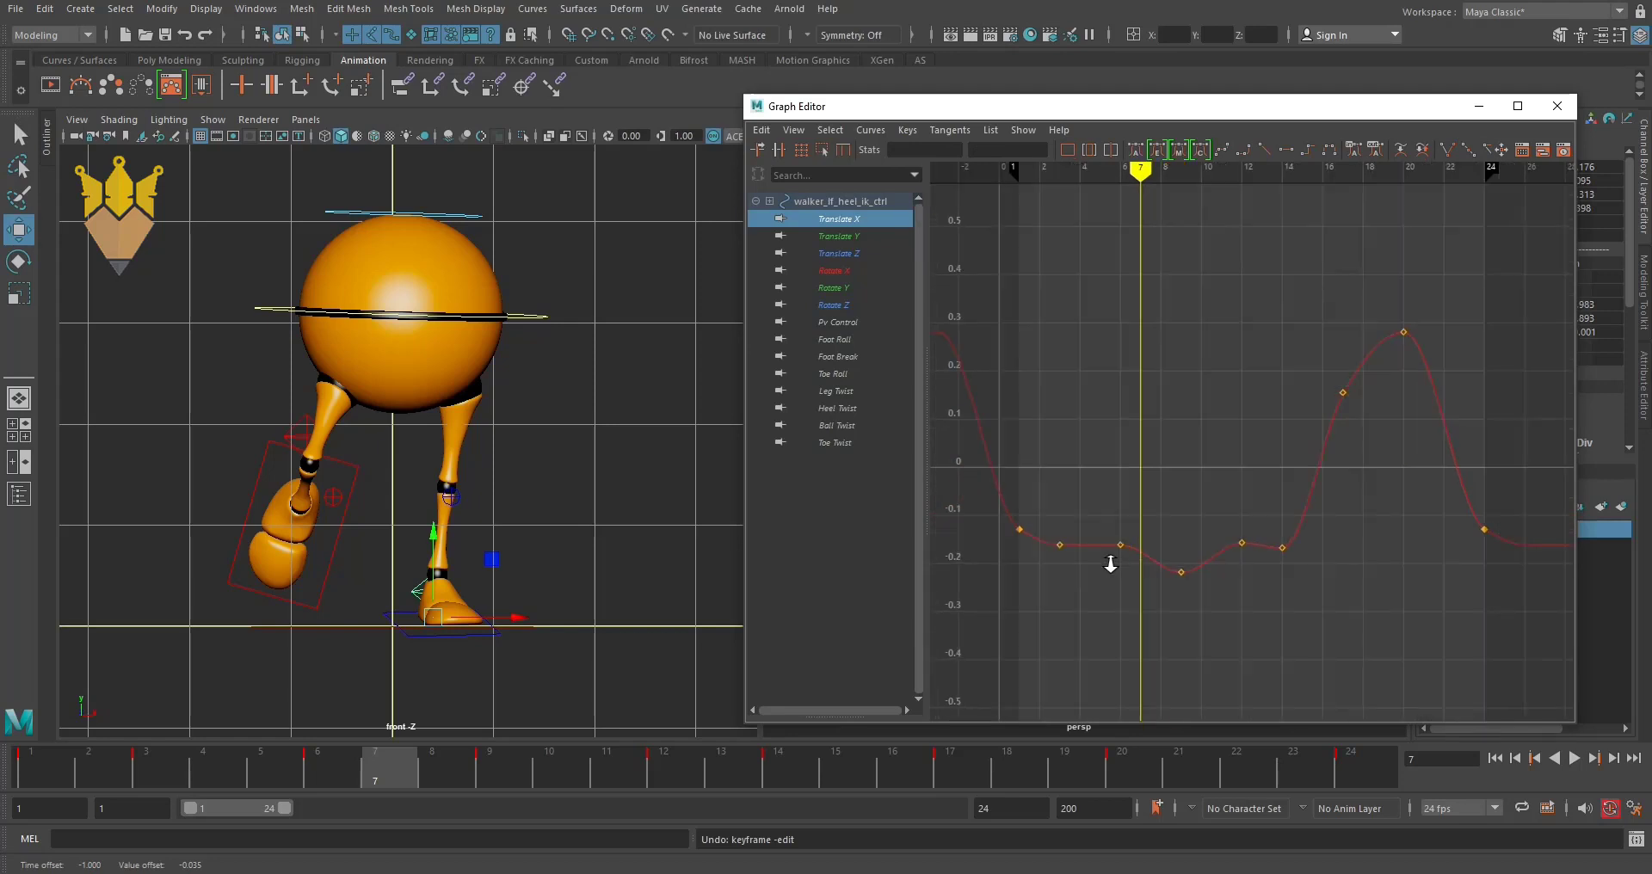
scroll(1113, 563, down, 2)
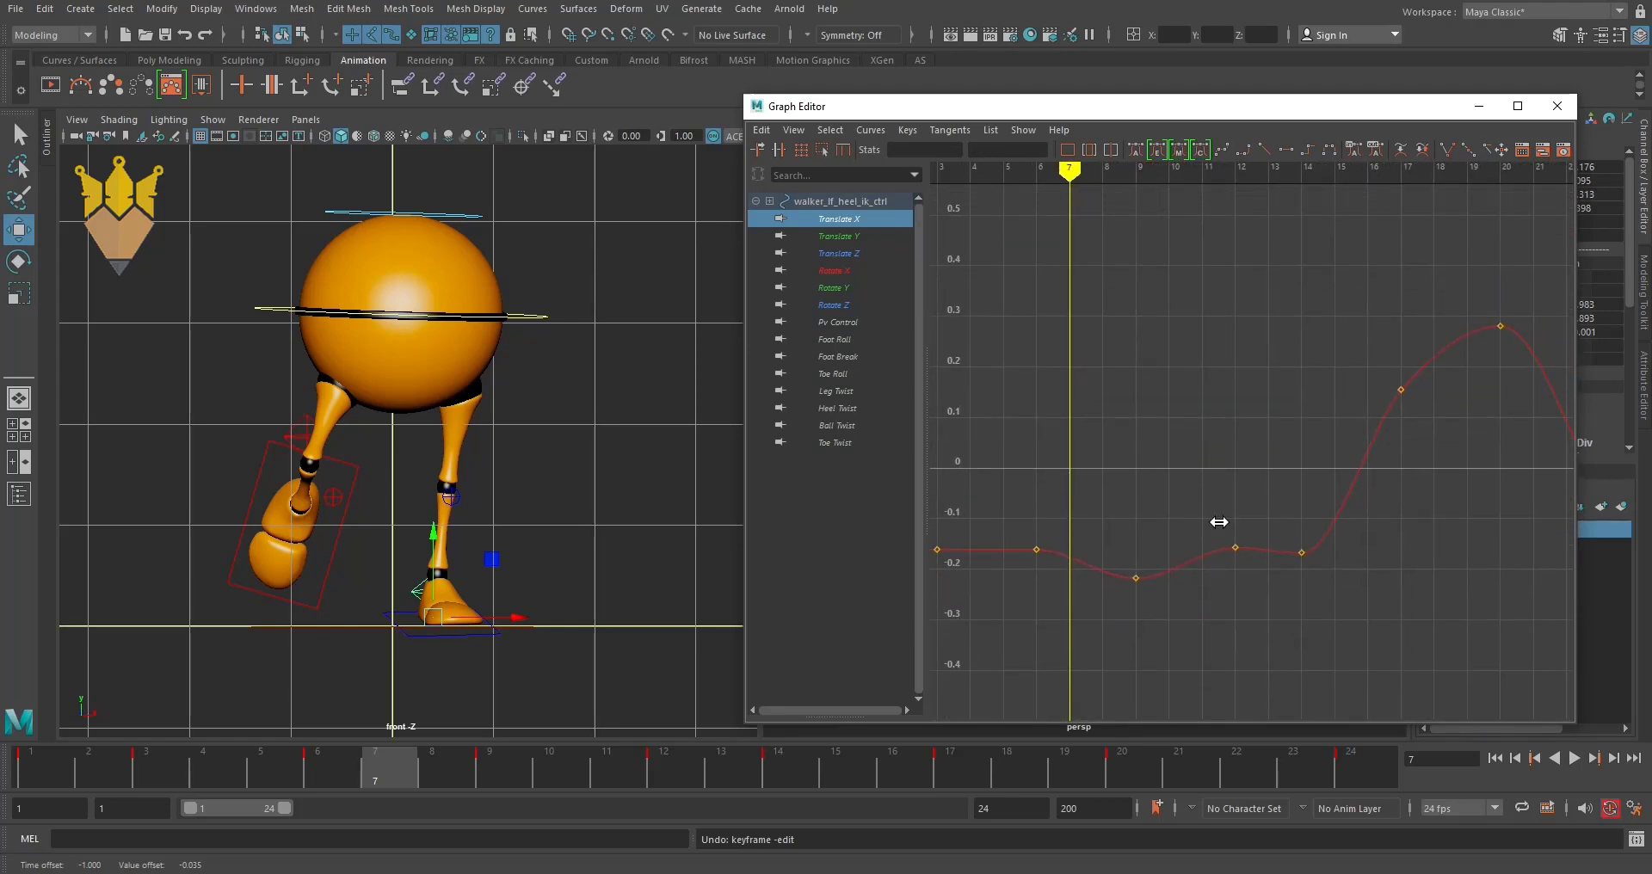
alt+right_drag(1220, 527, 1205, 519)
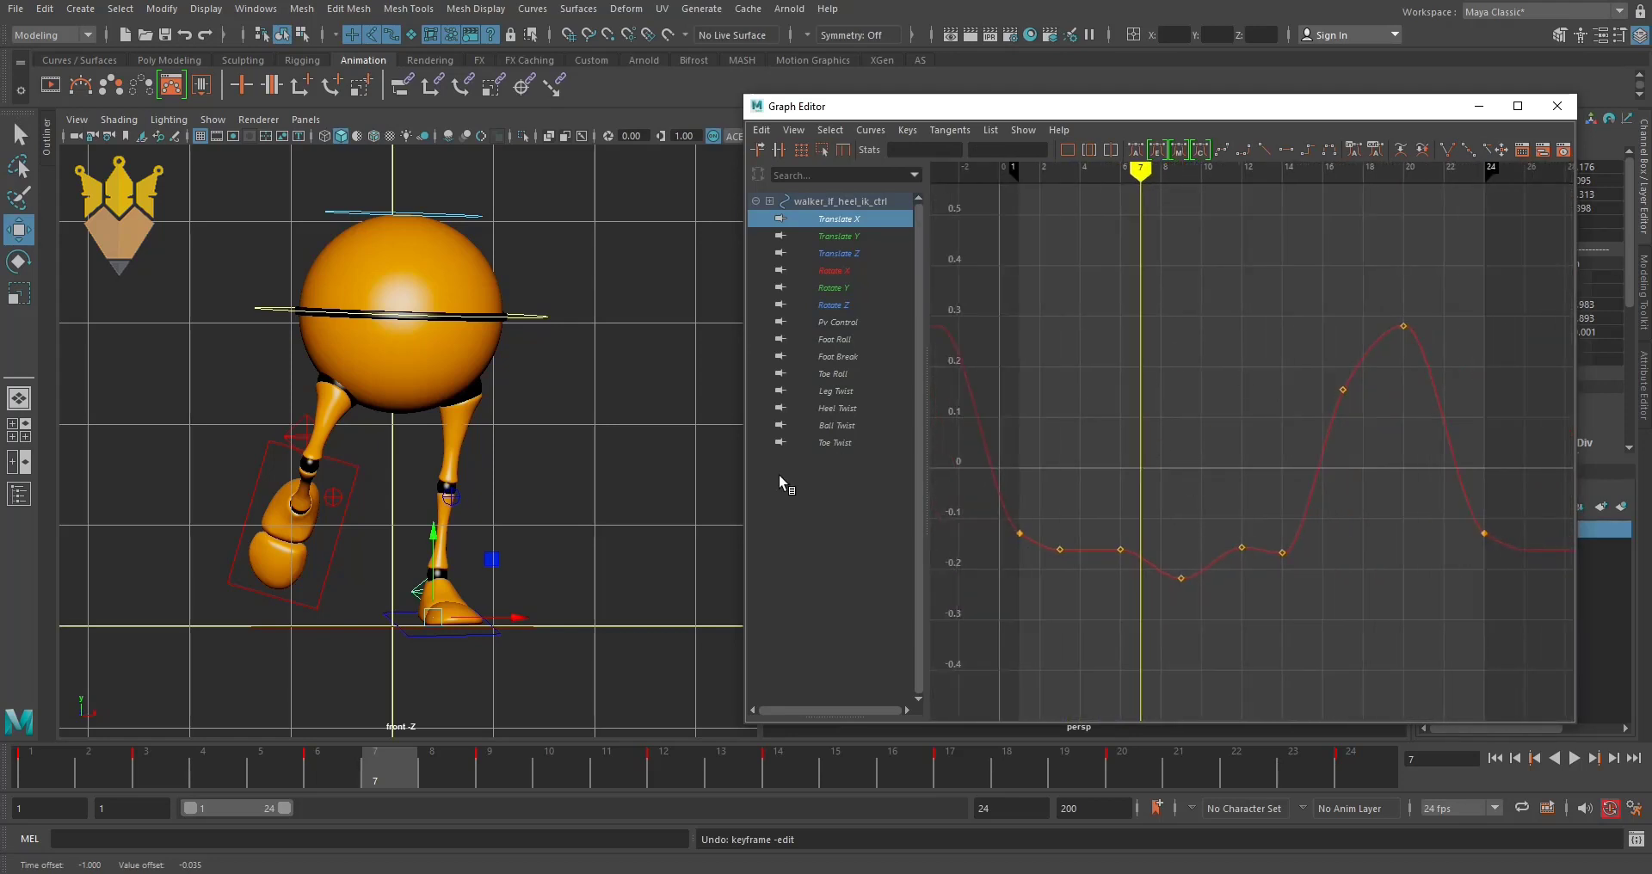
- Delete the left heel's Translate X keys at frames 9 and 6, scrubbing the animation to check the foot
mouse_move(1140, 172)
mouse_down()
mouse_move(1095, 186)
mouse_move(1177, 232)
mouse_move(966, 247)
mouse_move(1205, 298)
mouse_move(1116, 310)
mouse_move(1180, 323)
mouse_up()
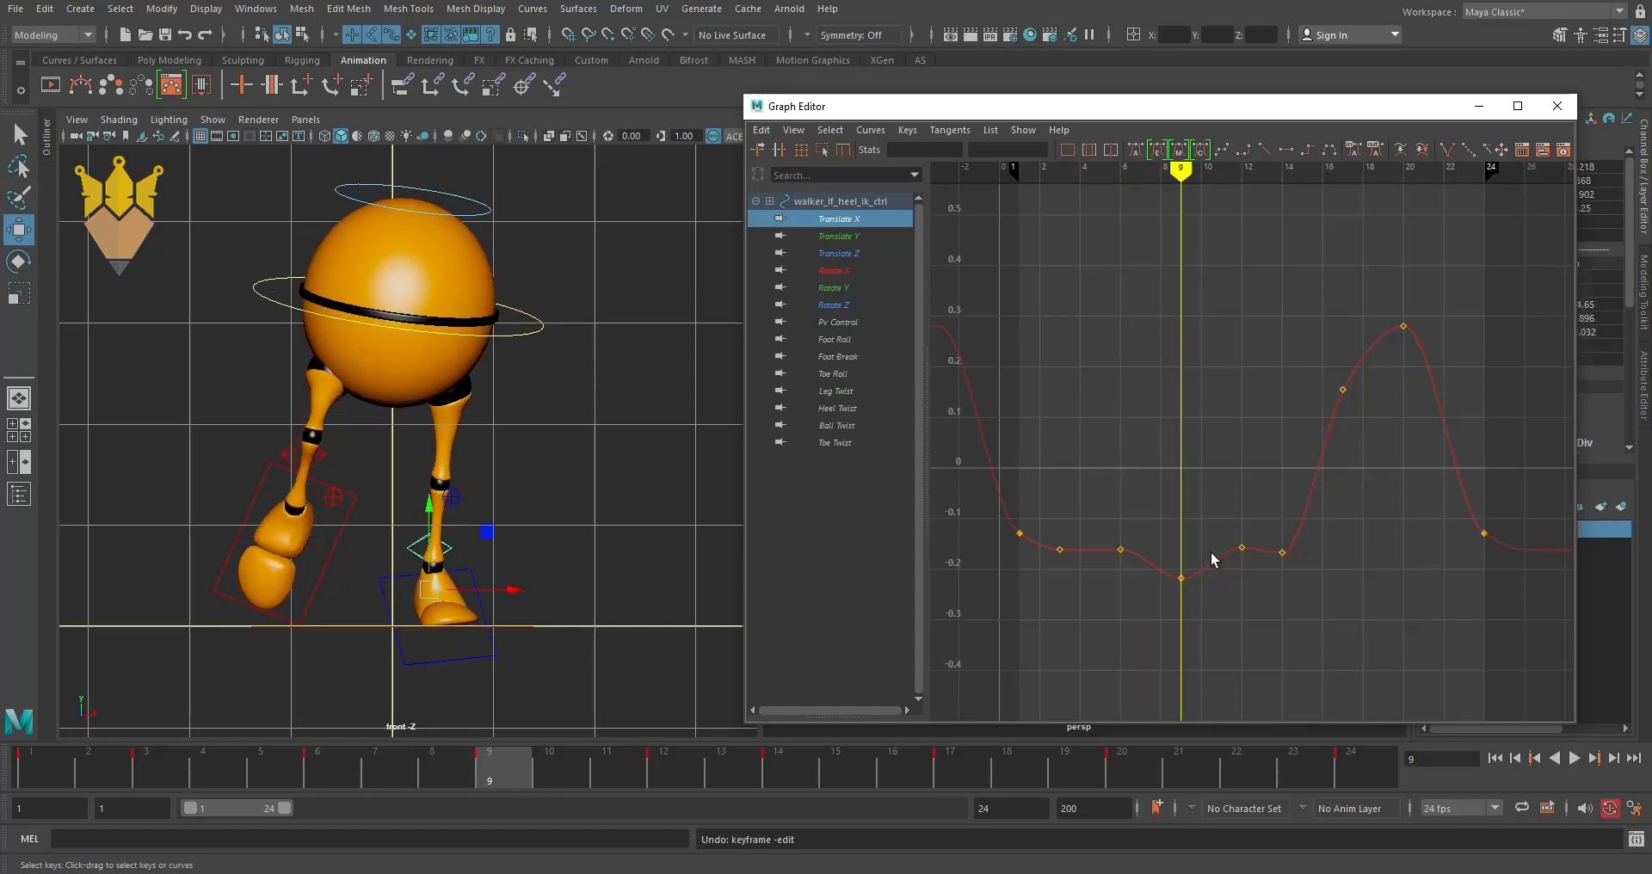
drag(1163, 563, 1163, 565)
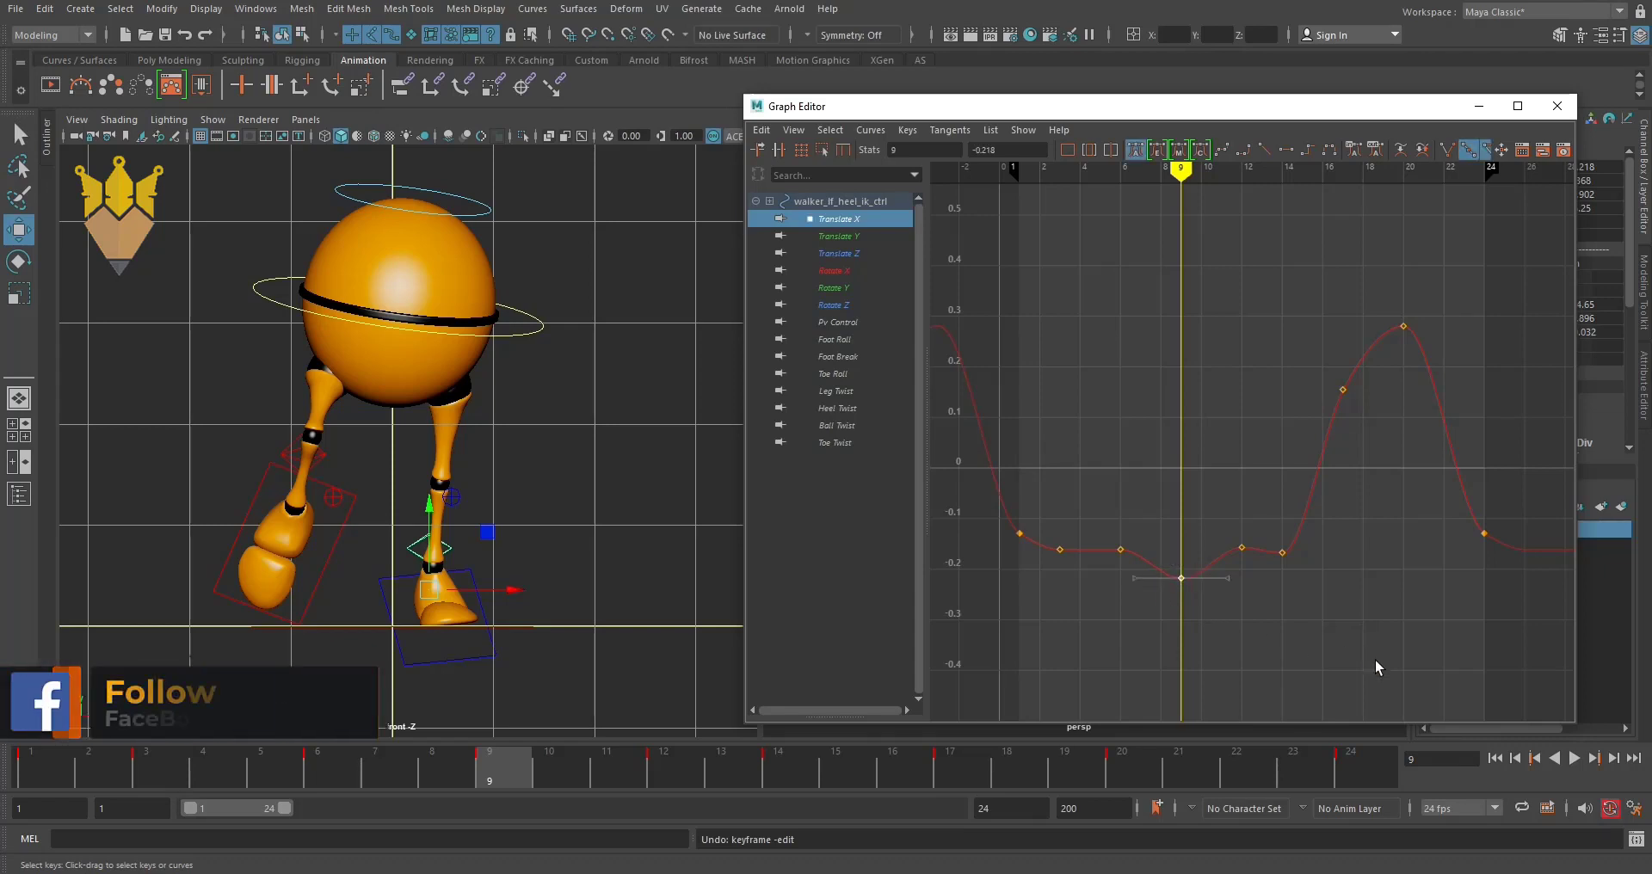
key(Delete)
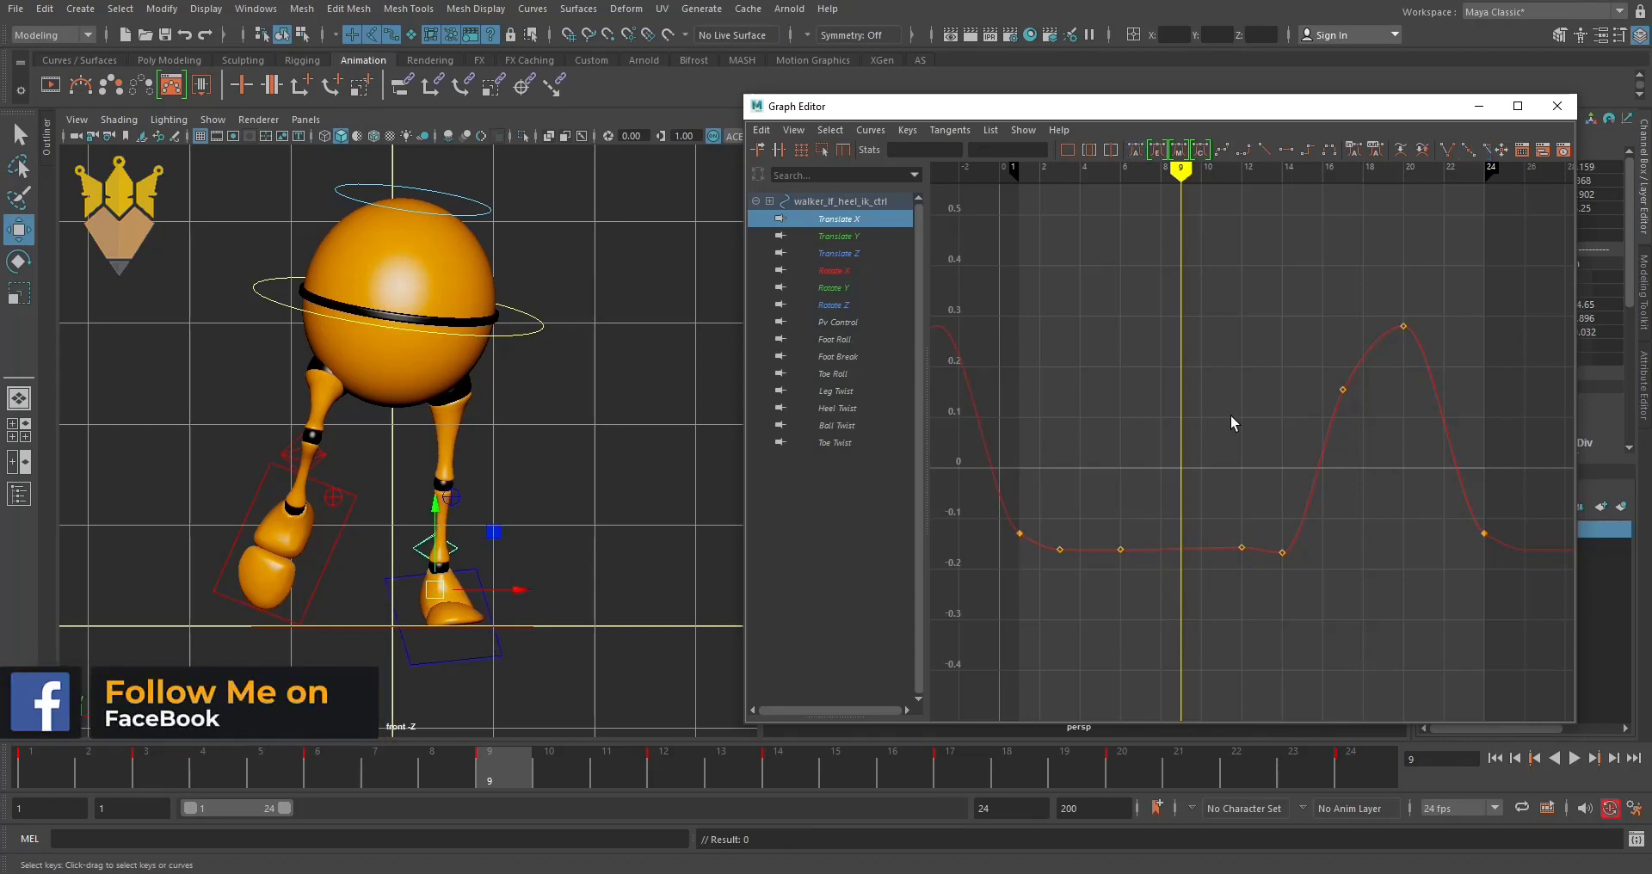
mouse_move(1186, 166)
mouse_down()
mouse_move(953, 211)
mouse_move(1318, 299)
mouse_move(1201, 309)
mouse_up()
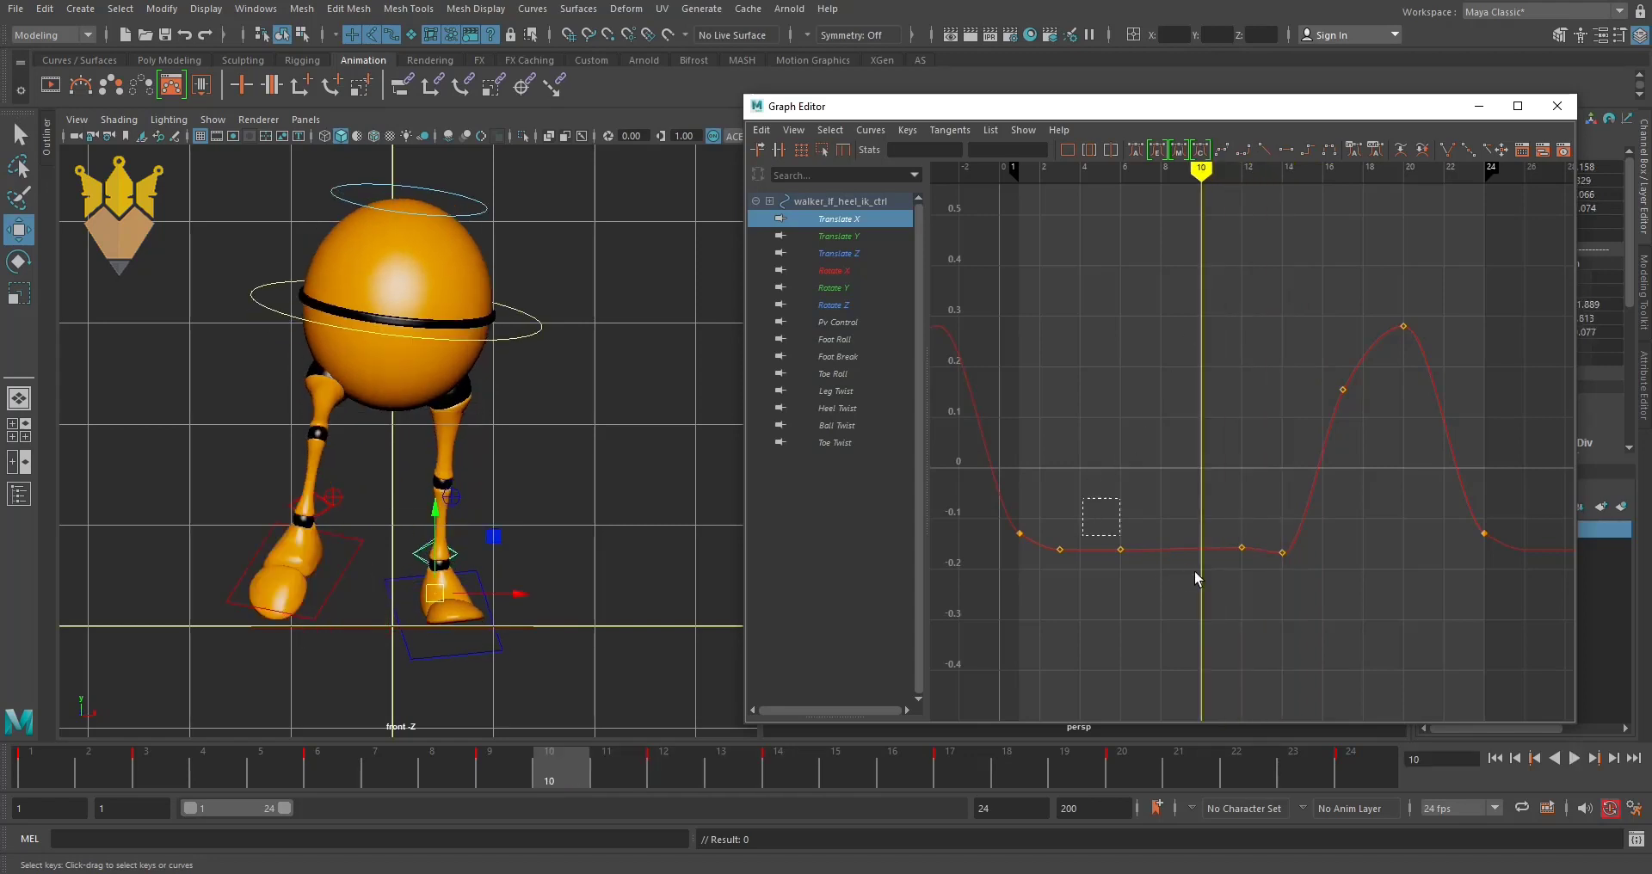
drag(1243, 582, 1177, 586)
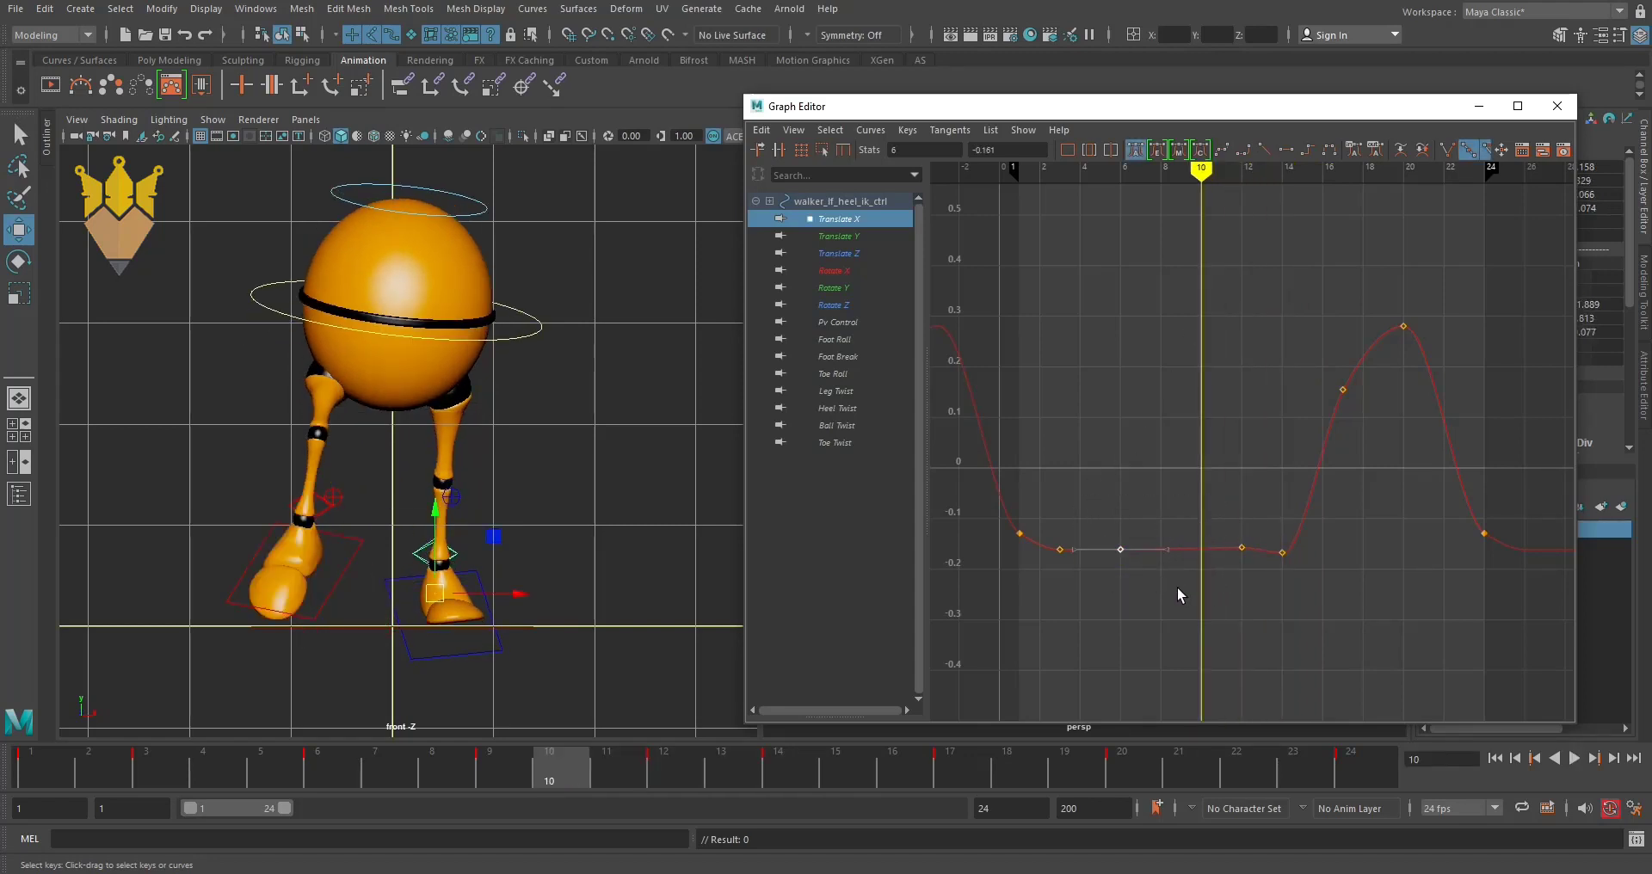
mouse_move(1202, 175)
mouse_down()
mouse_move(997, 215)
mouse_move(1066, 247)
mouse_move(1441, 321)
mouse_up()
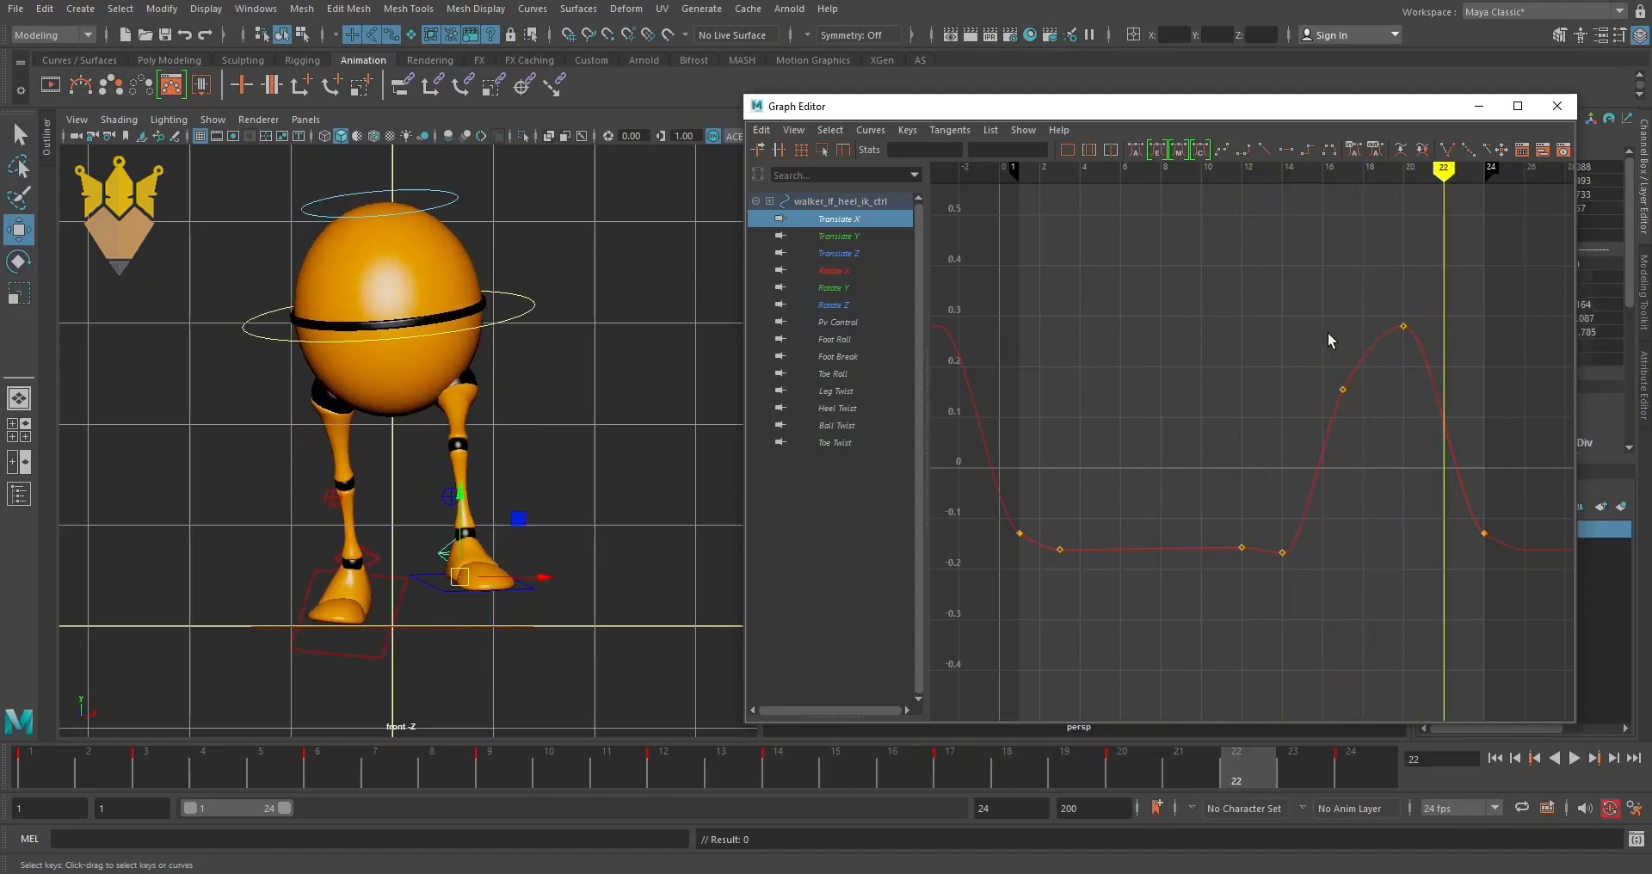
- Isolate the left heel's Translate Y curve and try deleting its key at frame 20, undoing the deletion
click(813, 238)
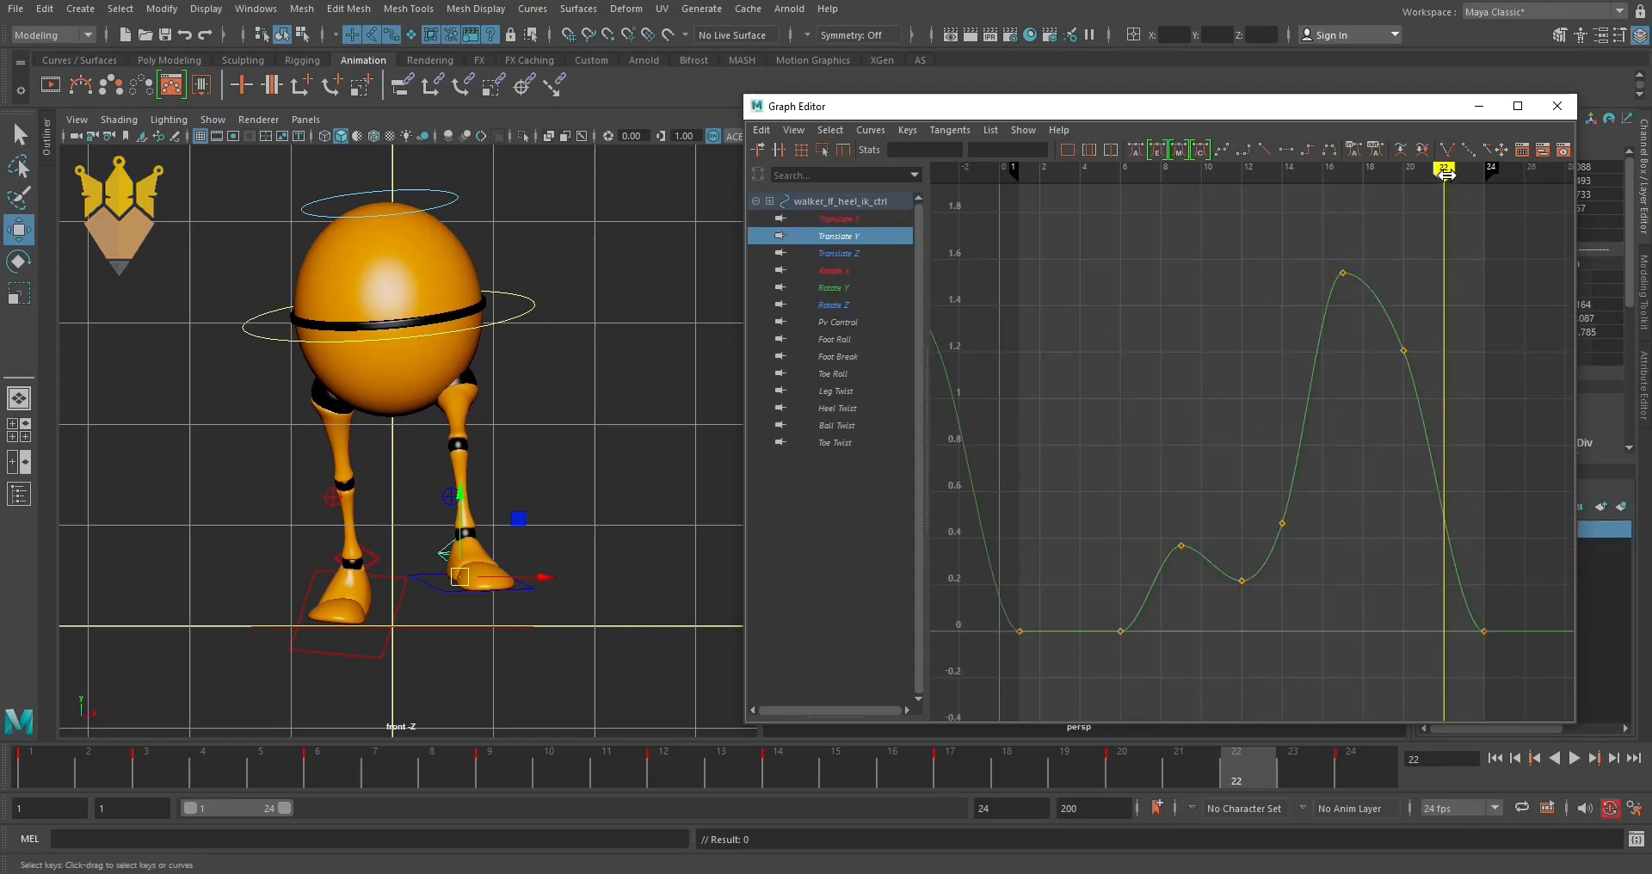
mouse_move(1446, 175)
mouse_down()
mouse_move(1203, 207)
mouse_move(1412, 260)
mouse_up()
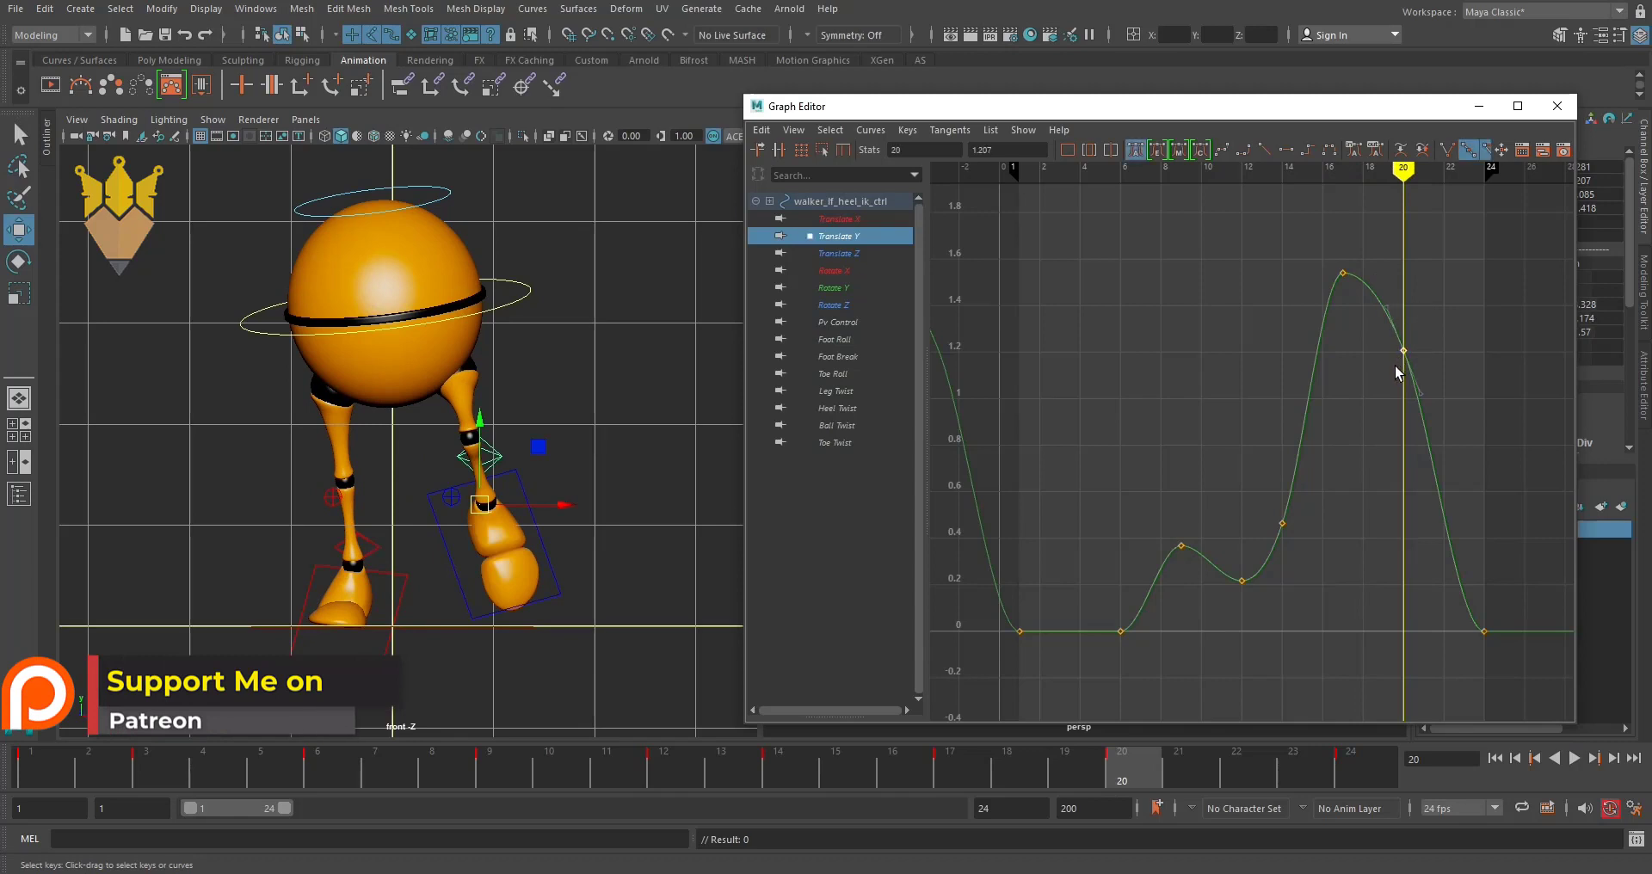
key(Delete)
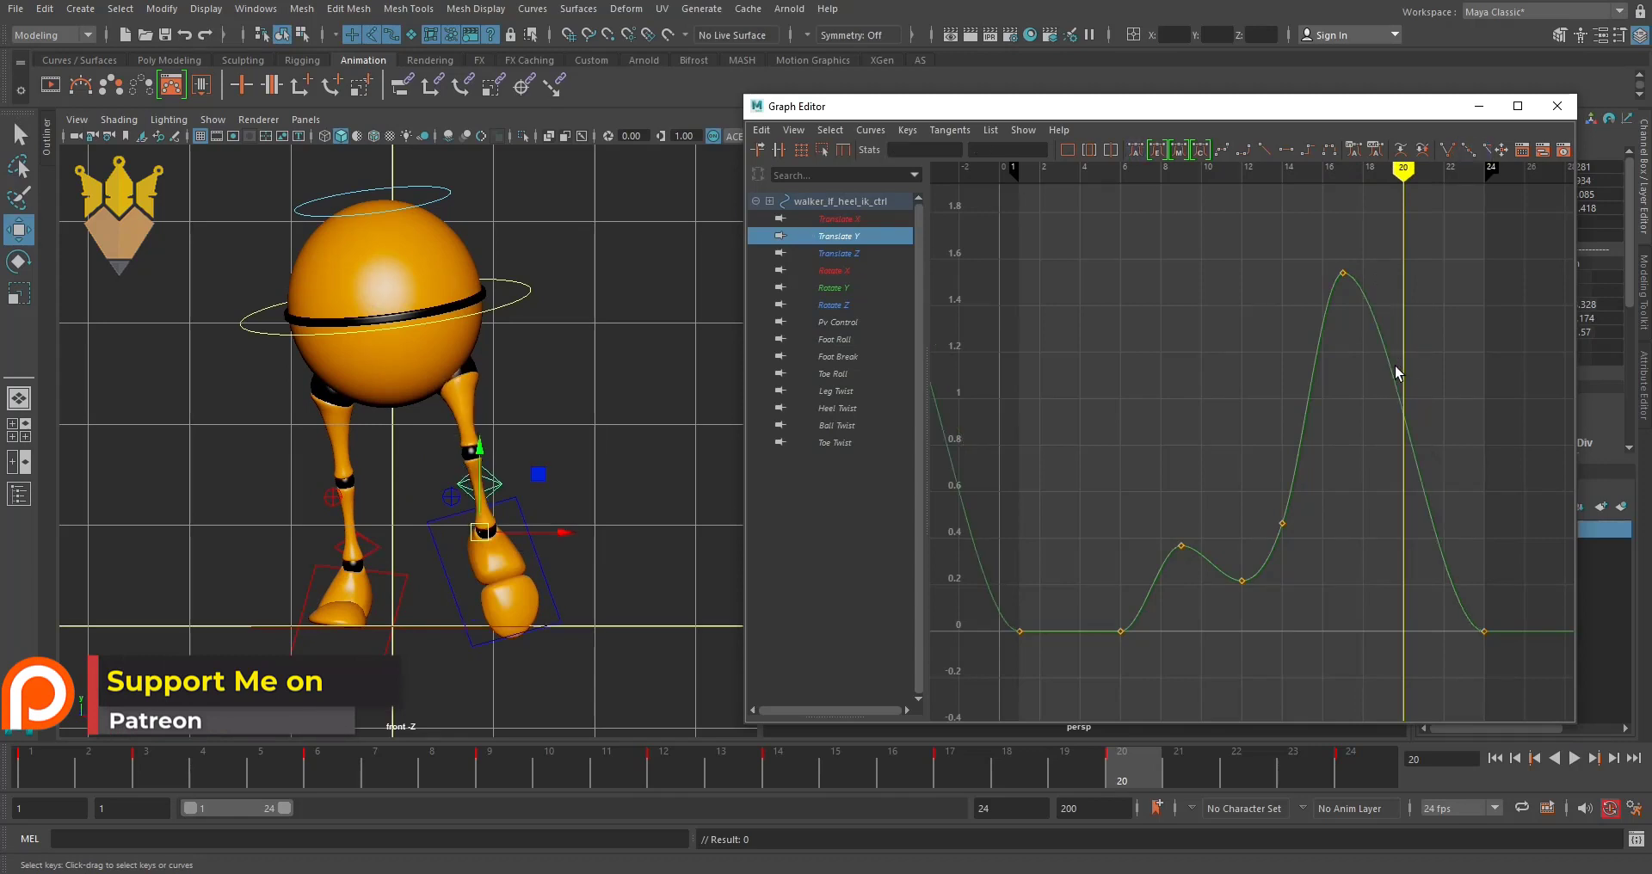
key(ctrl+z)
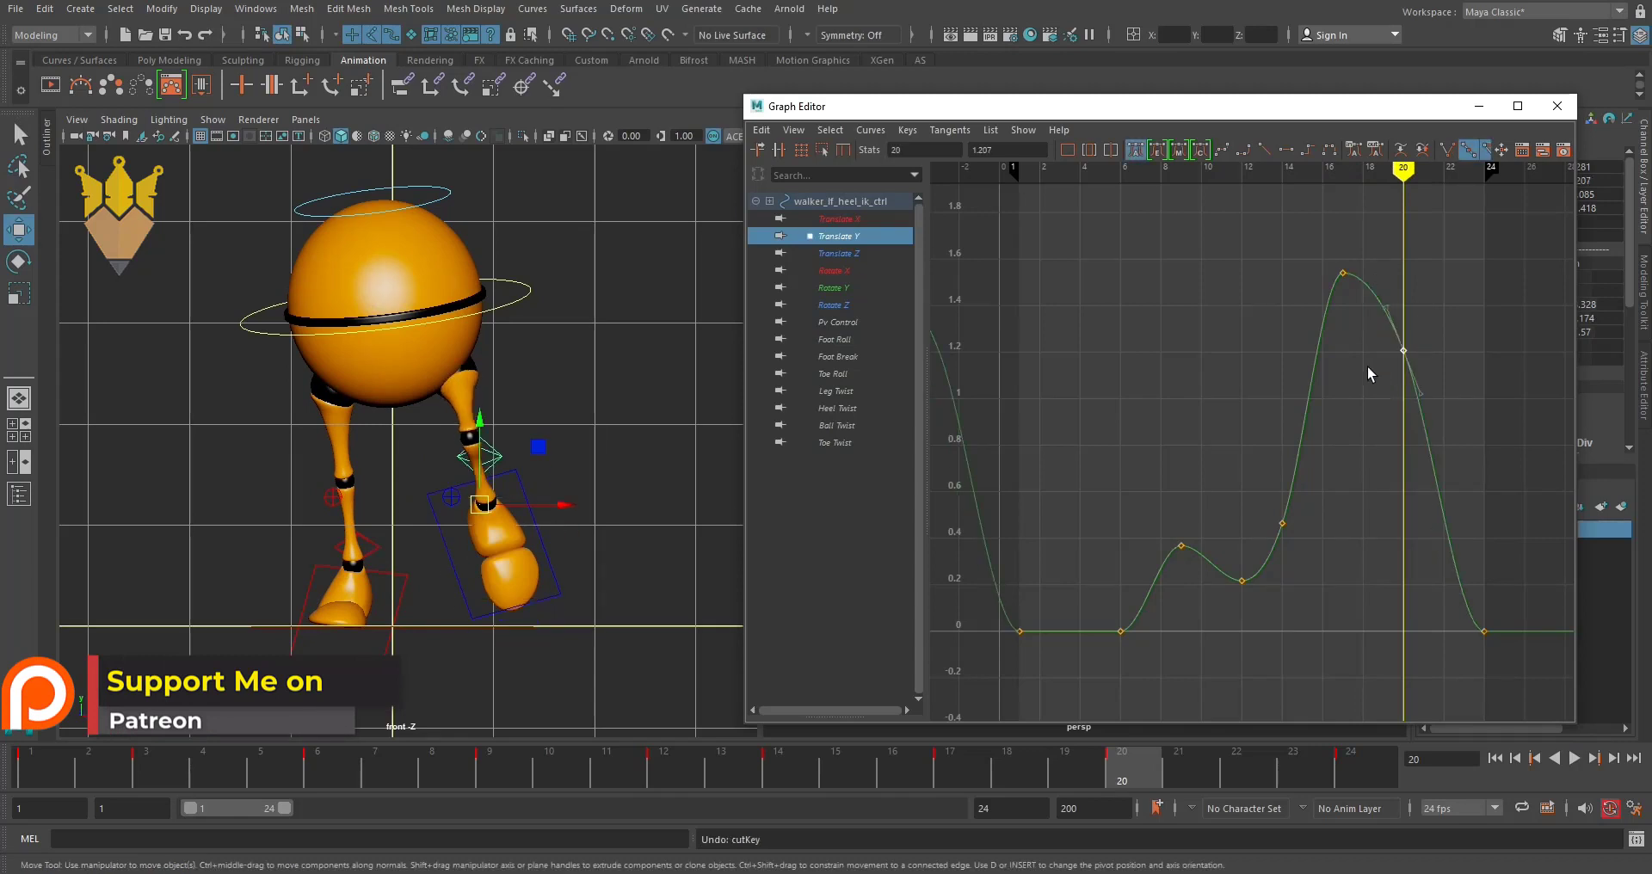
- Isolate the left heel's Translate Z curve and try raising its key at frame 20, undoing the change
click(831, 254)
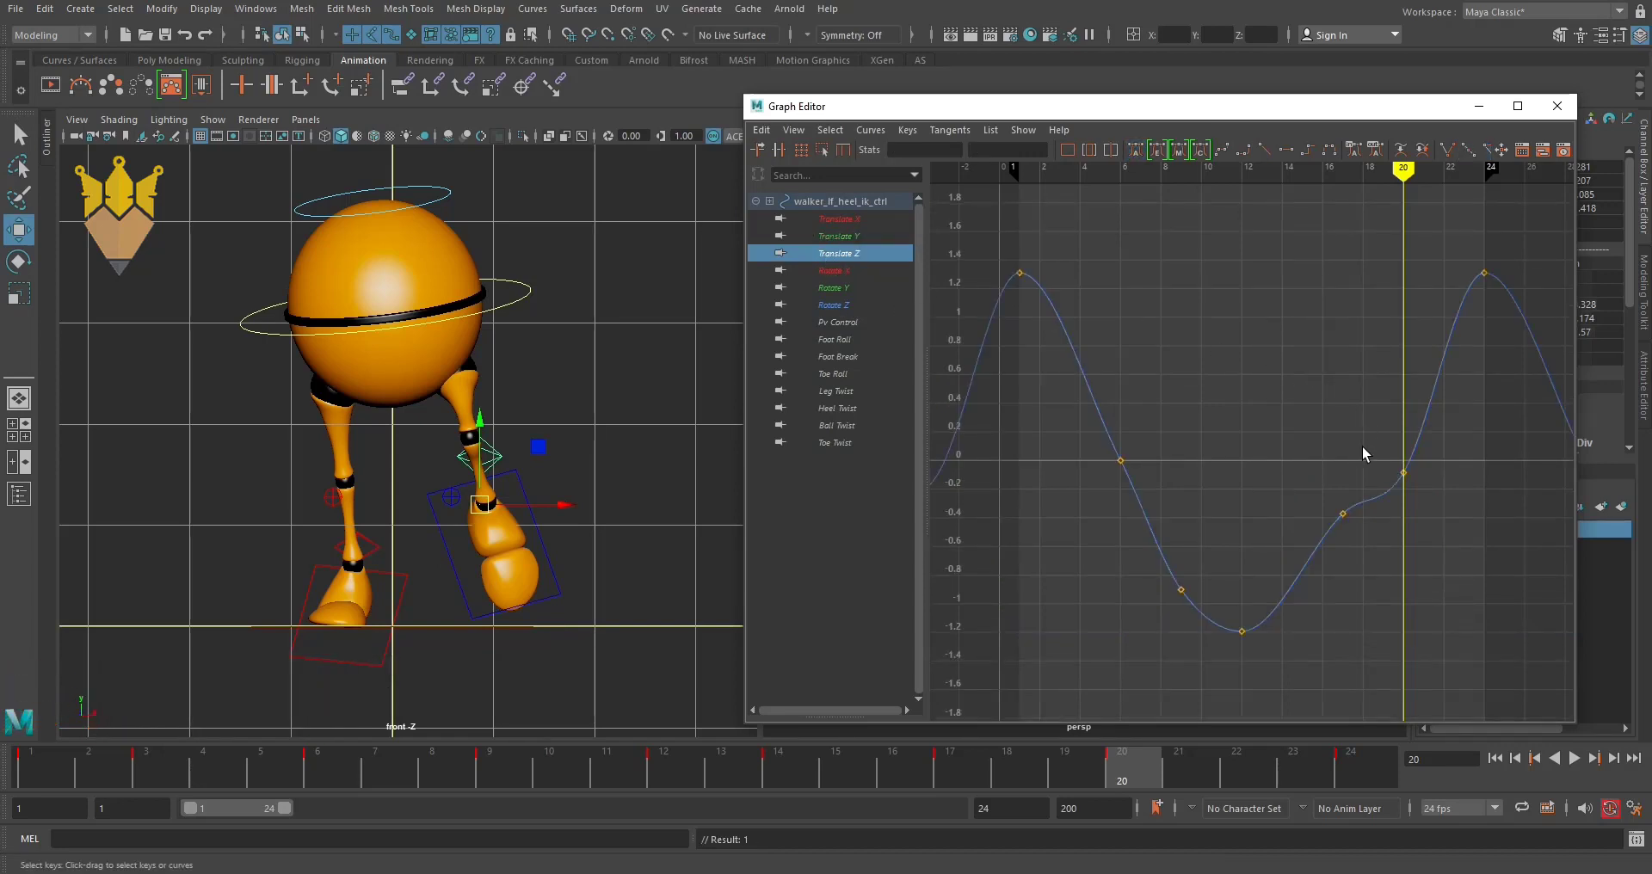
drag(1382, 460, 1487, 532)
shift+middle_drag(1471, 521, 1454, 462)
key(ctrl+z)
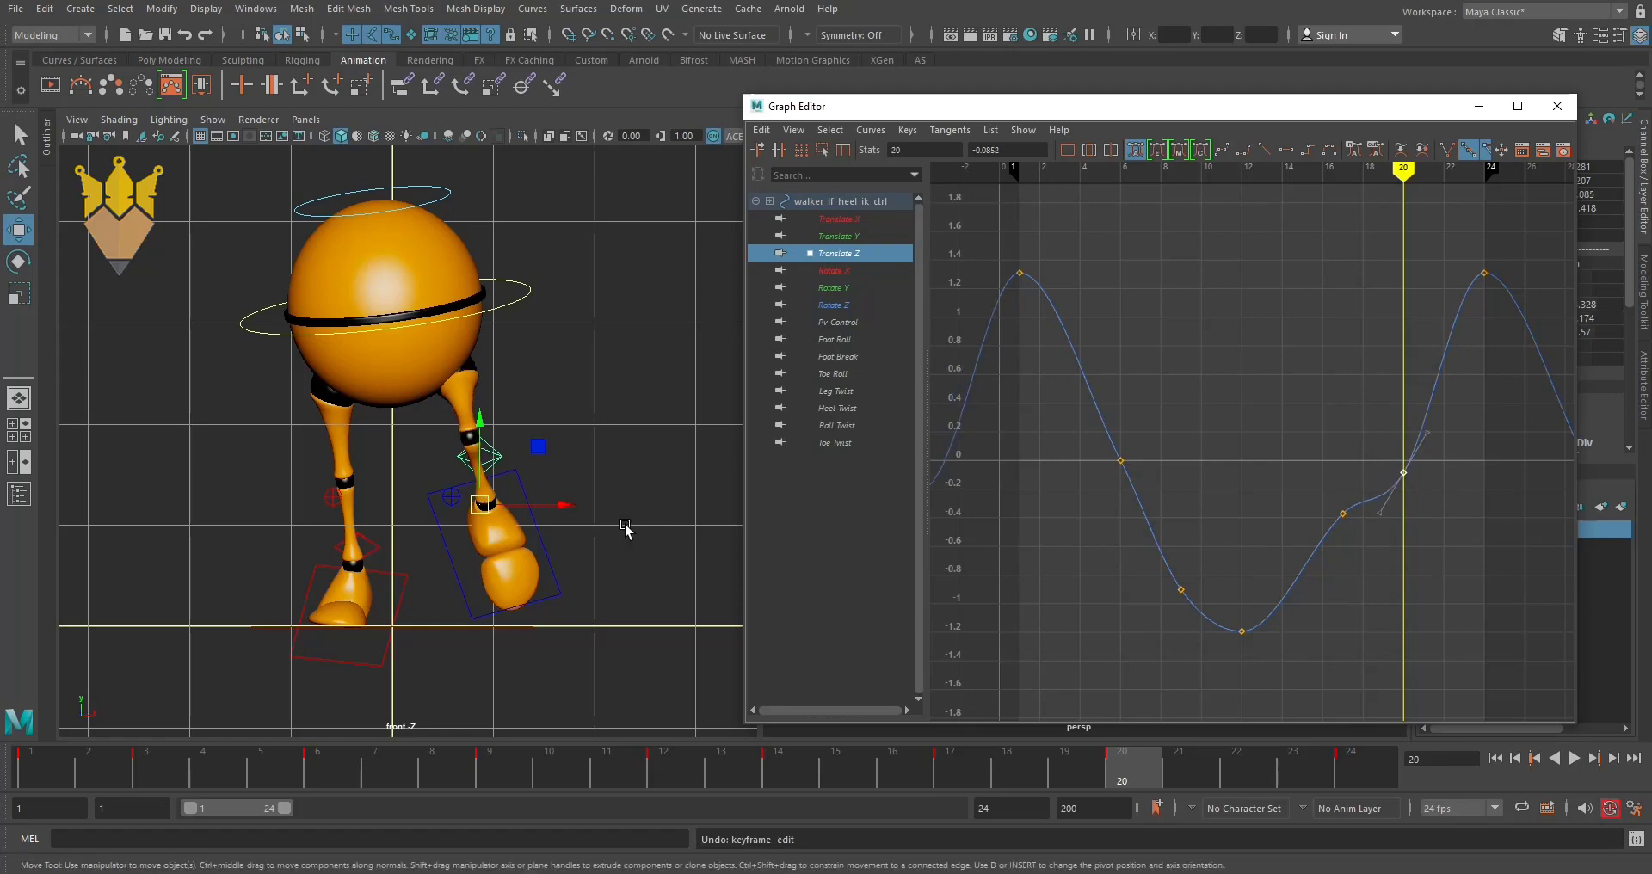
- Switch to the side view and try shifting the left heel's Translate Z keys at frames 20 and 17, undoing each change
key(space)
drag(626, 527, 559, 506)
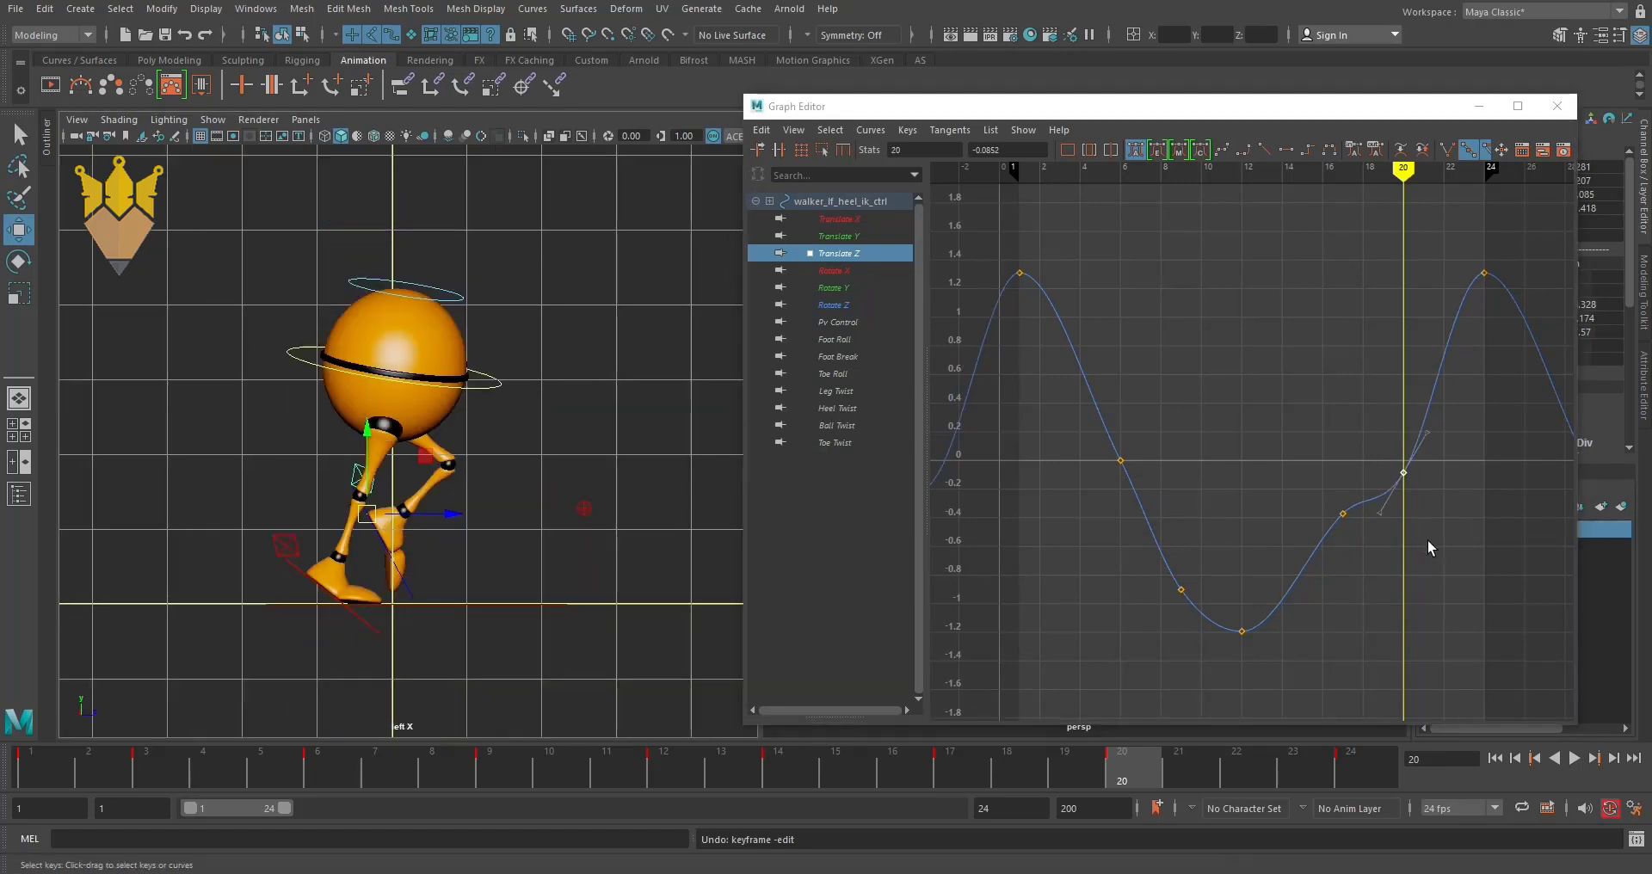
shift+middle_drag(1445, 539, 1411, 542)
key(ctrl+z)
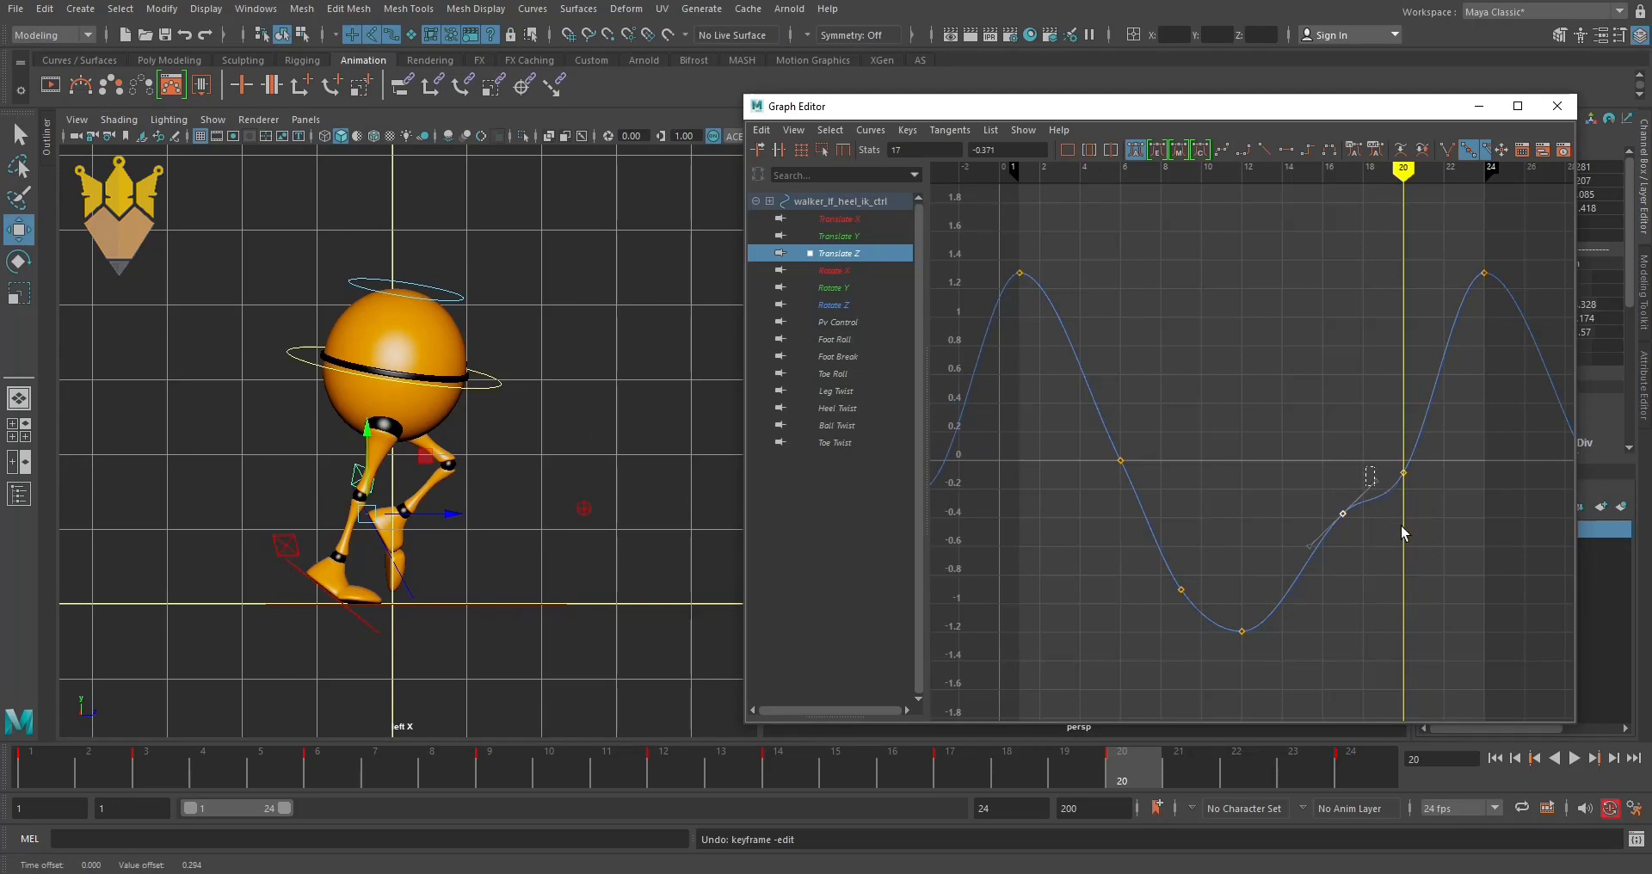
shift+middle_drag(1410, 534, 1442, 567)
key(space)
- Adjust the tangents of the left heel's Translate Z keys at frames 20 and 17 to smooth the bend between them
scroll(1358, 532, down, 8)
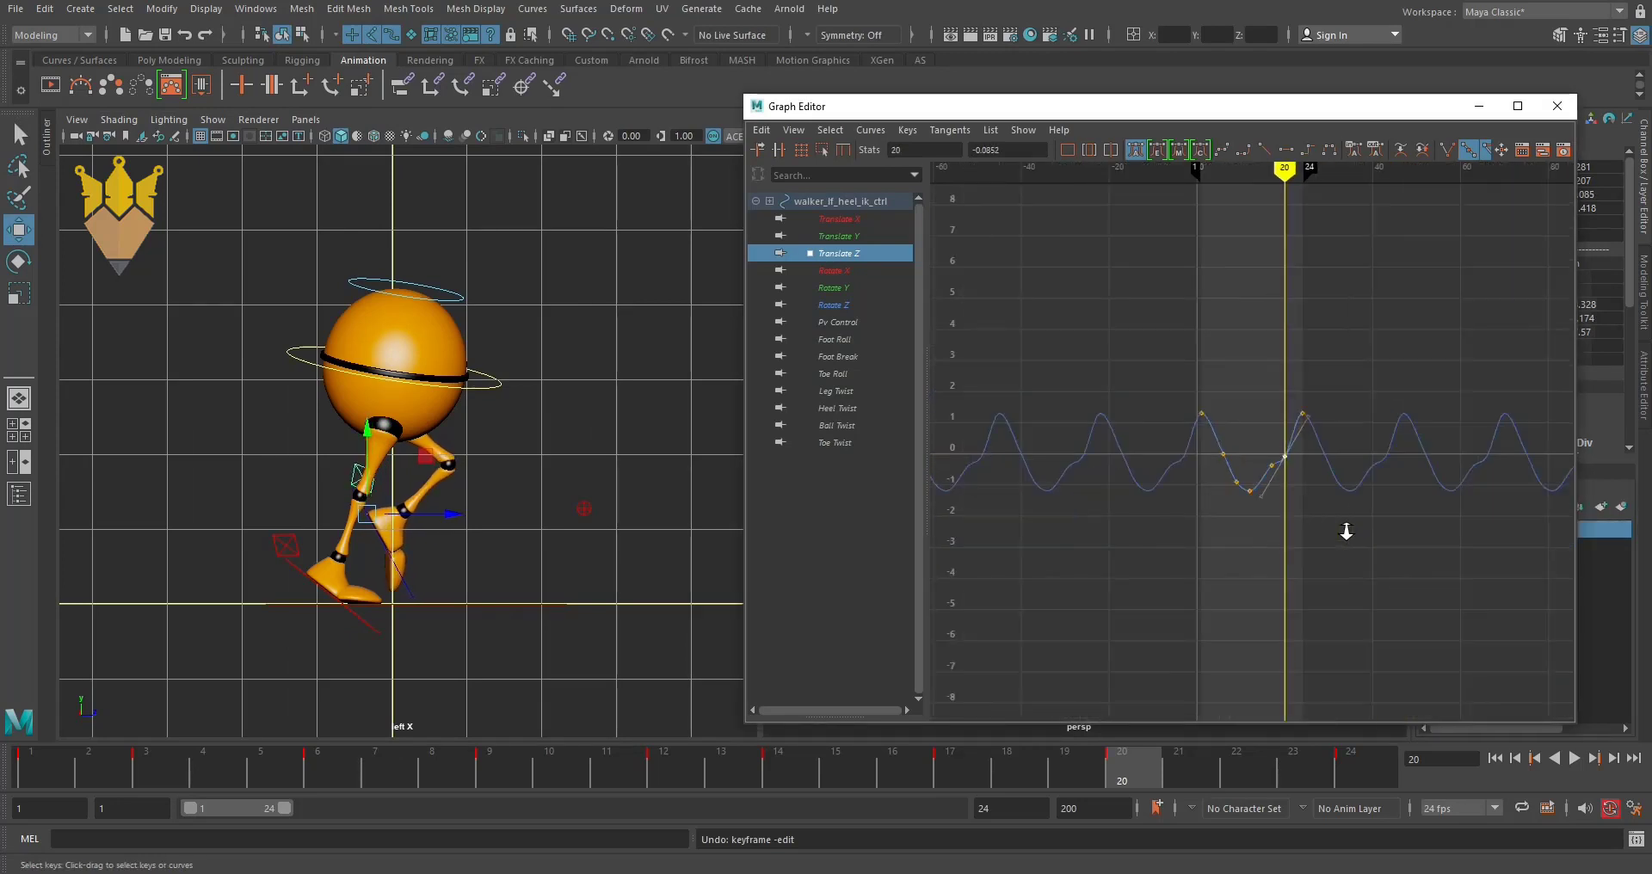
scroll(1365, 536, up, 6)
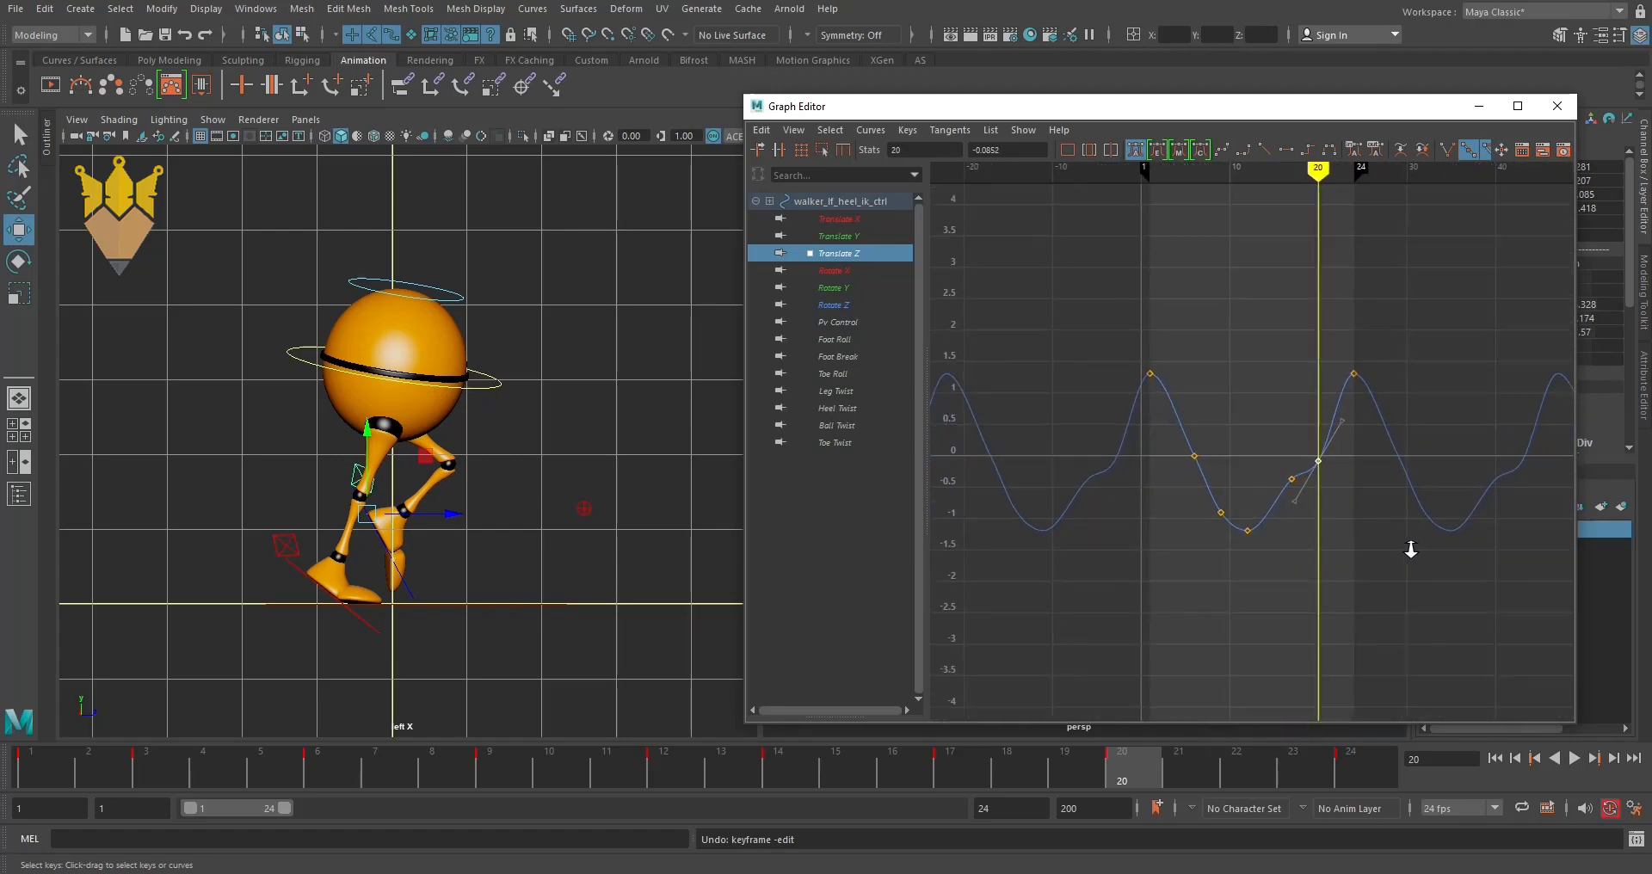
drag(1294, 529, 1294, 527)
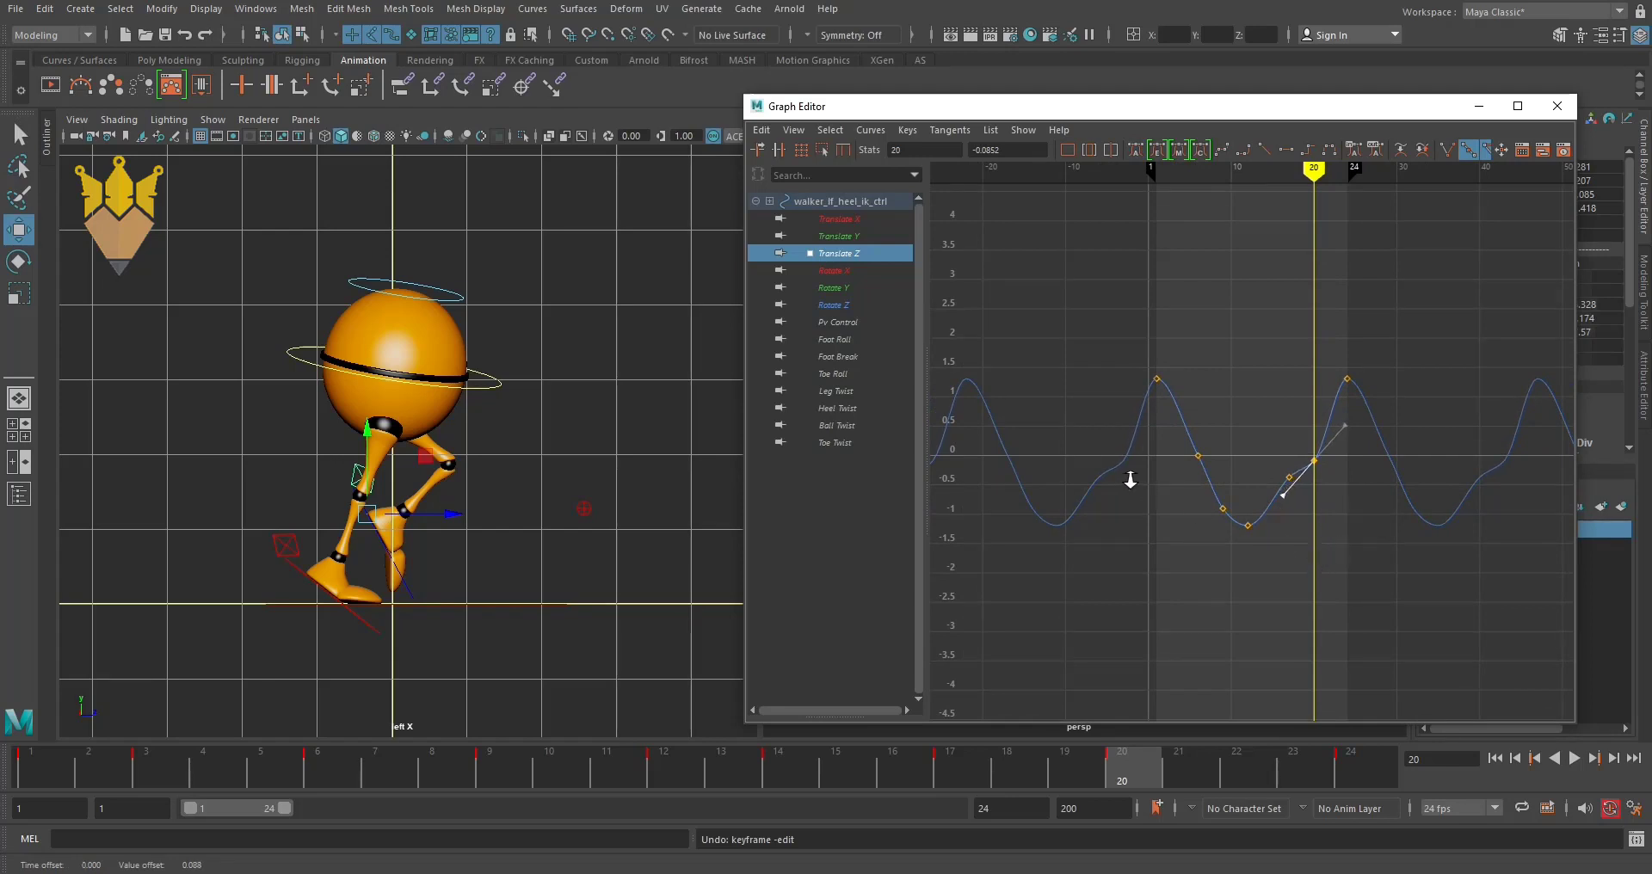
scroll(1165, 479, up, 4)
scroll(1139, 472, down, 2)
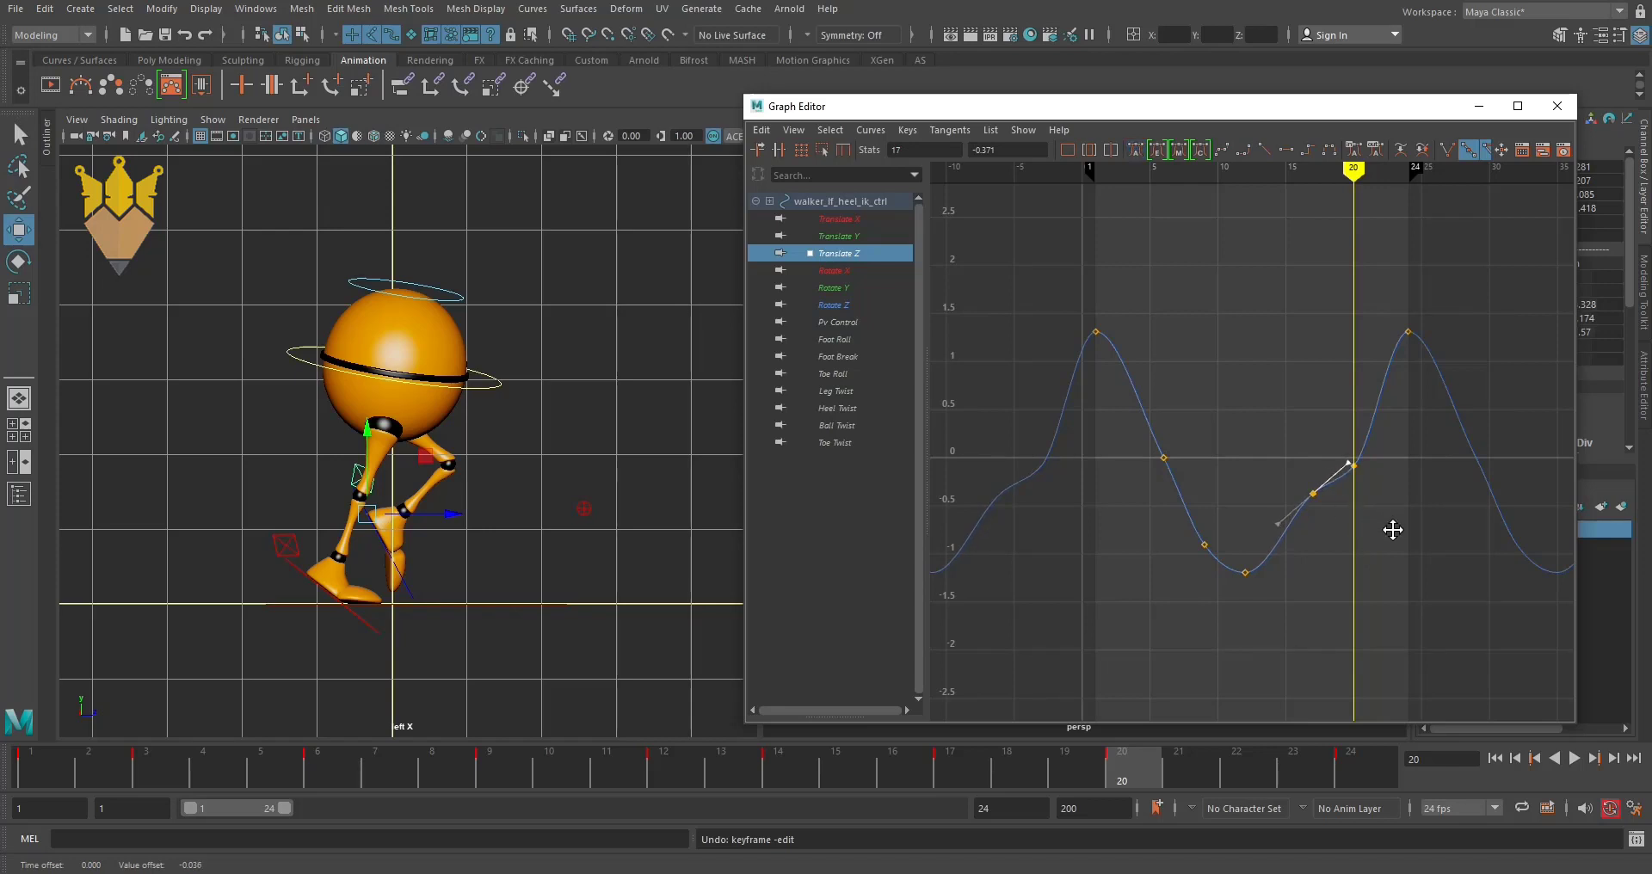
scroll(1391, 538, down, 3)
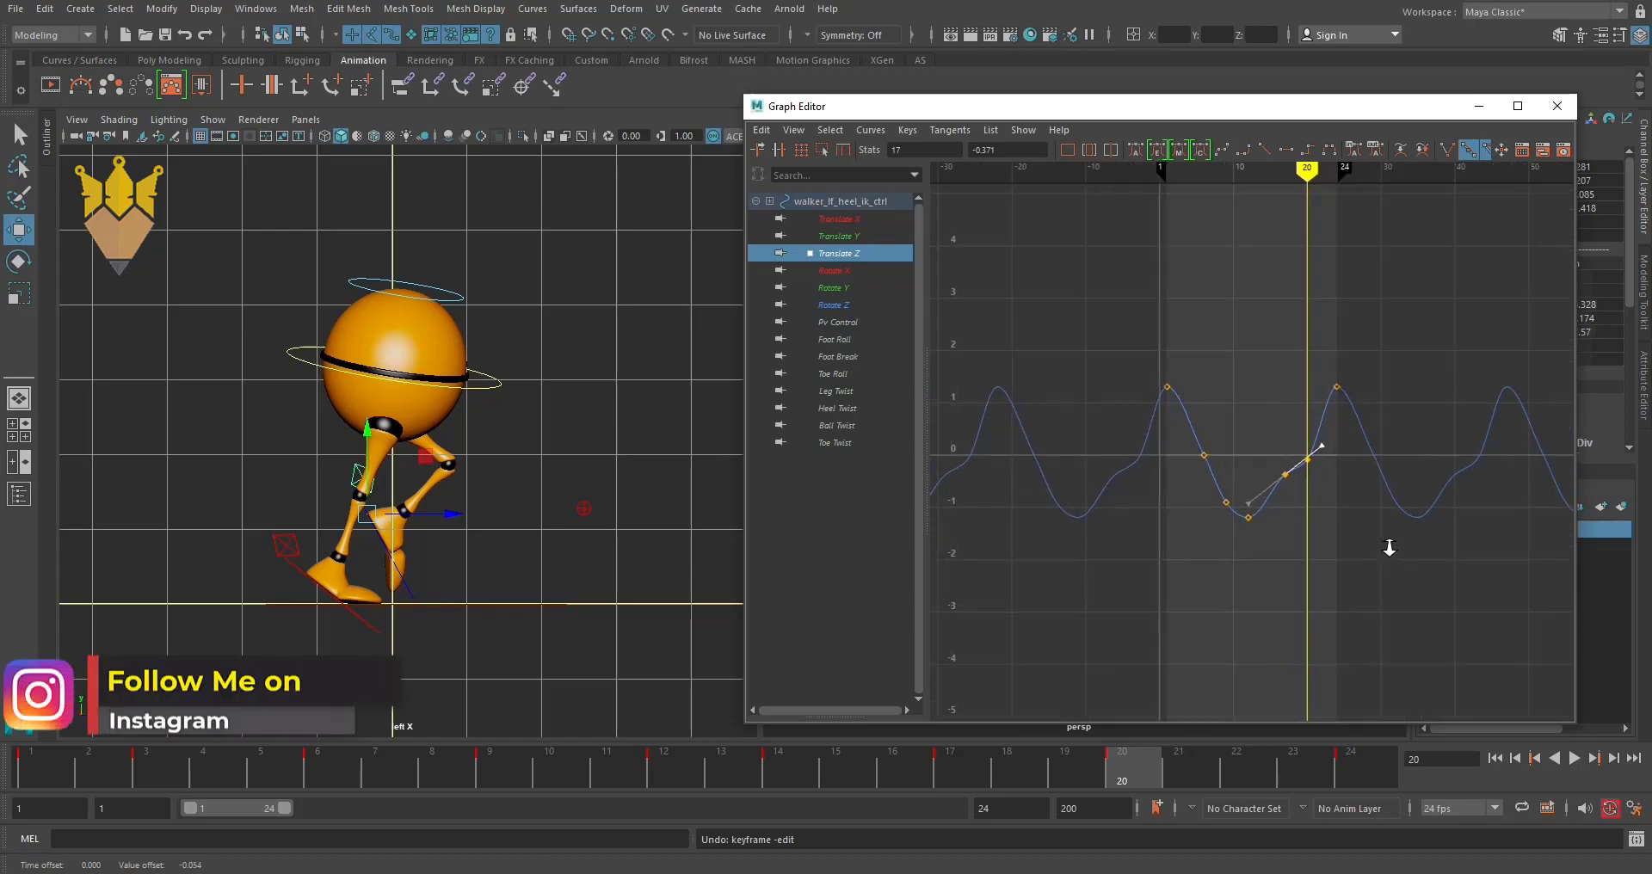
scroll(1388, 548, up, 2)
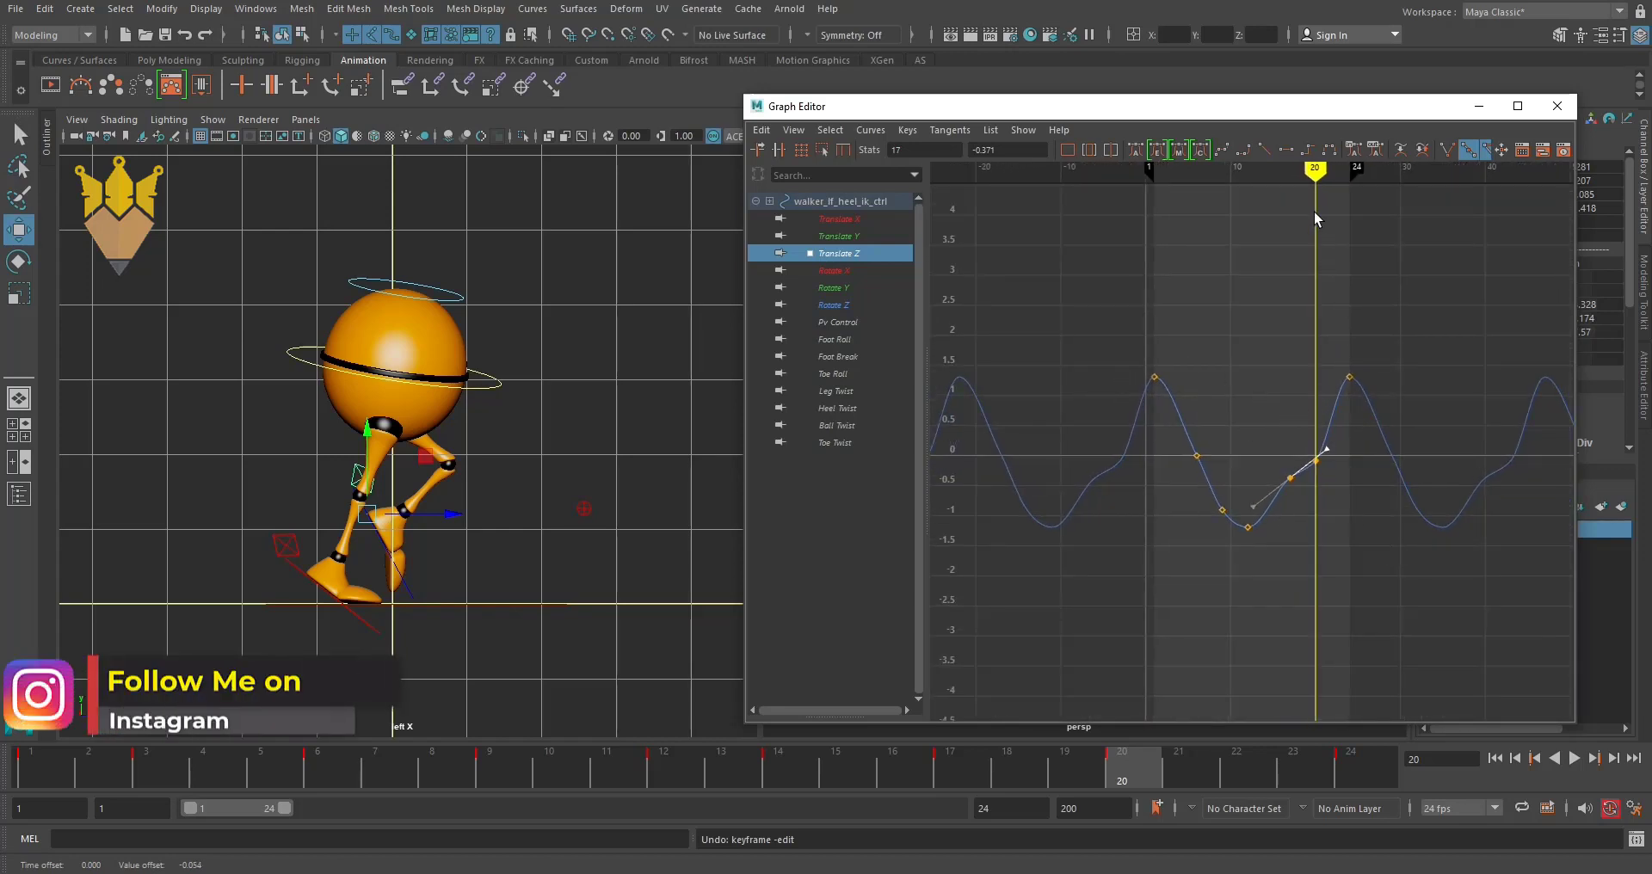
- Go to frame 6, delete the left heel's Translate Z key there, and scrub forward to frame 17
mouse_move(1311, 177)
mouse_down()
mouse_move(1172, 210)
mouse_move(1199, 225)
mouse_up()
drag(1179, 458, 1175, 468)
key(Delete)
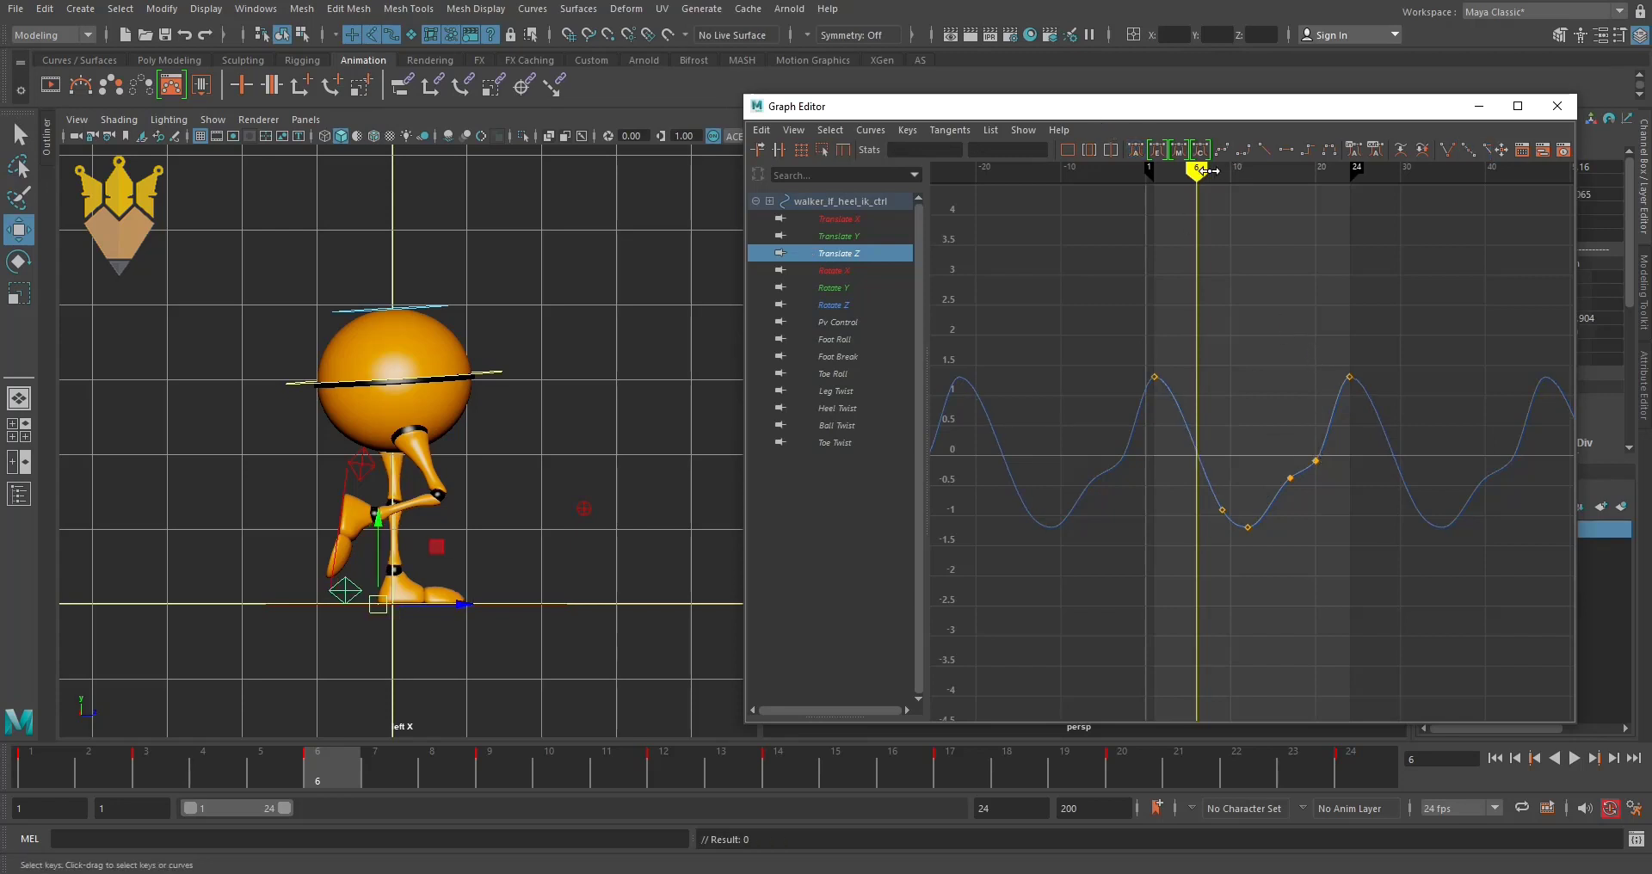
mouse_move(1209, 170)
mouse_down()
mouse_move(1187, 172)
mouse_move(1239, 195)
mouse_move(1099, 203)
mouse_move(1291, 250)
mouse_up()
- Select the right heel control, delete its Translate Z key at frame 17, and scrub on to check the foot
click(340, 599)
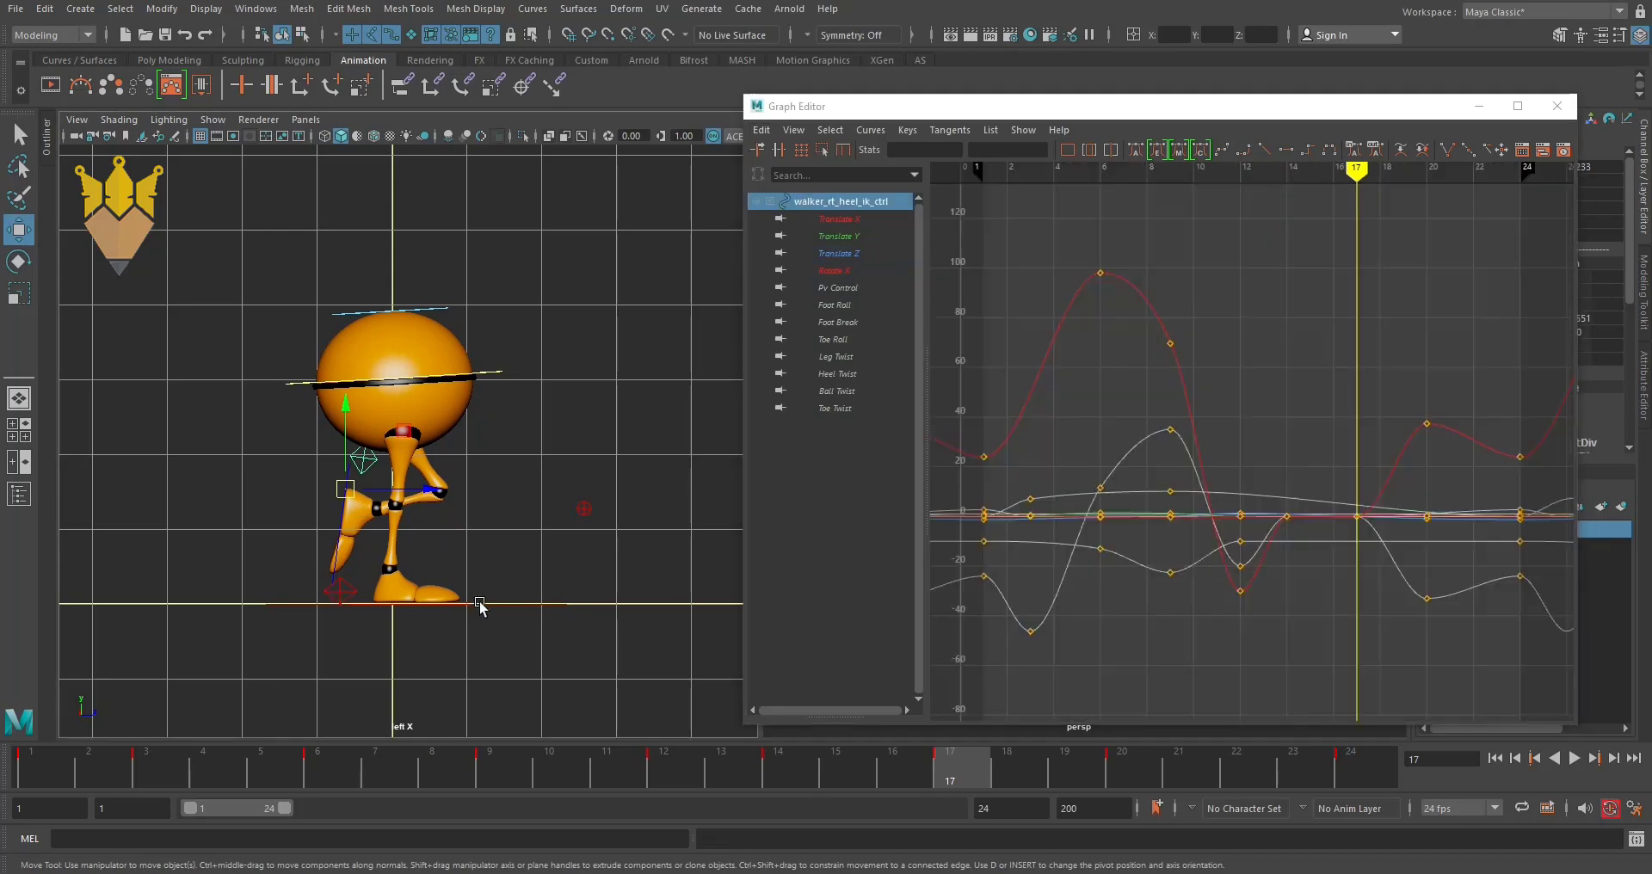
click(839, 254)
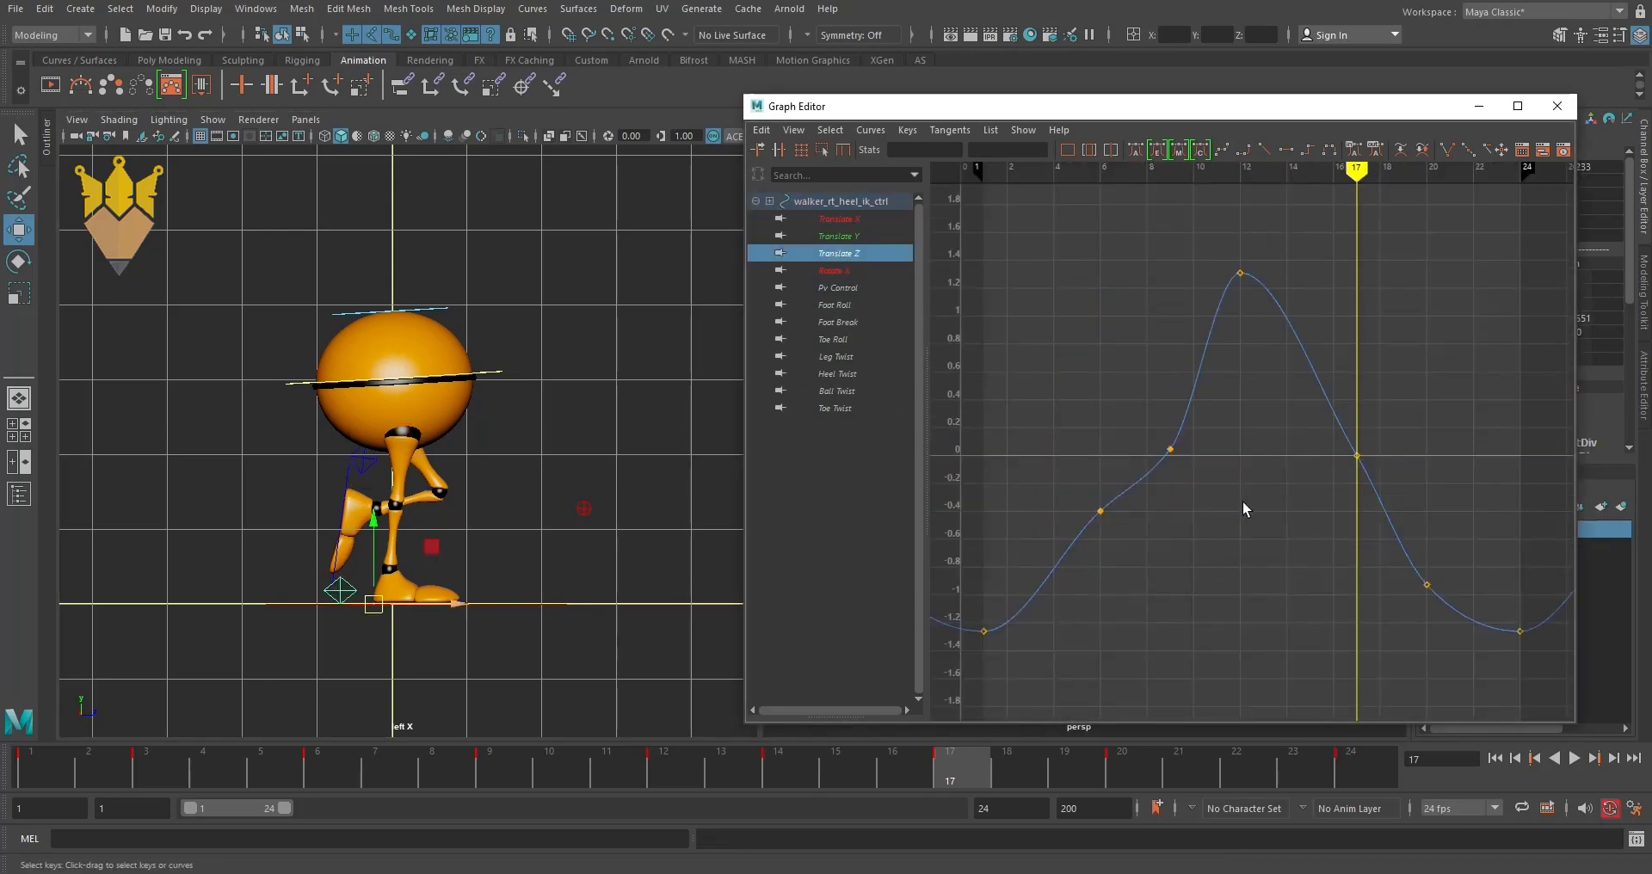
scroll(1412, 409, down, 3)
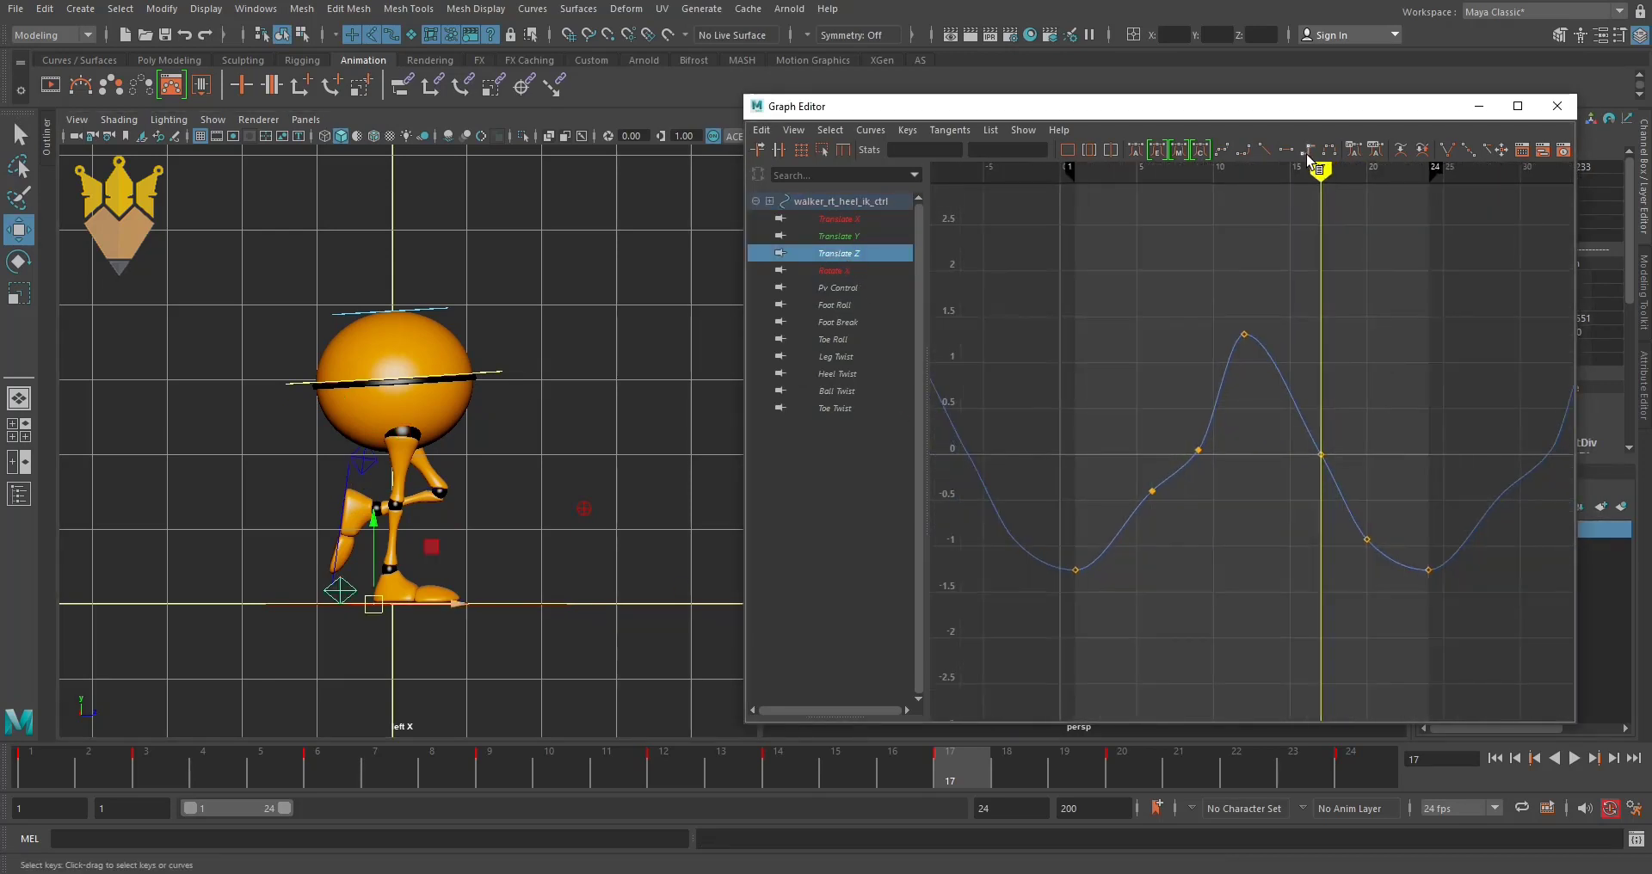
mouse_move(1325, 178)
mouse_down()
mouse_move(1285, 186)
mouse_move(1325, 210)
mouse_up()
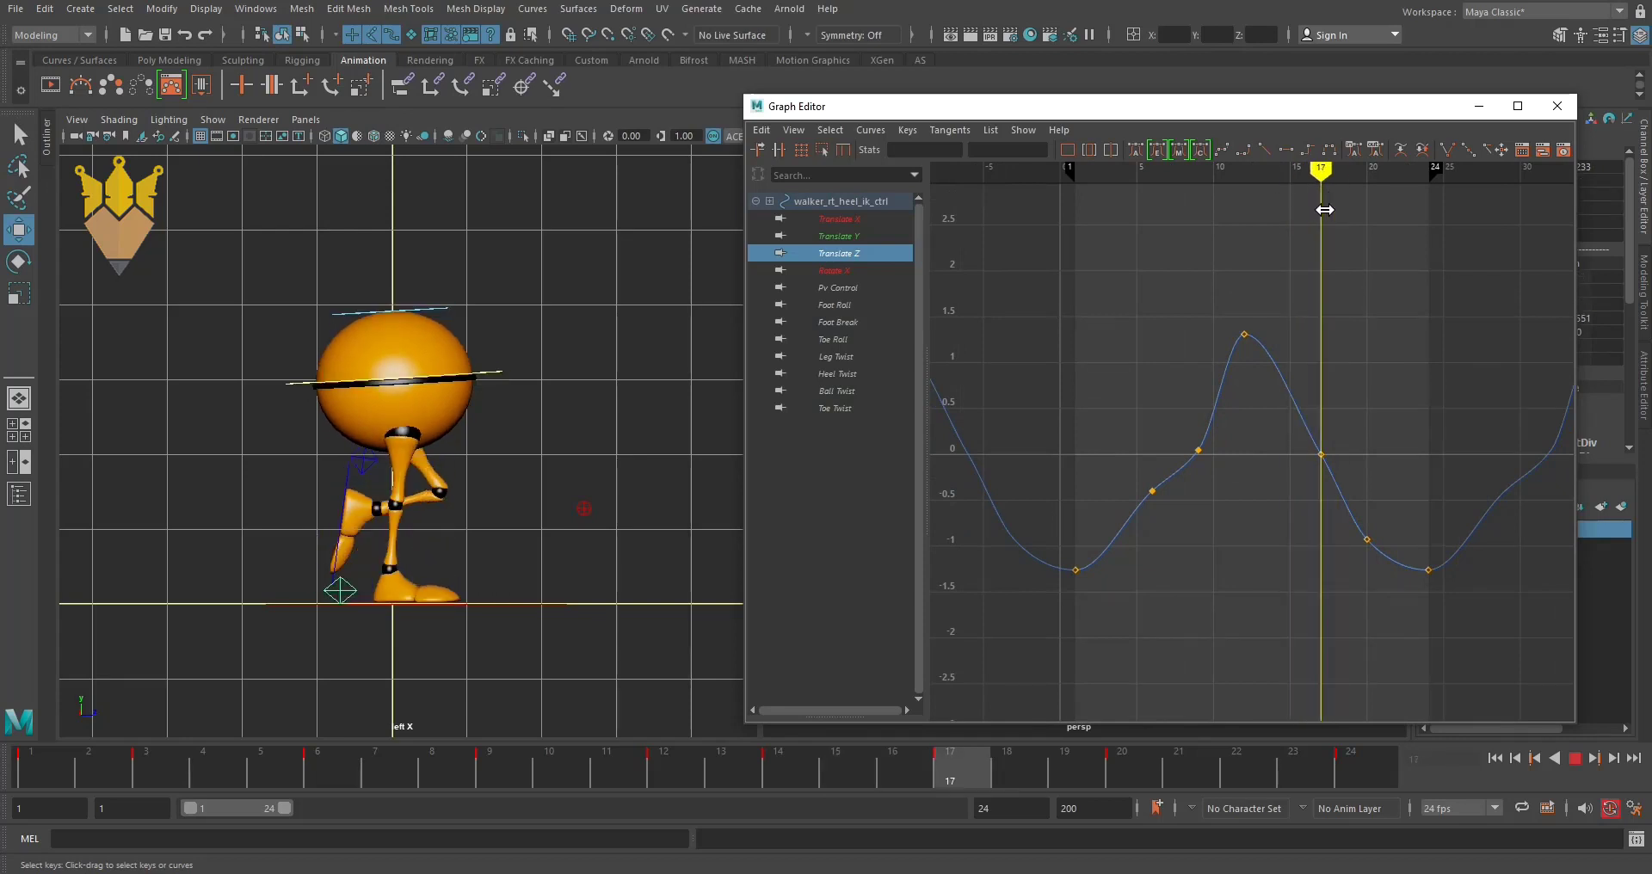
drag(1325, 451, 1303, 466)
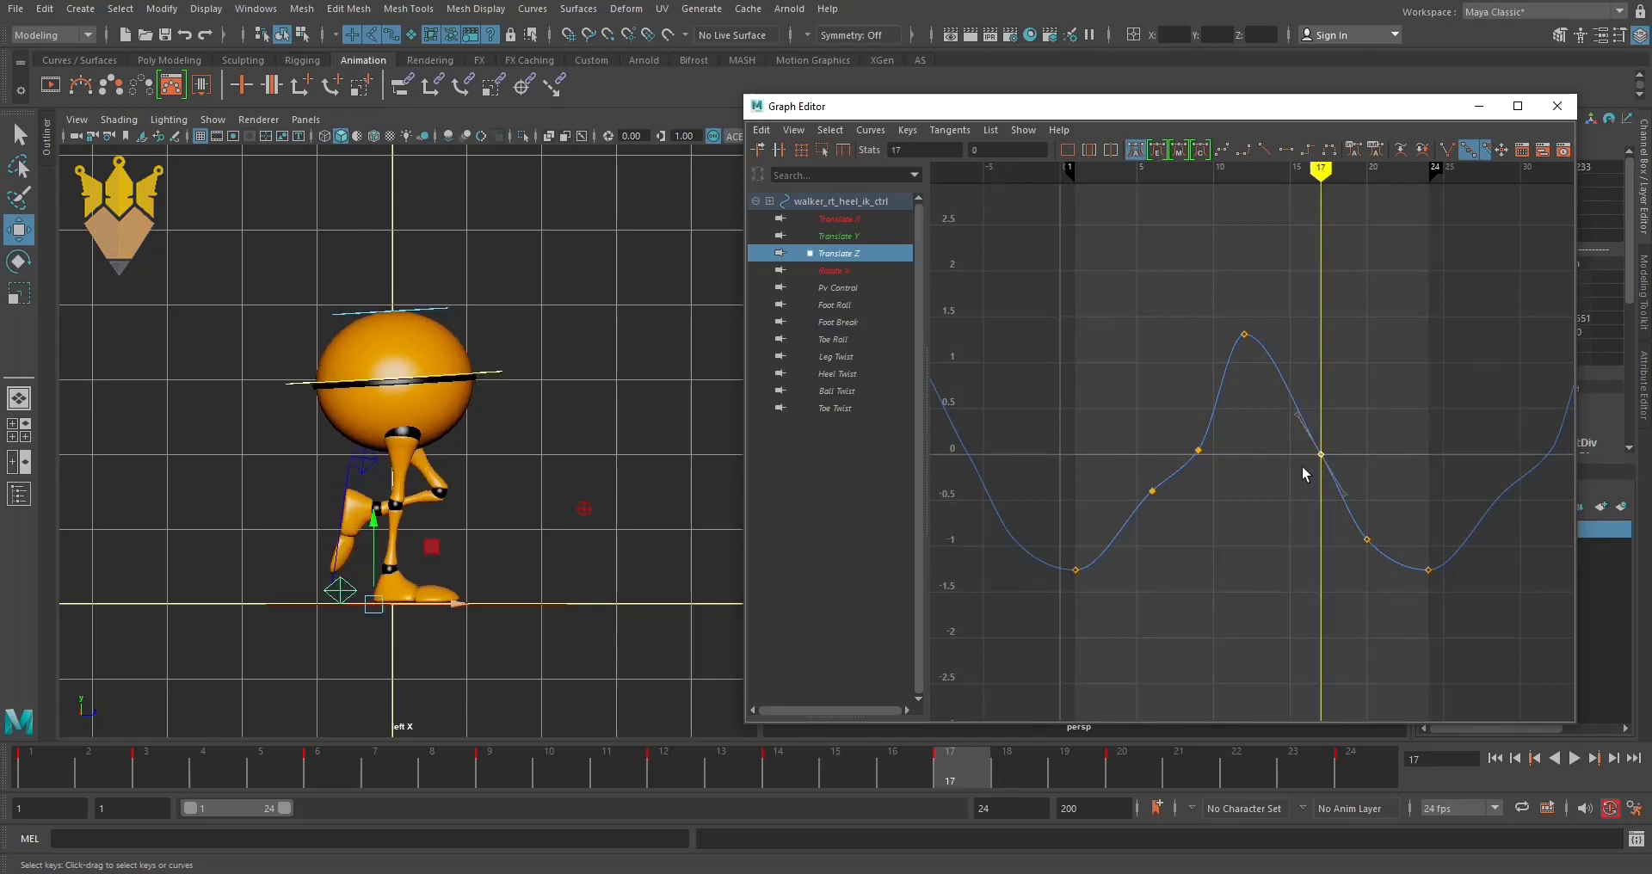
key(Delete)
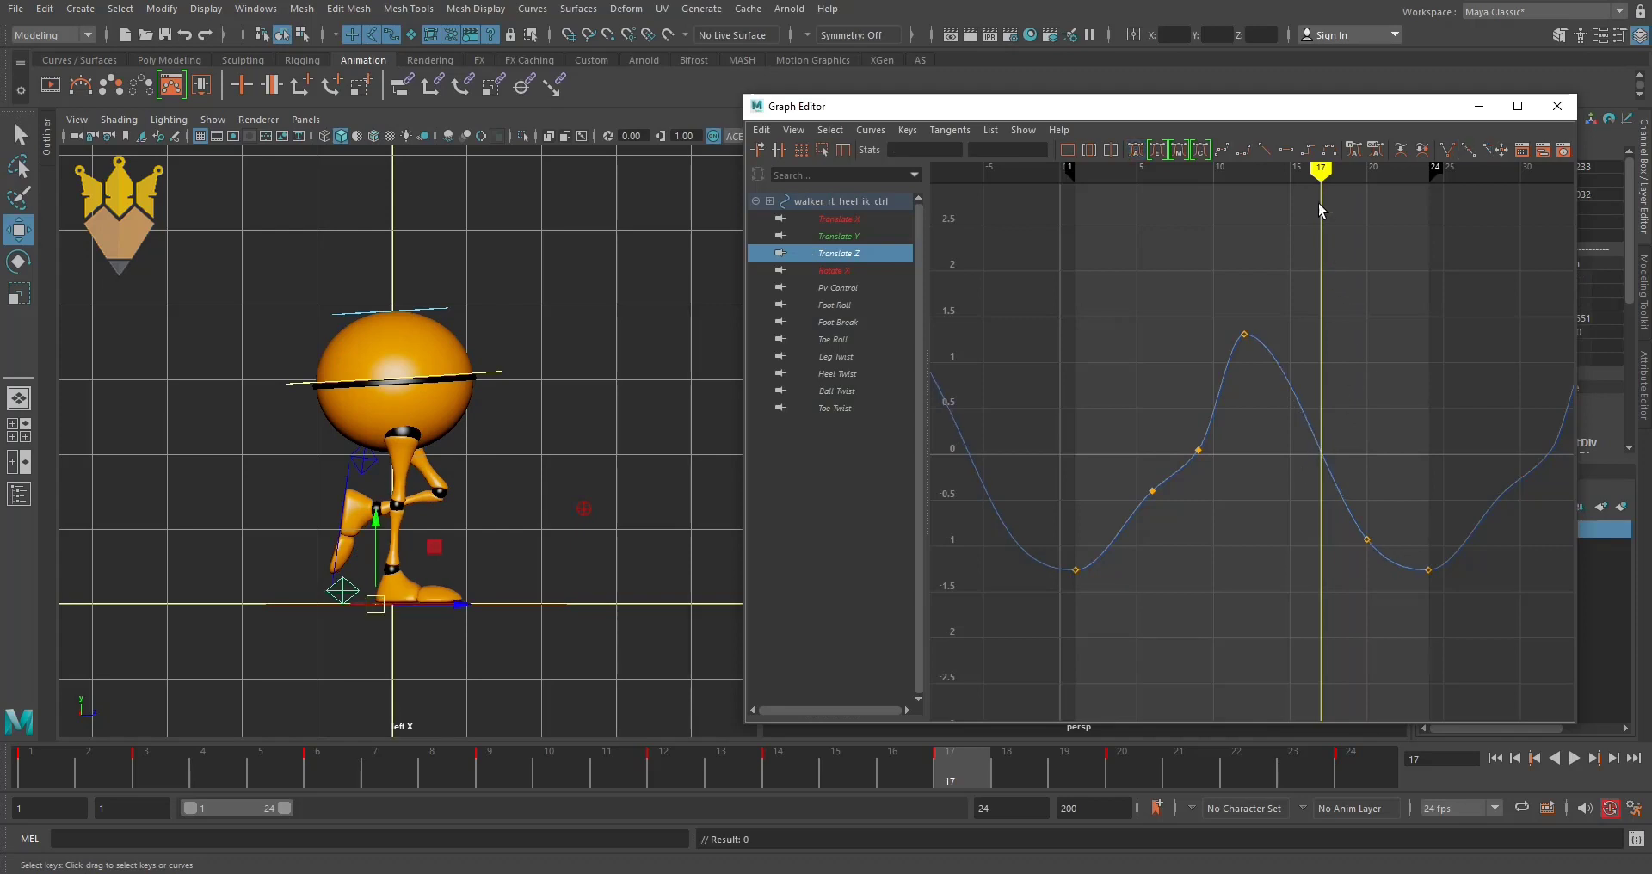
mouse_move(1319, 172)
mouse_down()
mouse_move(1230, 187)
mouse_move(1434, 305)
mouse_move(1397, 302)
mouse_up()
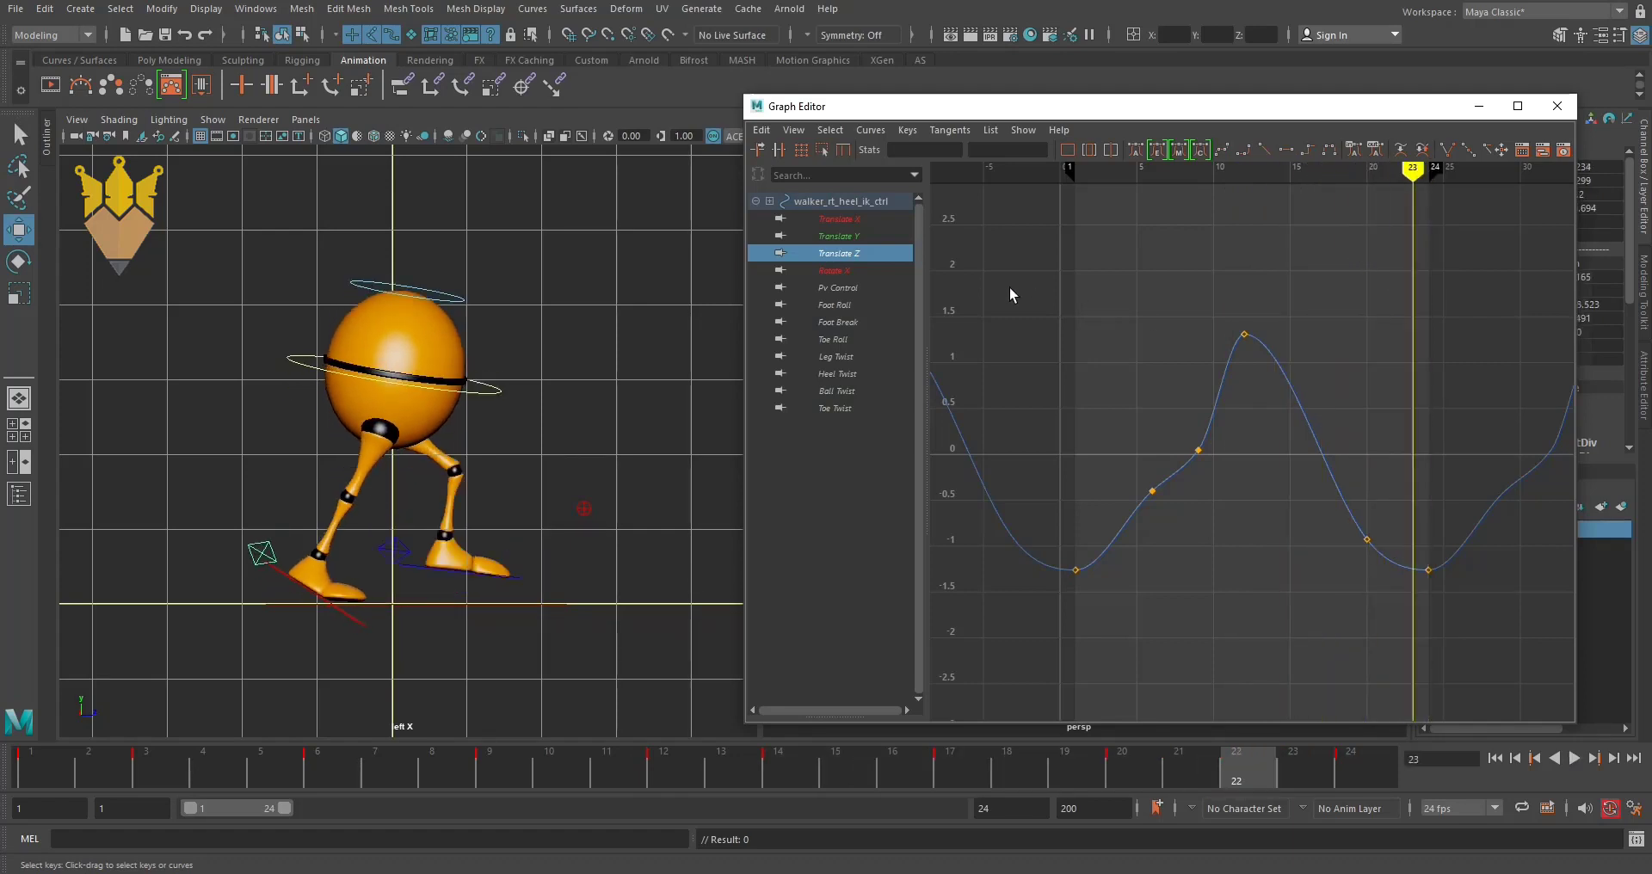
- Select the left heel control and review its Translate X, Translate Y, Translate Z and Rotate X curves one by one
click(397, 551)
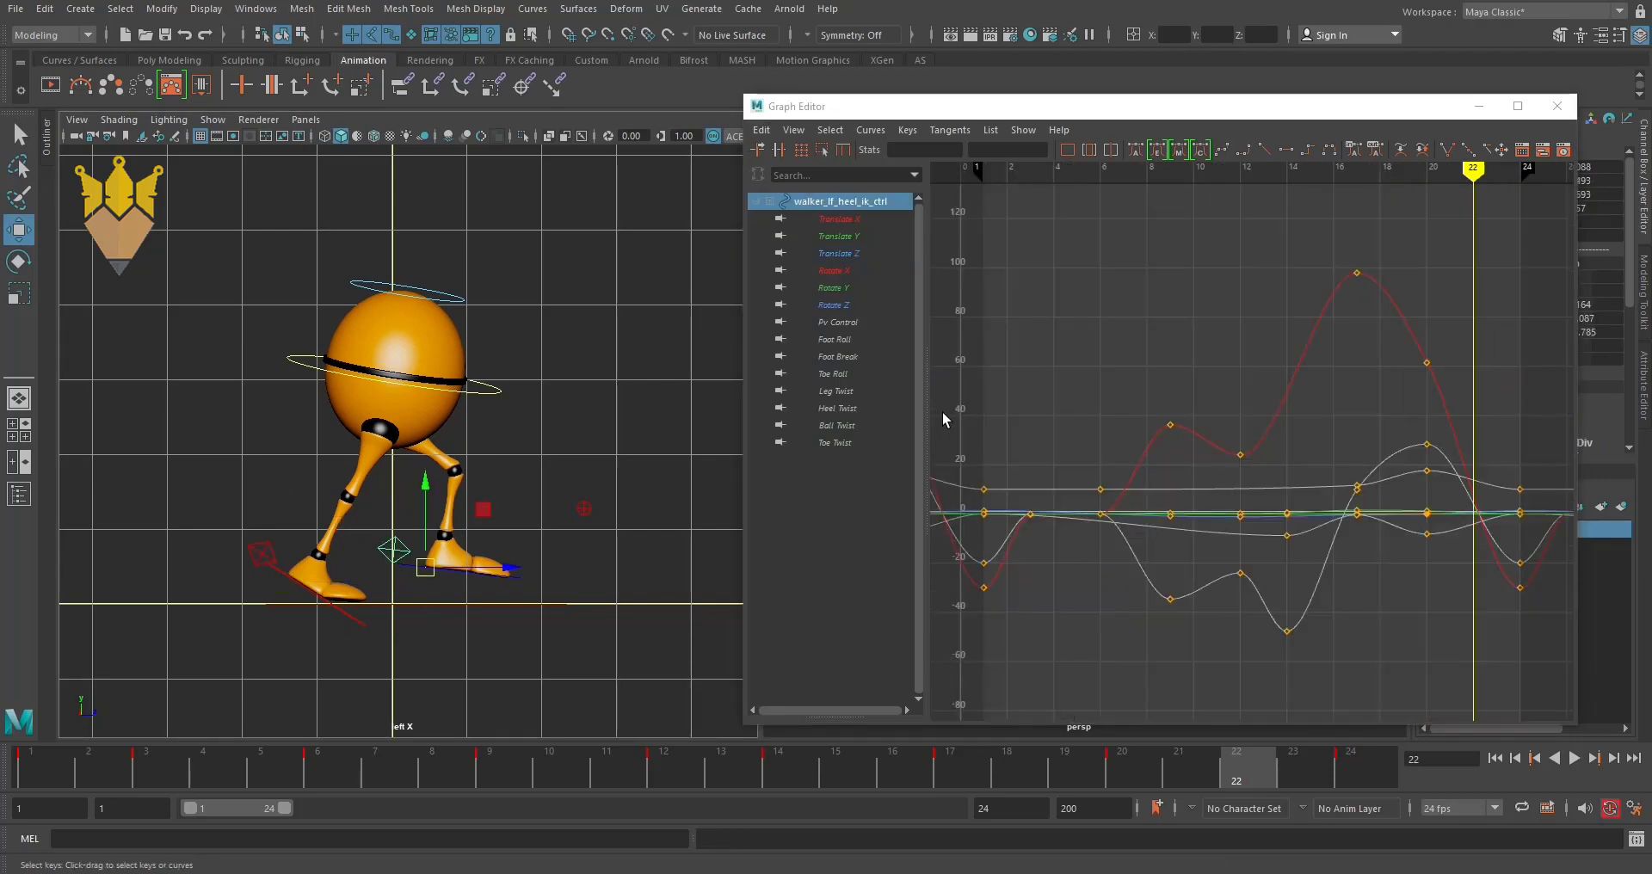
click(828, 220)
click(835, 235)
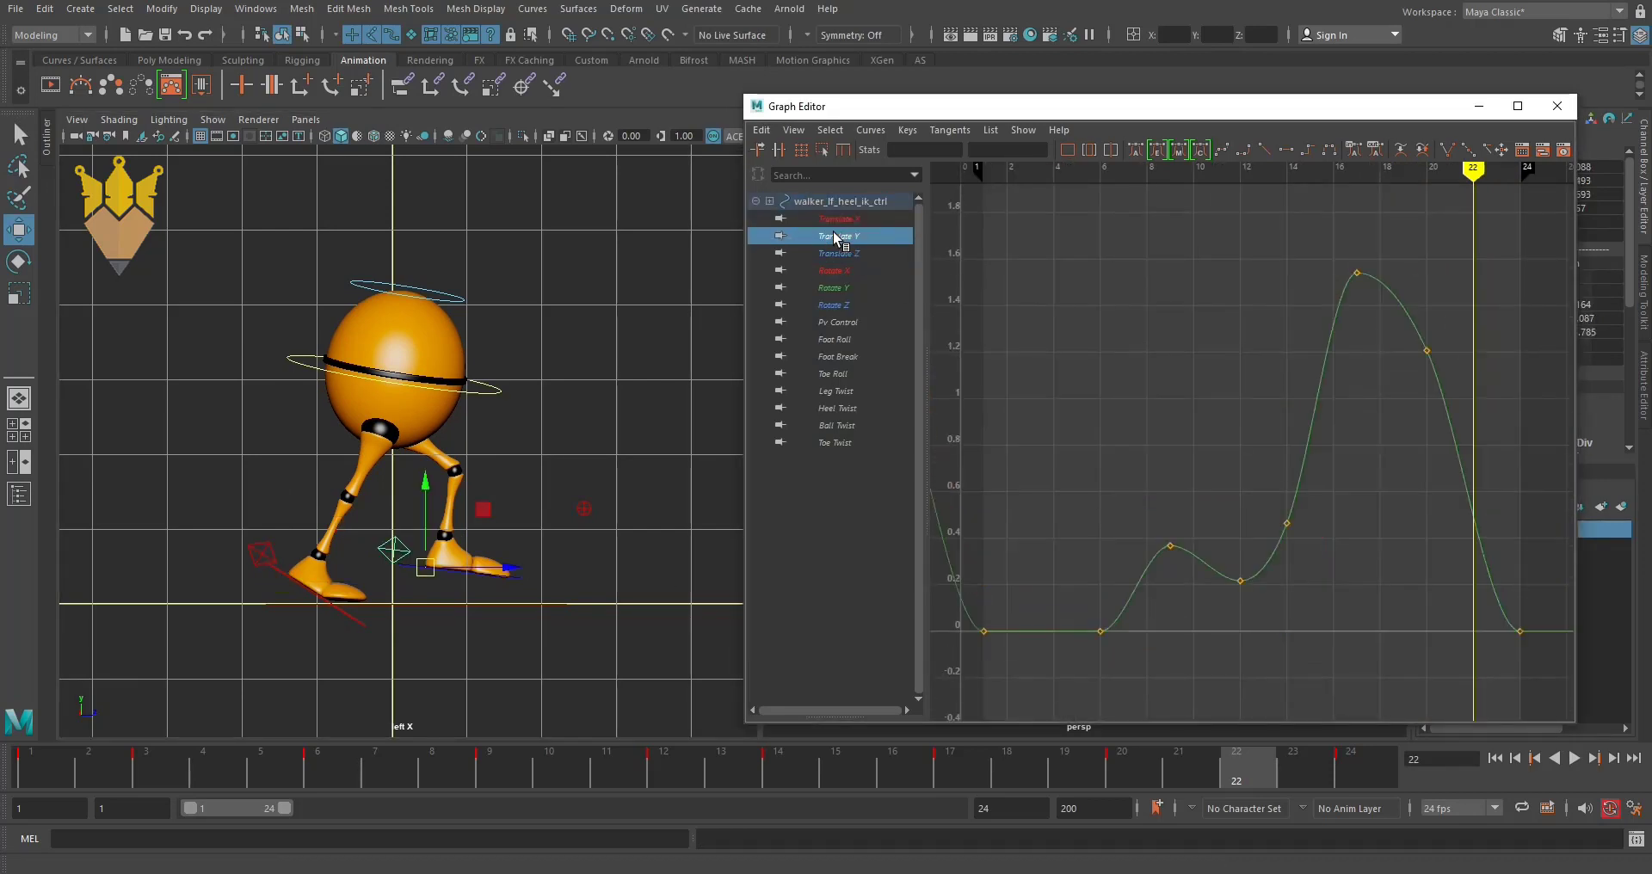
click(839, 250)
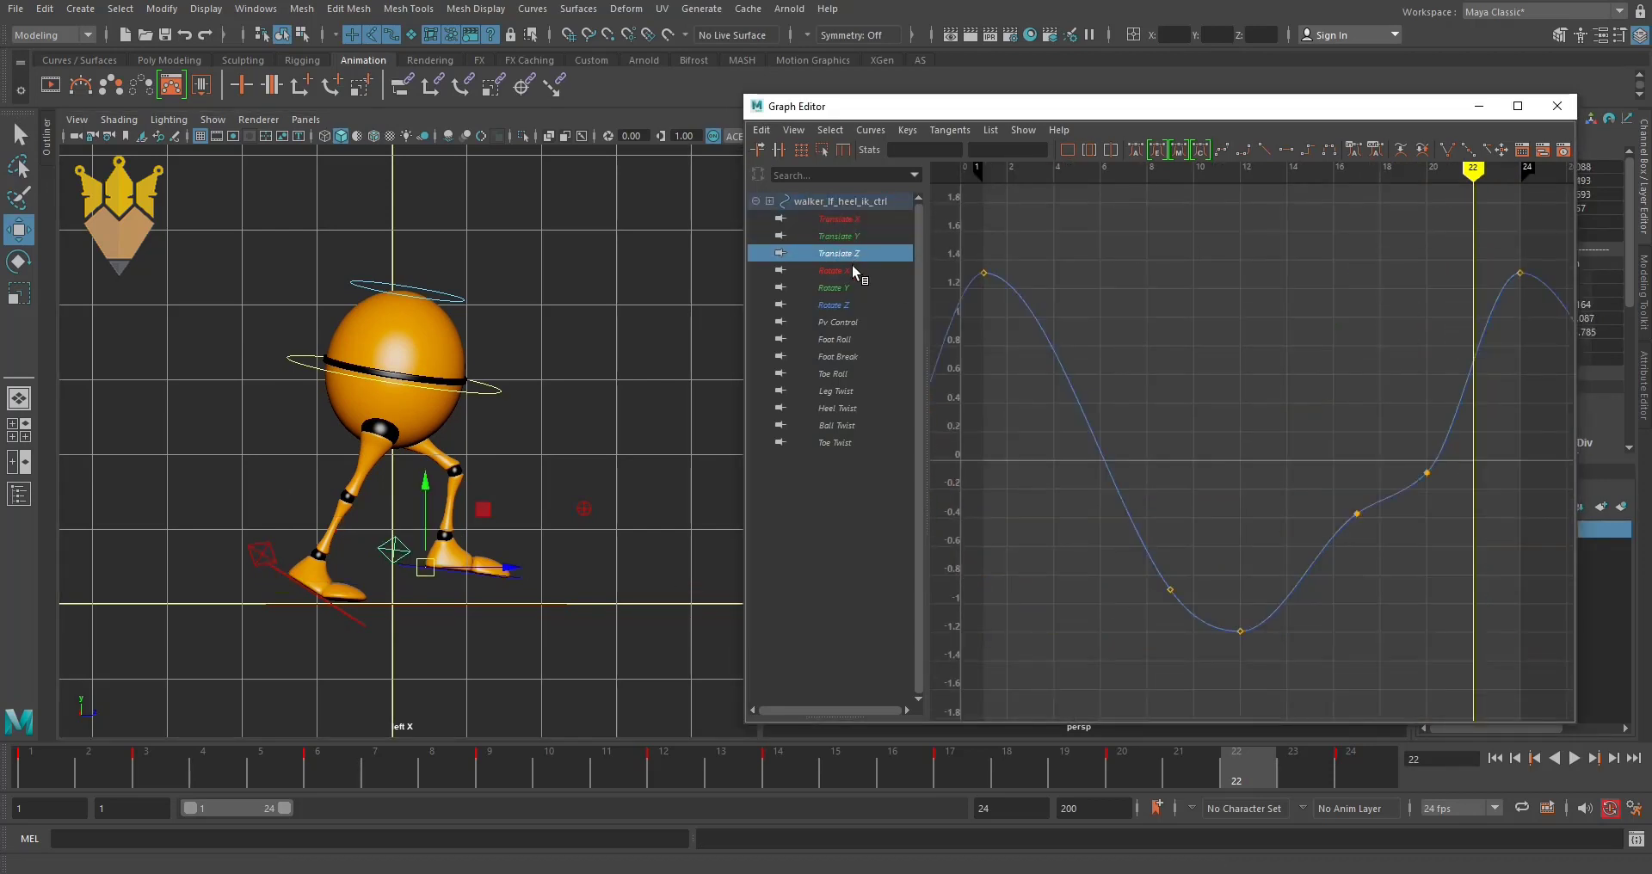
click(843, 269)
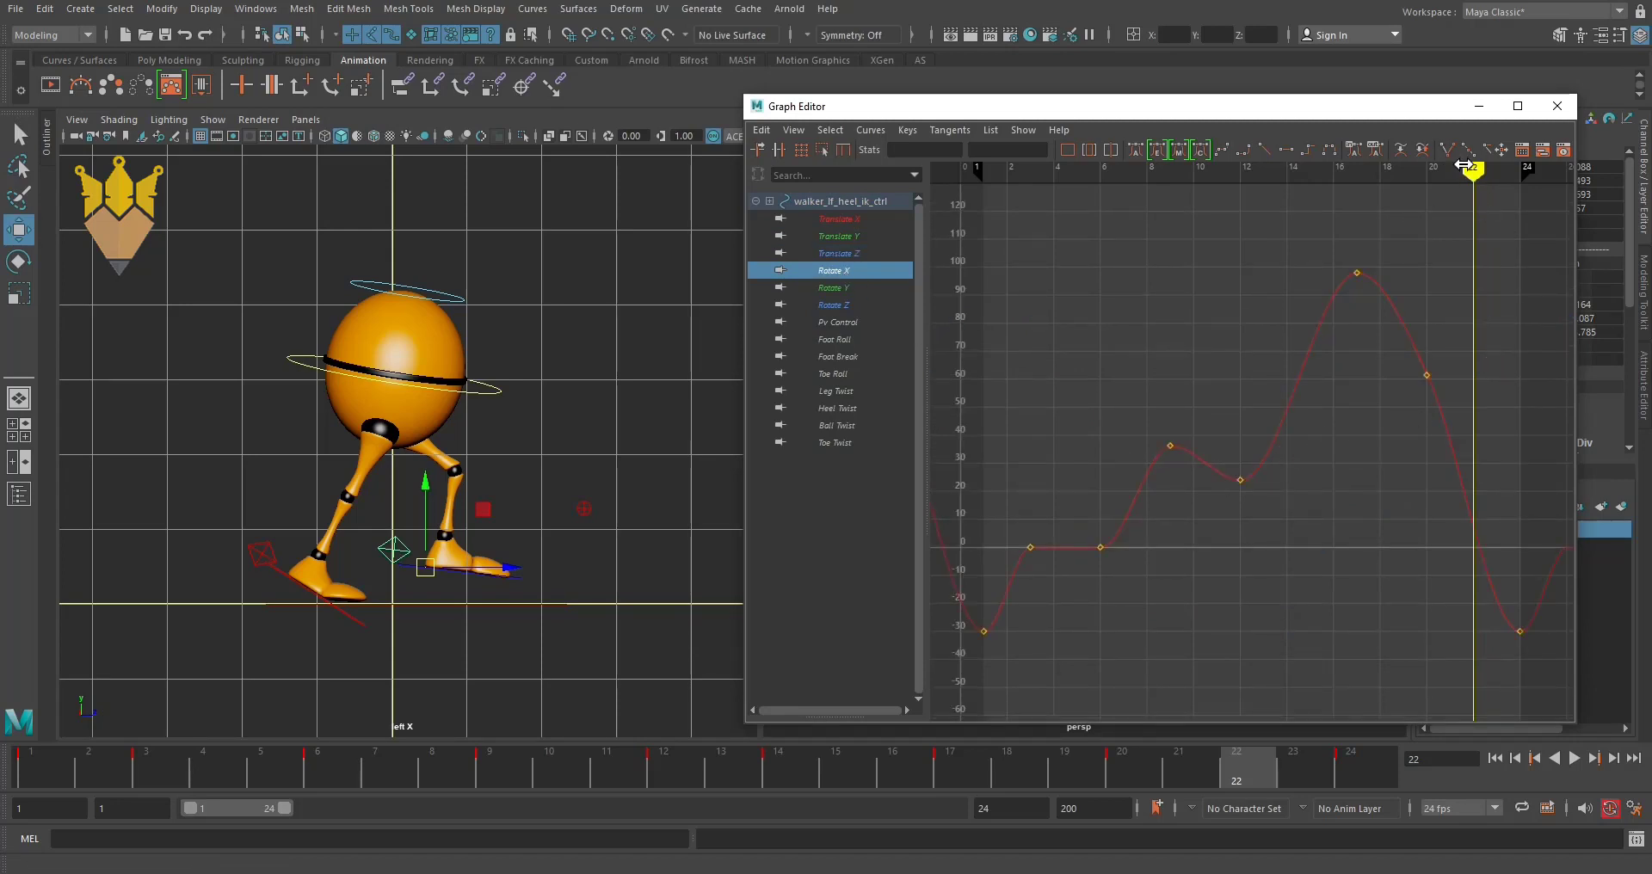
- Go to frame 20, try shifting the left heel's Rotate X key there, and undo the change
drag(1463, 166, 1426, 166)
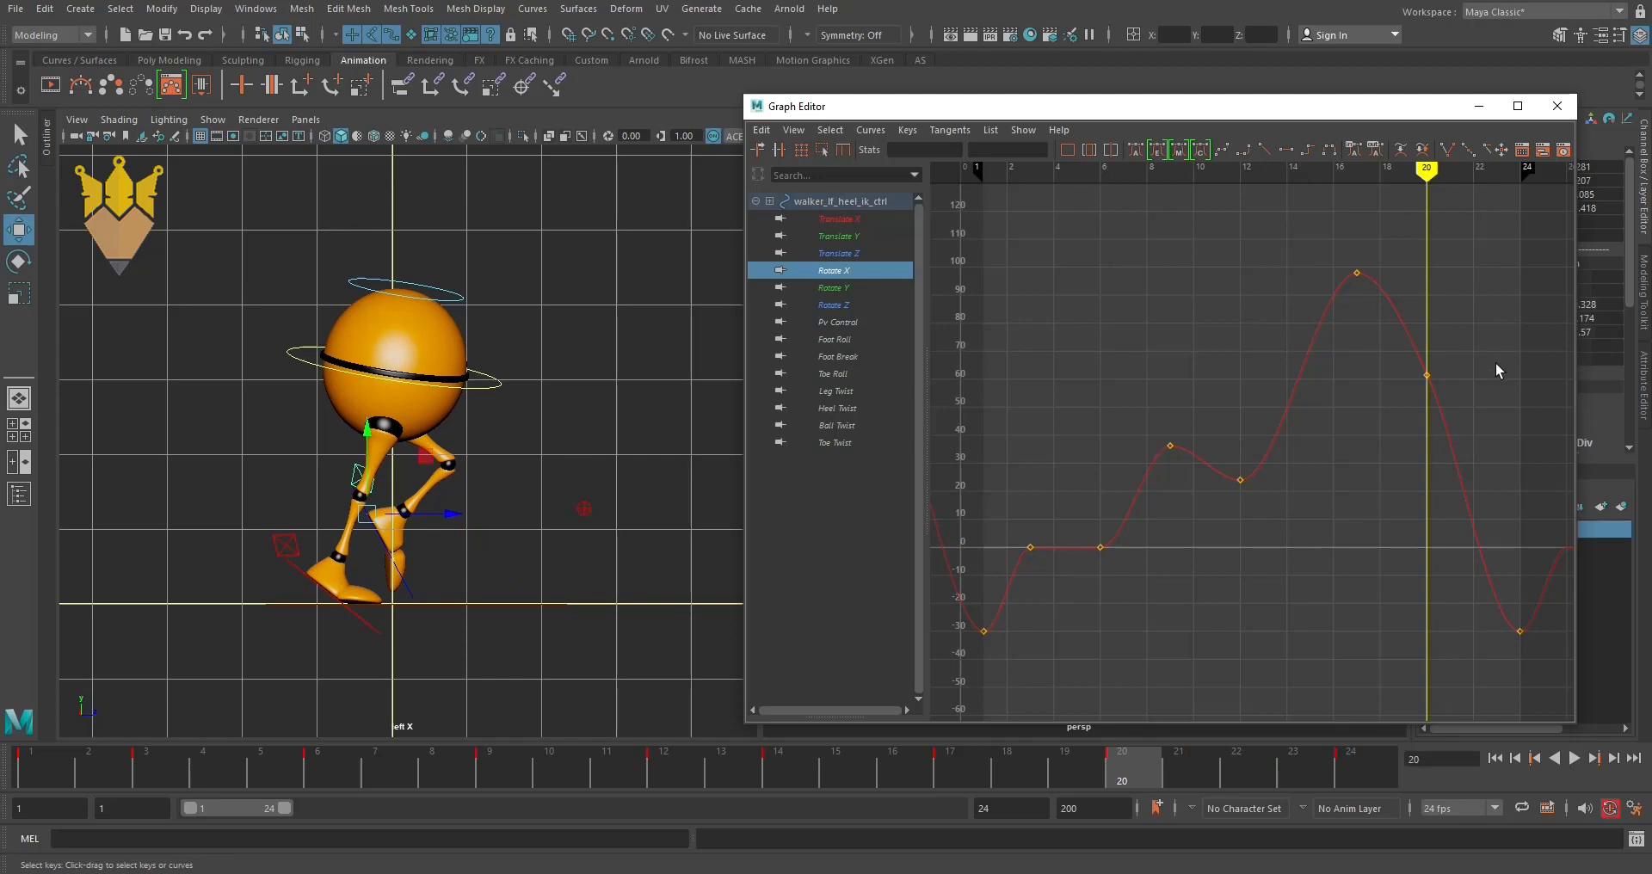
drag(1474, 346, 1364, 468)
mouse_move(1364, 461)
shift+middle_down()
mouse_move(1365, 446)
mouse_move(1376, 490)
mouse_move(1376, 470)
shift+middle_up()
key(ctrl+z)
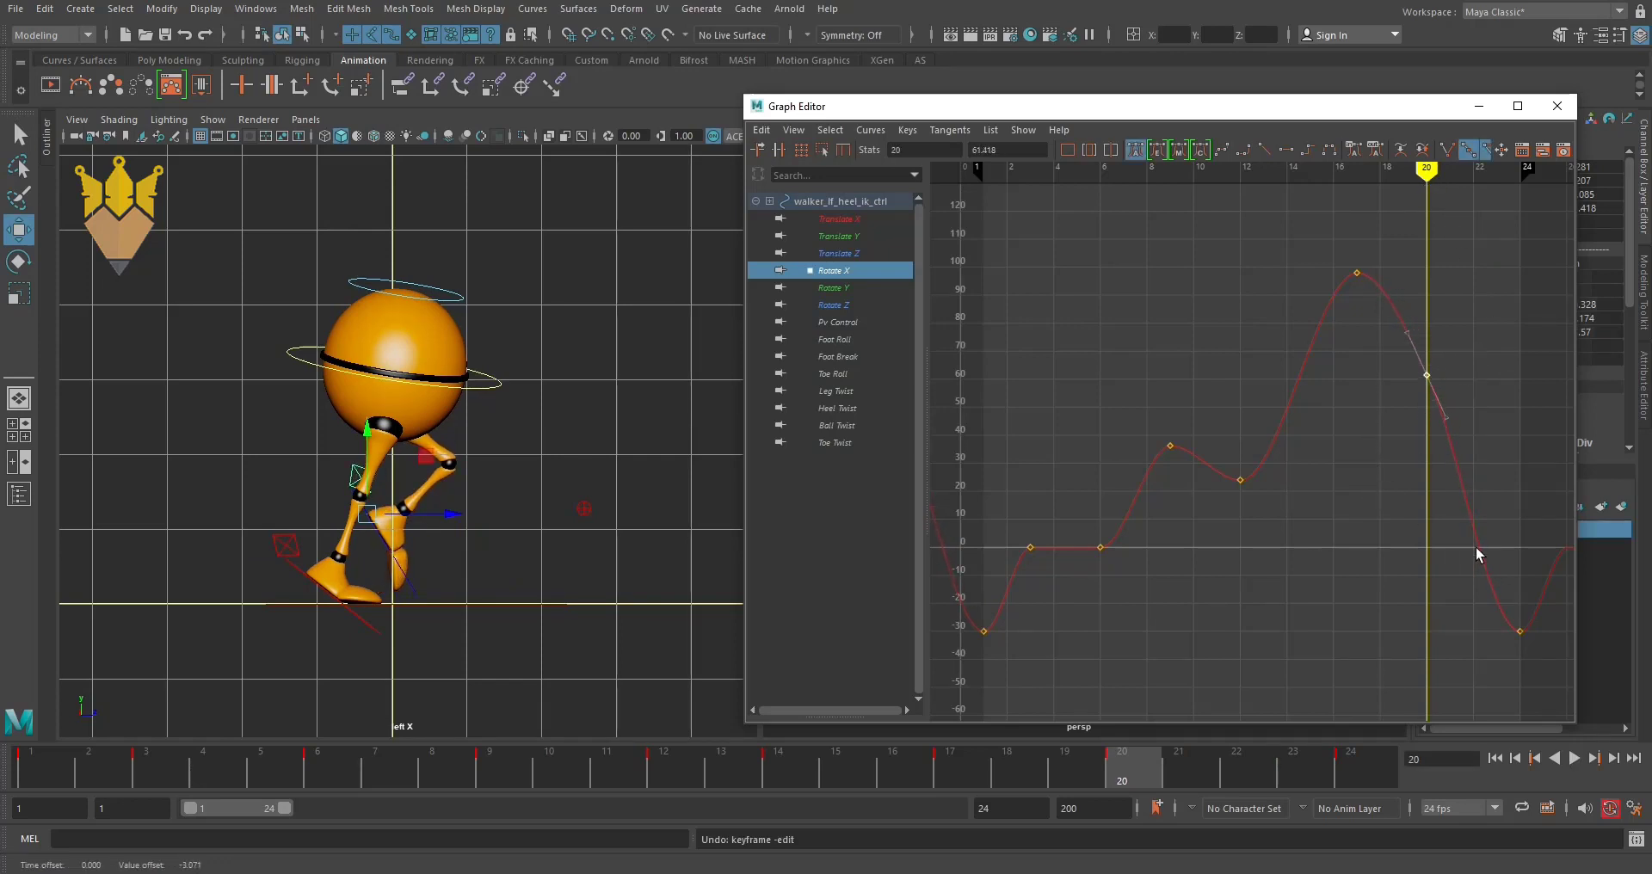
scroll(1368, 559, down, 2)
scroll(1362, 556, down, 2)
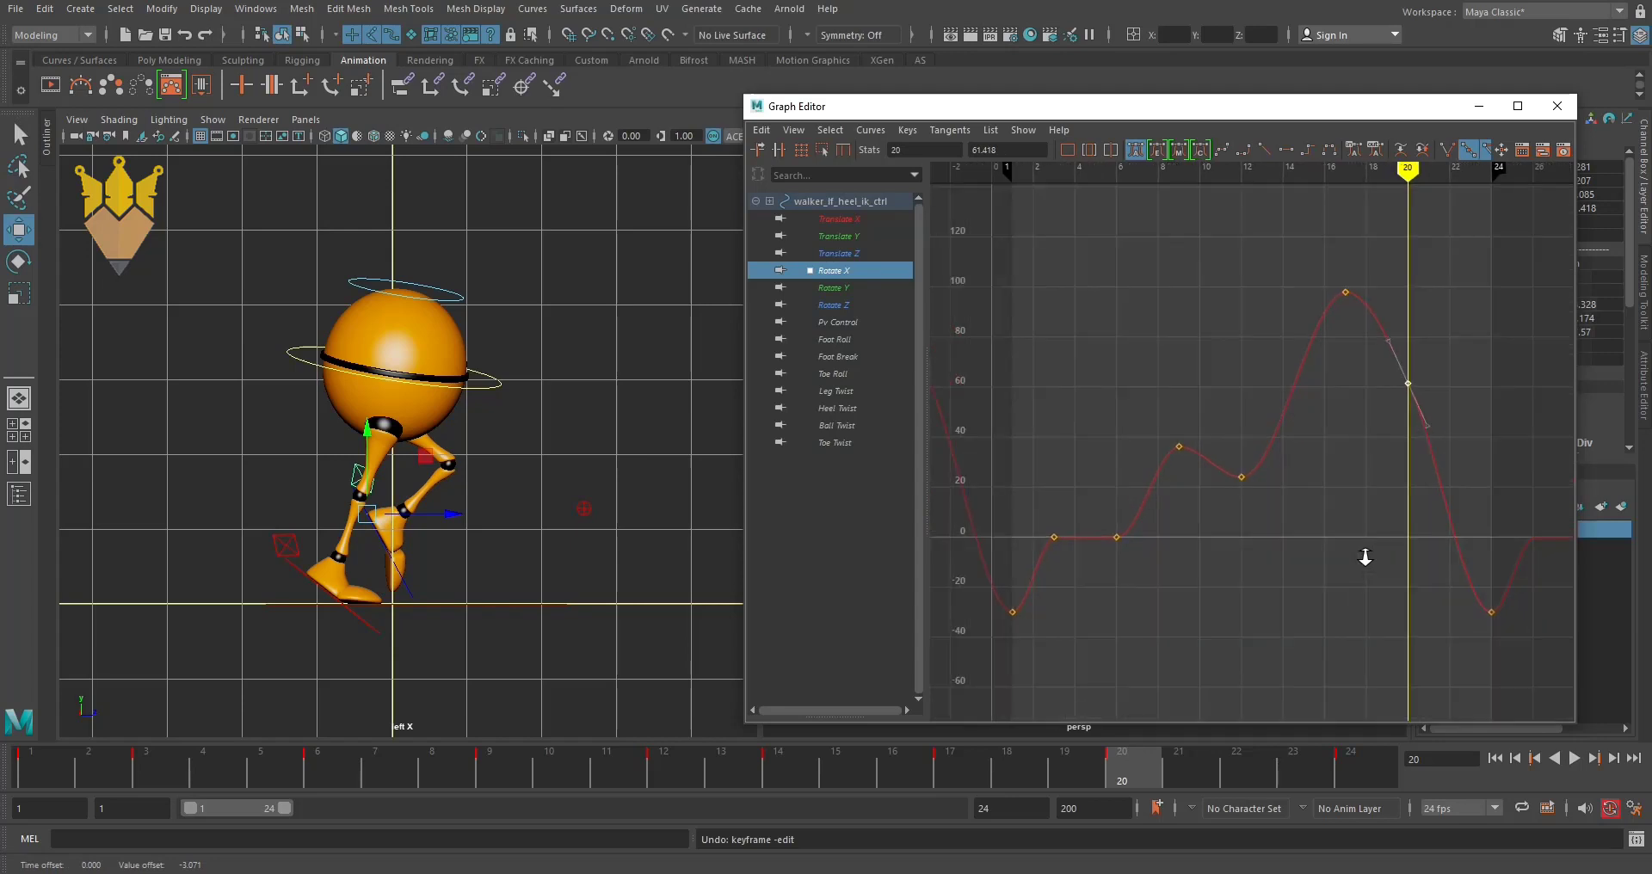
- Delete all keys on the left heel's Rotate Y and Rotate Z curves
click(852, 290)
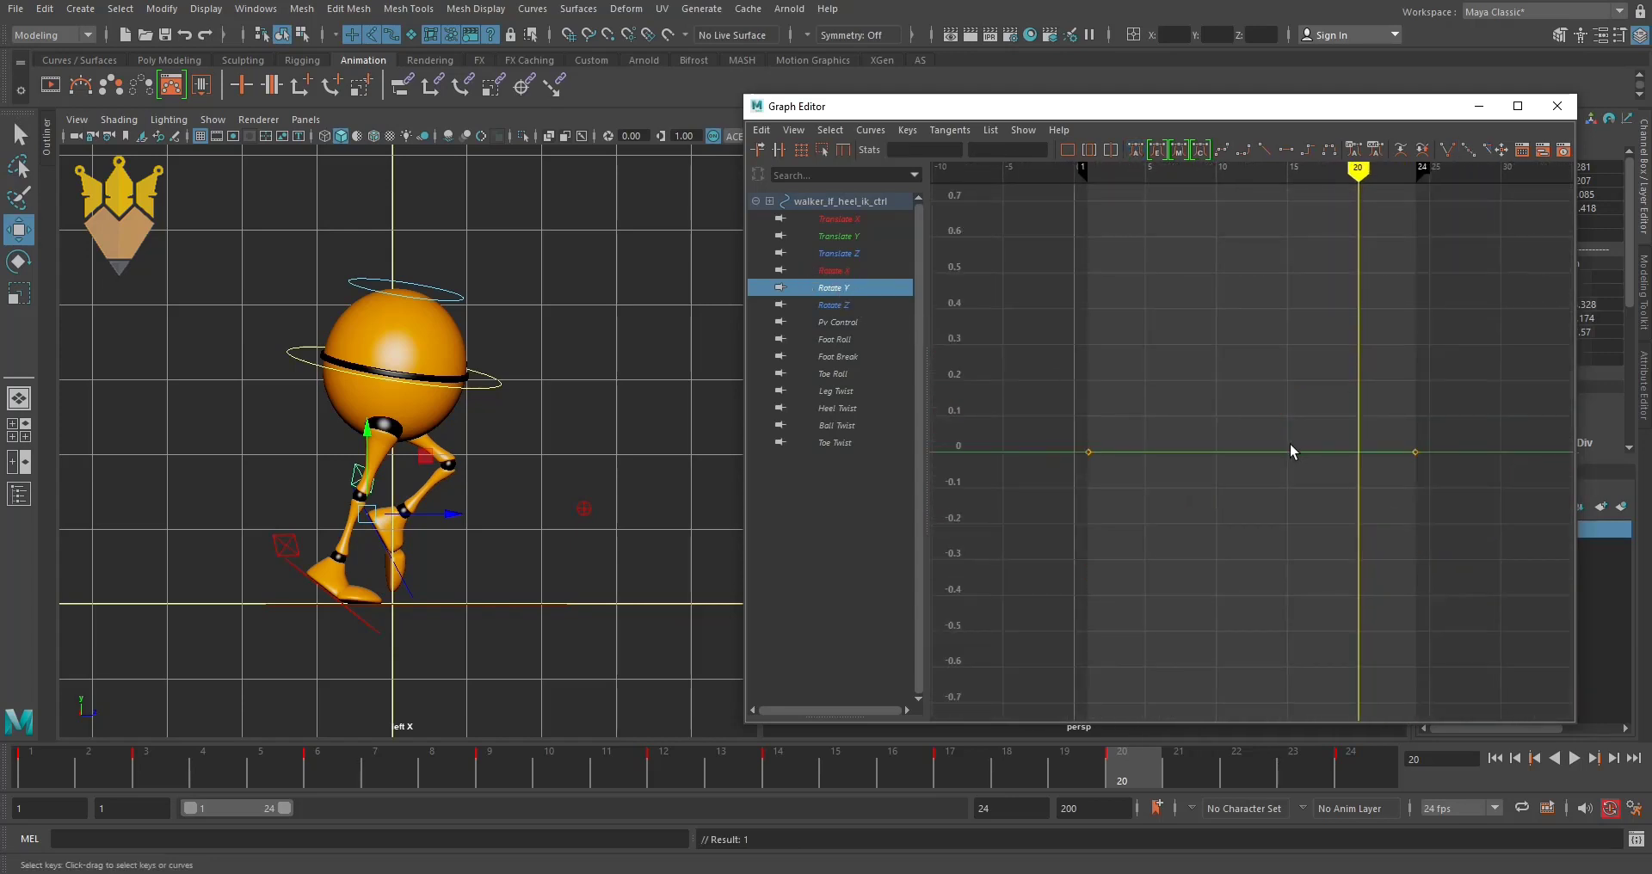
drag(1009, 365, 1504, 587)
key(Delete)
click(839, 288)
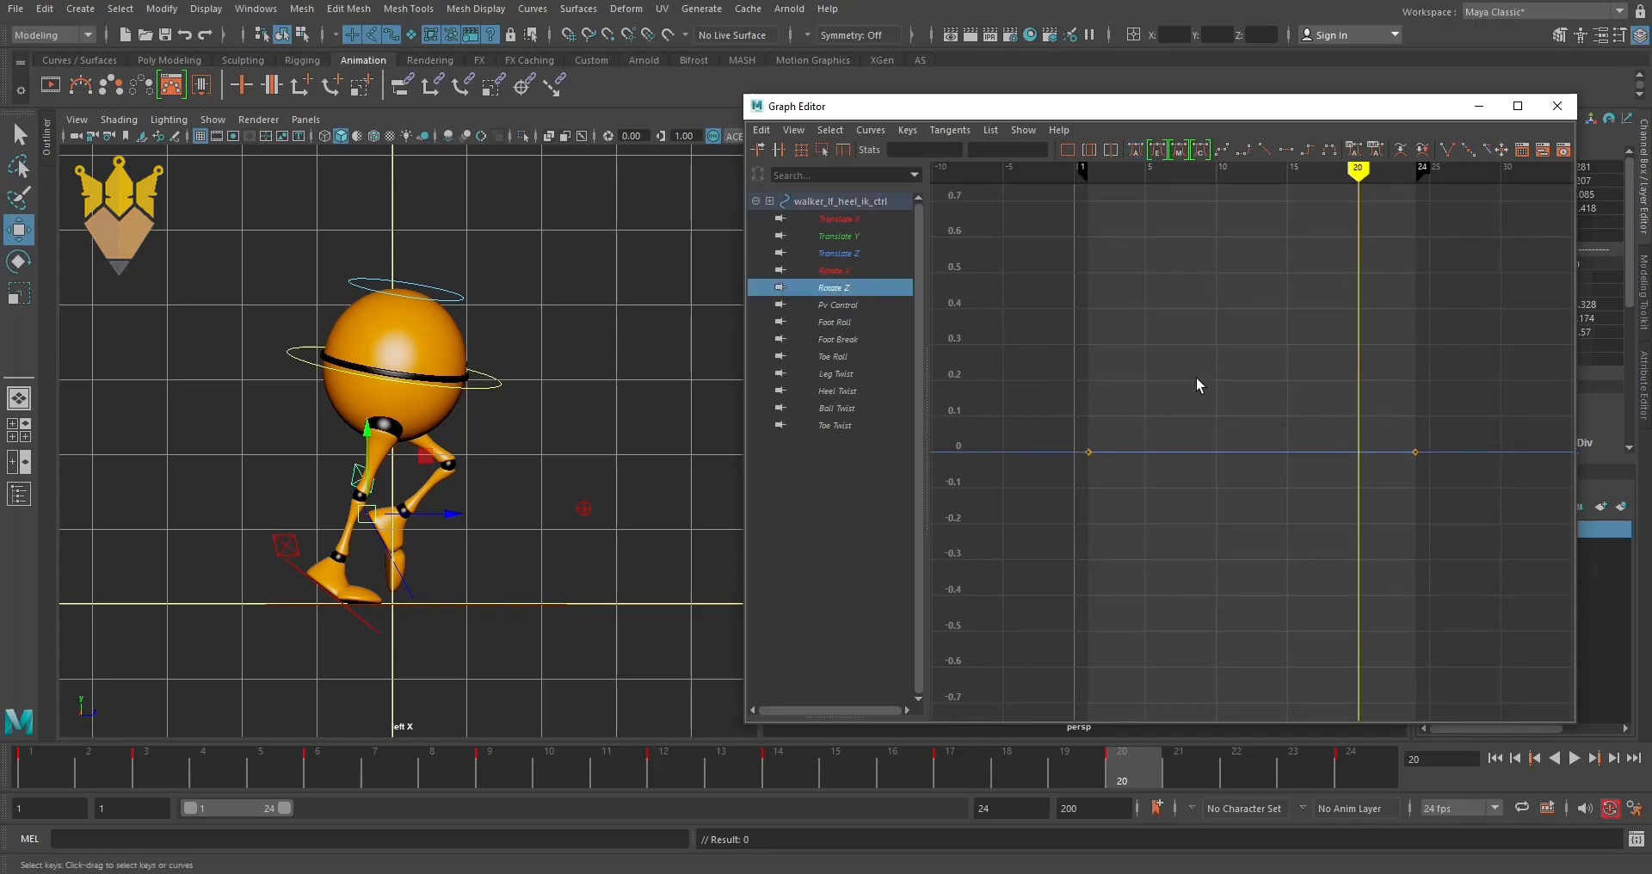
drag(1027, 378, 1442, 559)
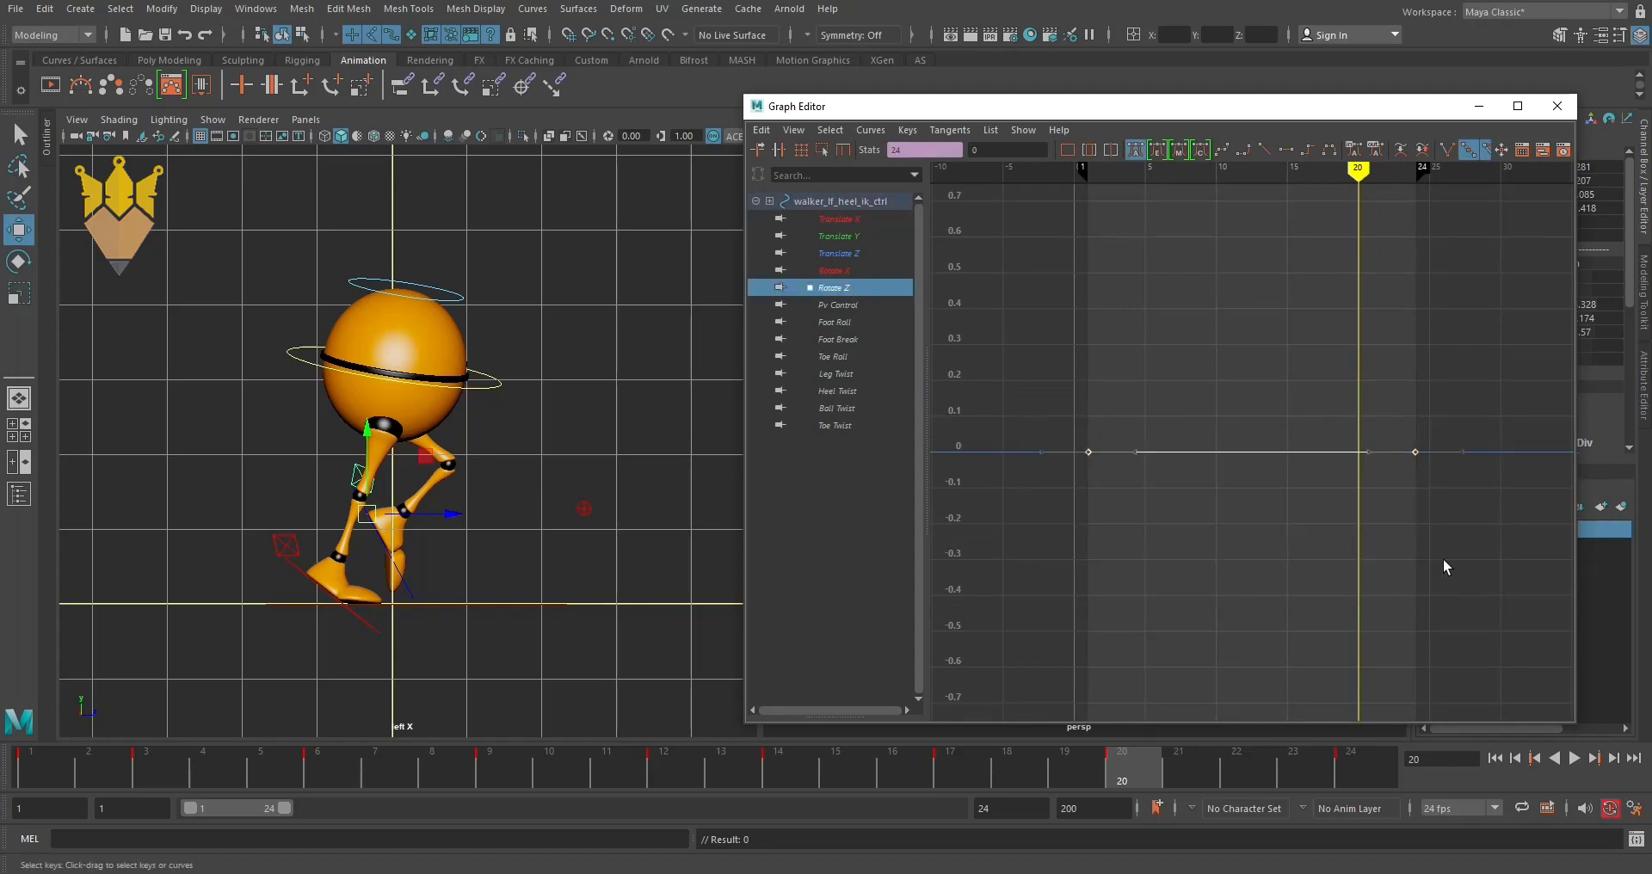
key(f)
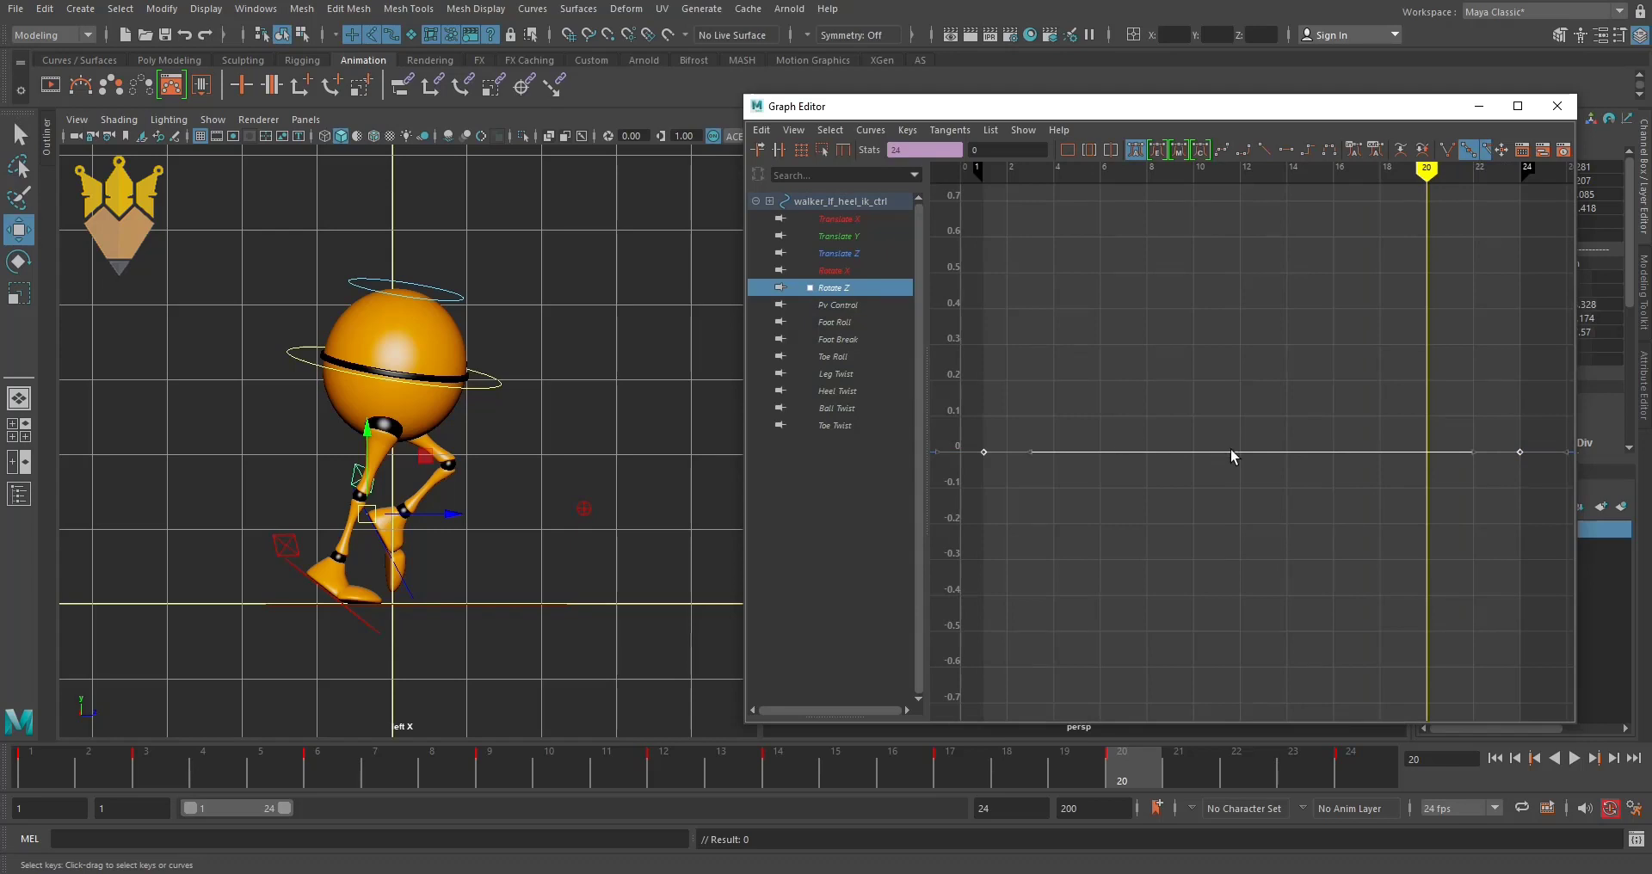
key(Delete)
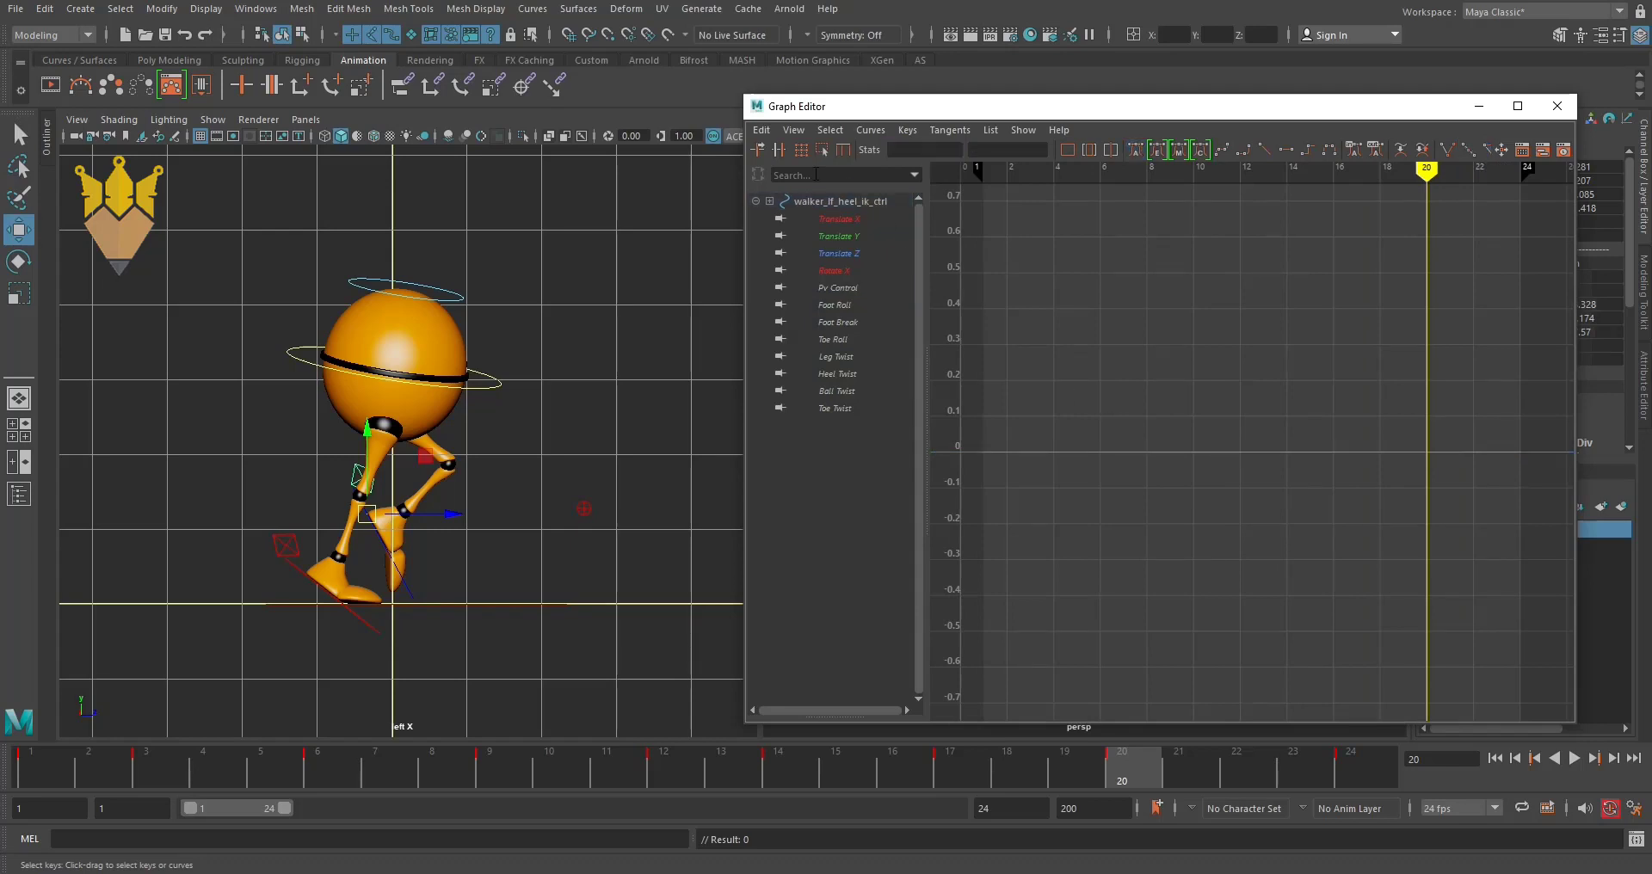
- Examine the left heel's Translate X curve across all its keys
click(843, 220)
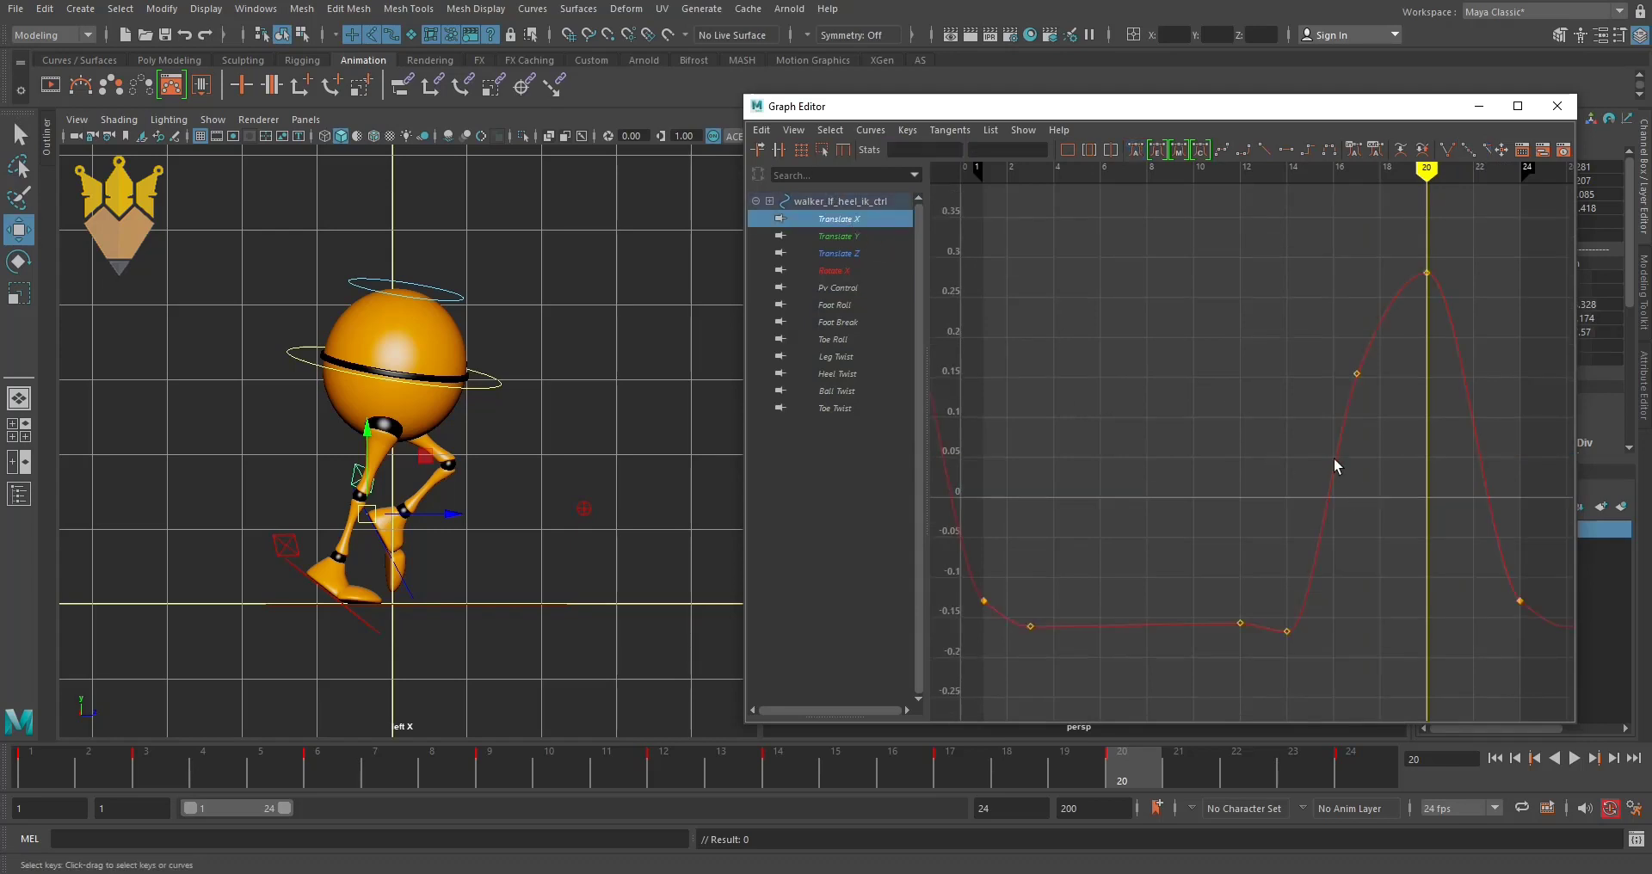
scroll(1259, 447, down, 3)
drag(1062, 305, 1498, 631)
alt+shift+right_drag(1437, 398, 1293, 580)
click(1290, 581)
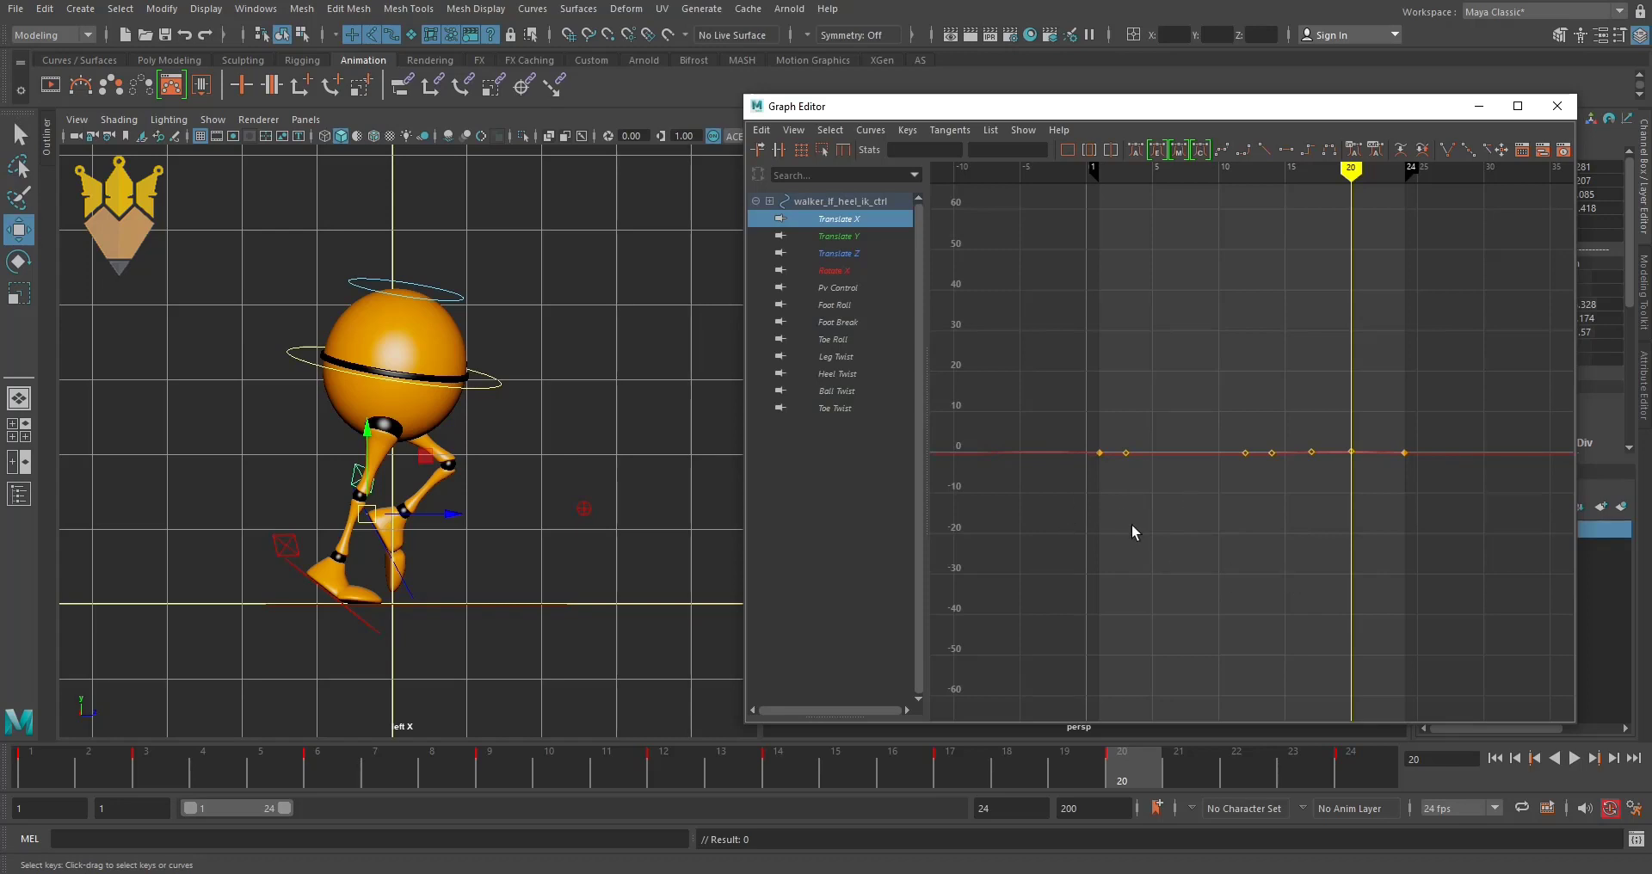
key(a)
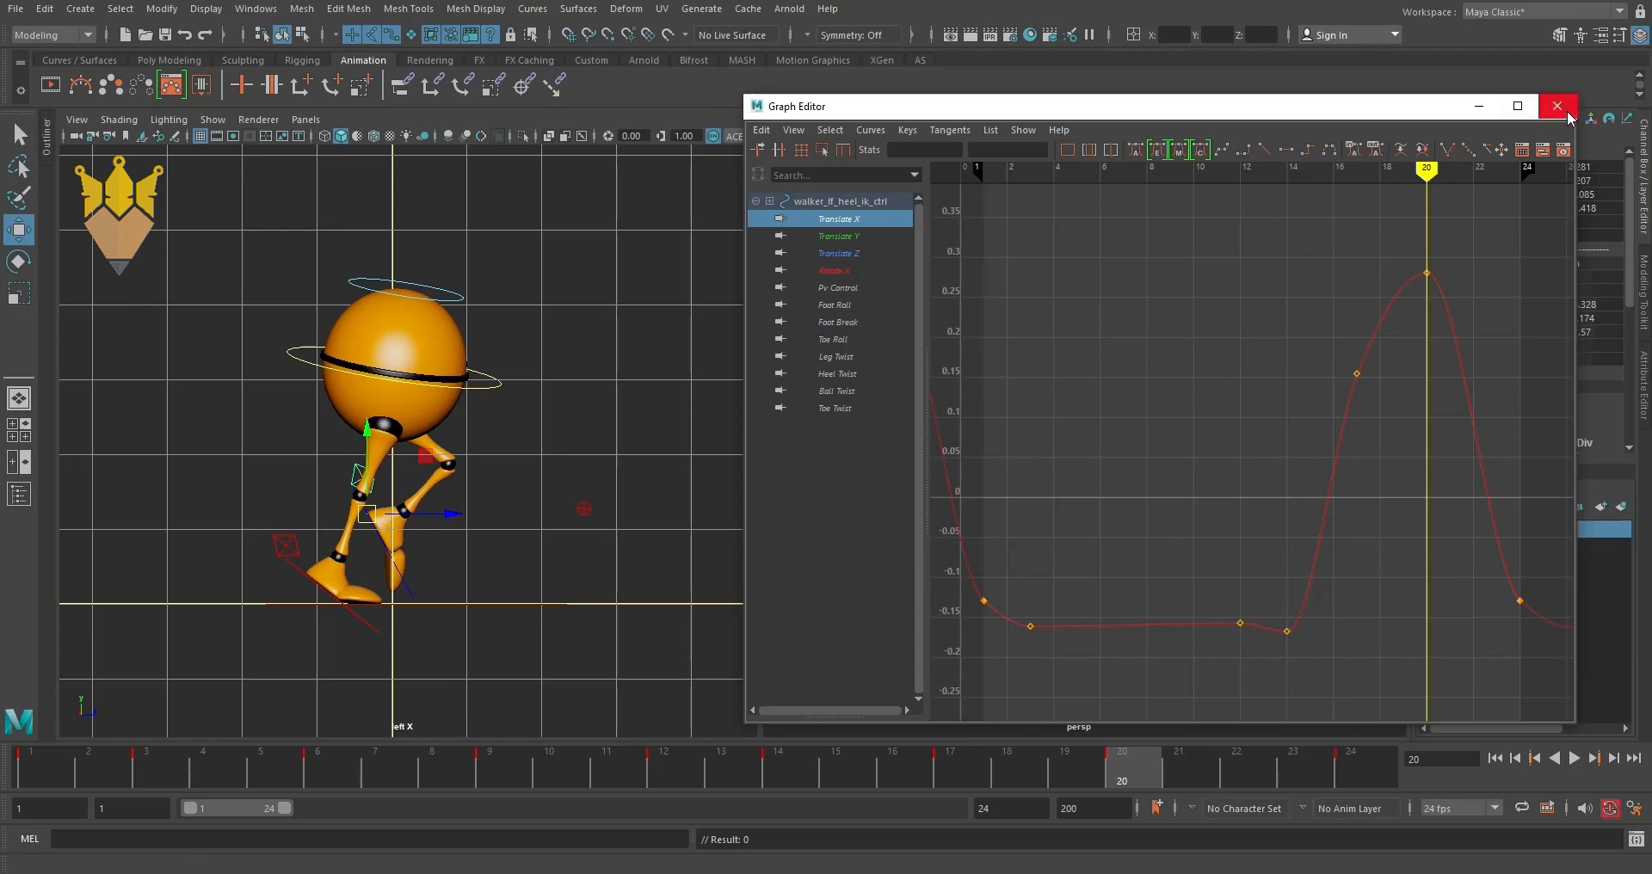
- Check the curves of CTRL_Main and CTRL_Top, minimize the Graph Editor, and clear the selection
click(486, 383)
key(a)
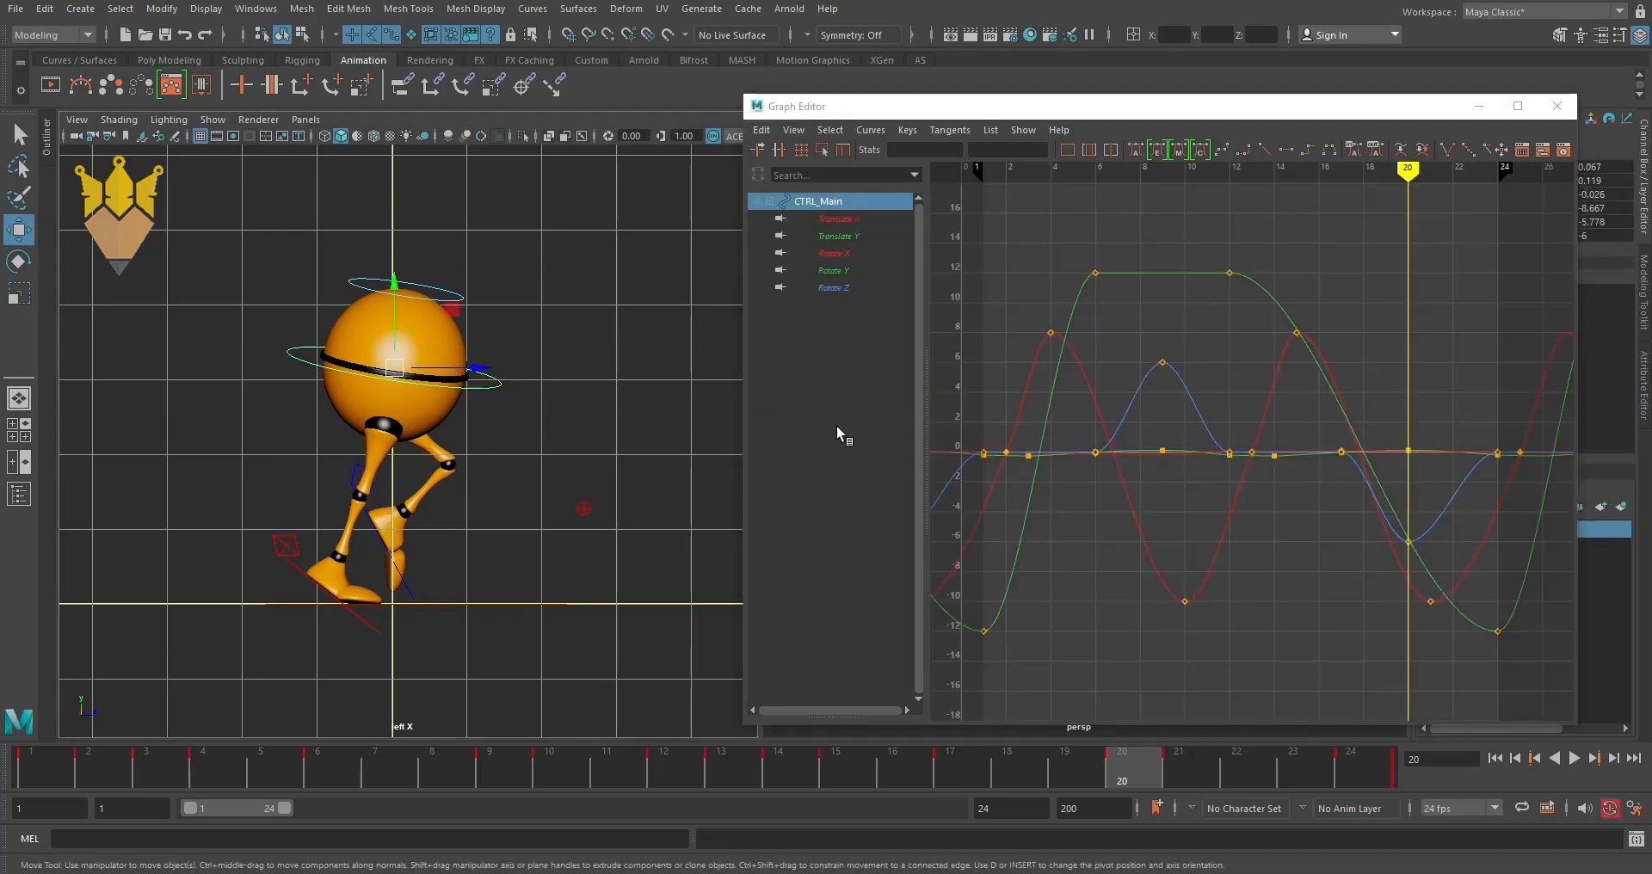
click(460, 288)
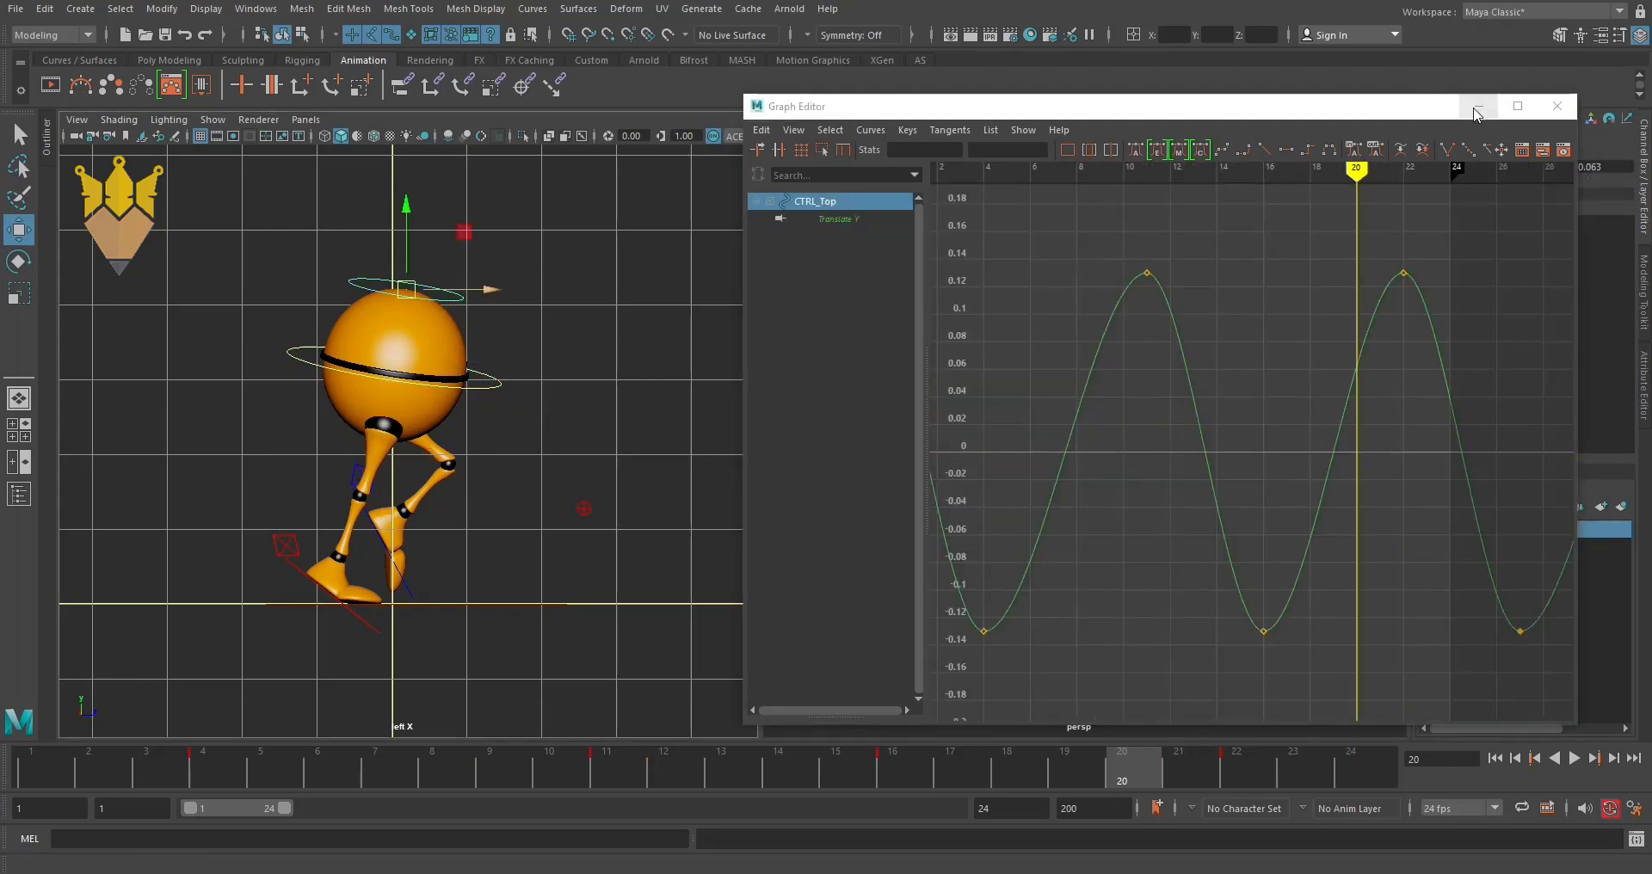
click(1478, 105)
click(699, 538)
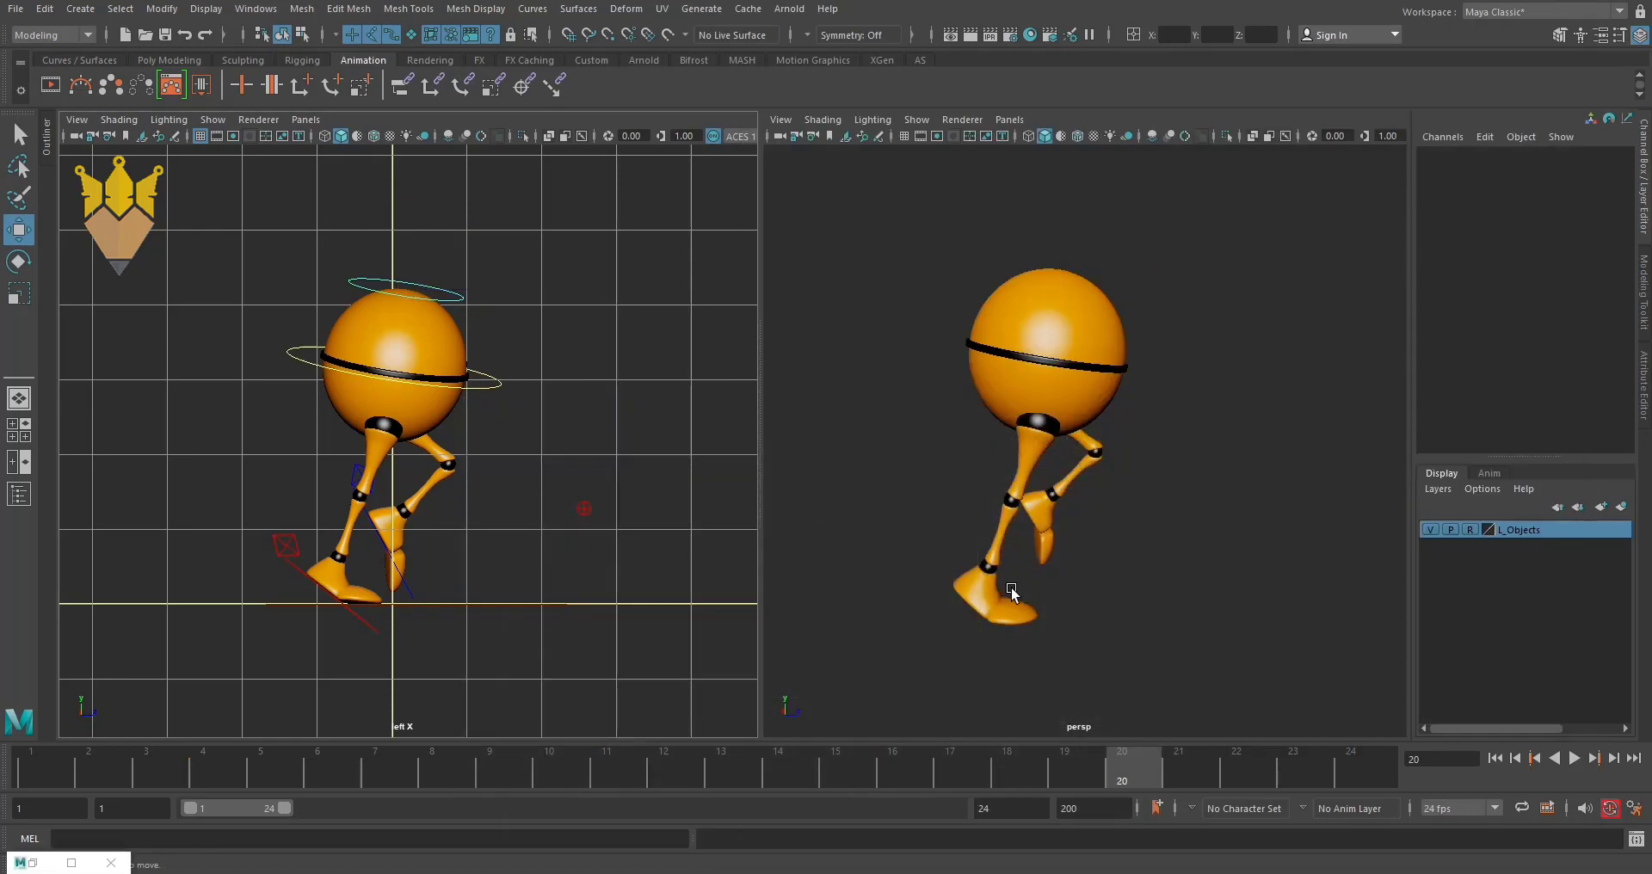
- Play the run cycle in a maximized perspective view and inspect the legs from several angles
alt+drag(1086, 557, 1027, 555)
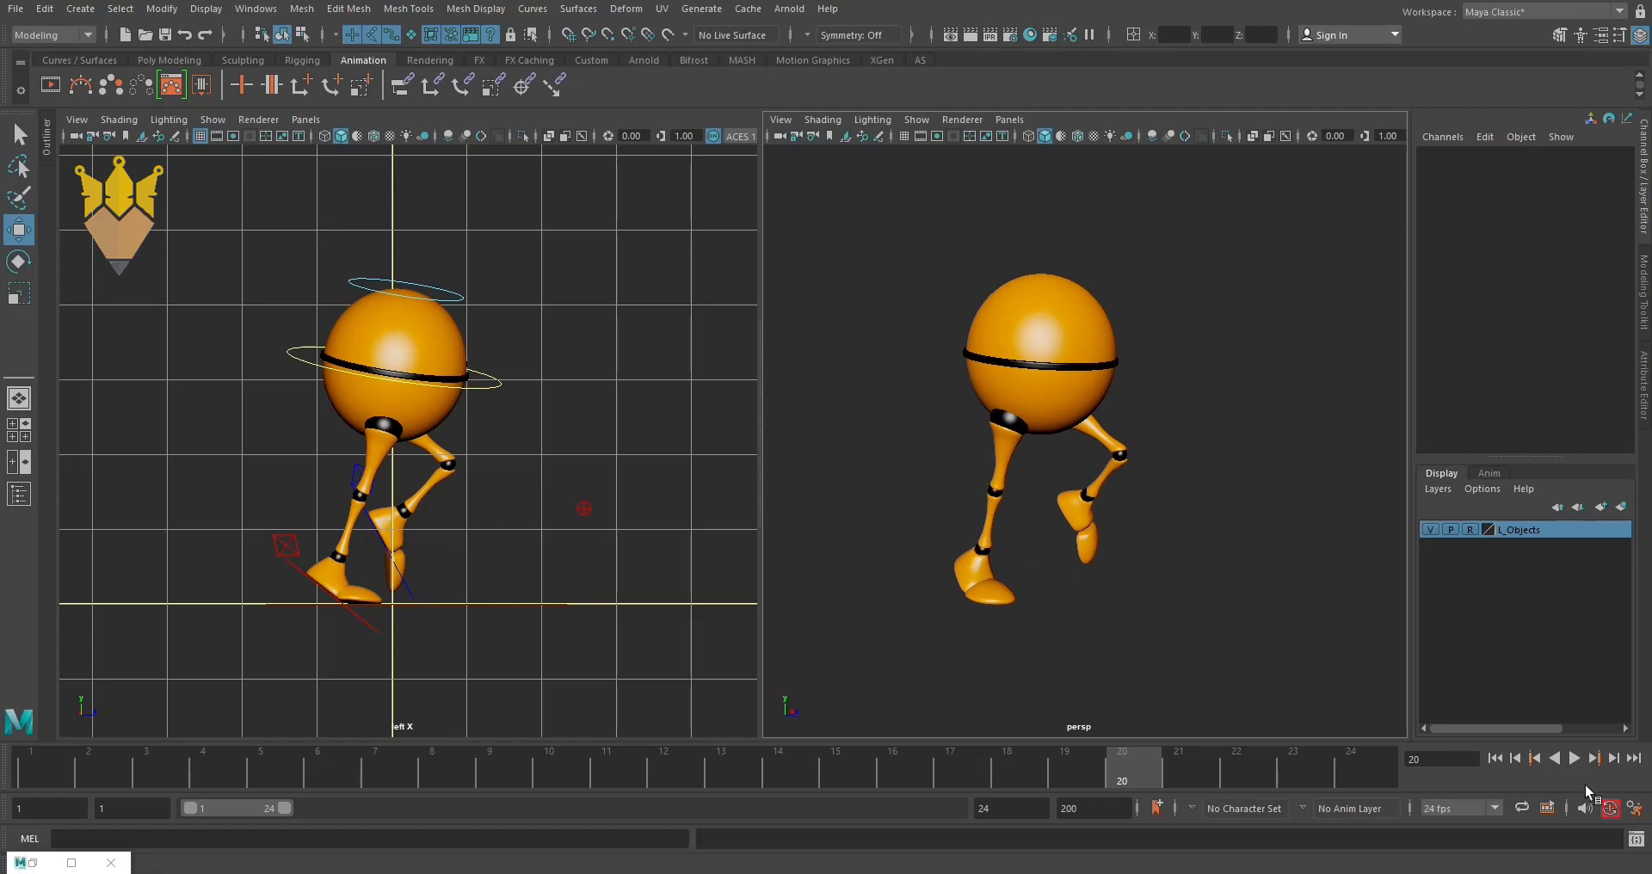
click(1574, 756)
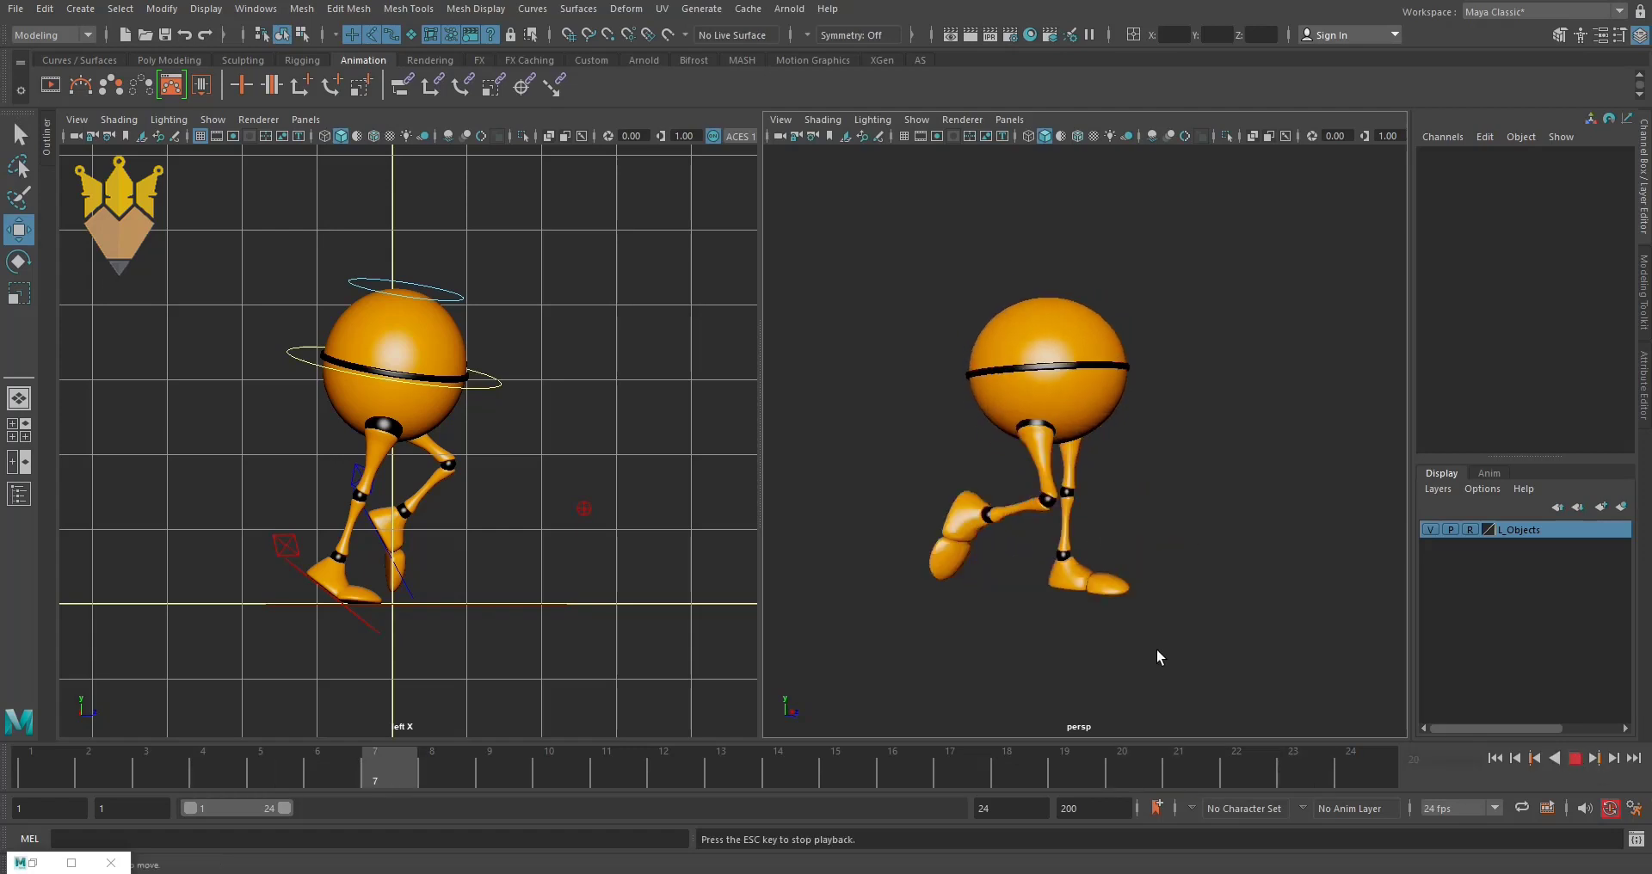
key(space)
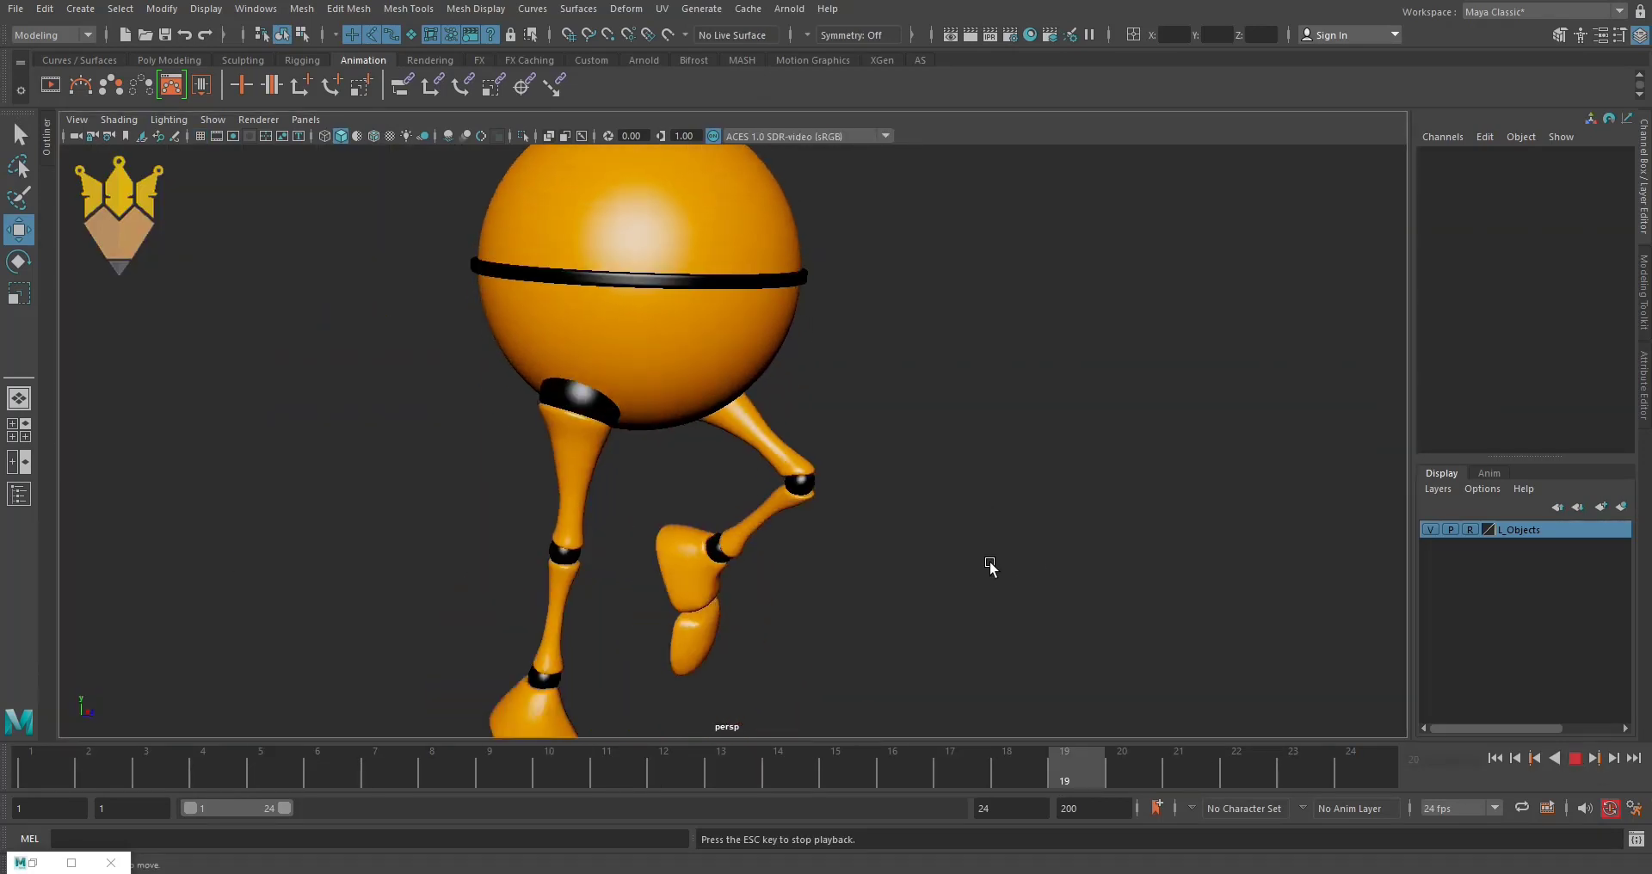
alt+drag(772, 557, 610, 573)
scroll(646, 582, down, 2)
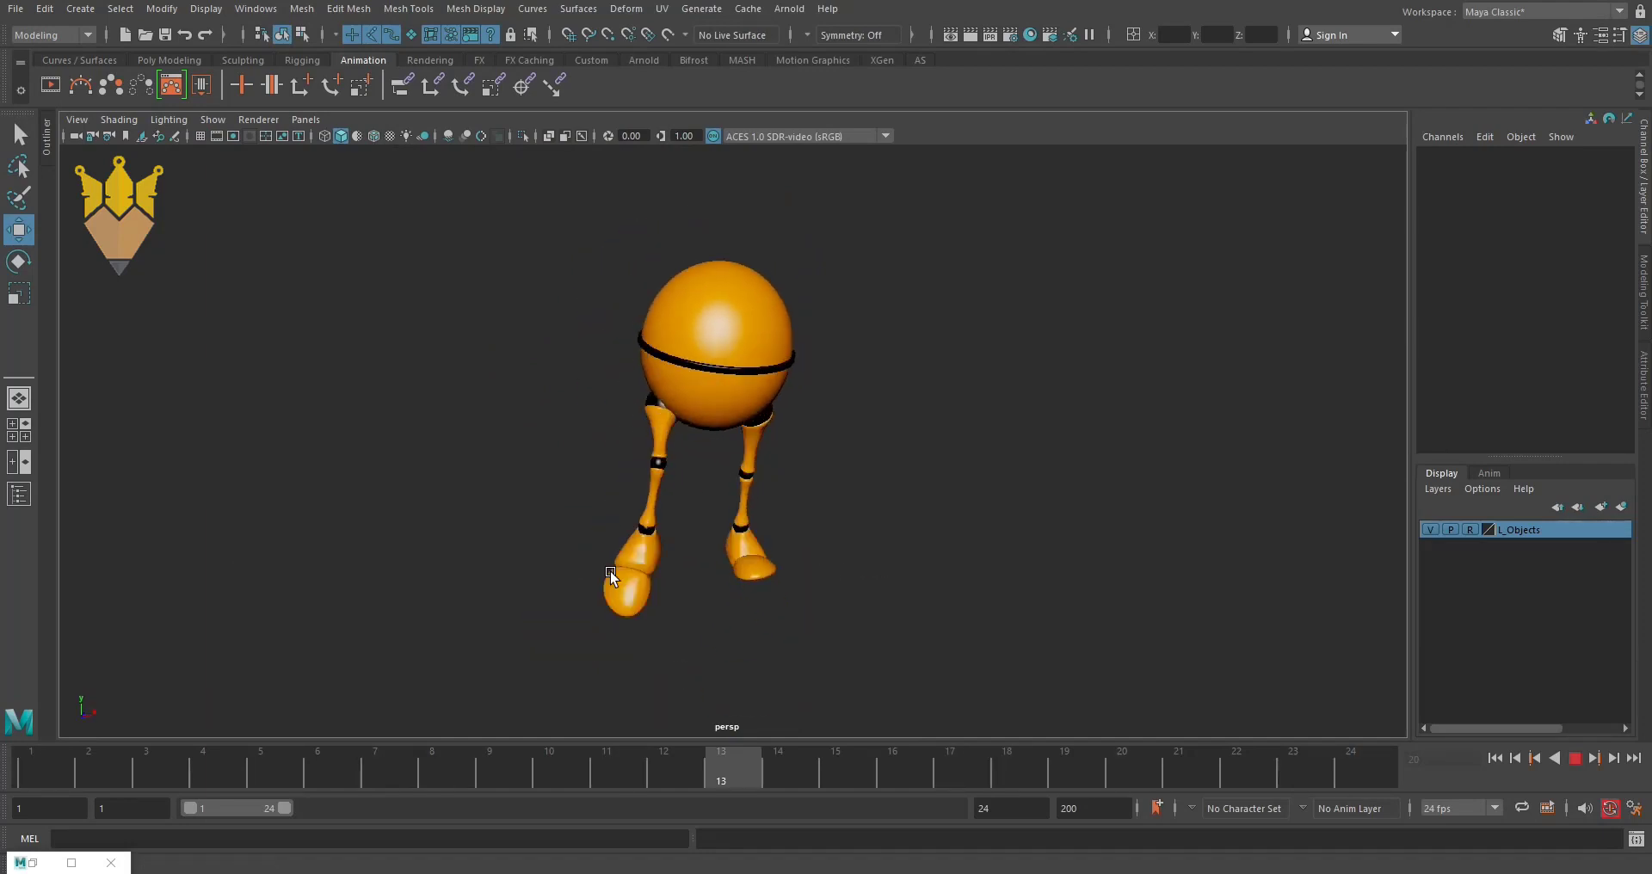
alt+drag(726, 583, 787, 585)
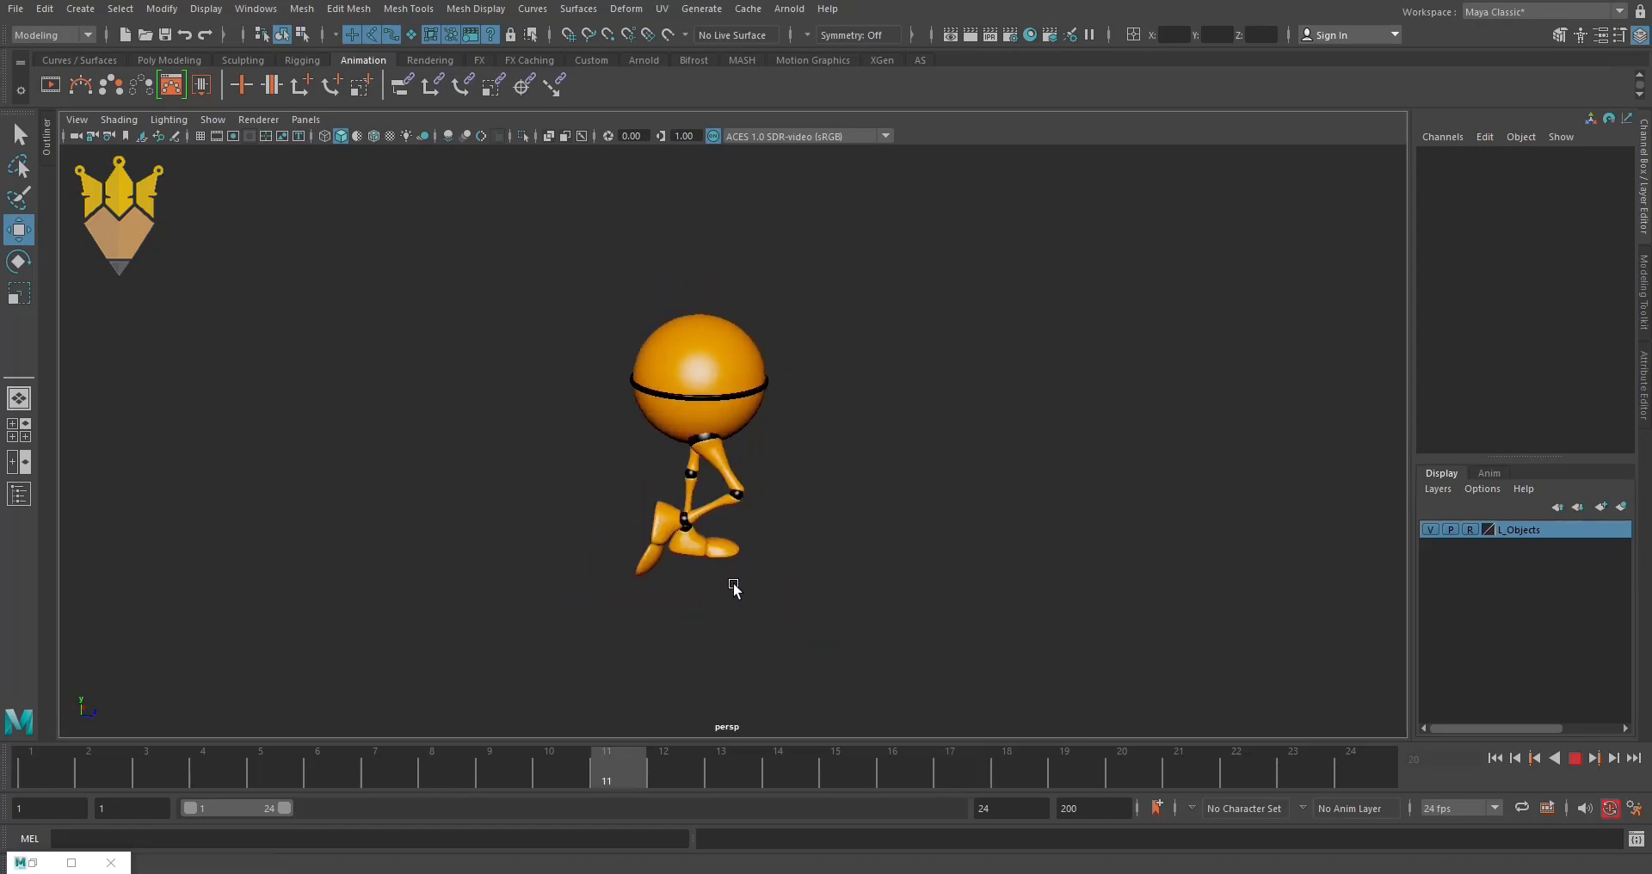
- Review the looping run cycle by alternating between the side view and the perspective view
key(space)
drag(733, 586, 688, 567)
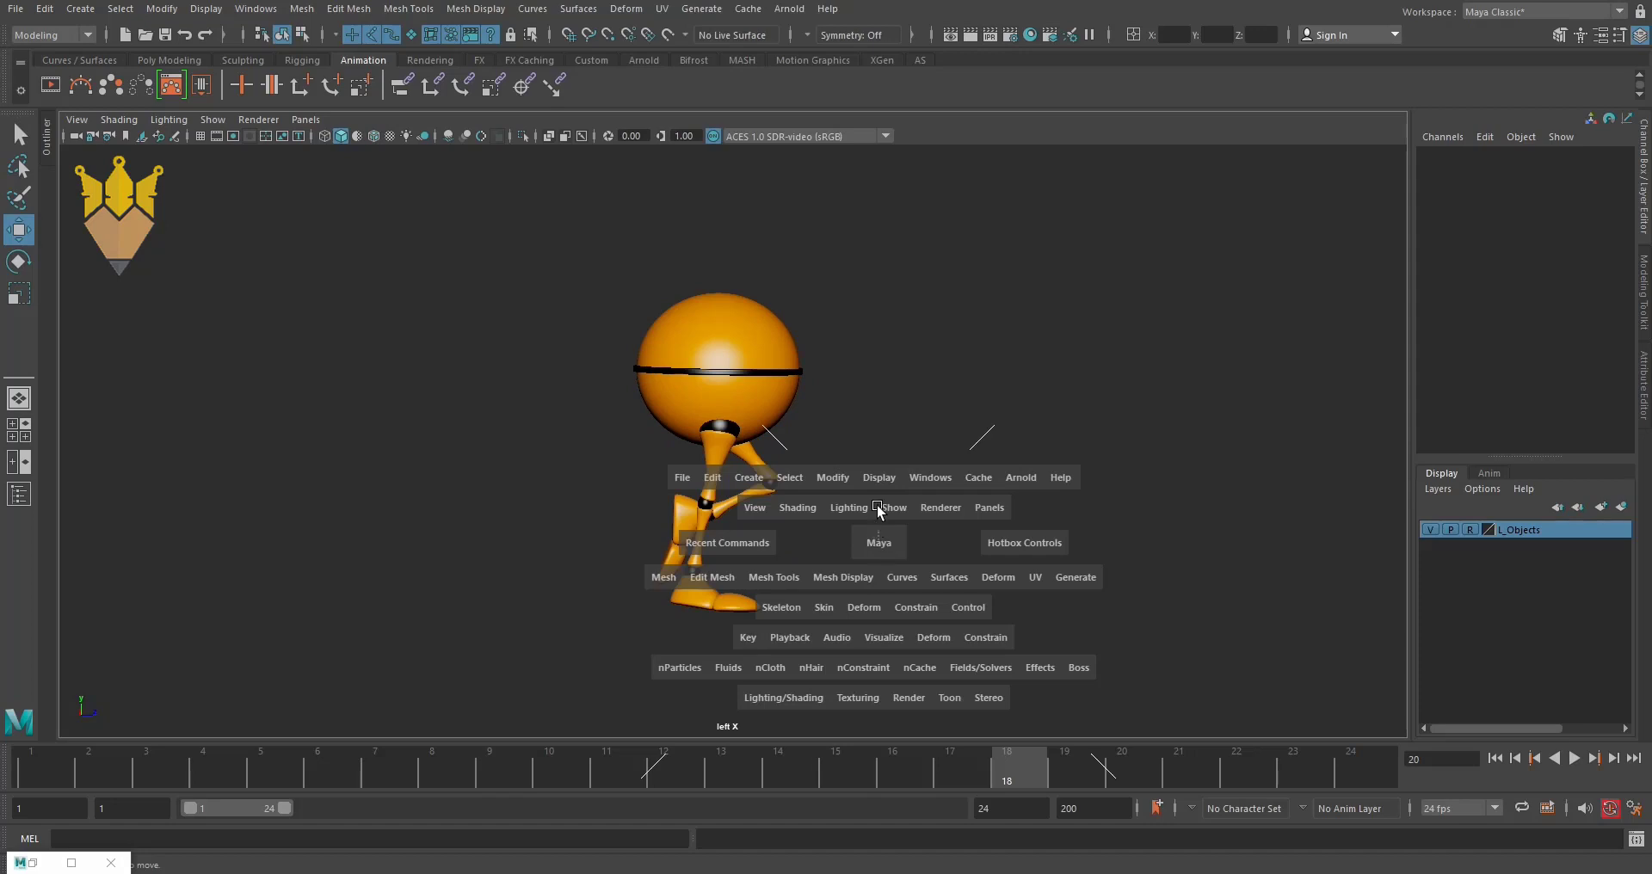
drag(877, 538, 869, 501)
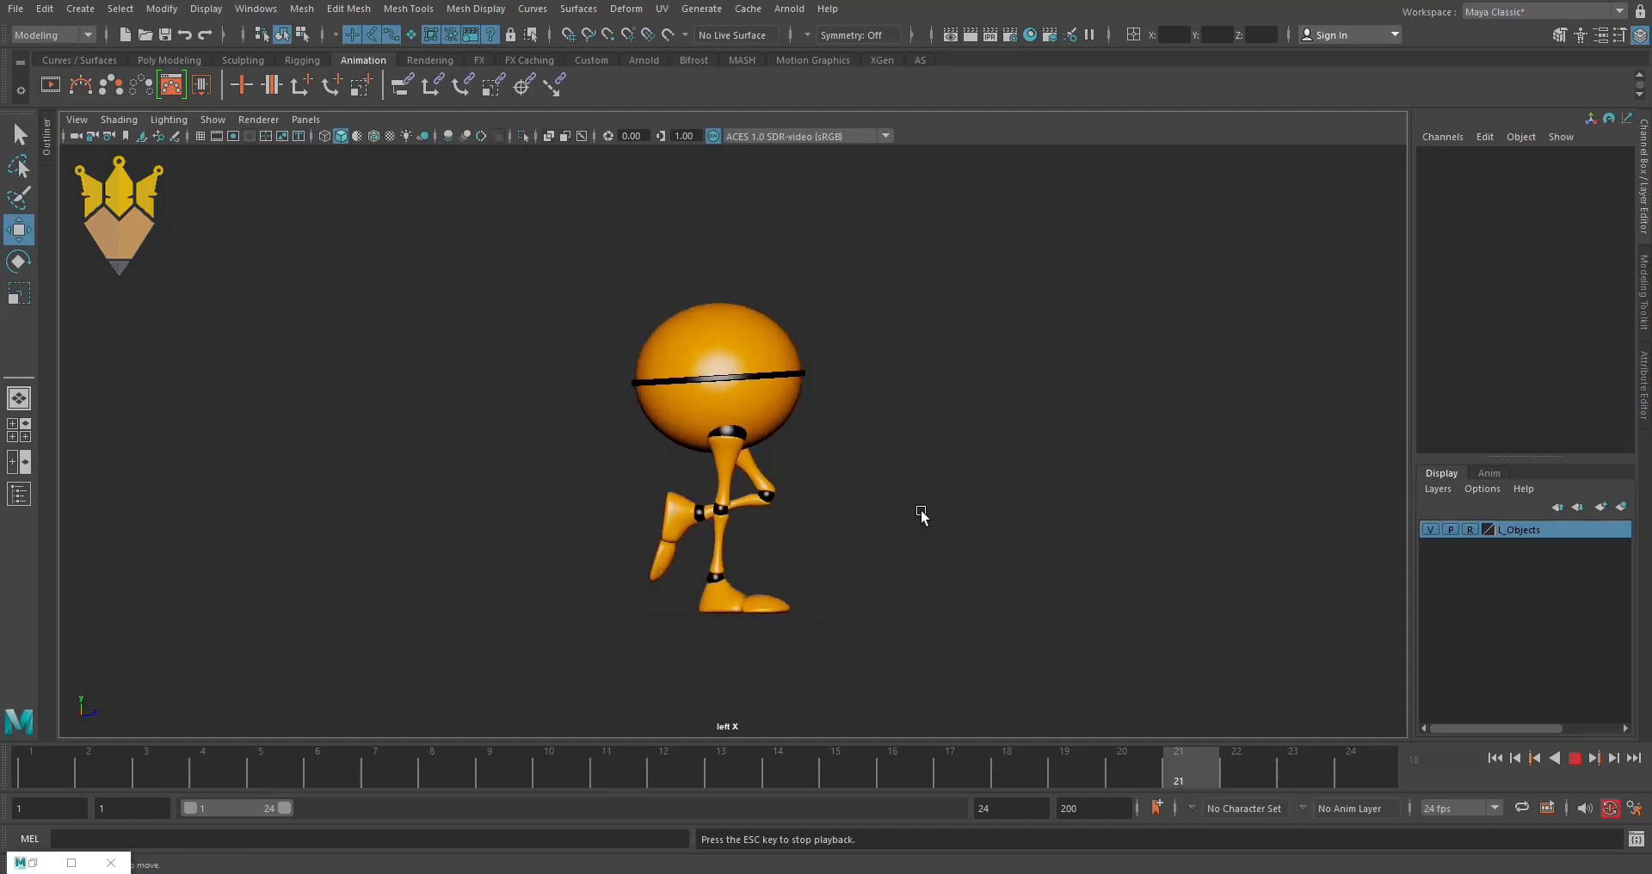
key(space)
click(922, 513)
drag(922, 513, 921, 466)
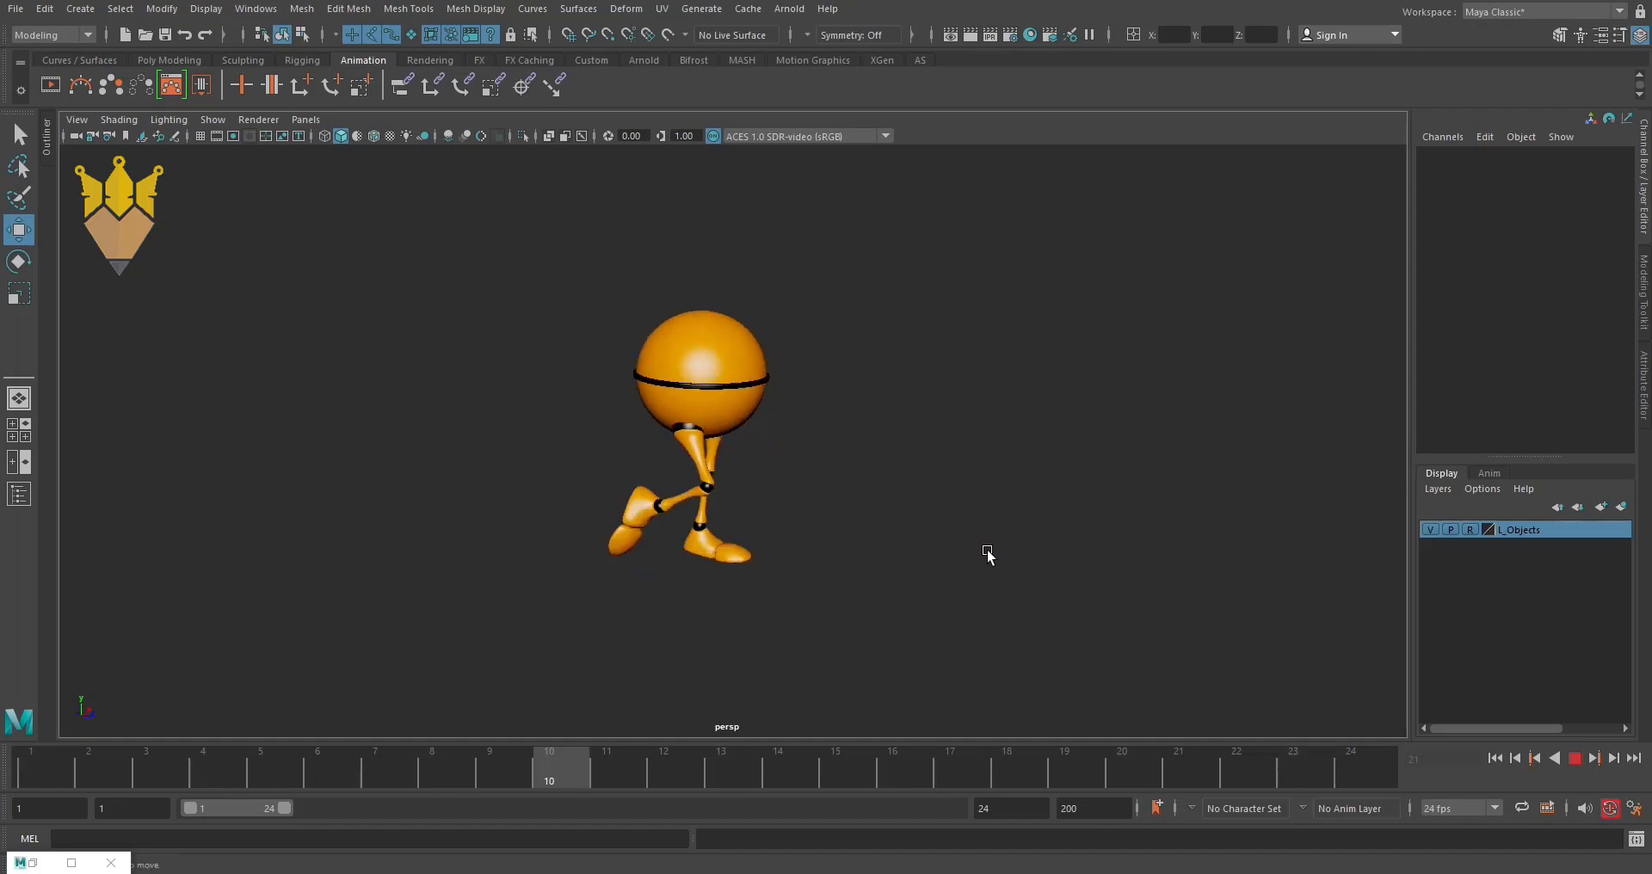
key(space)
drag(991, 557, 907, 530)
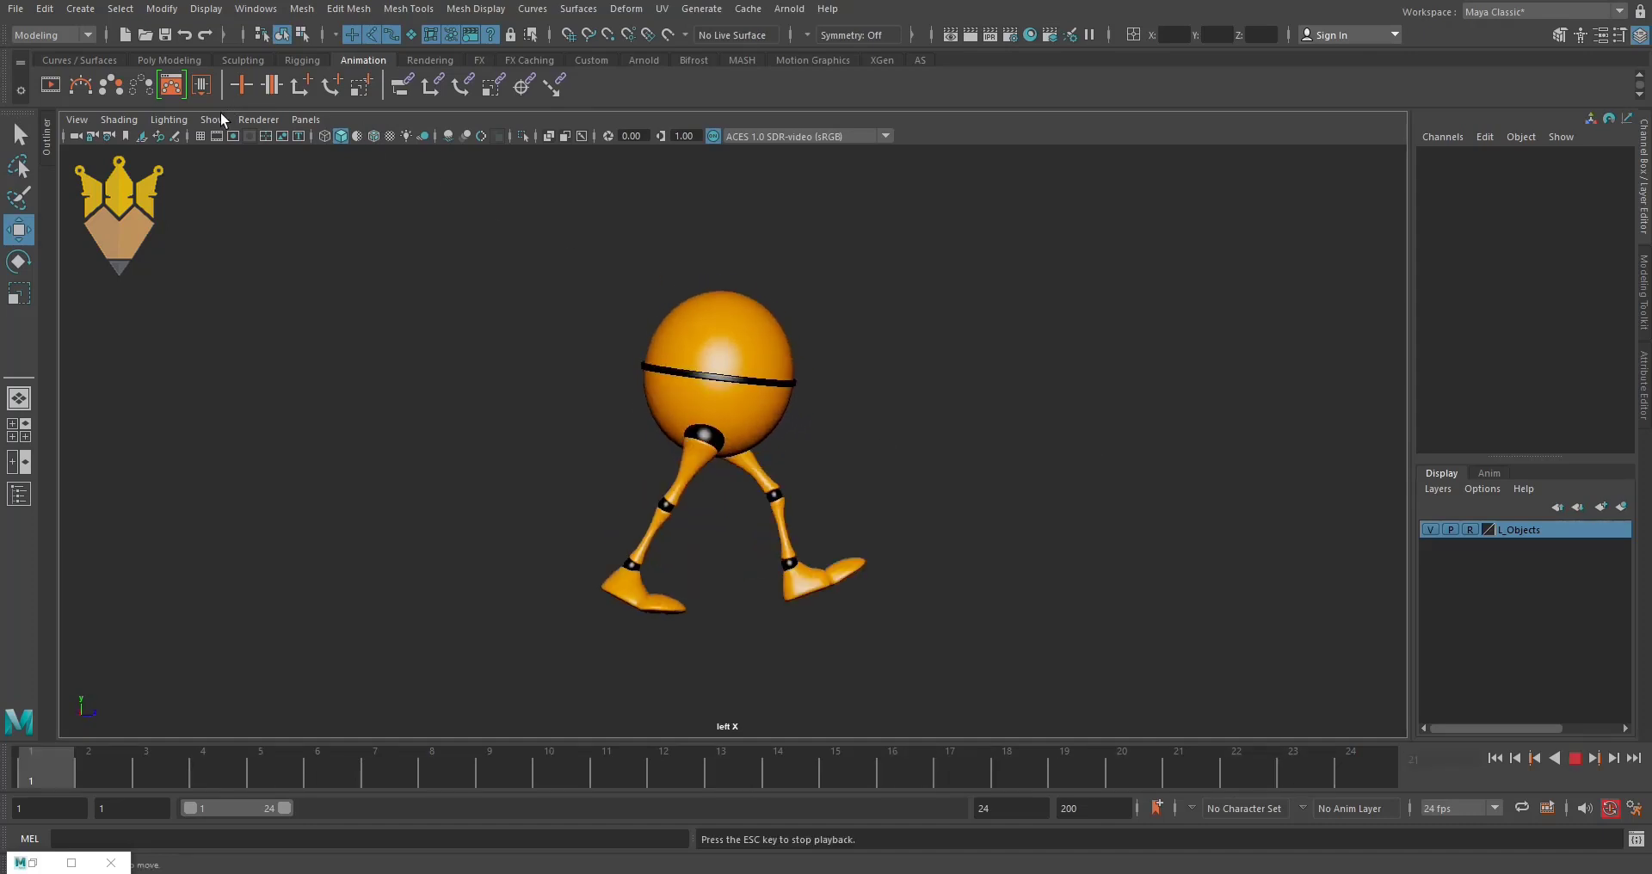
- Show the grid, check the foot contacts in the side and perspective views, and stop playback at frame 6
click(200, 136)
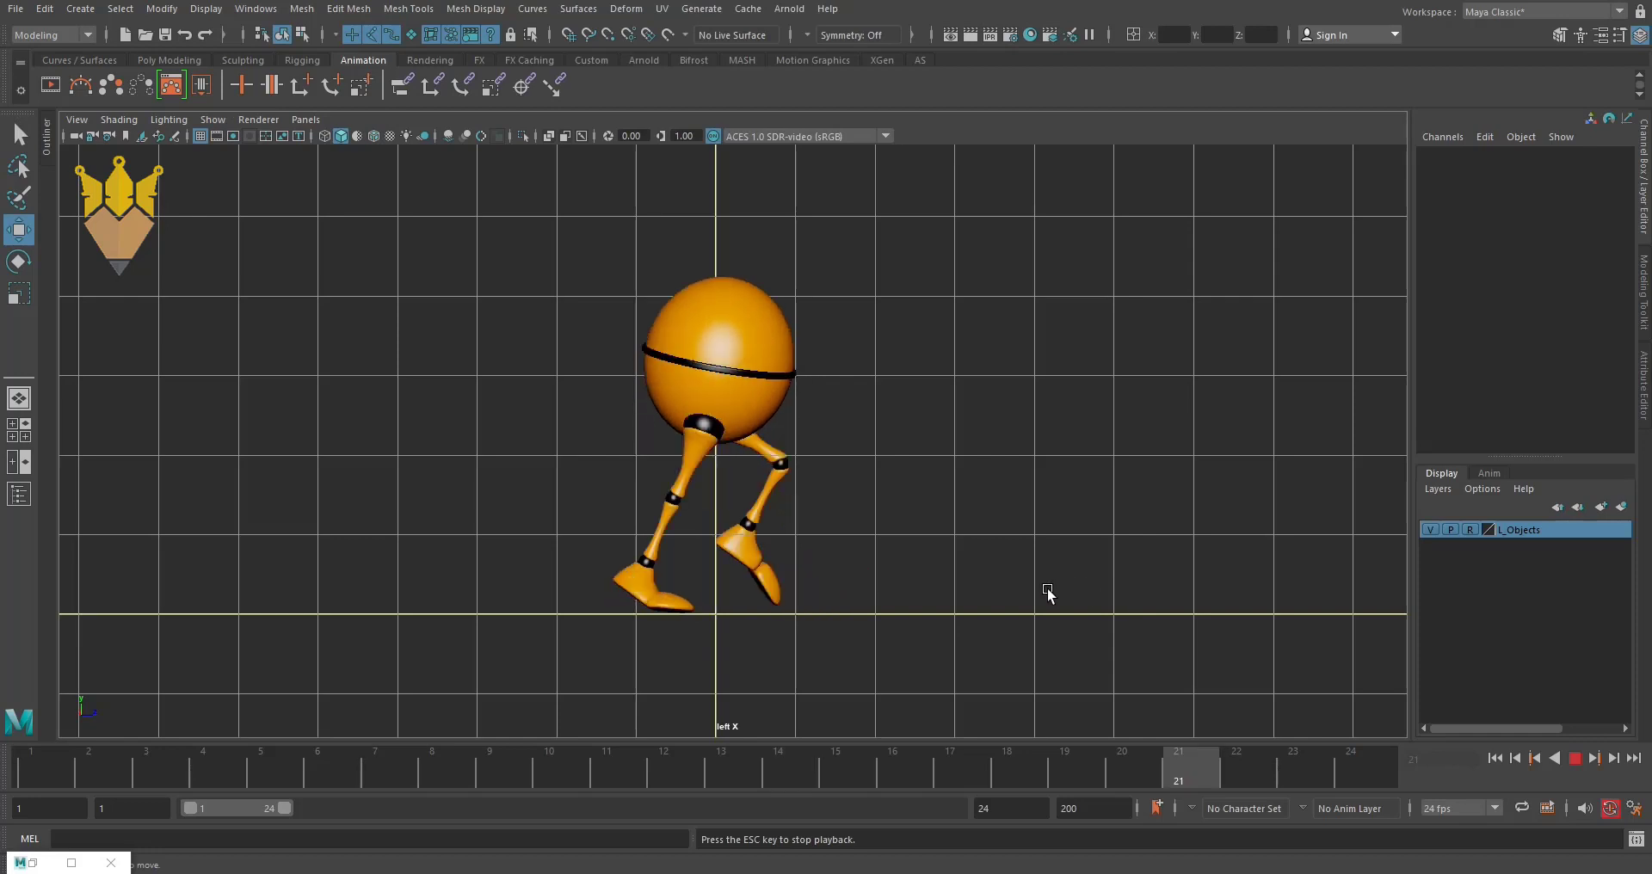
scroll(1093, 598, up, 2)
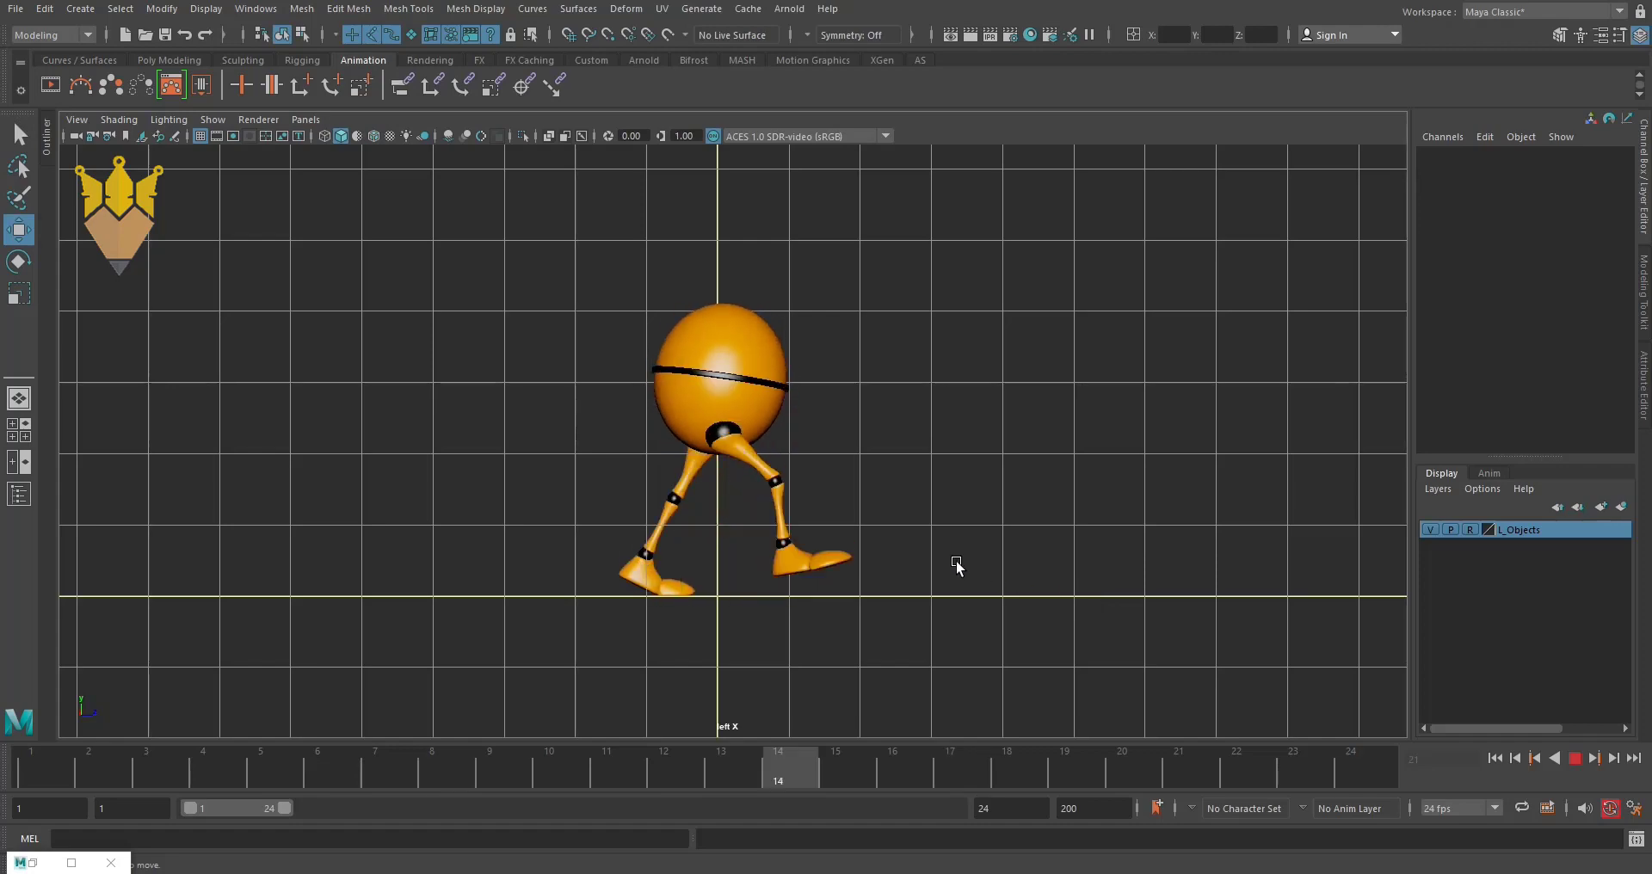
key(space)
drag(956, 564, 955, 517)
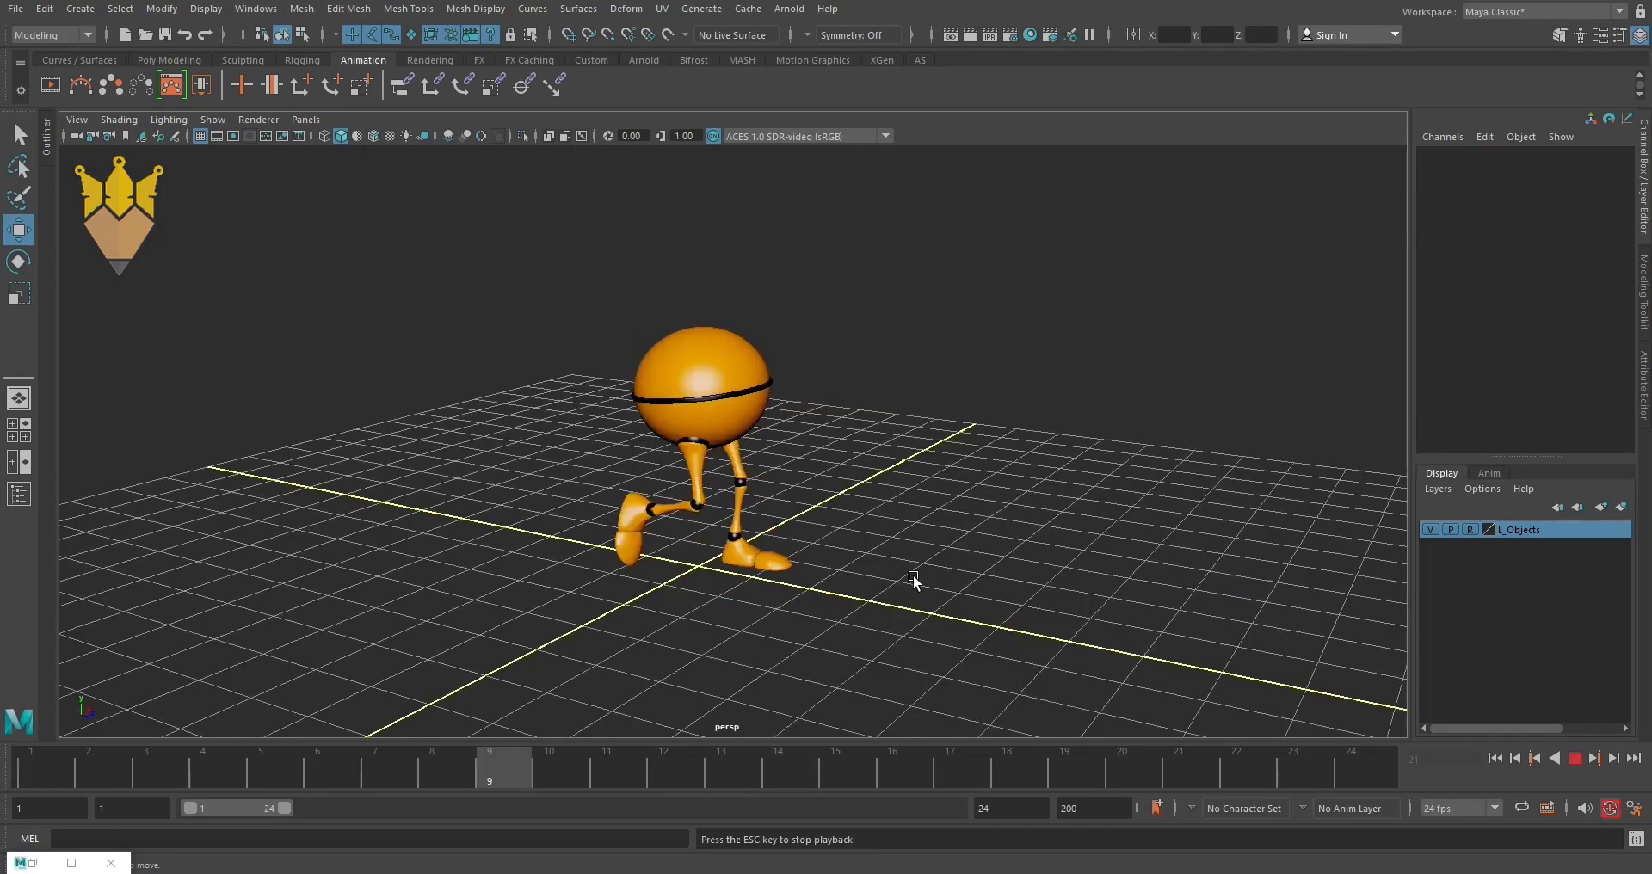
alt+drag(876, 568, 925, 576)
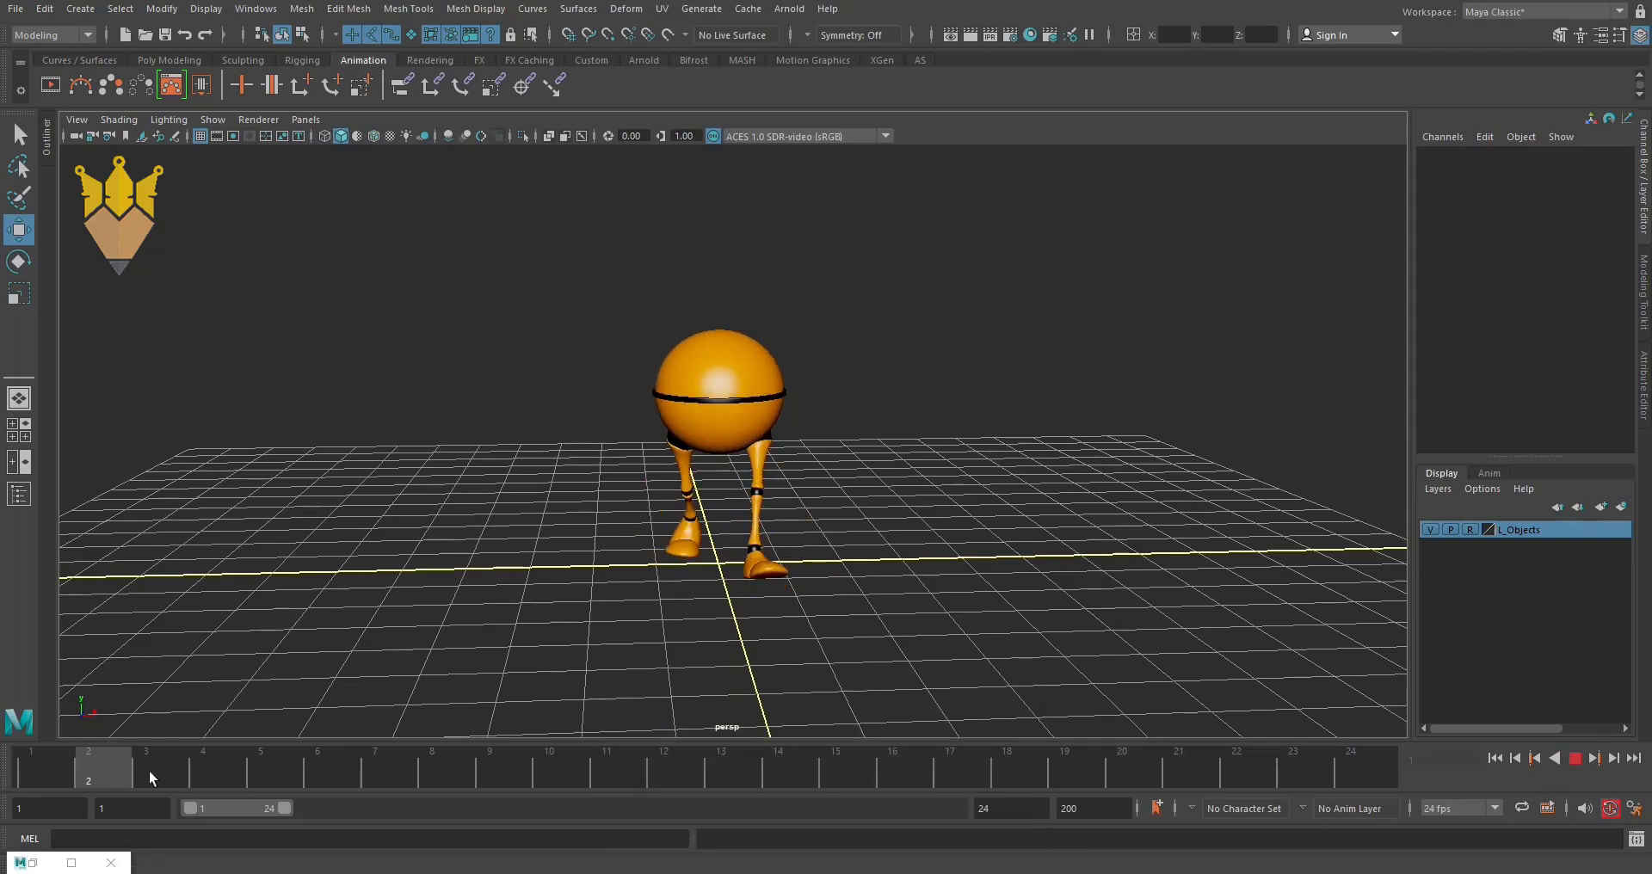
key(Escape)
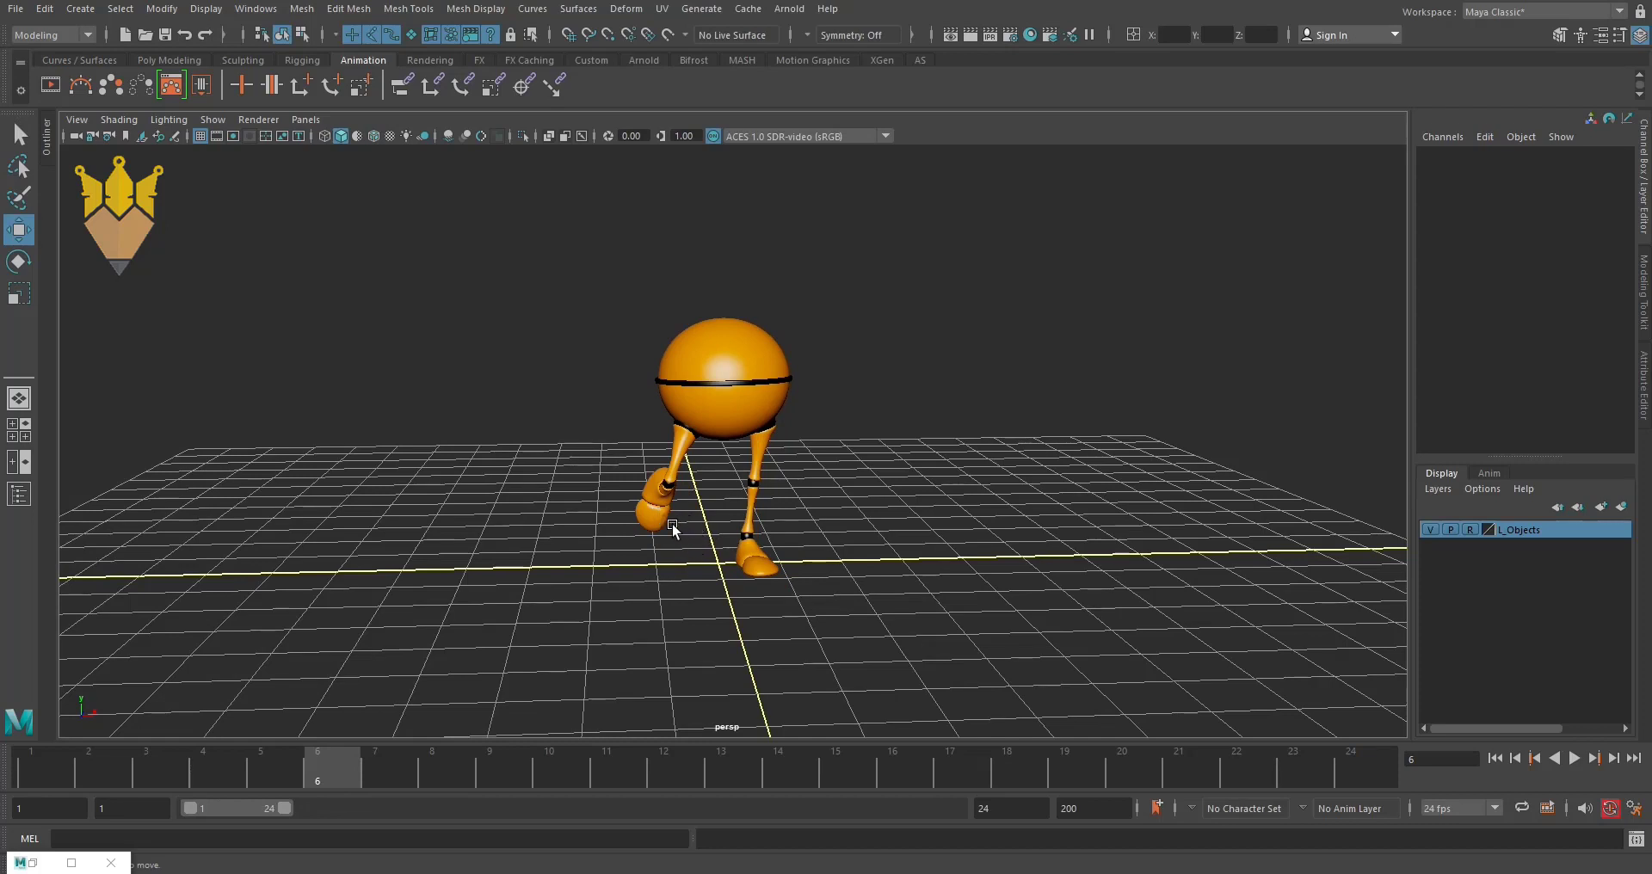
- Show the rig's controls and select the right heel control for rotation at frame 6
key(alt+1)
click(664, 445)
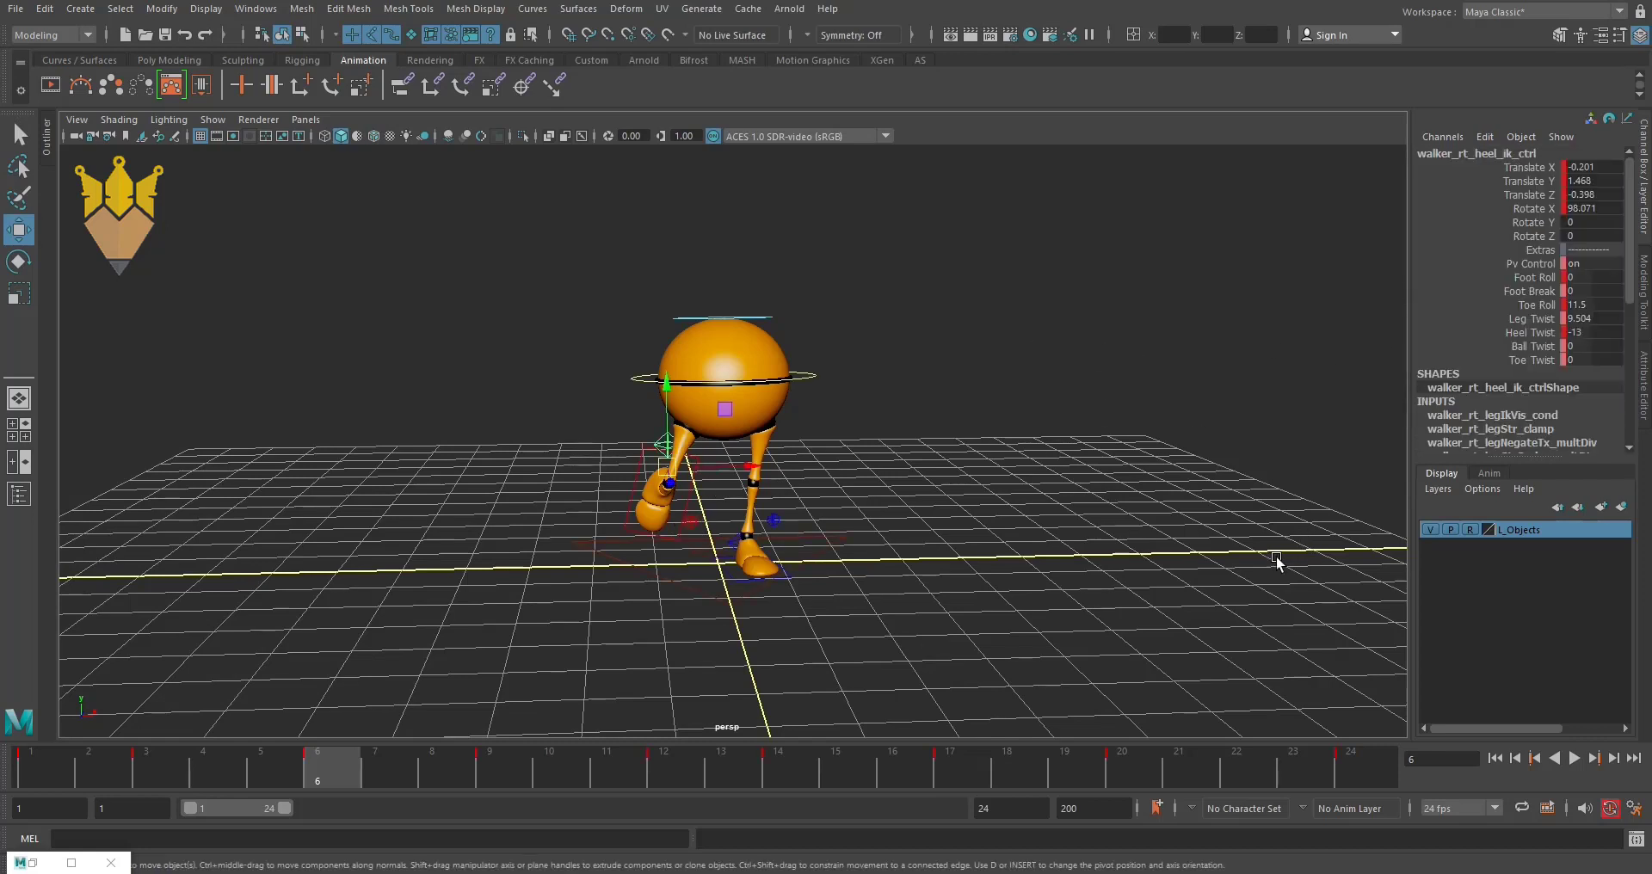
key(e)
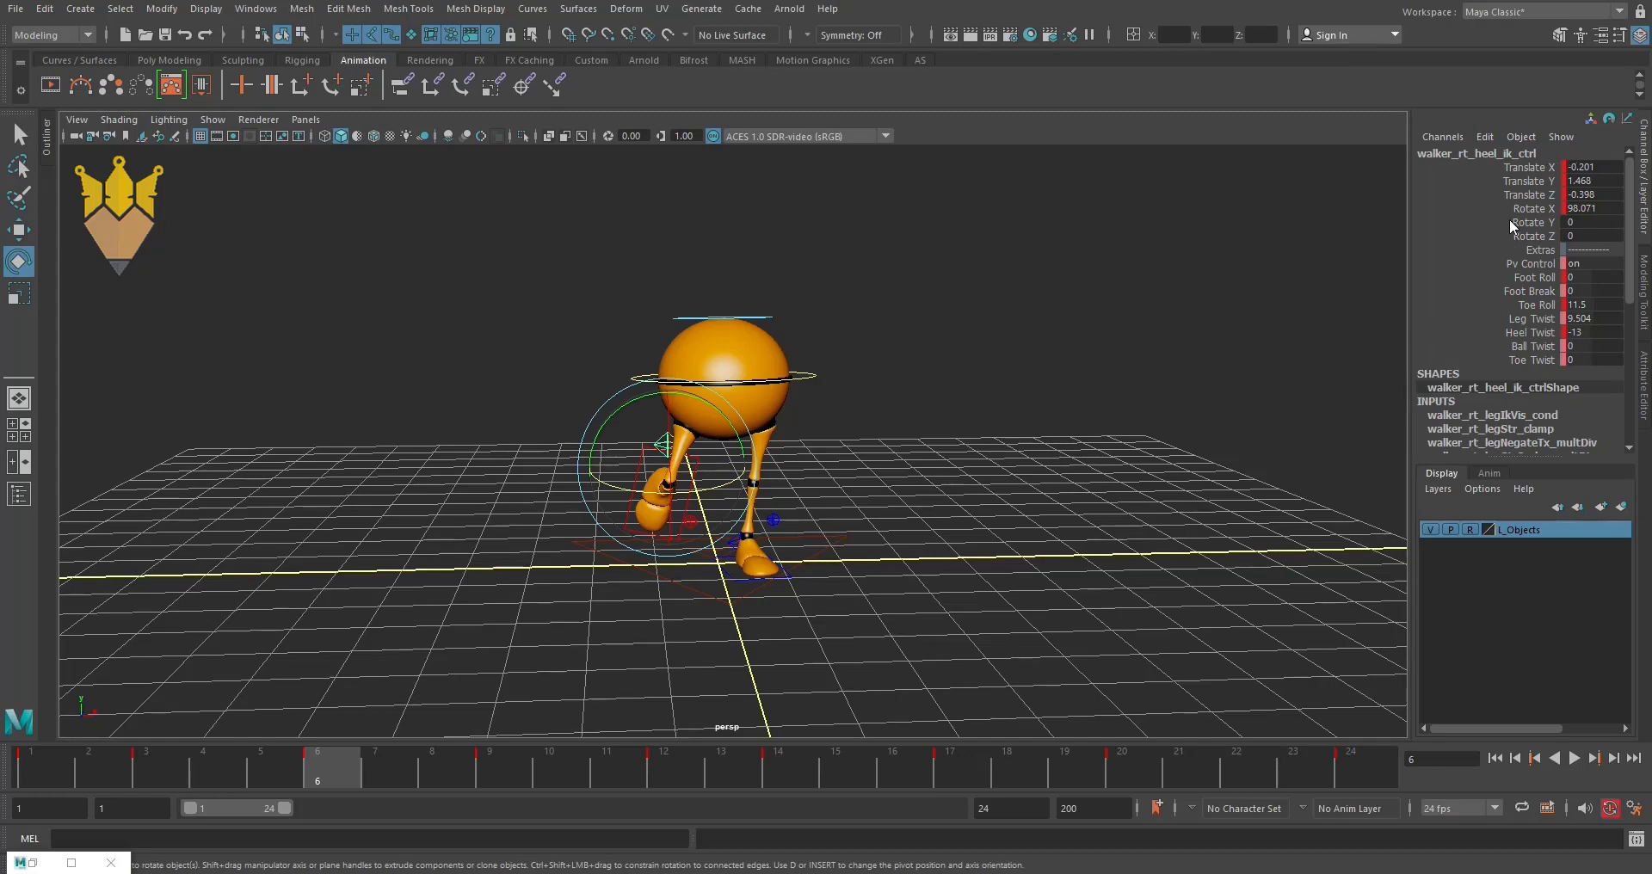
- Try rotating the right heel control around X and around Y at frame 6, undoing each rotation
click(1531, 208)
middle_drag(1204, 440, 1063, 444)
key(ctrl+z)
click(1536, 224)
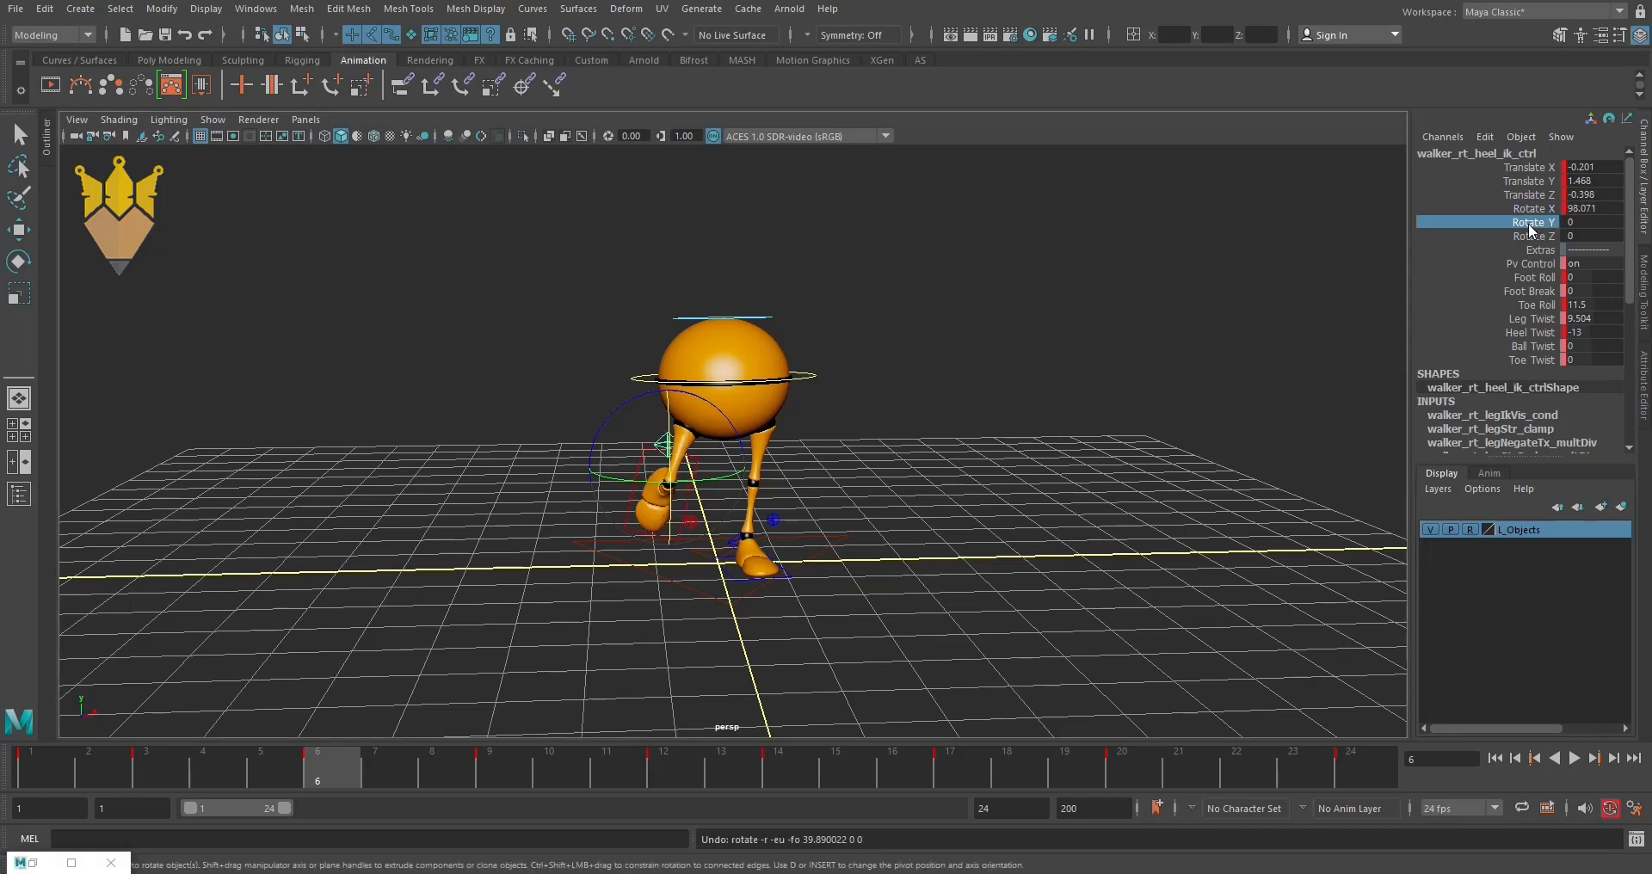
middle_drag(1195, 416, 1120, 410)
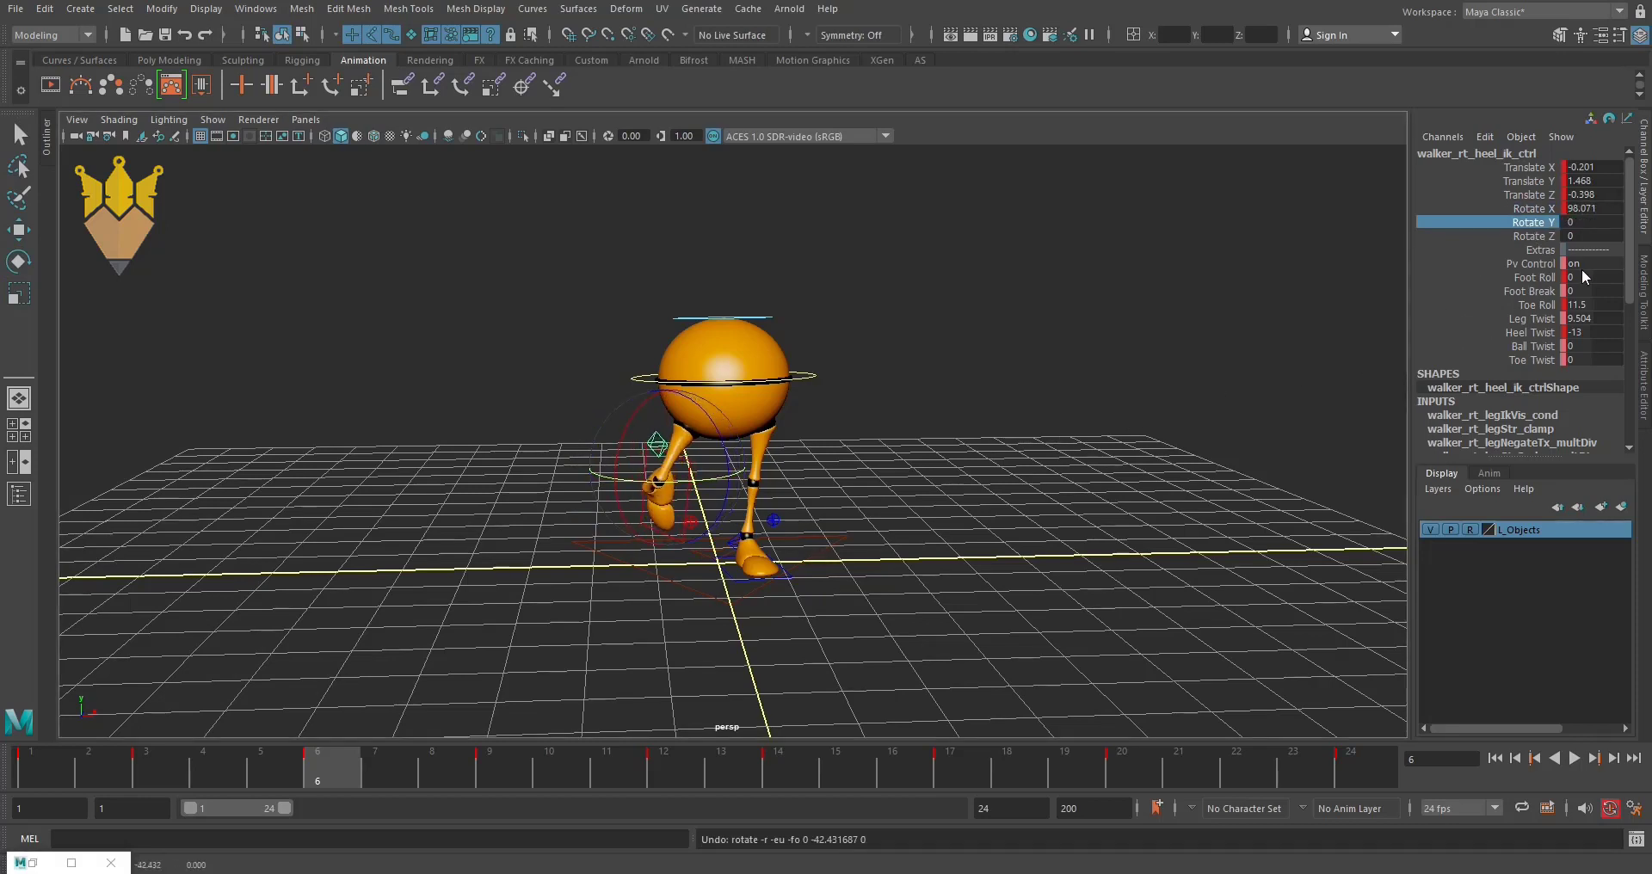
key(ctrl+z)
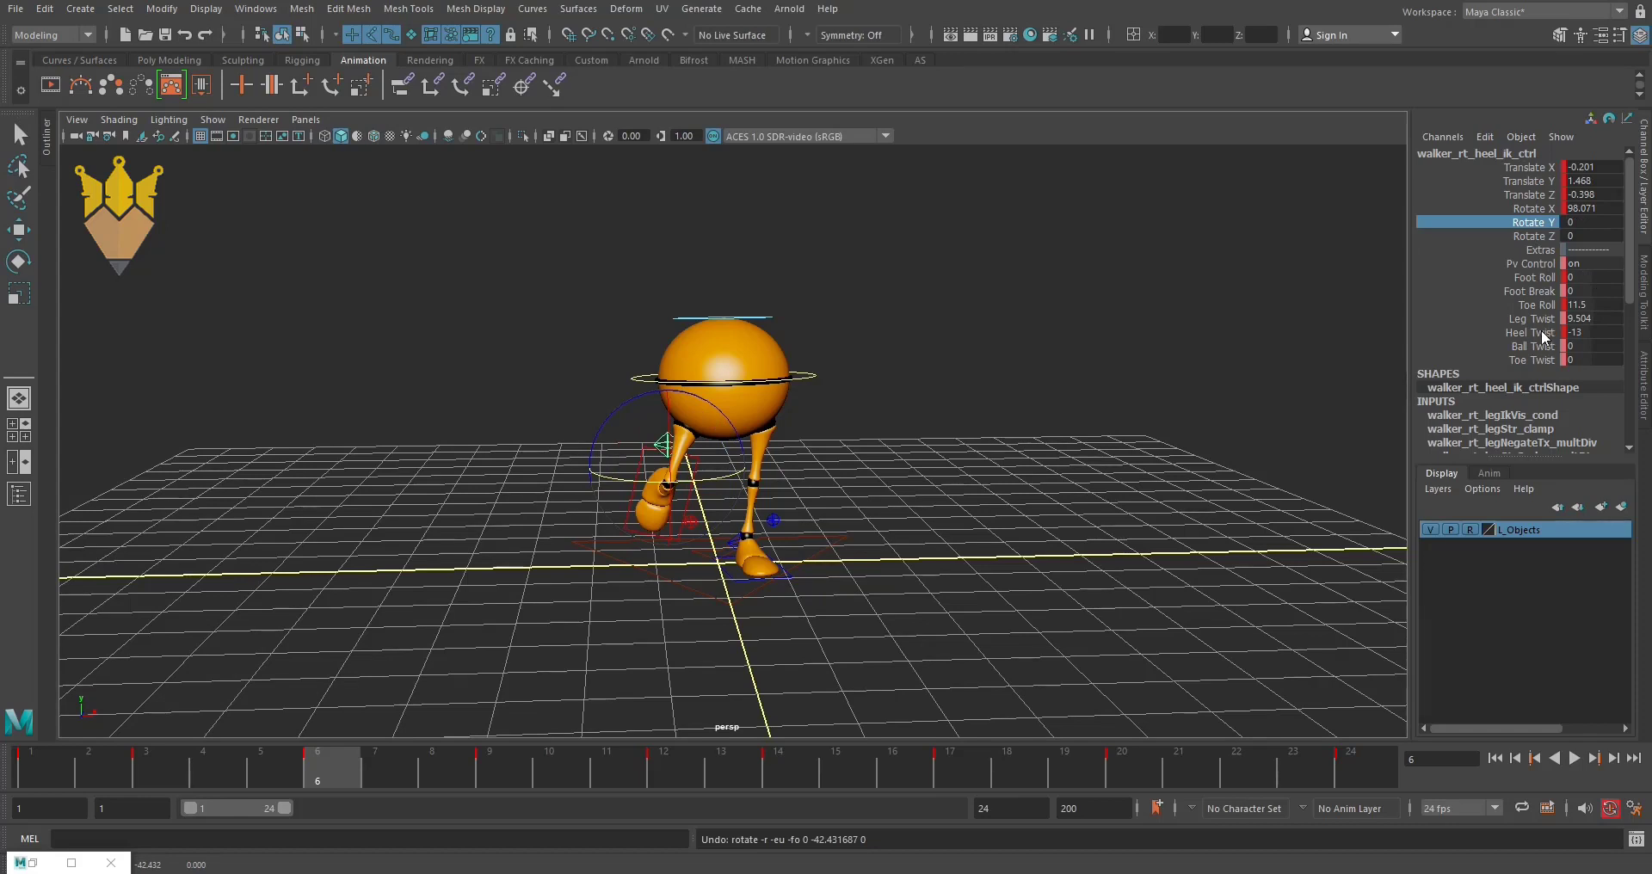
- Set the right heel control's Heel Twist to 13.8 at frame 6 and scrub around that frame to check the foot
click(1530, 333)
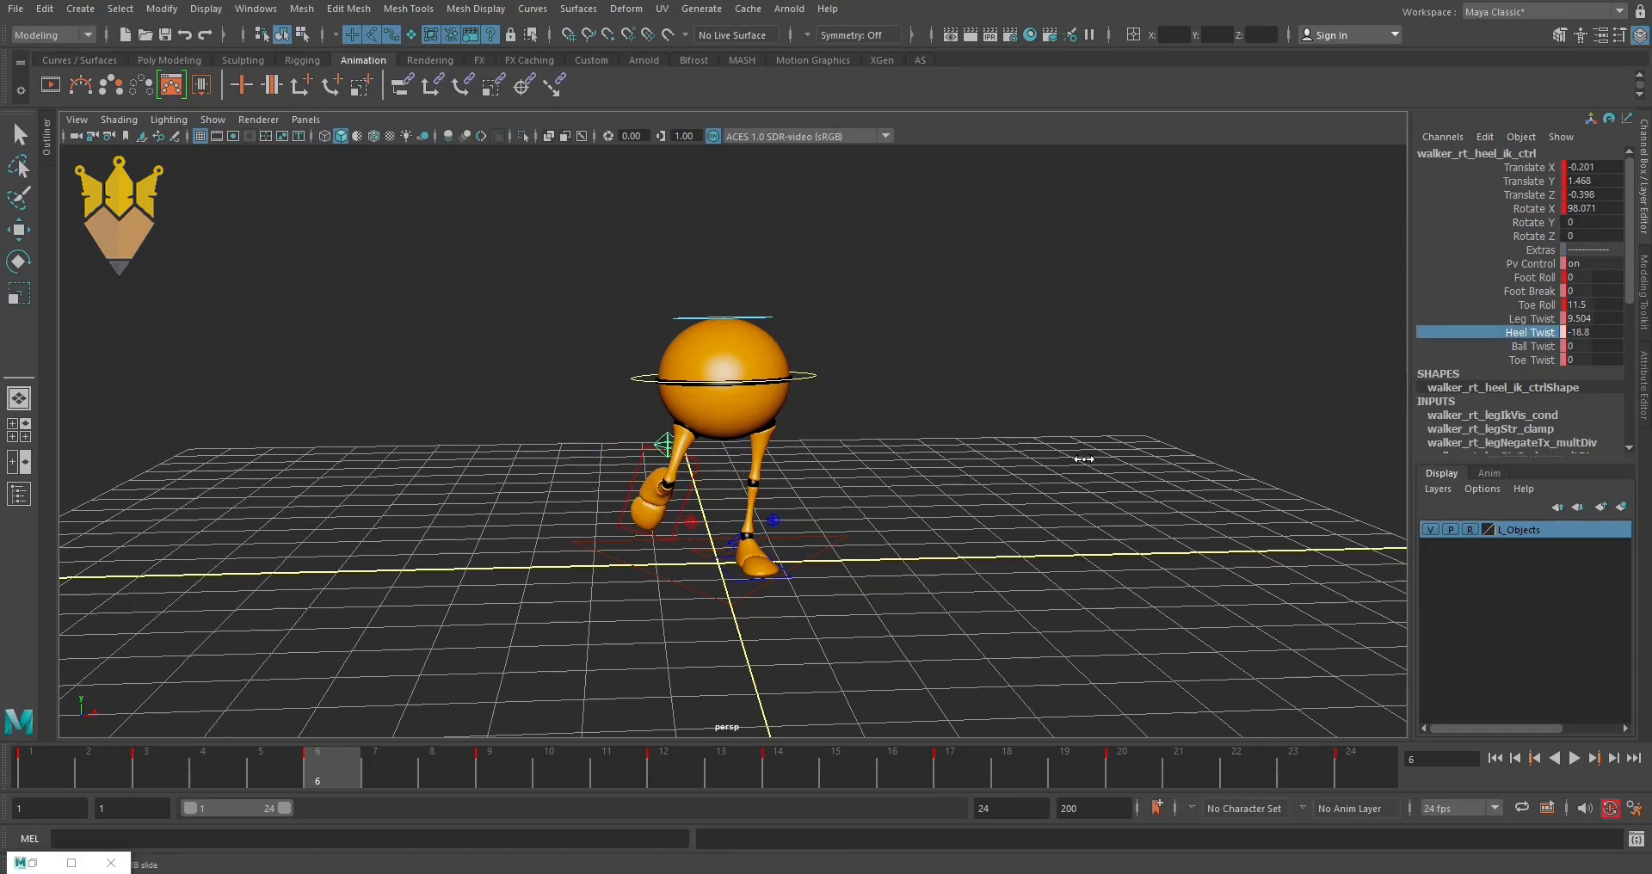
middle_drag(1083, 459, 1359, 478)
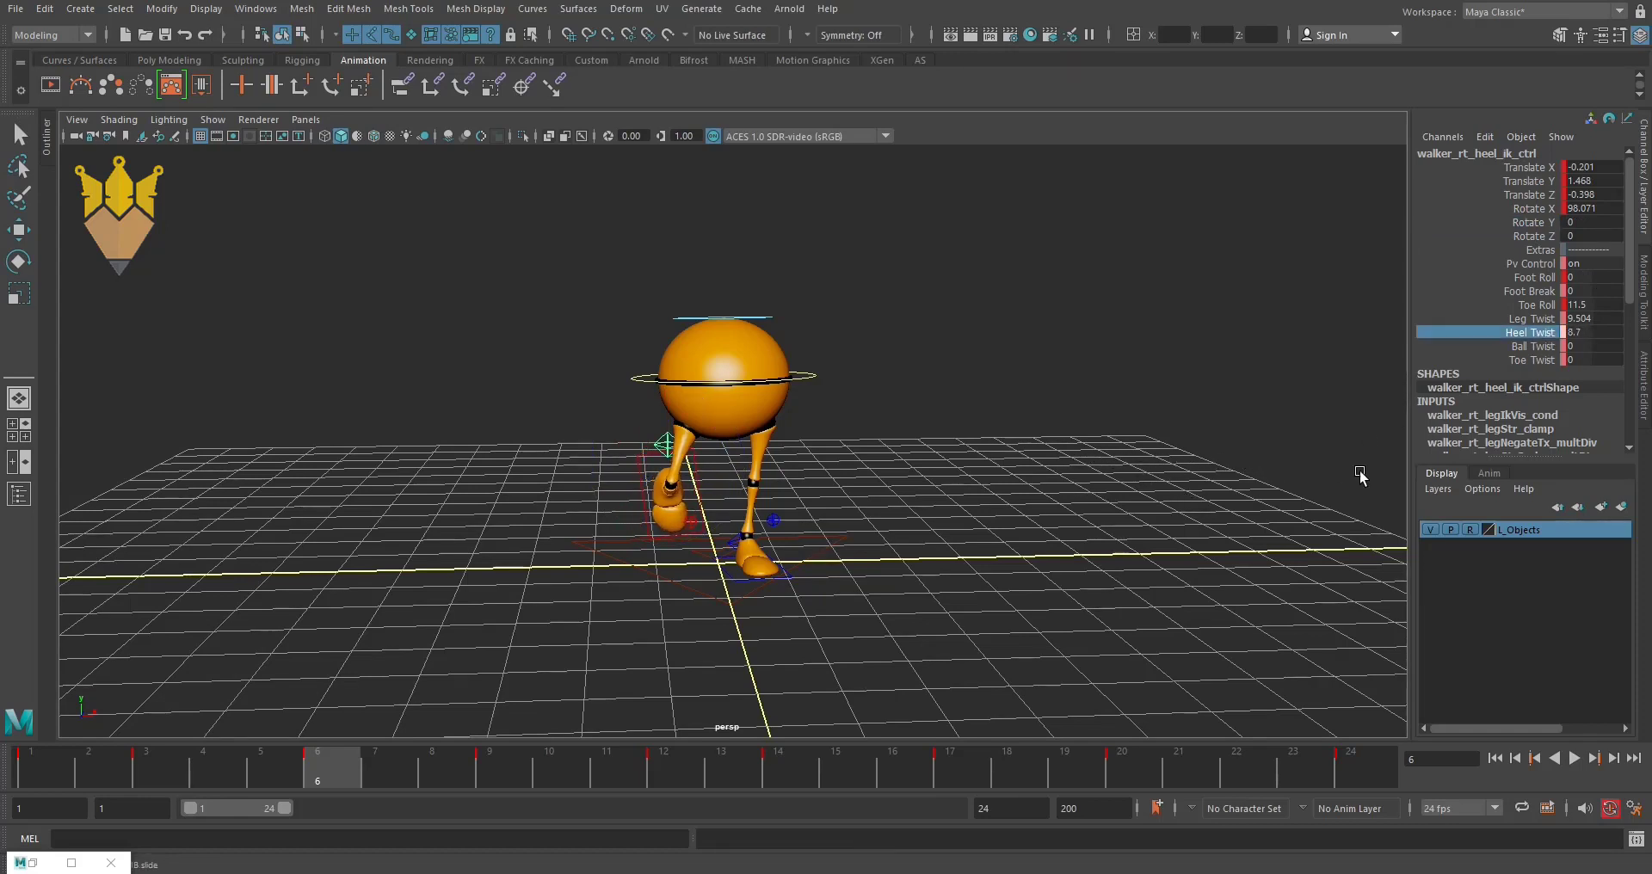
middle_drag(1090, 478, 1124, 477)
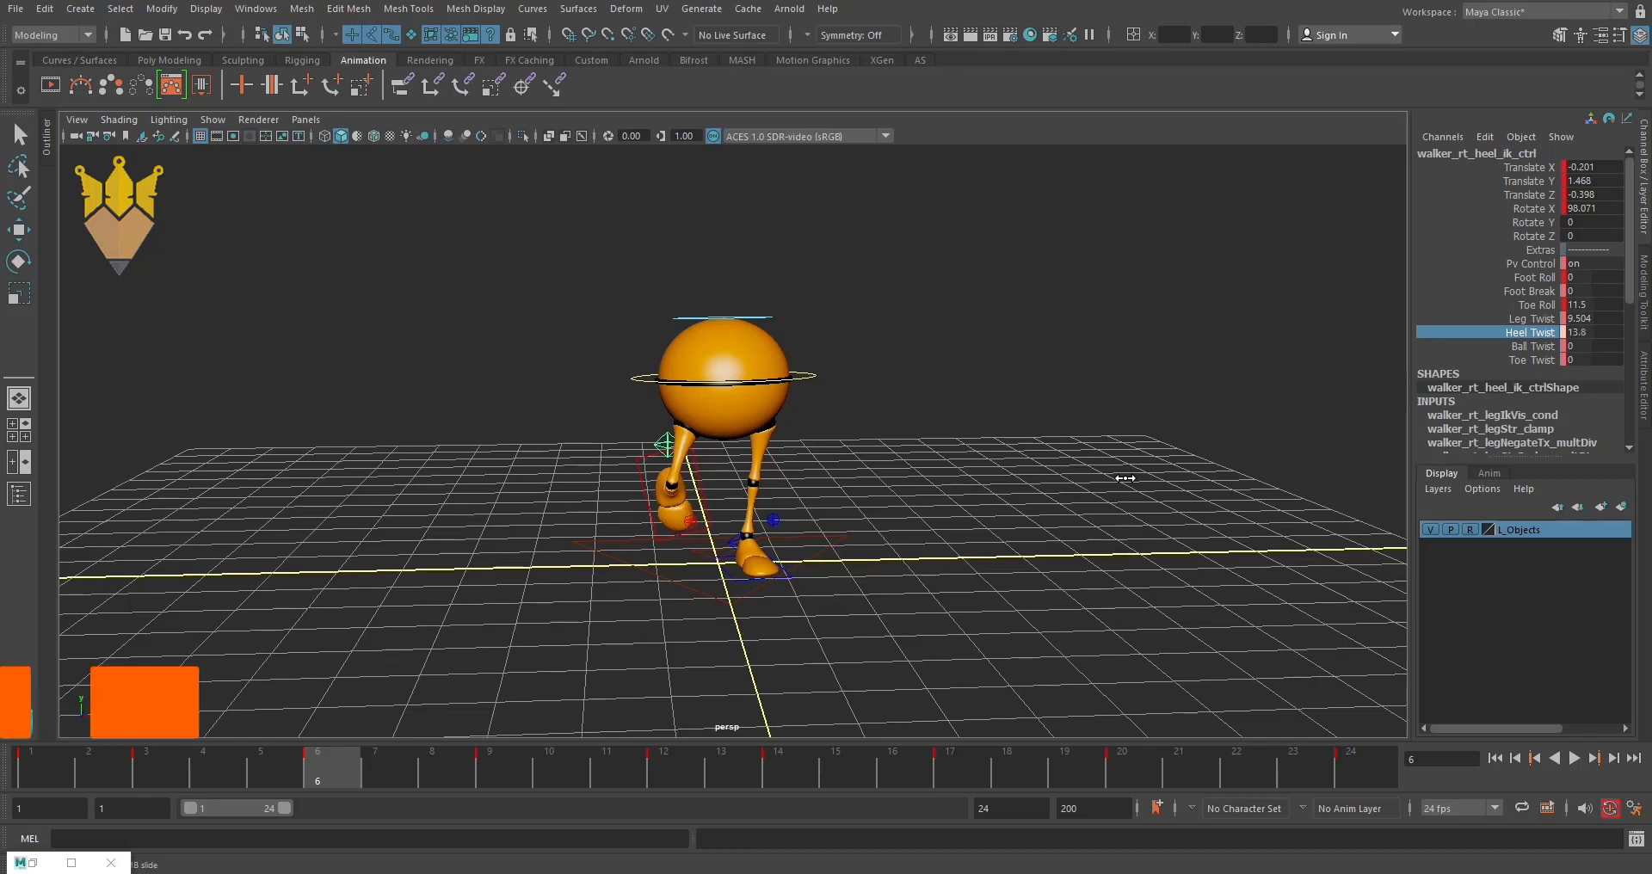
mouse_move(358, 772)
mouse_down()
mouse_move(0, 784)
mouse_move(442, 809)
mouse_move(664, 852)
mouse_move(179, 776)
mouse_move(347, 793)
mouse_up()
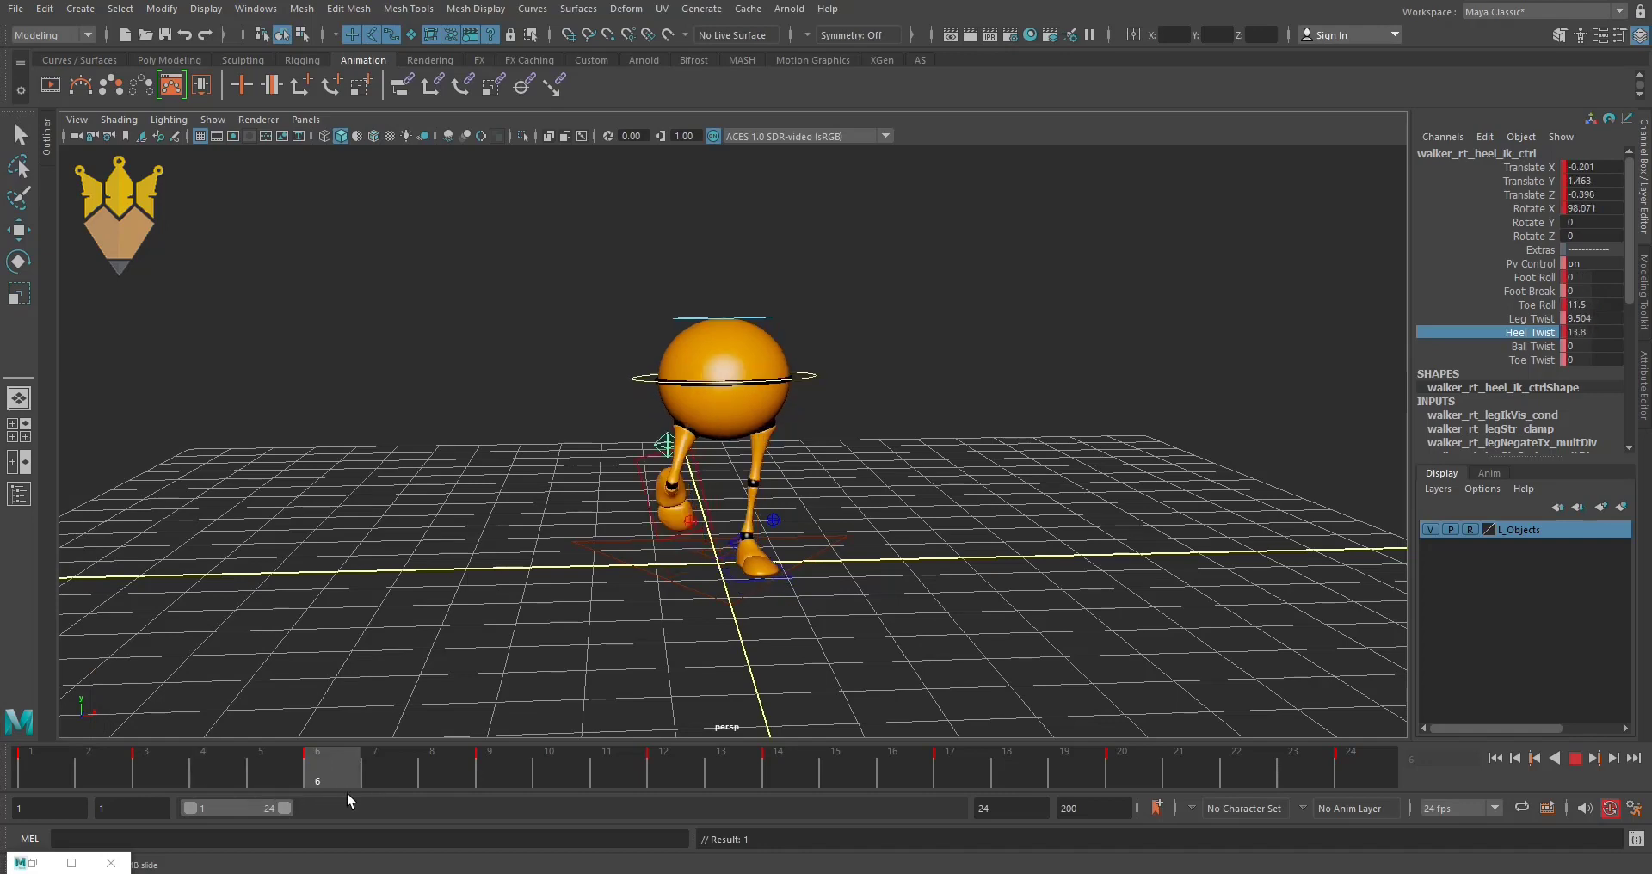
- Set the right heel control's Leg Twist to -2.196 at frame 6 in the front view and scrub to check the leg
scroll(729, 573, up, 3)
alt+middle_drag(730, 524, 729, 482)
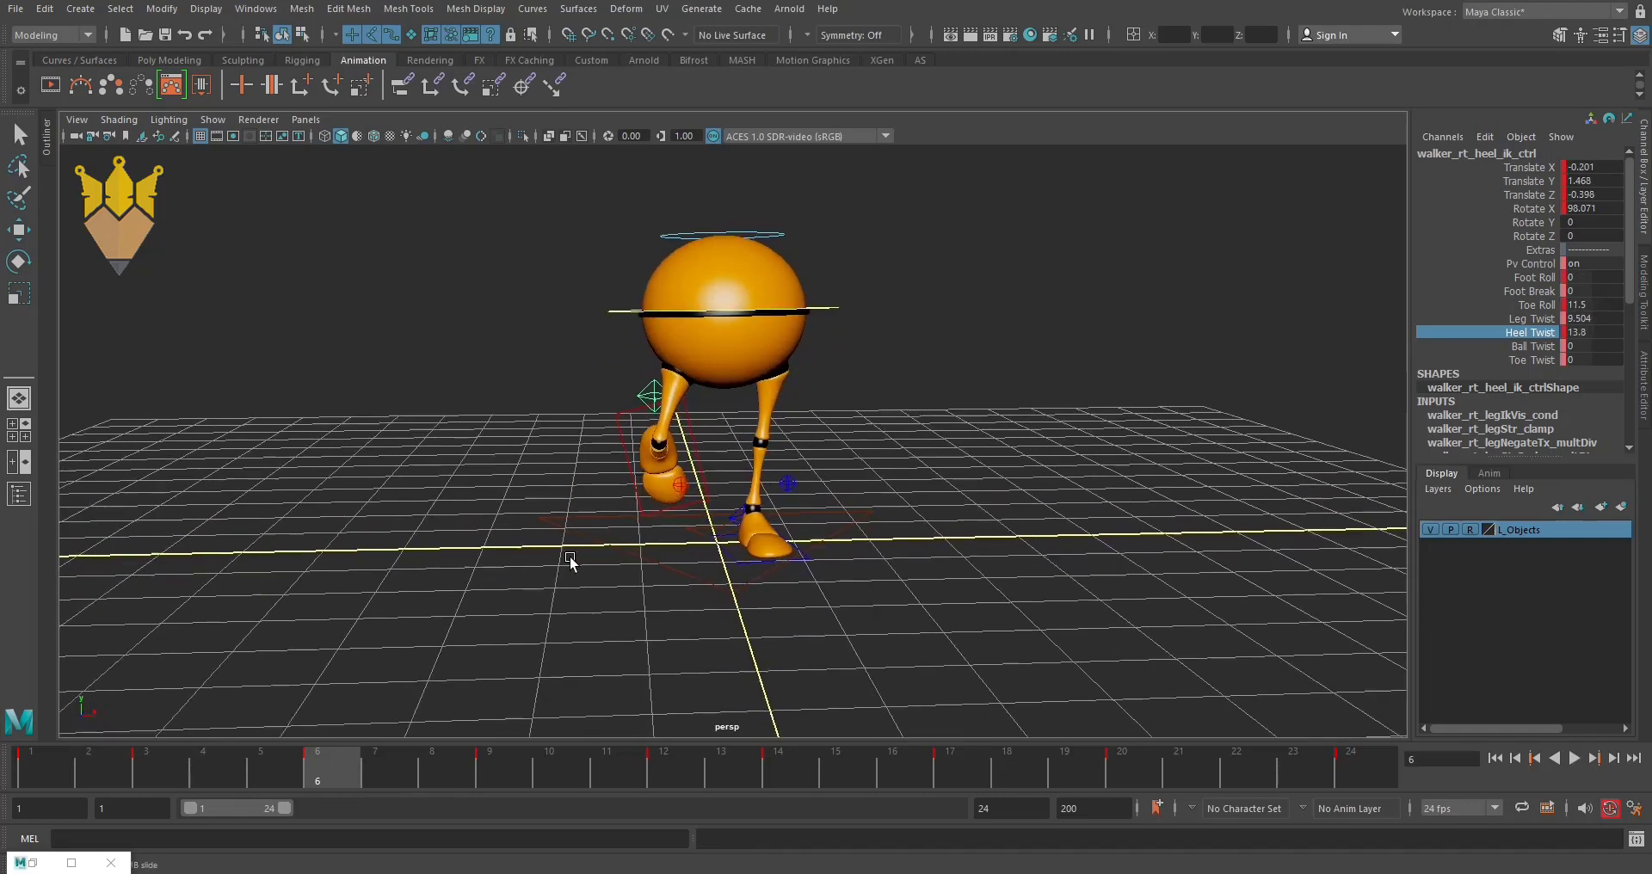
alt+drag(571, 561, 518, 568)
key(space)
scroll(823, 582, down, 5)
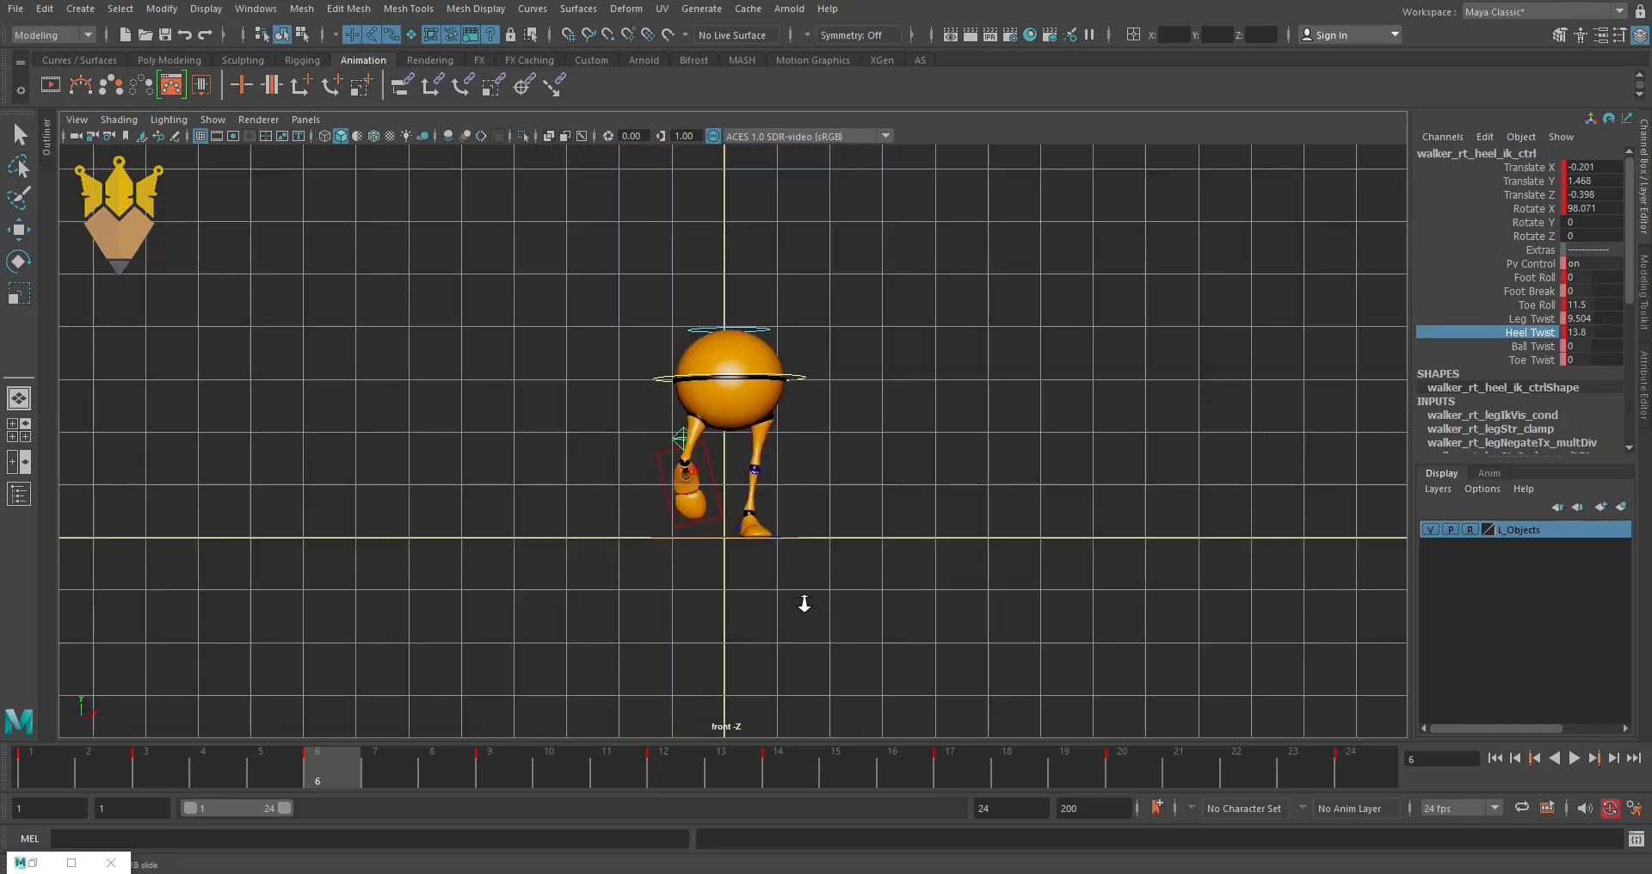
scroll(1012, 617, up, 1)
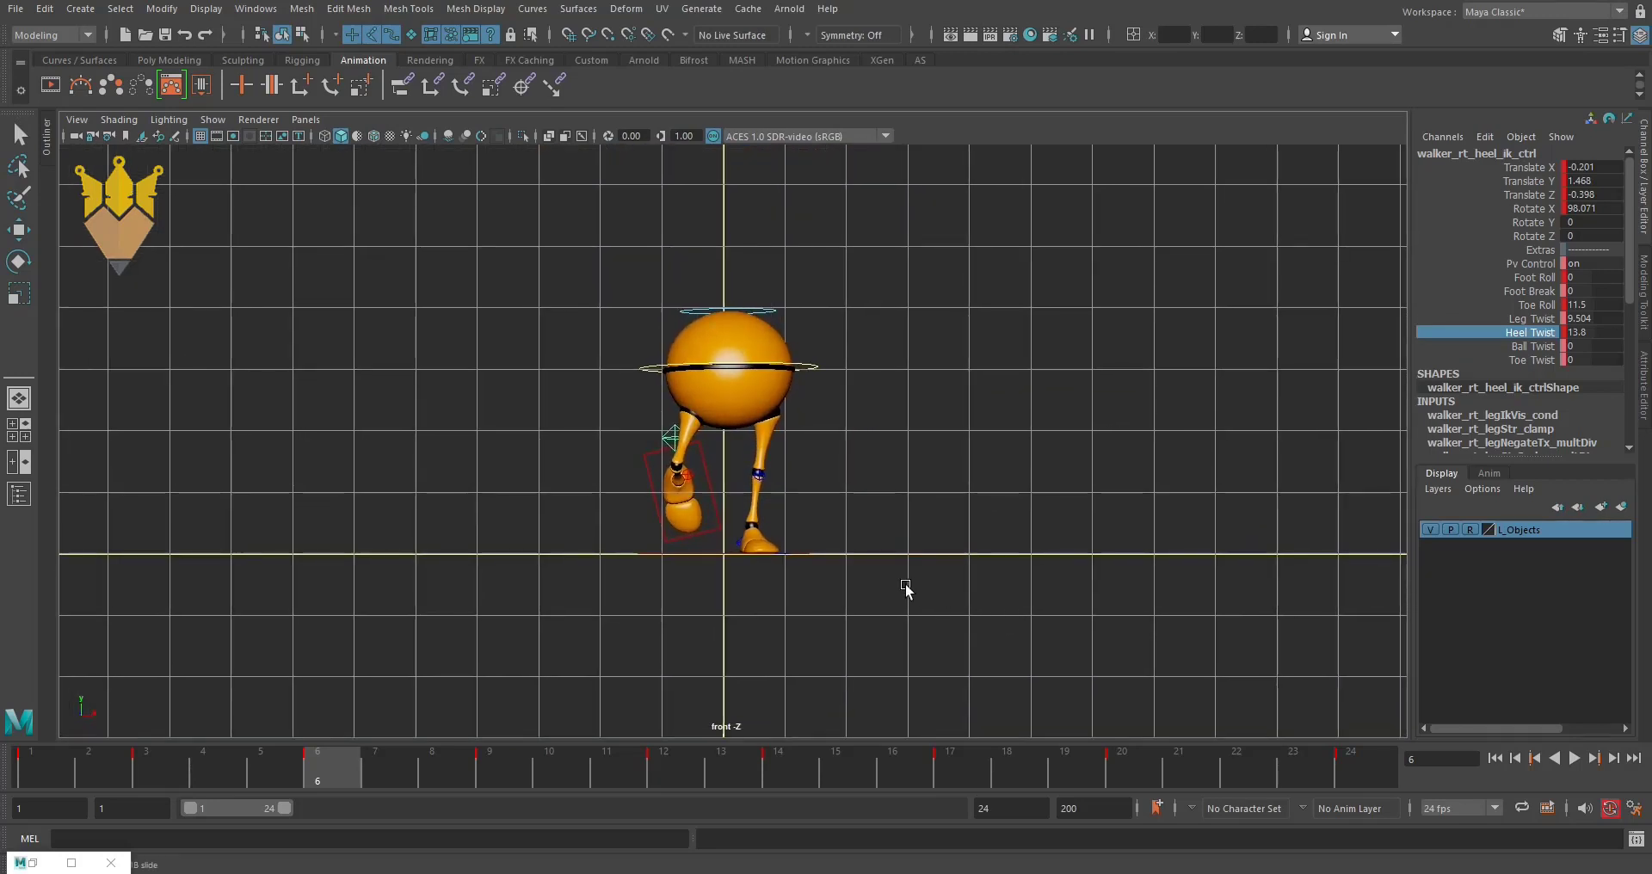
click(1529, 319)
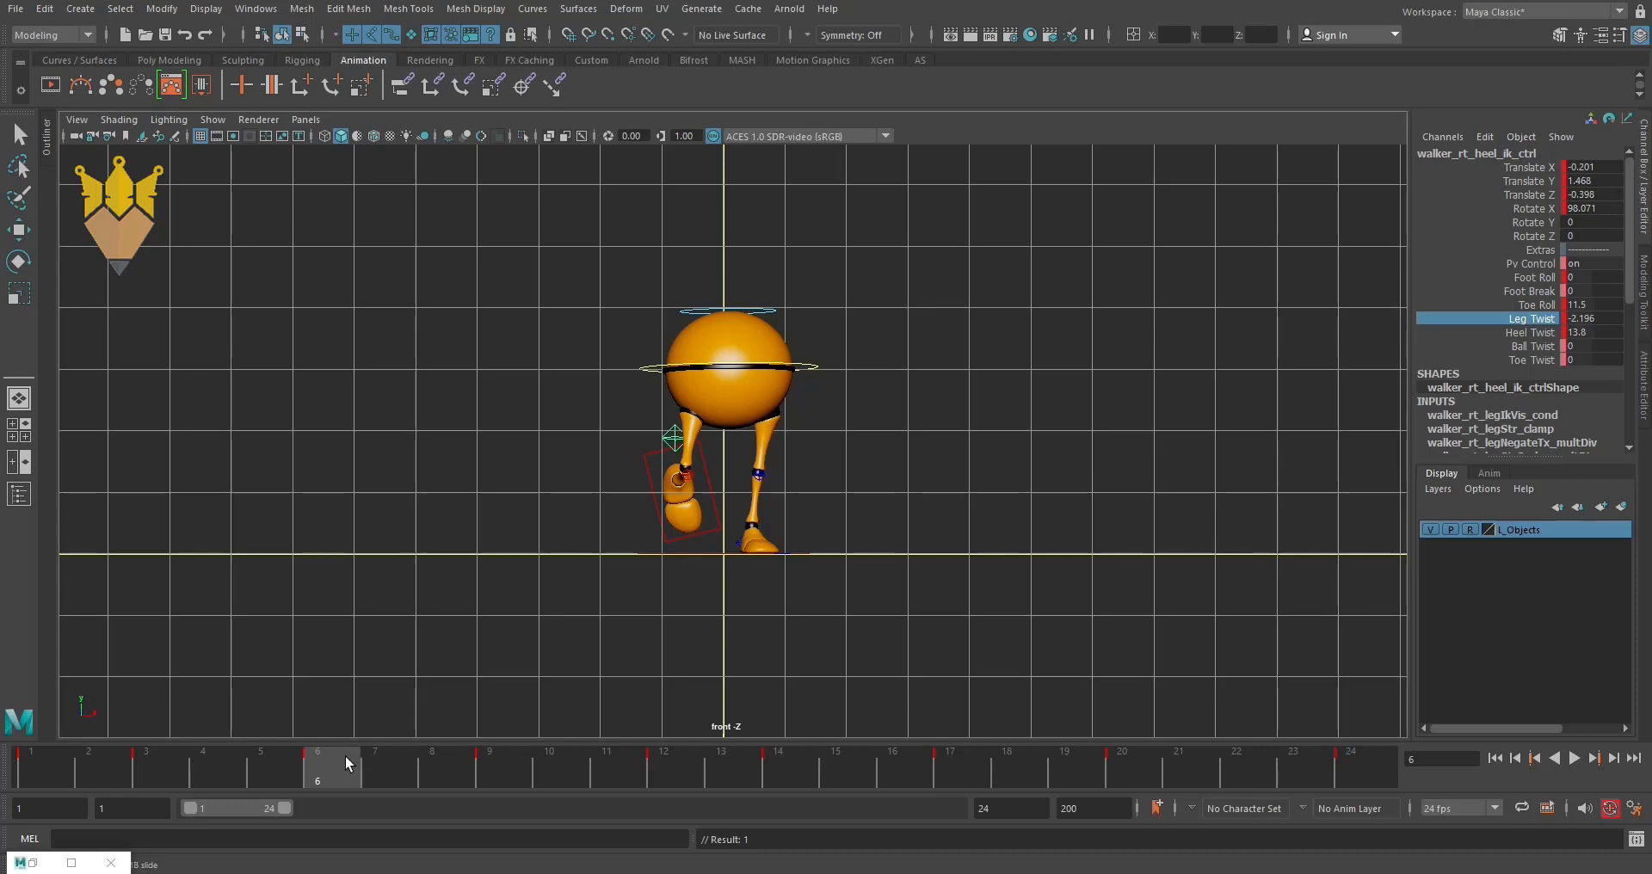
drag(344, 755, 553, 865)
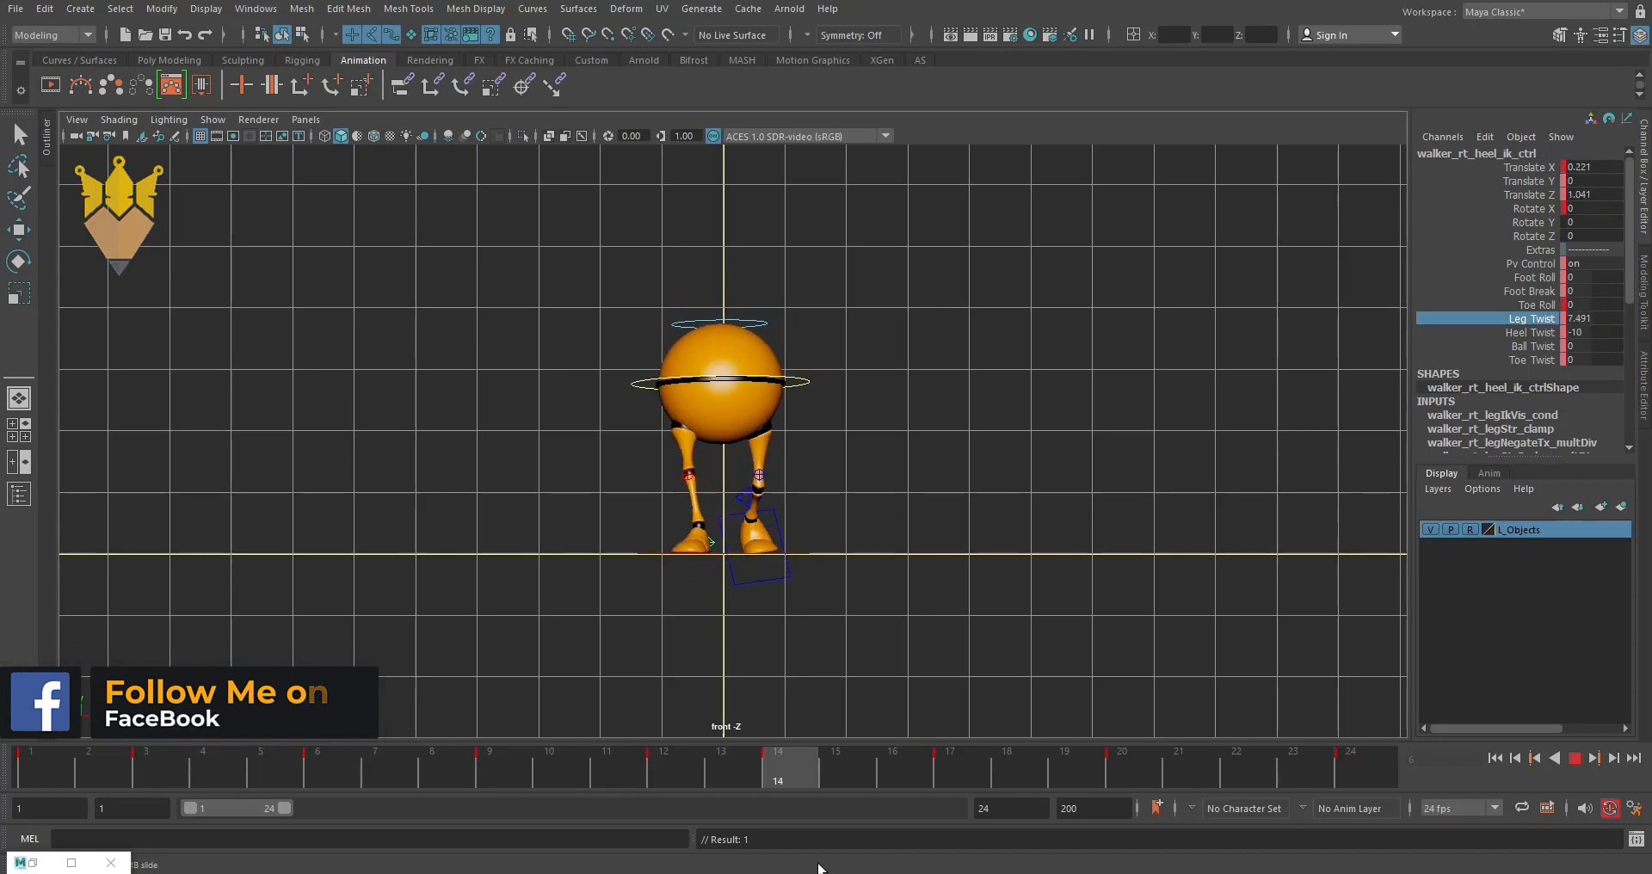
- Go to frame 17 and set the left heel control's Heel Twist to -7.5
drag(818, 867, 971, 840)
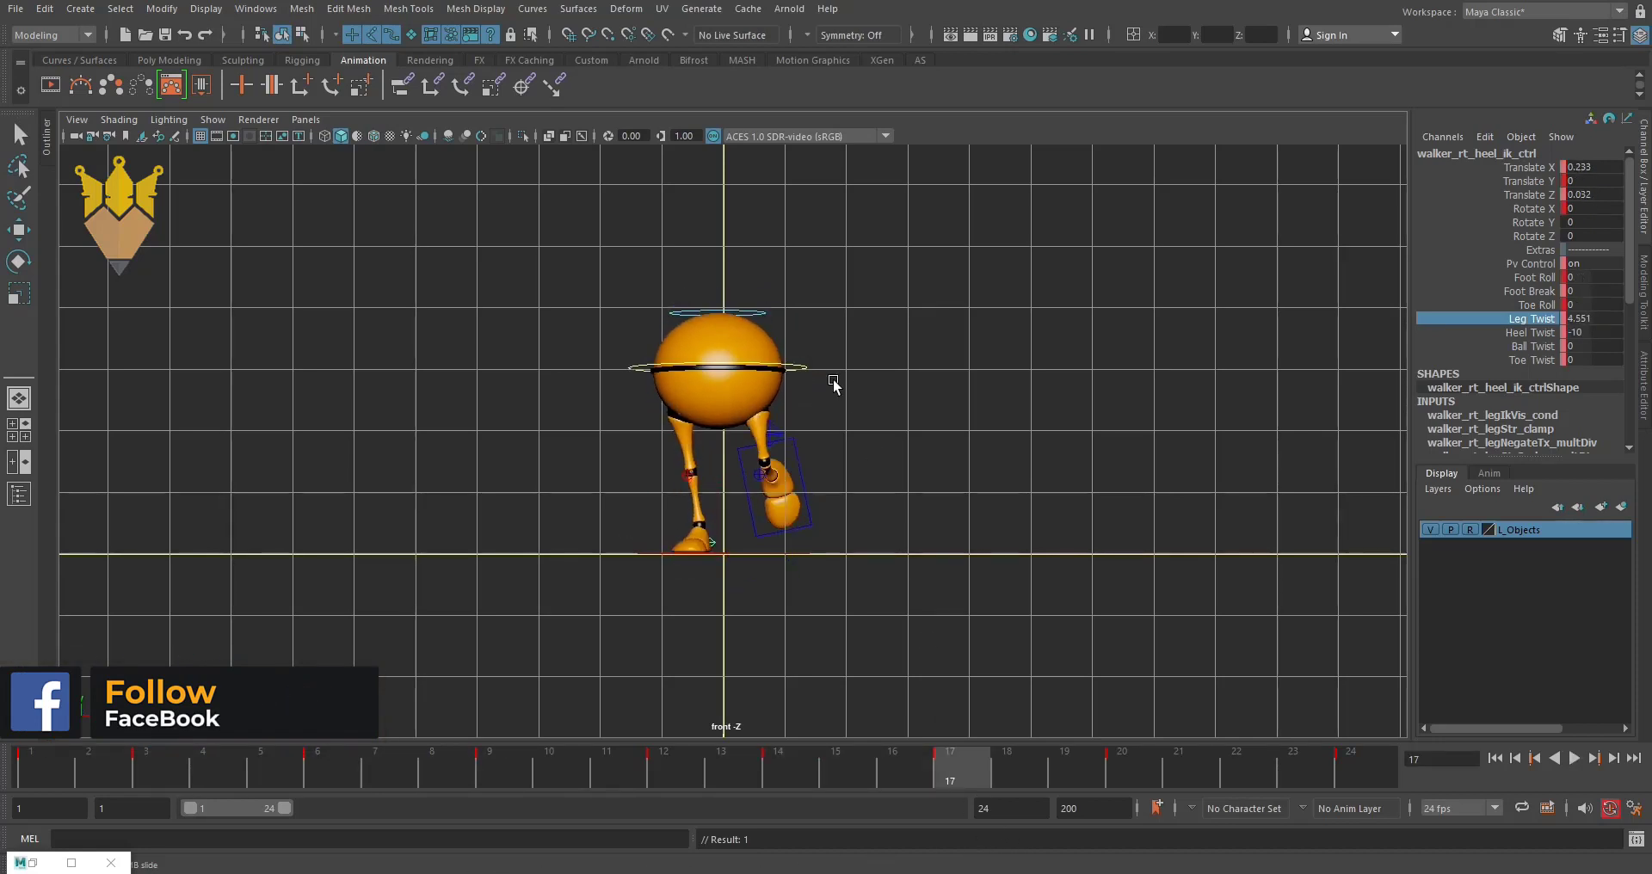
click(774, 442)
key(e)
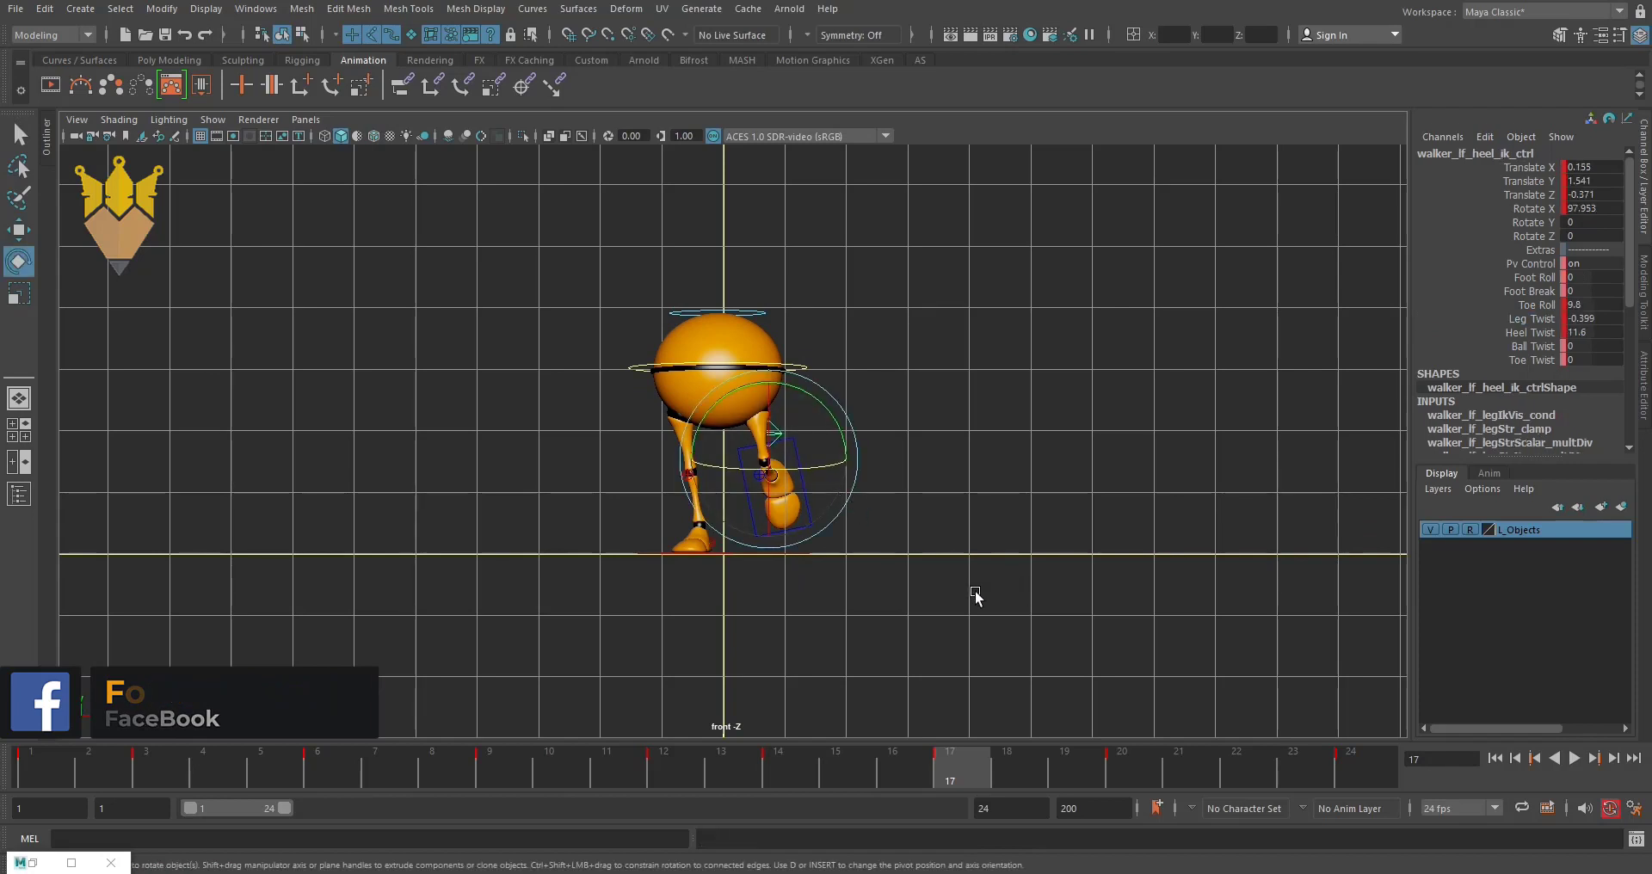
click(1525, 332)
middle_drag(1165, 571, 1056, 572)
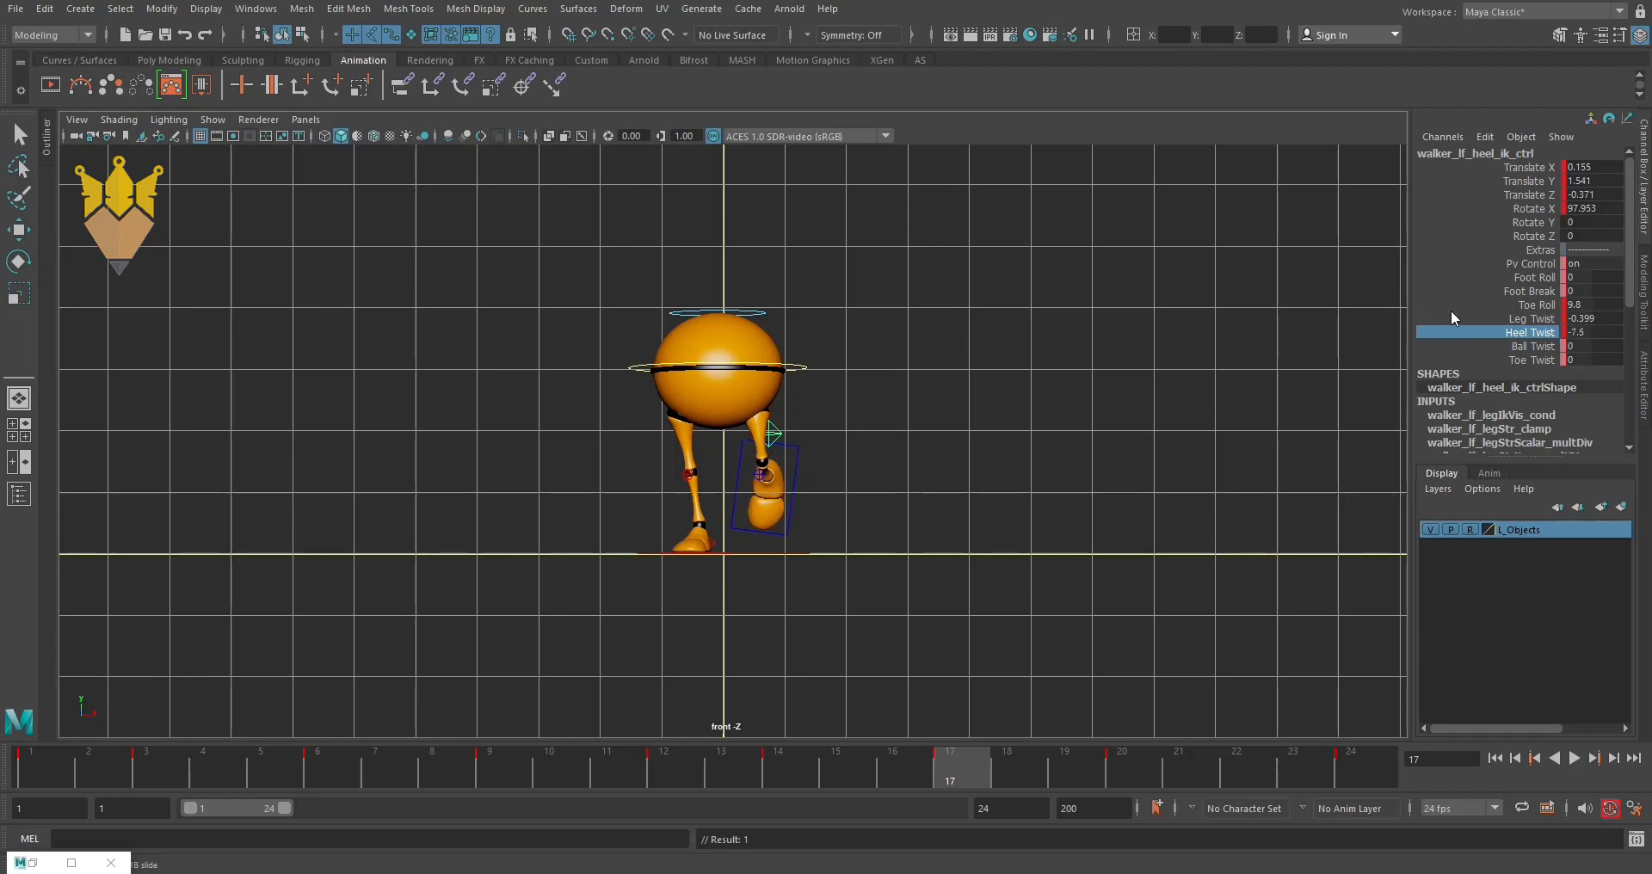
- Set the left heel control's Leg Twist to 9.201 and Heel Twist to -10.7 at frame 17, then play the cycle
click(1491, 307)
click(1481, 320)
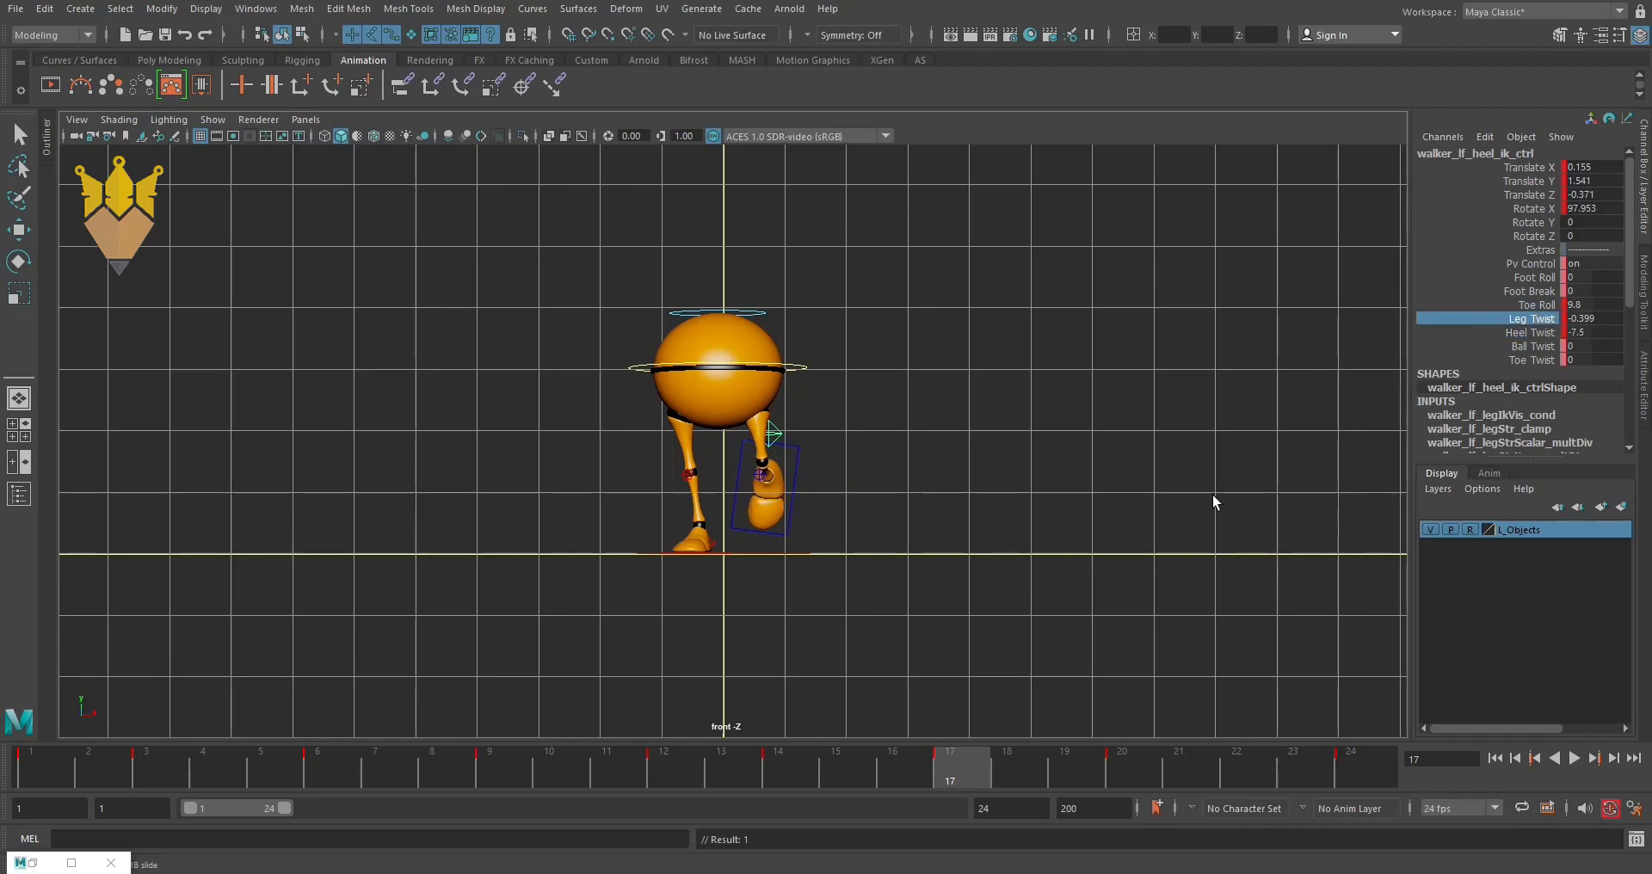
middle_drag(1212, 494, 1266, 496)
click(1519, 346)
click(1521, 319)
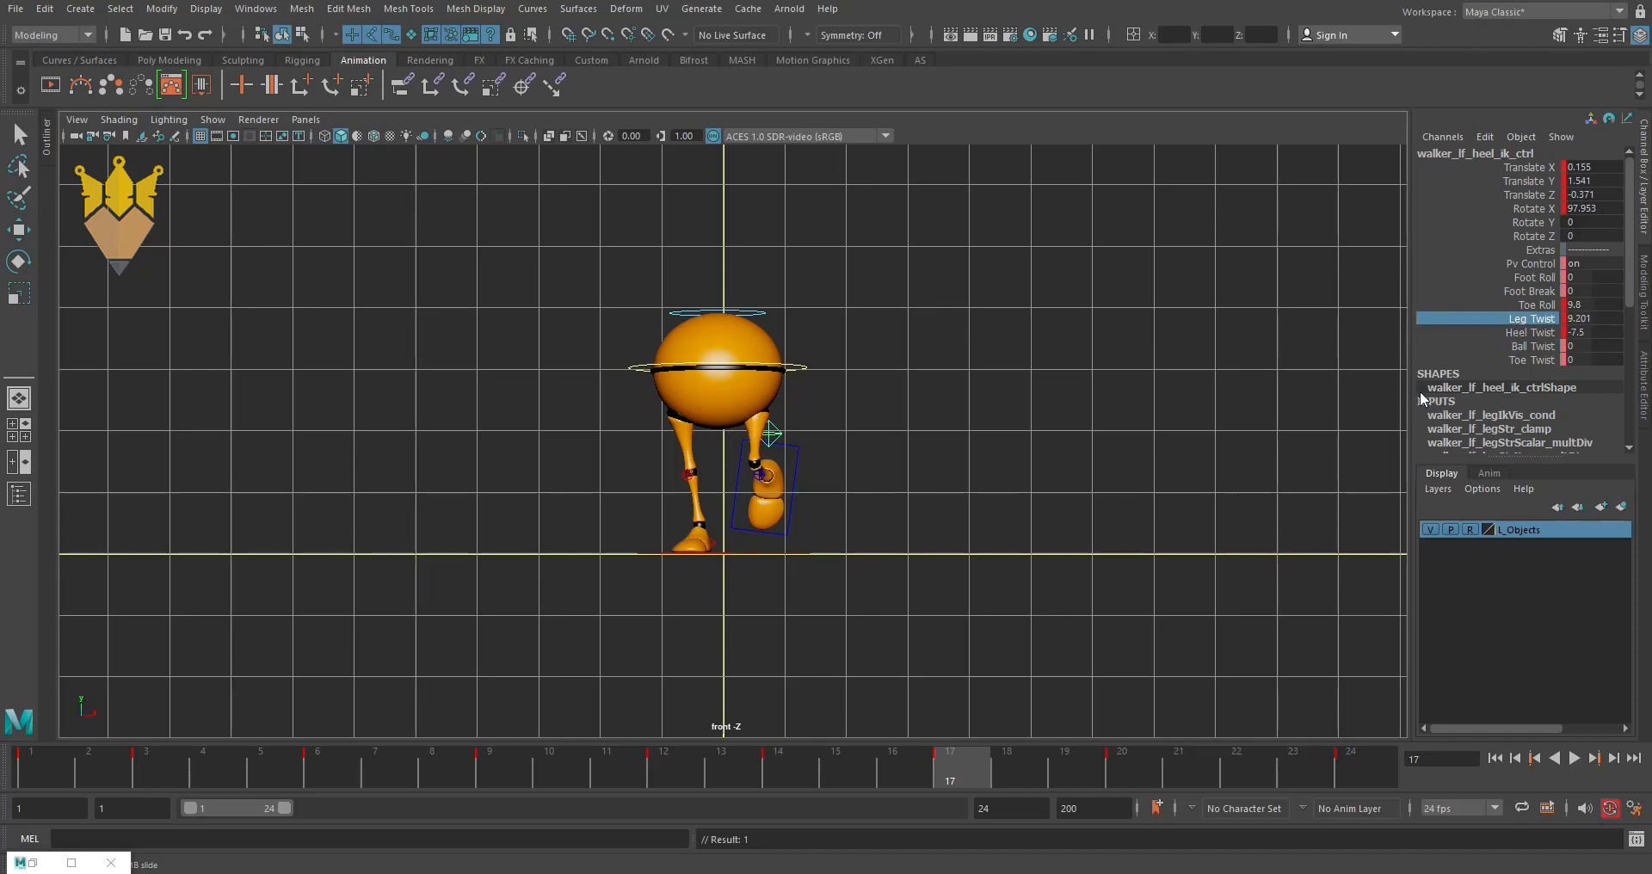
click(1495, 335)
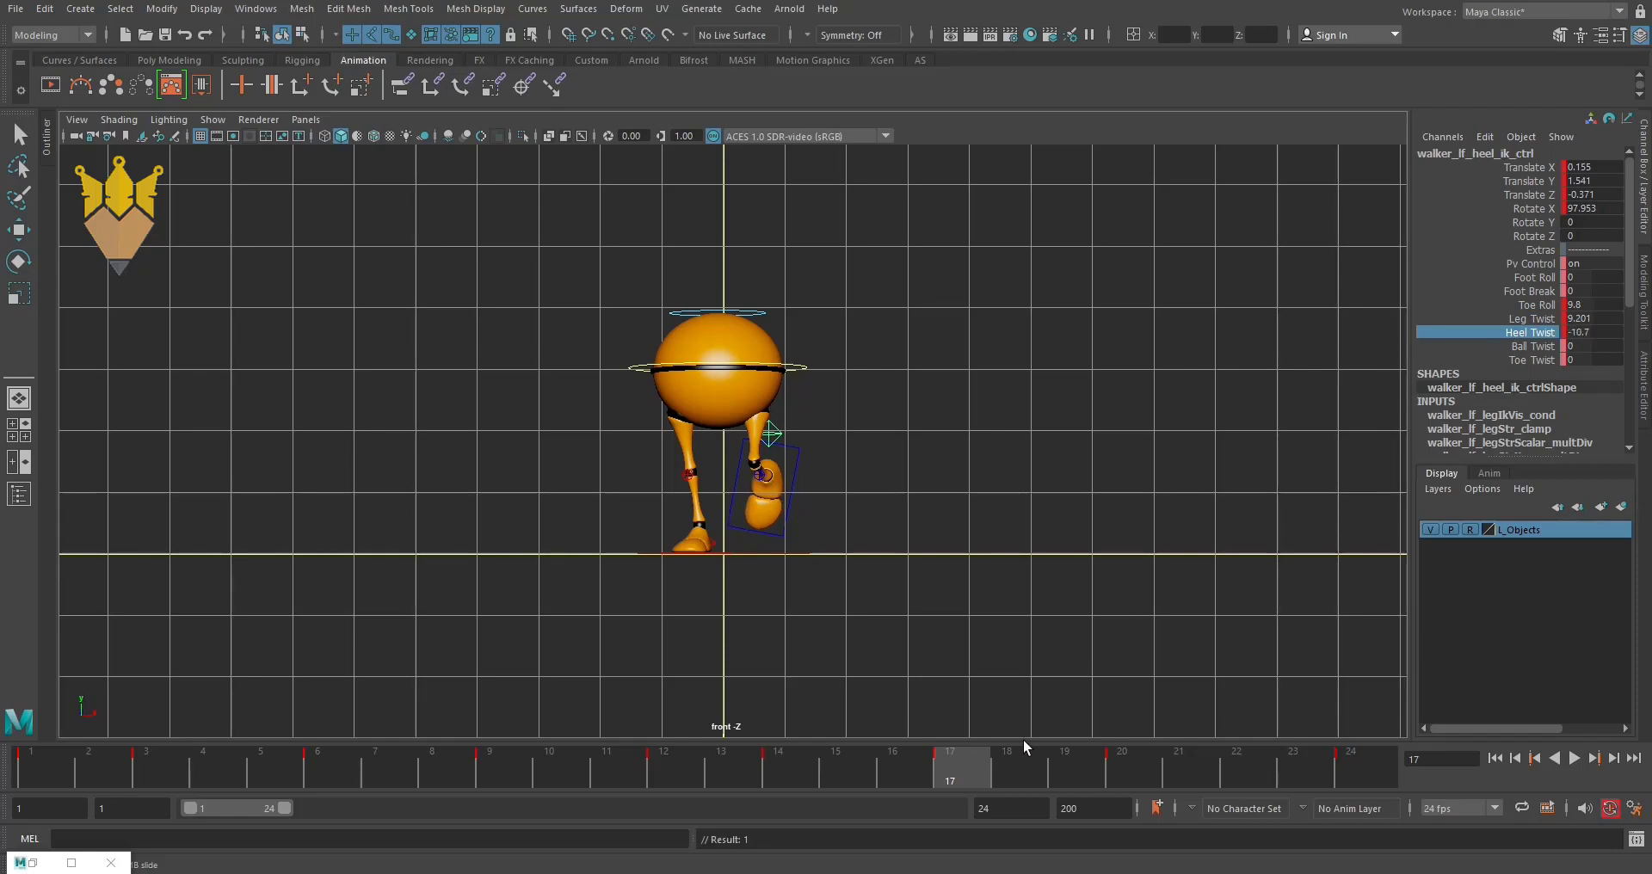
key(alt+v)
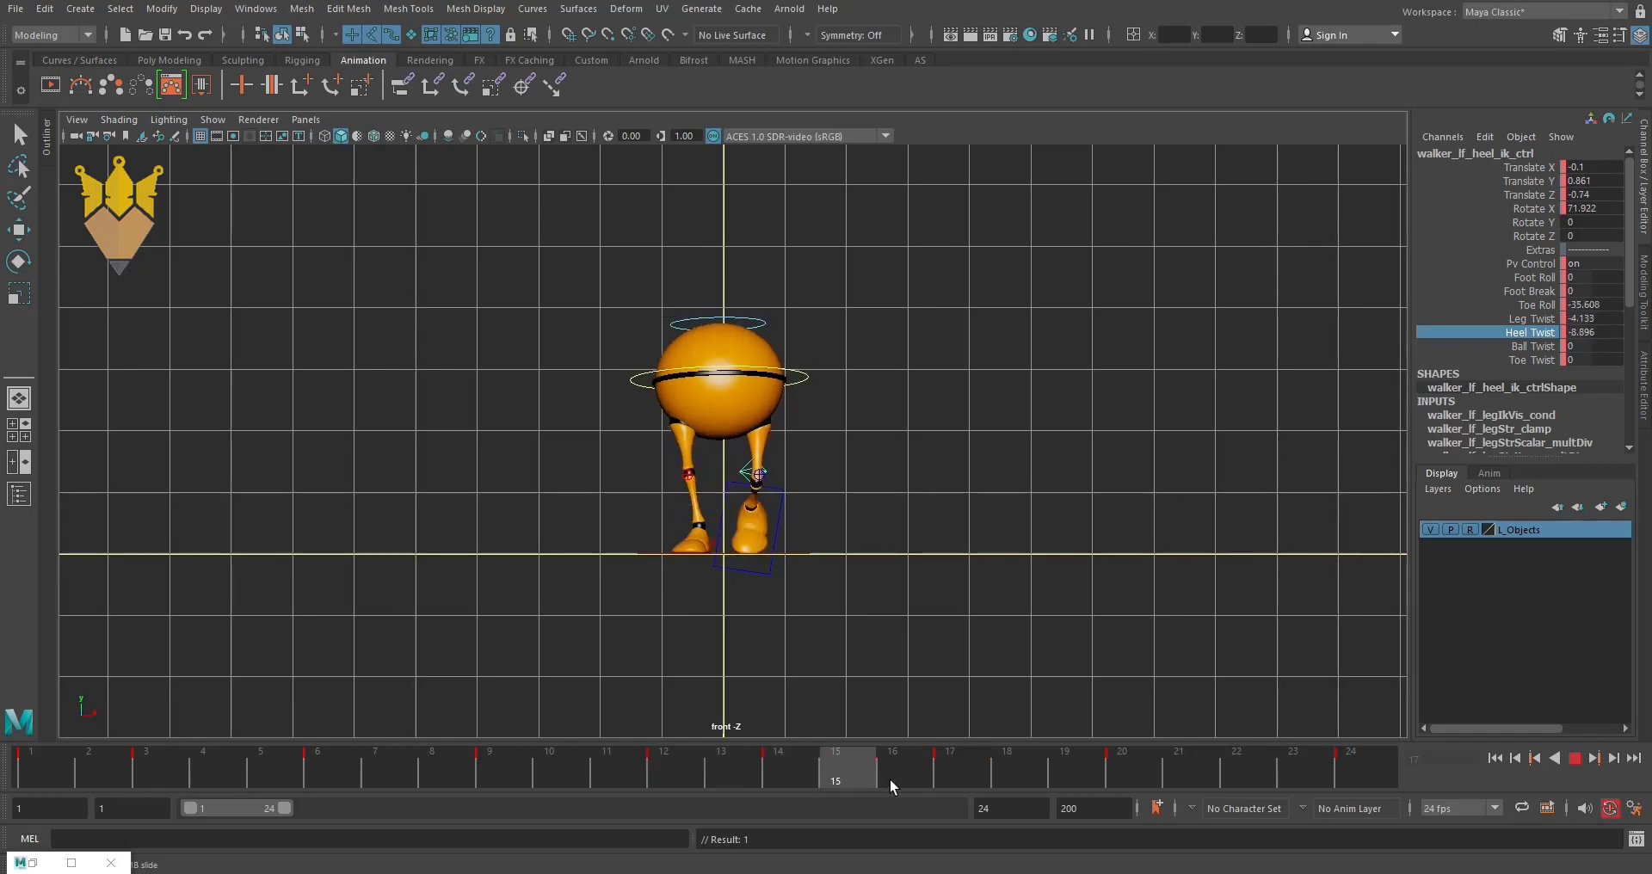
- Go to frame 14 and set the left heel control's Leg Twist to 0
drag(997, 777, 818, 783)
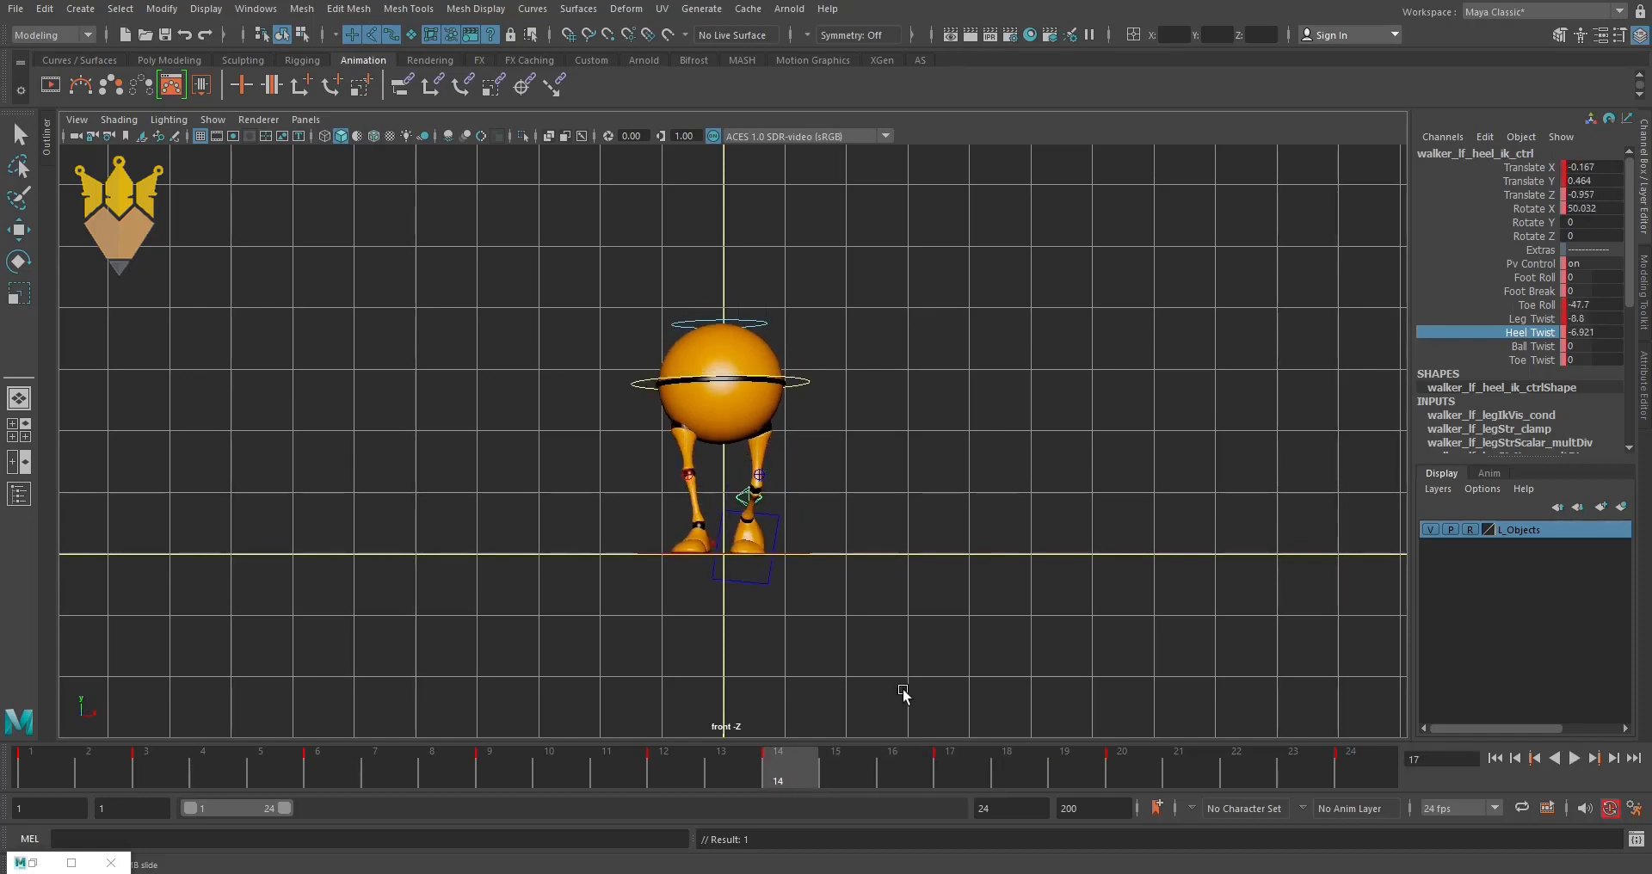
click(1528, 318)
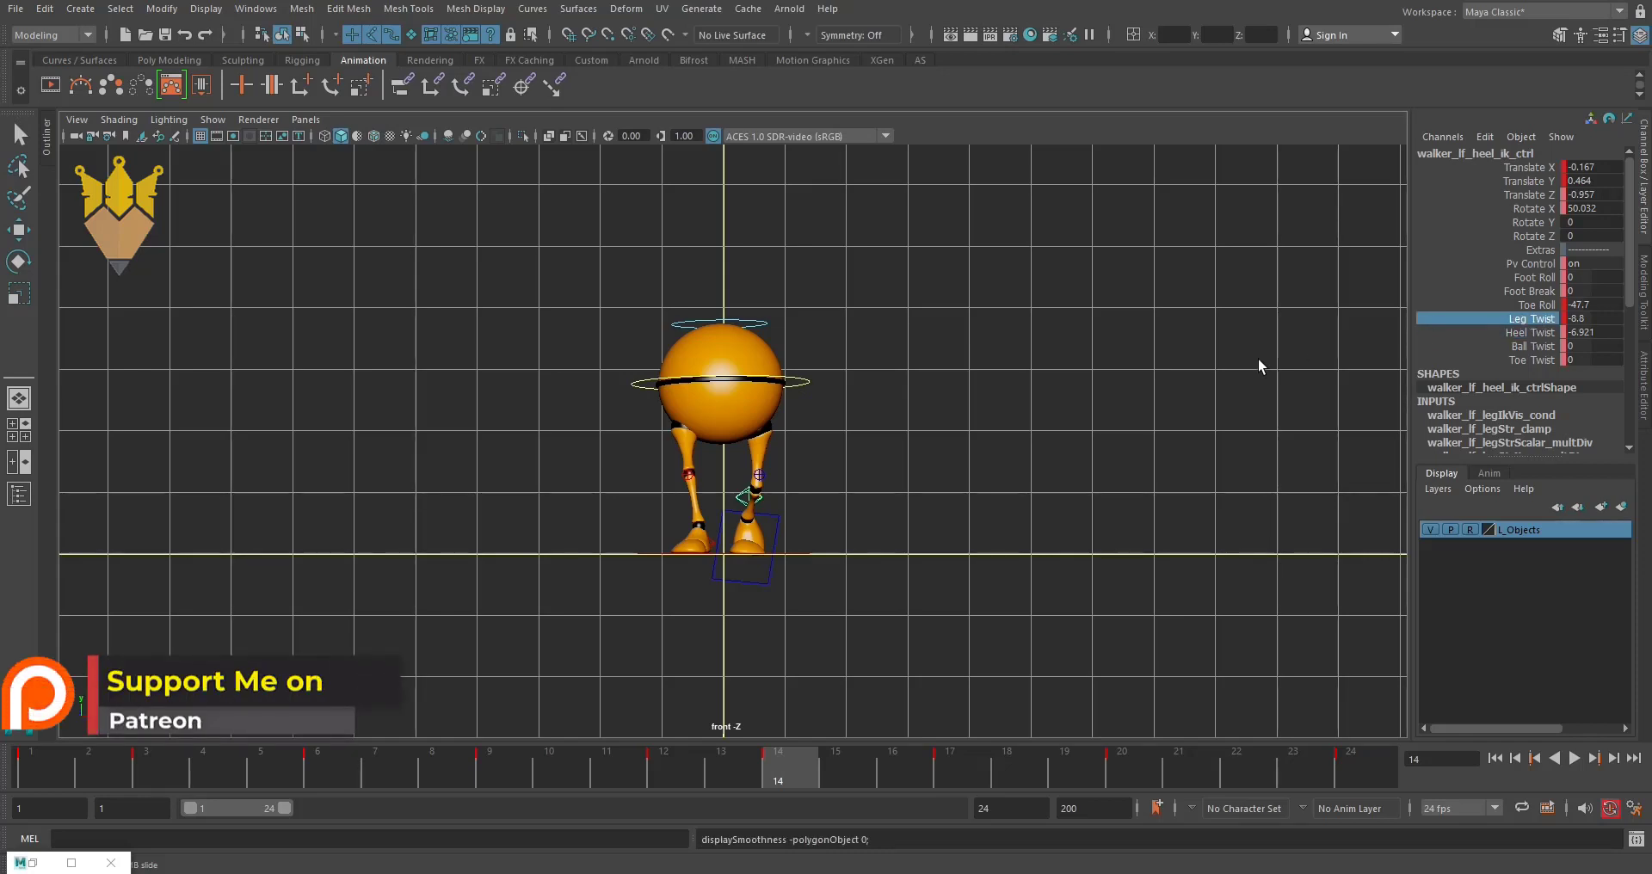
double_click(1590, 320)
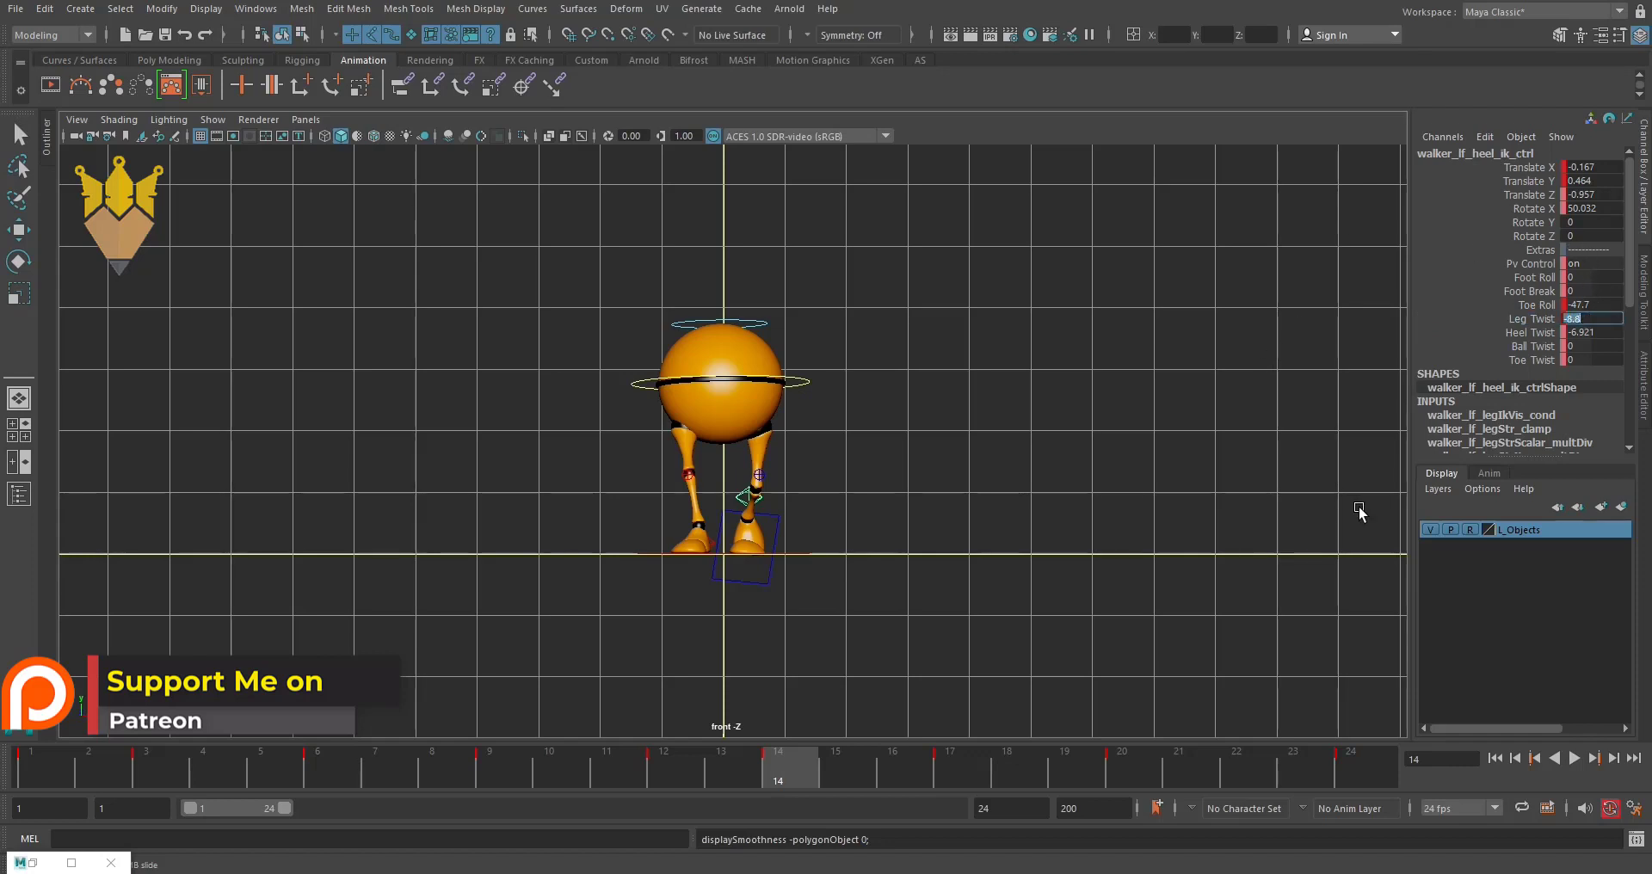
text(0)
key(Return)
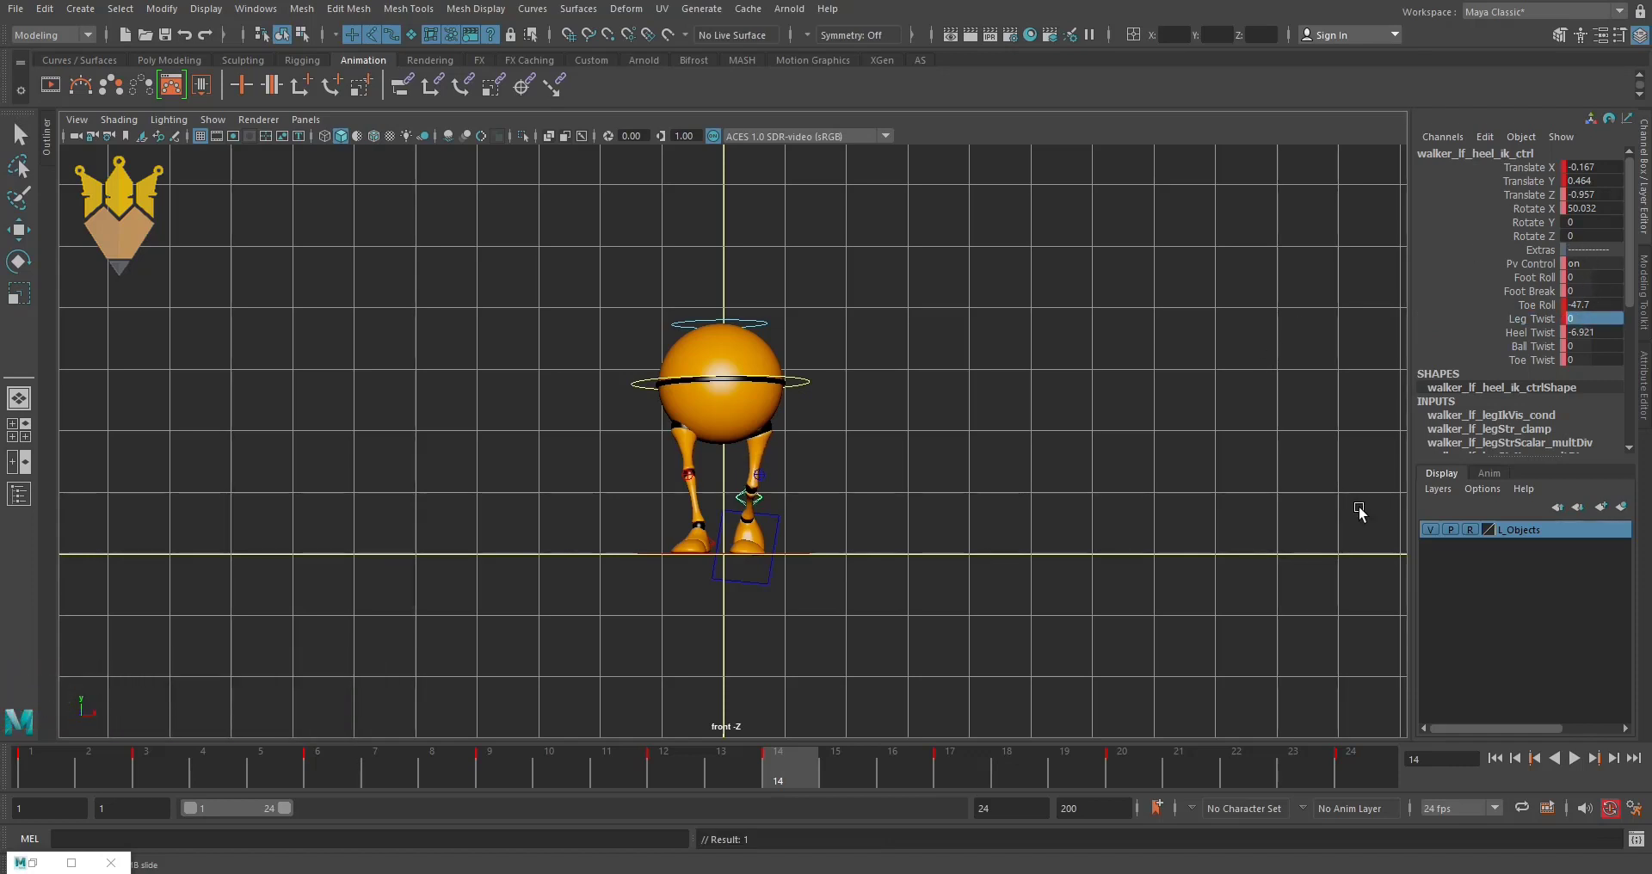
- Open the Graph Editor beside the rig, isolate the left heel's Heel Twist curve, and scrub to frame 6 to examine it
click(1528, 333)
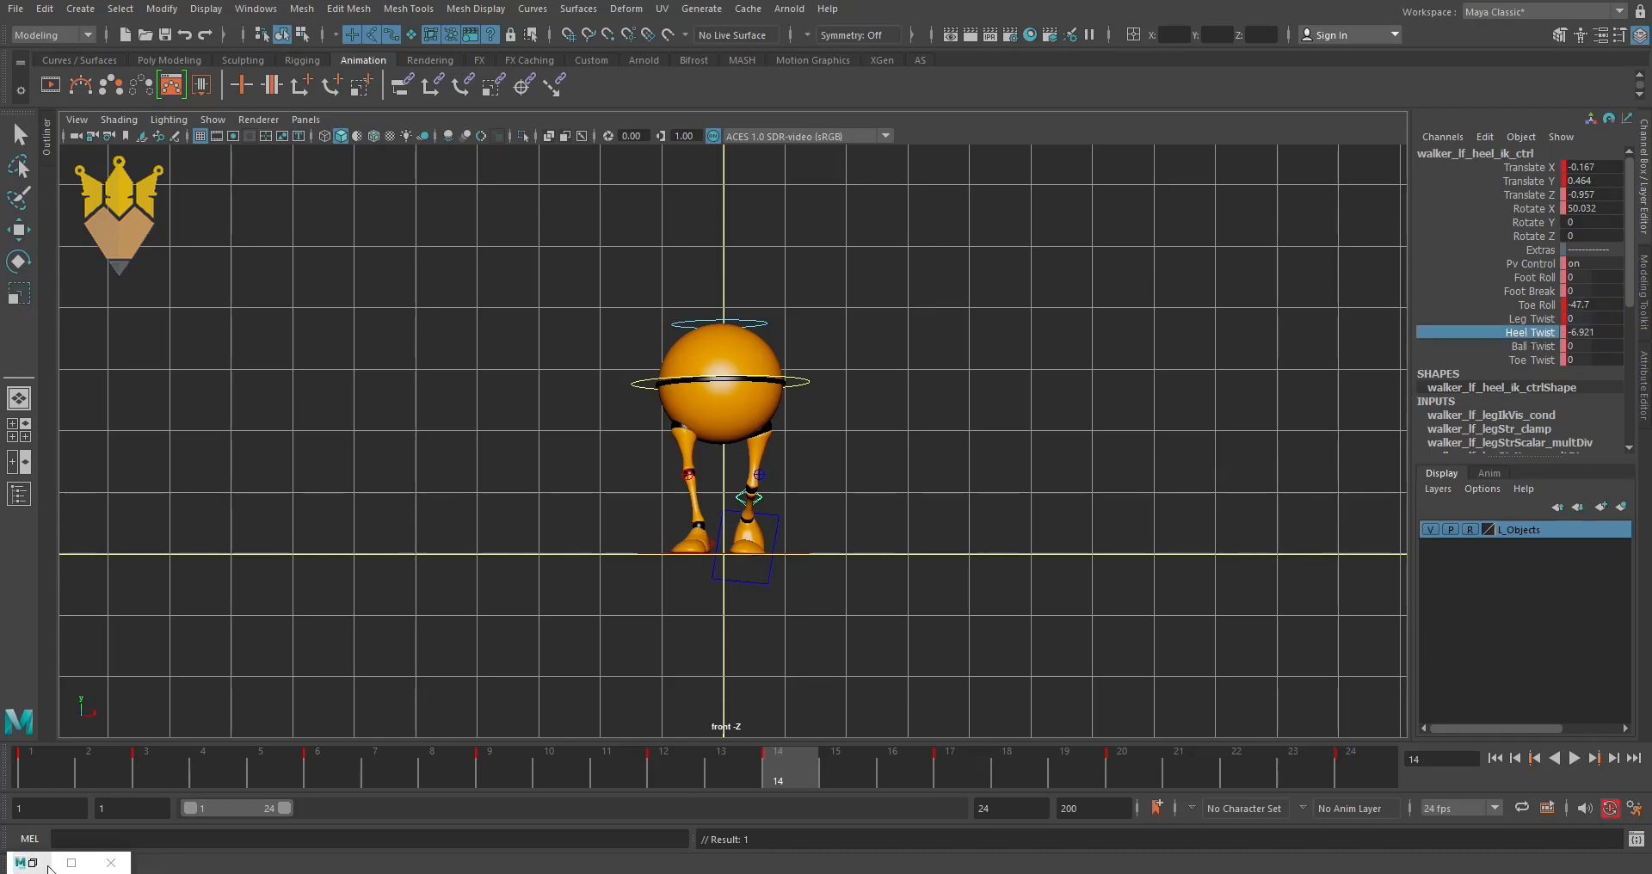
click(49, 869)
drag(1151, 121, 850, 119)
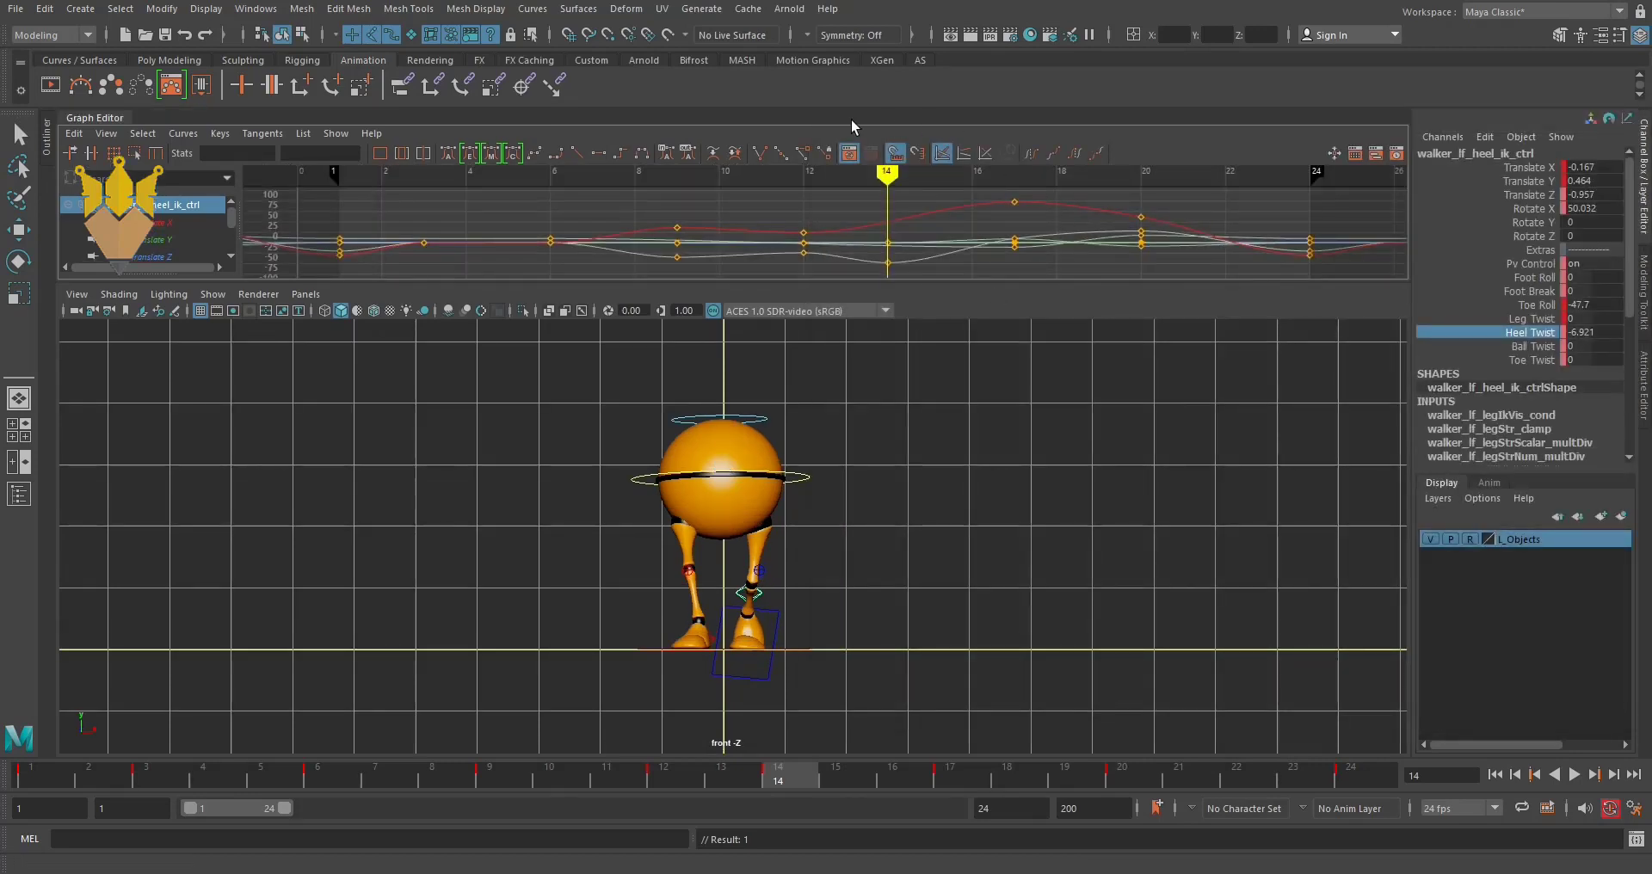
drag(95, 116, 835, 198)
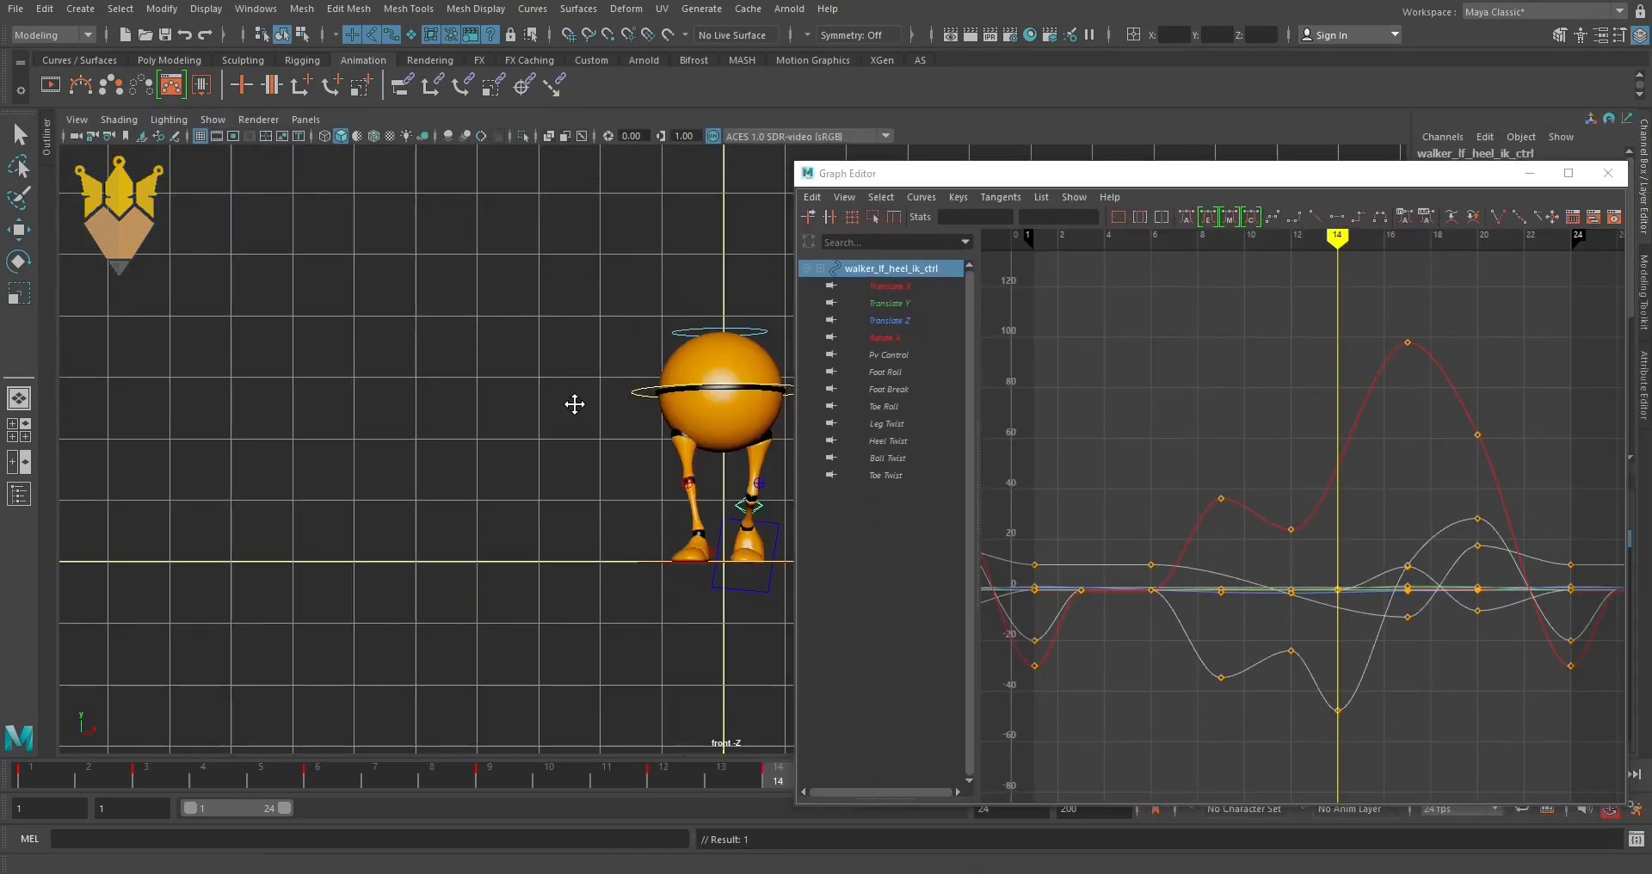
alt+middle_drag(575, 405, 277, 441)
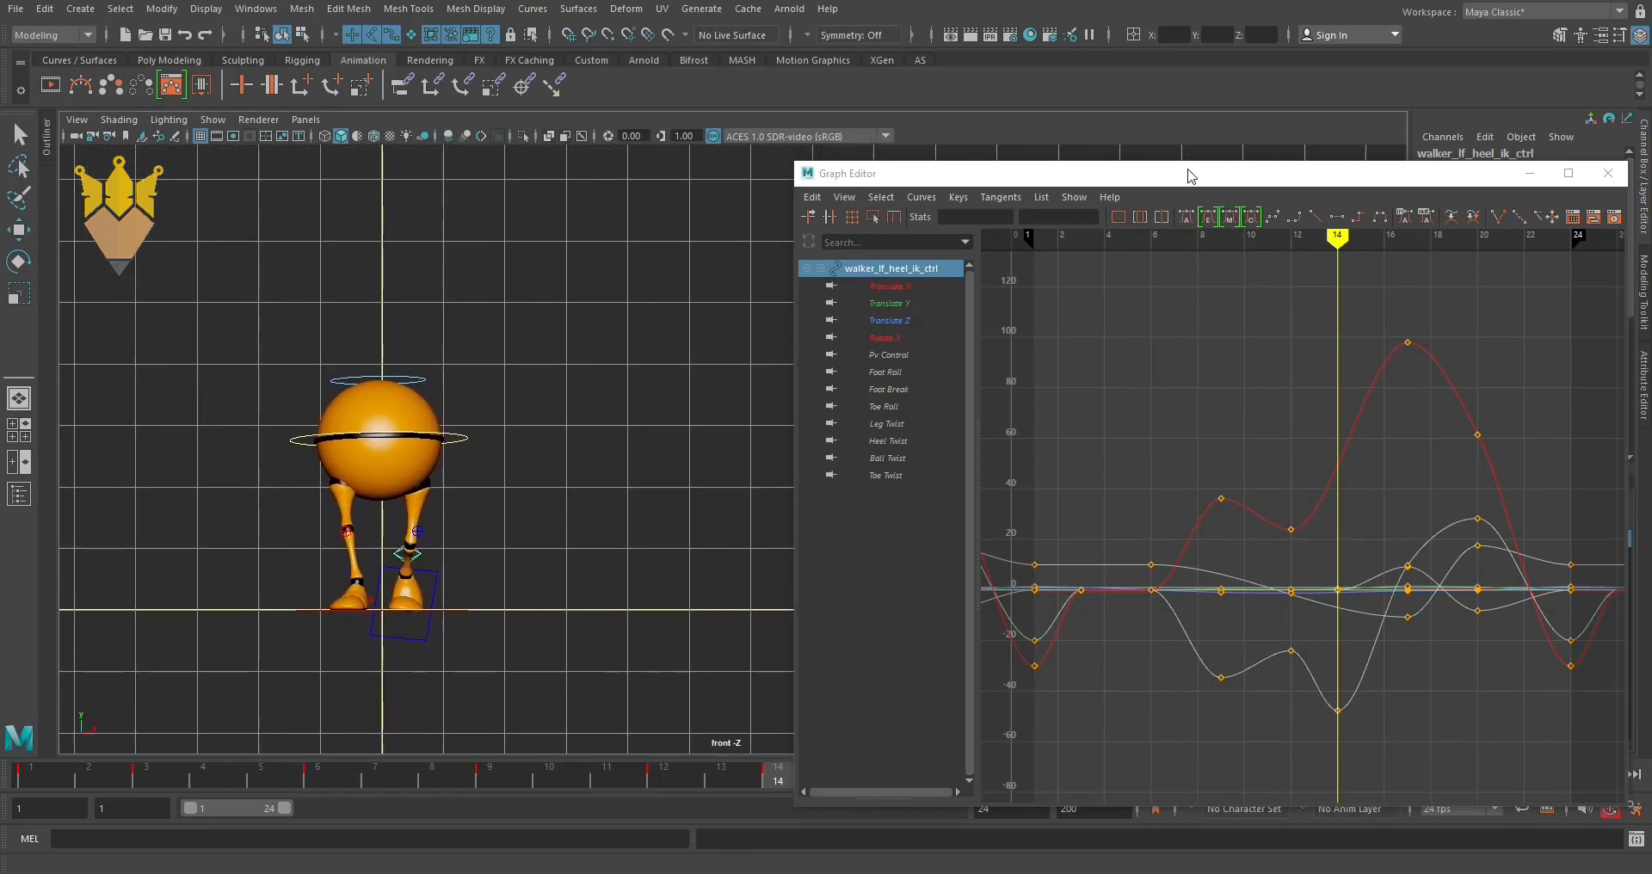
drag(1191, 172, 975, 174)
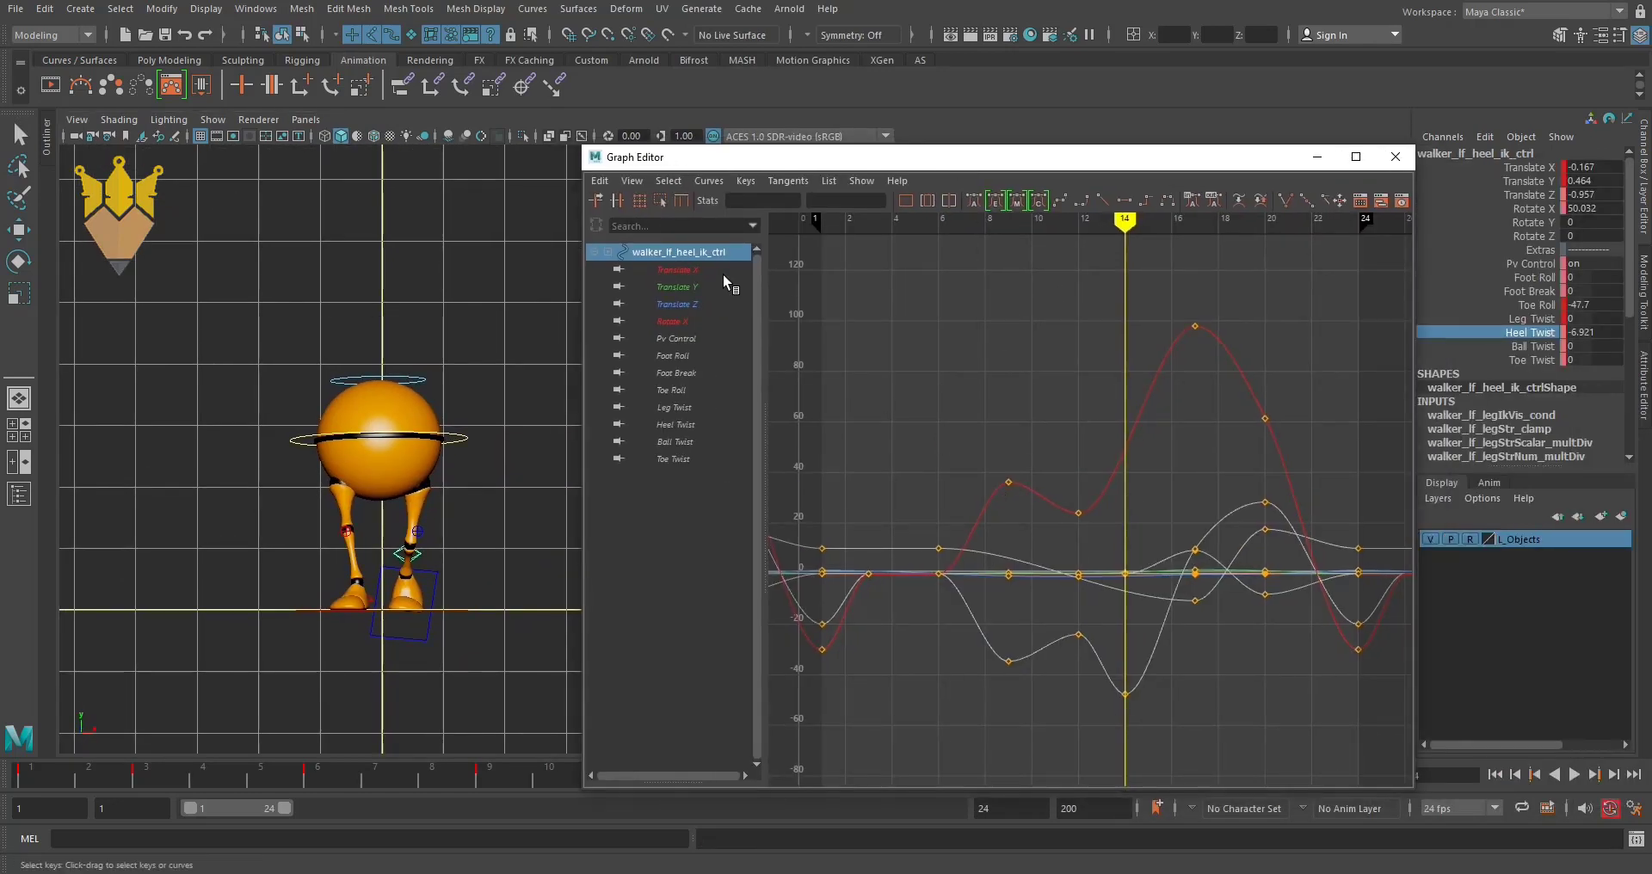
click(663, 424)
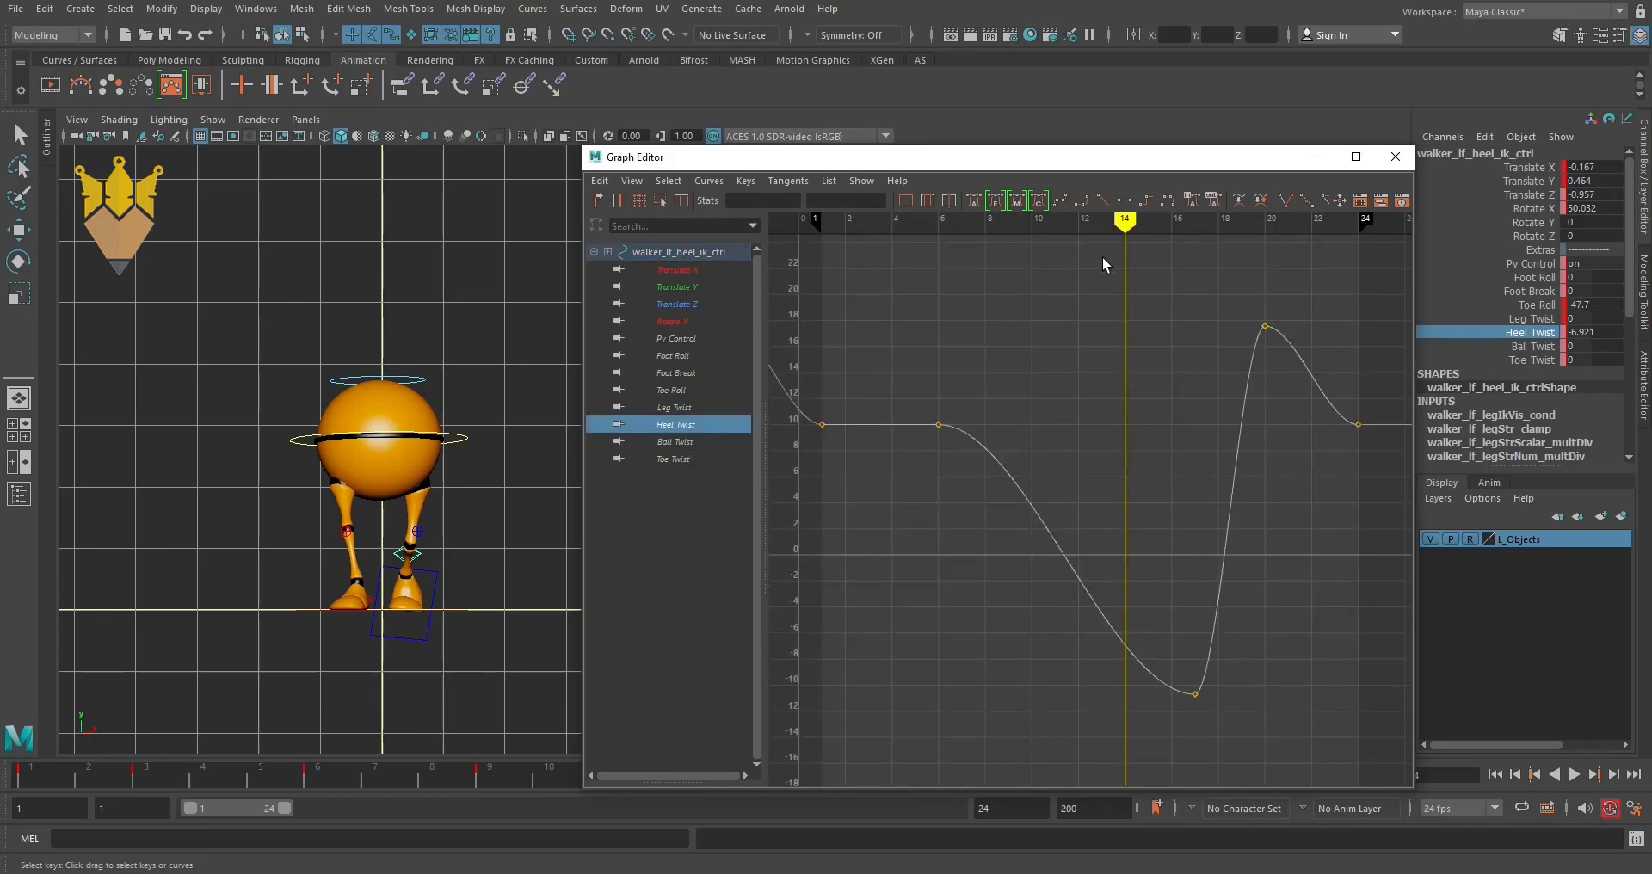
alt+right_drag(1184, 343, 1132, 173)
drag(1091, 225, 993, 315)
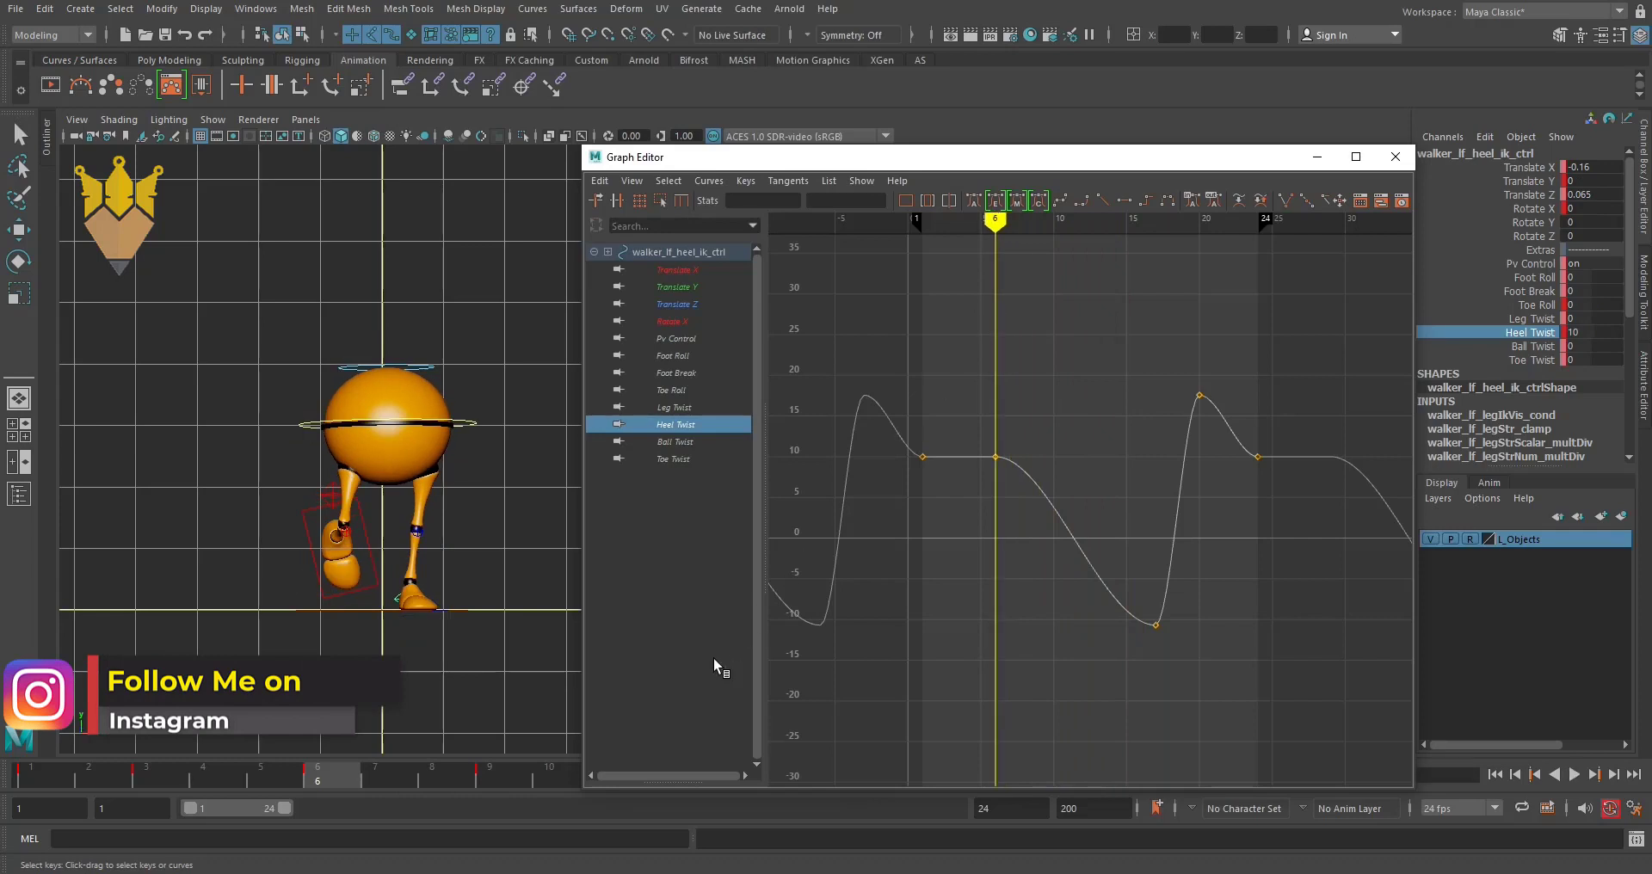
- Minimize the Graph Editor, go back to frame 14, and set the left heel control's Heel Twist to 0
click(1317, 157)
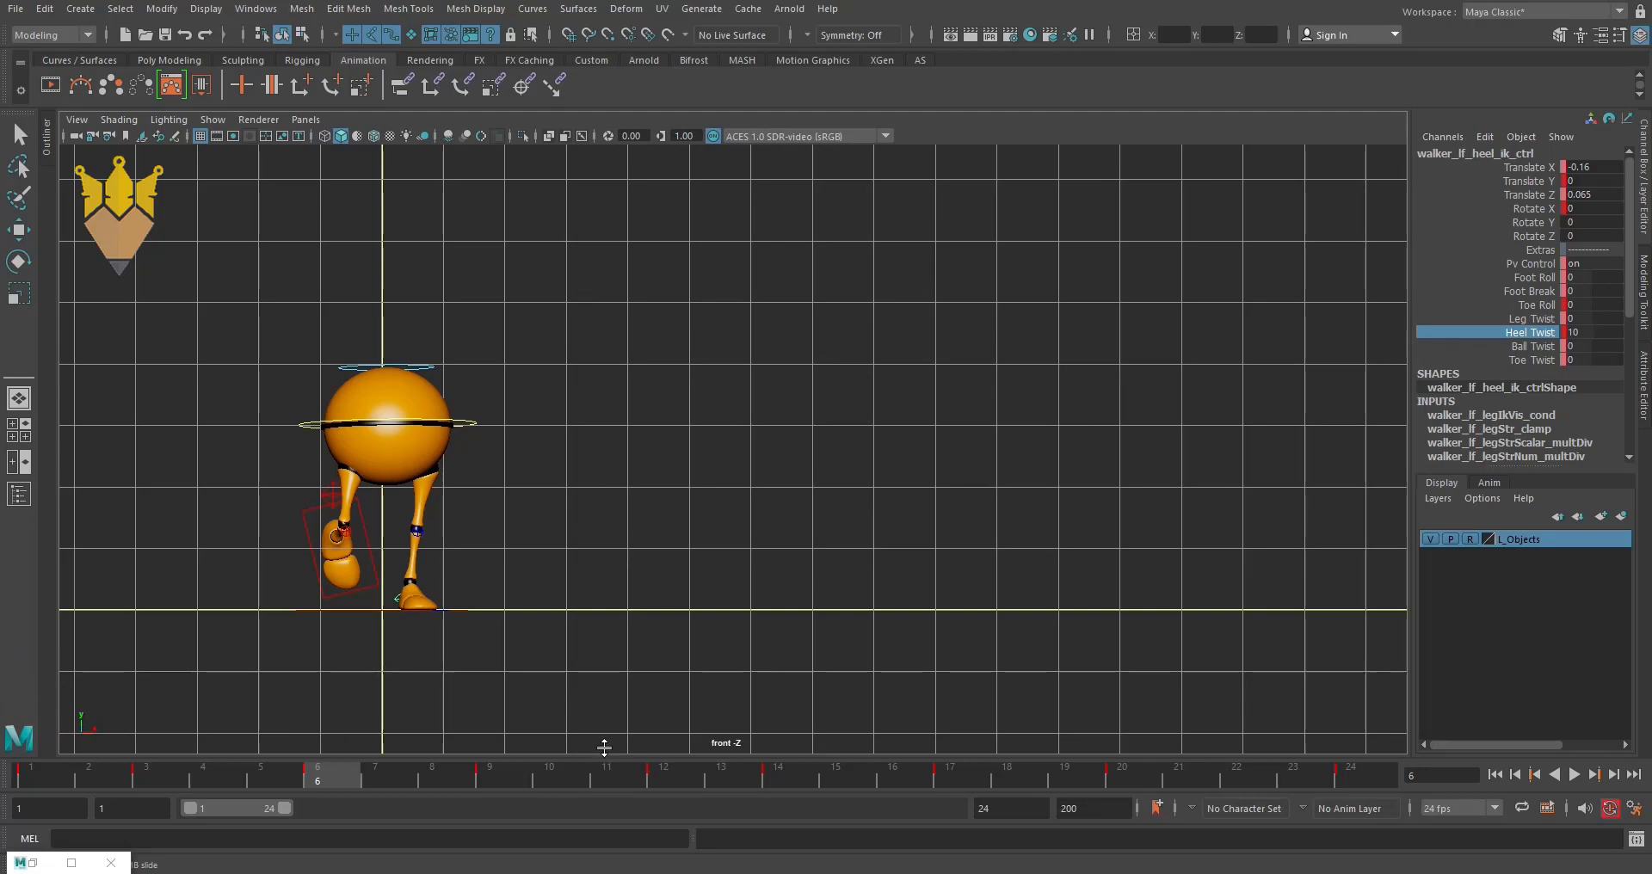
drag(608, 755, 605, 738)
drag(606, 738, 610, 718)
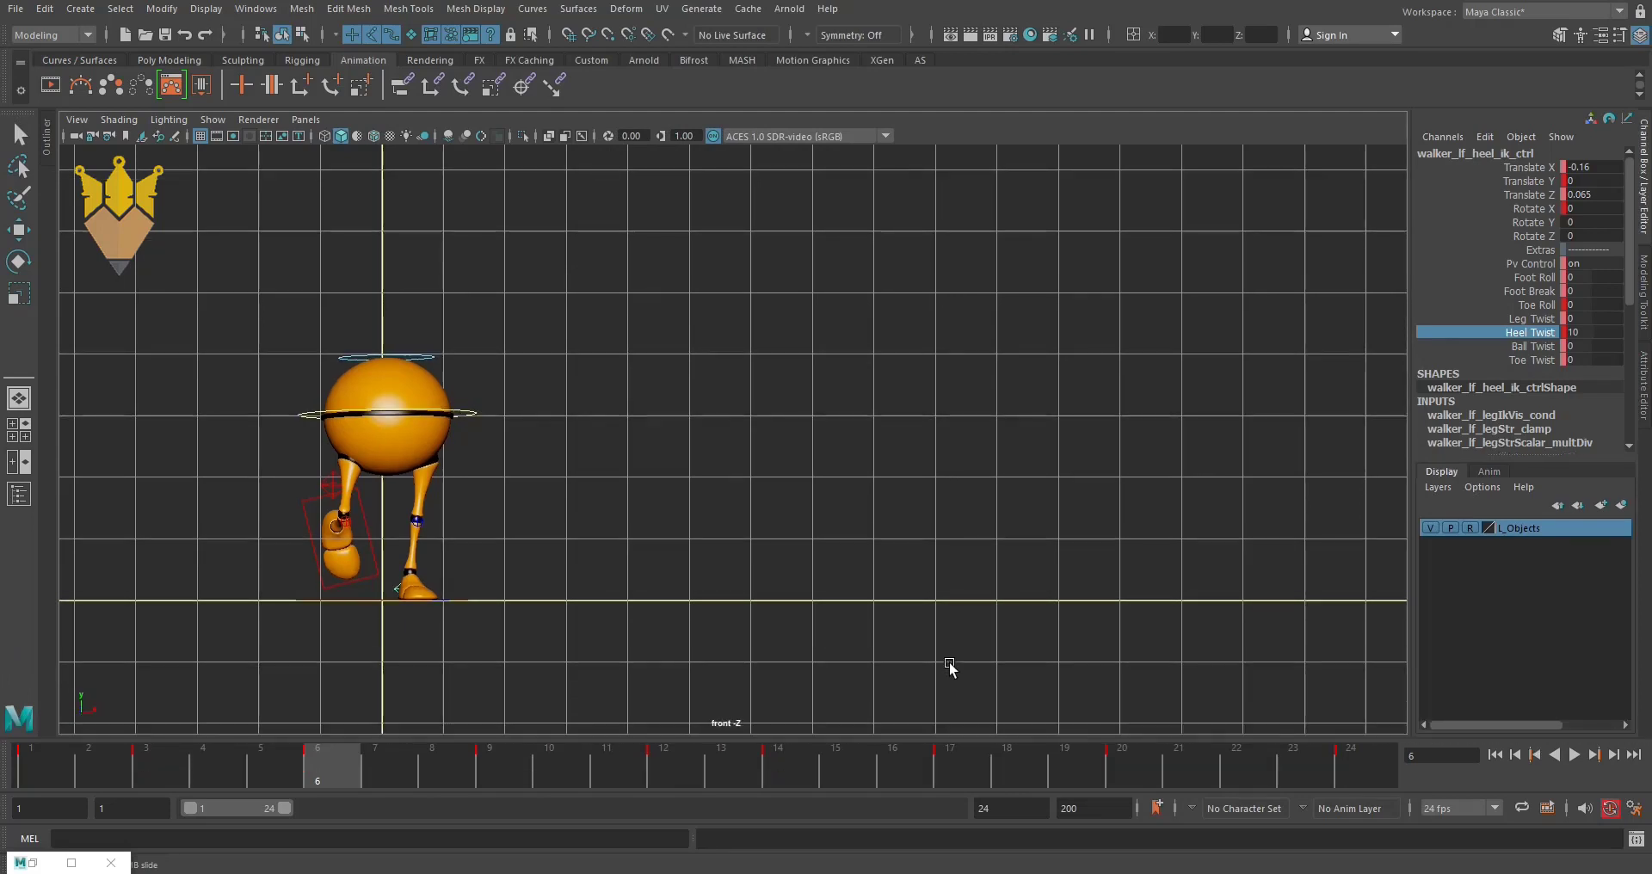
drag(347, 782, 781, 781)
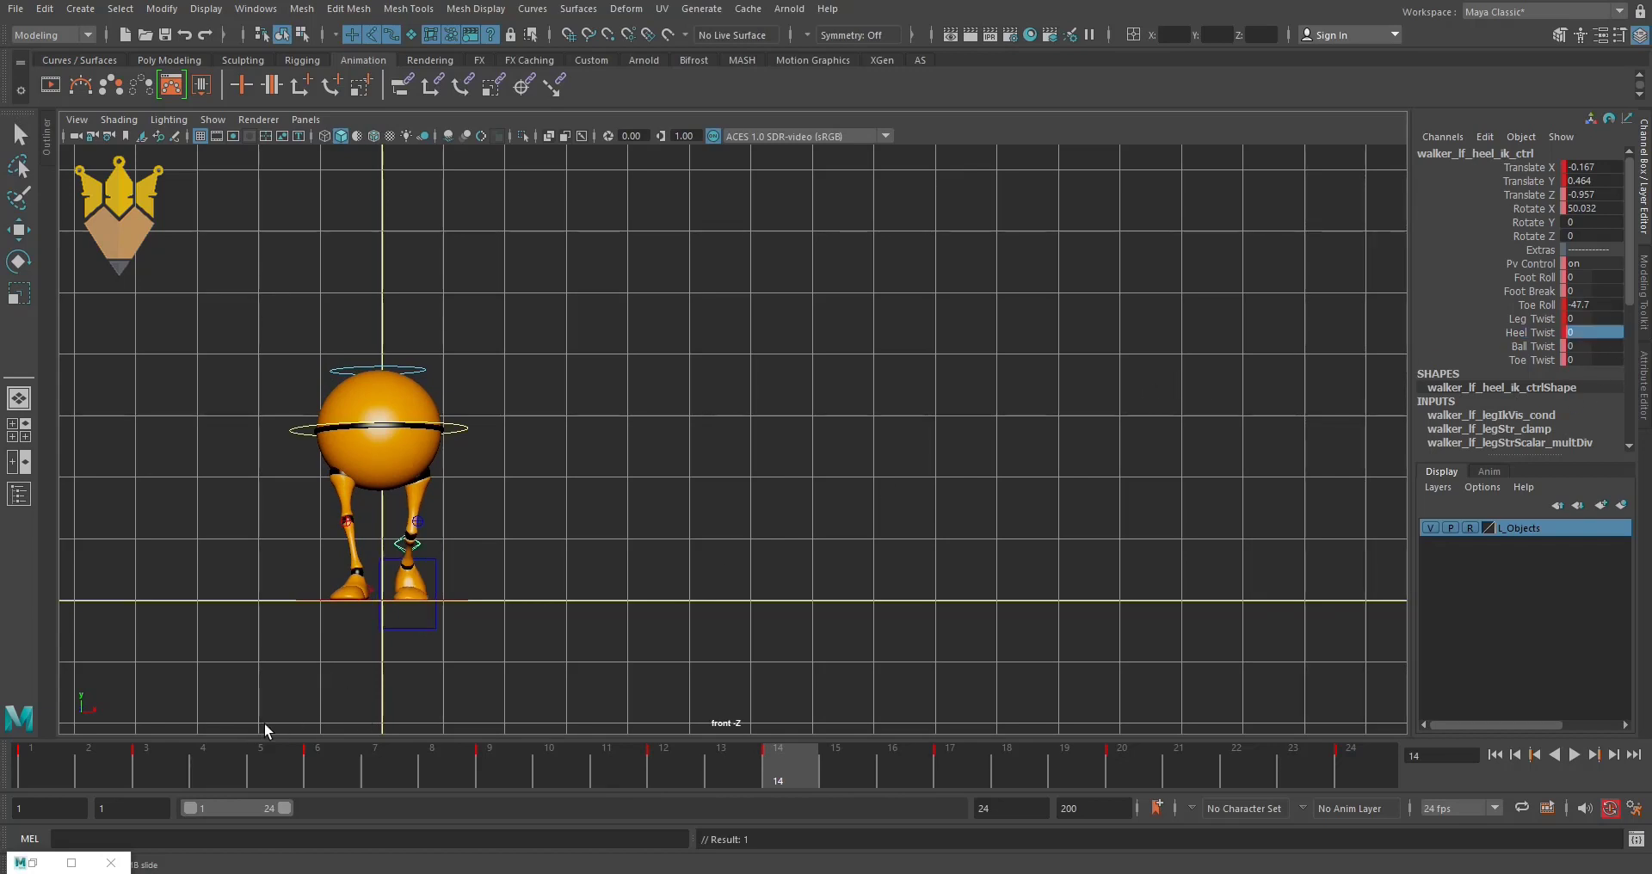
- Compare the right heel control's twist values at frames 6, 1, 12 and 14, and the left heel control's at frames 14 and 17
key(e)
click(374, 608)
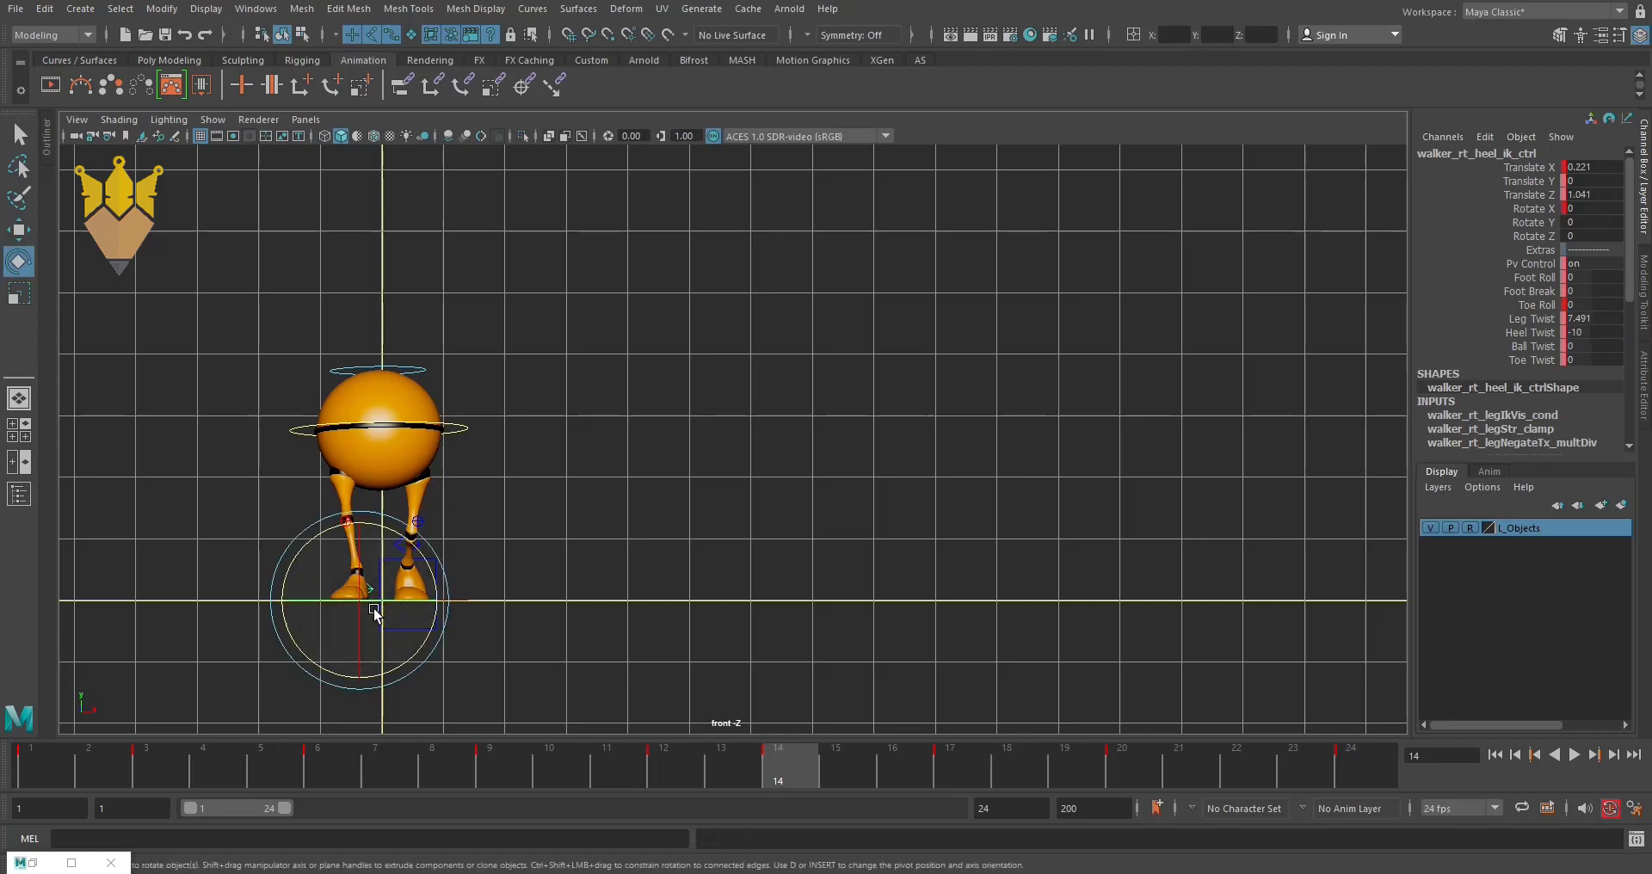
click(332, 767)
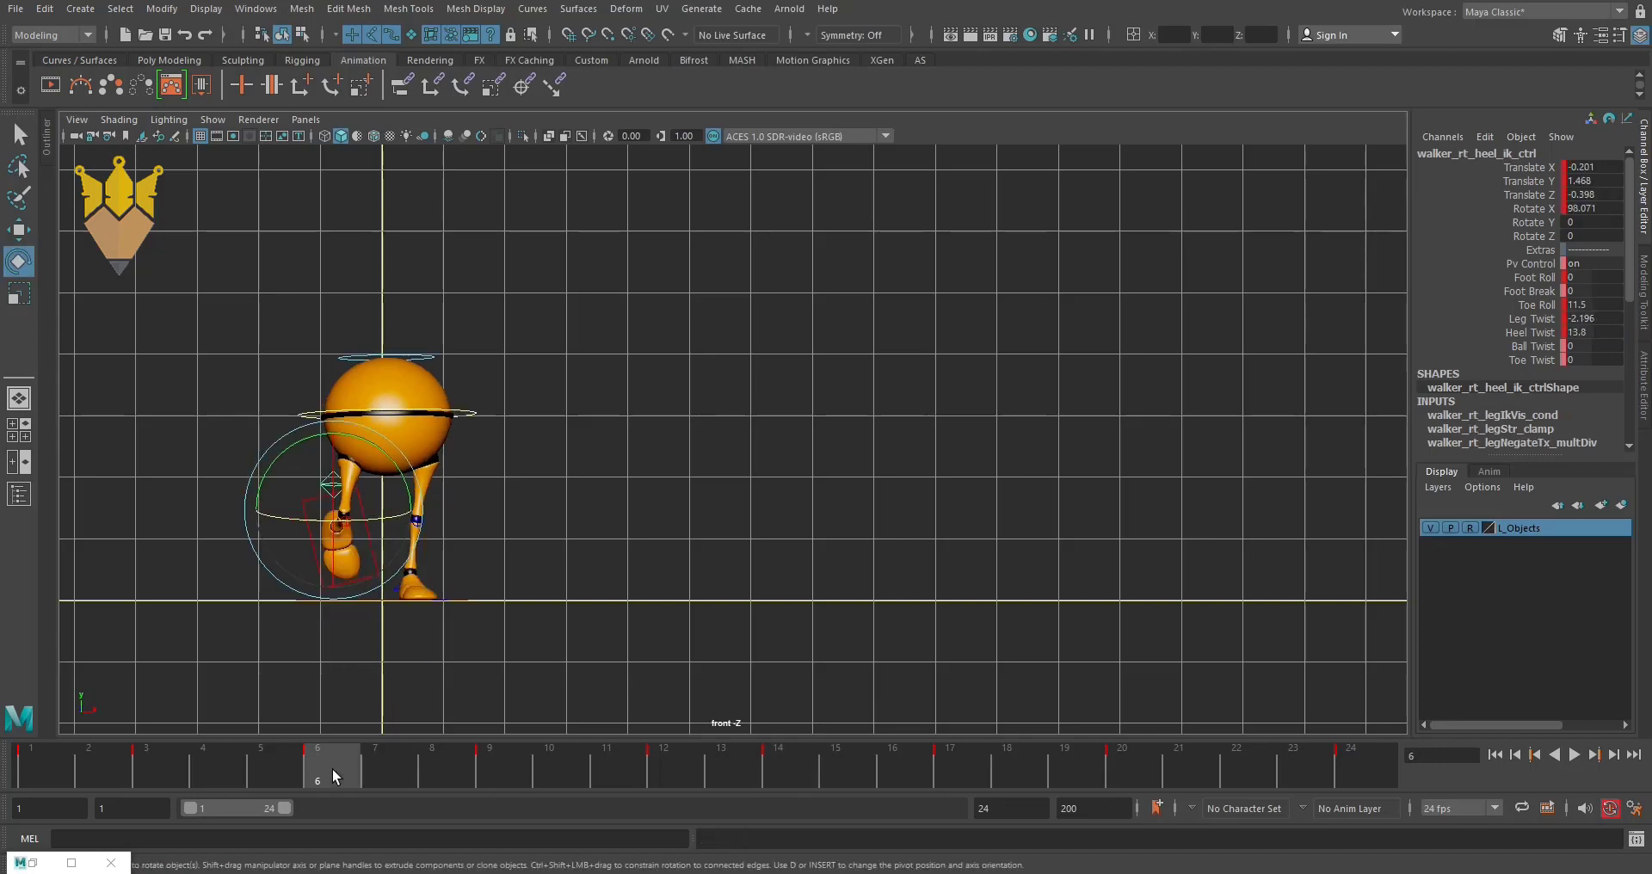
click(43, 759)
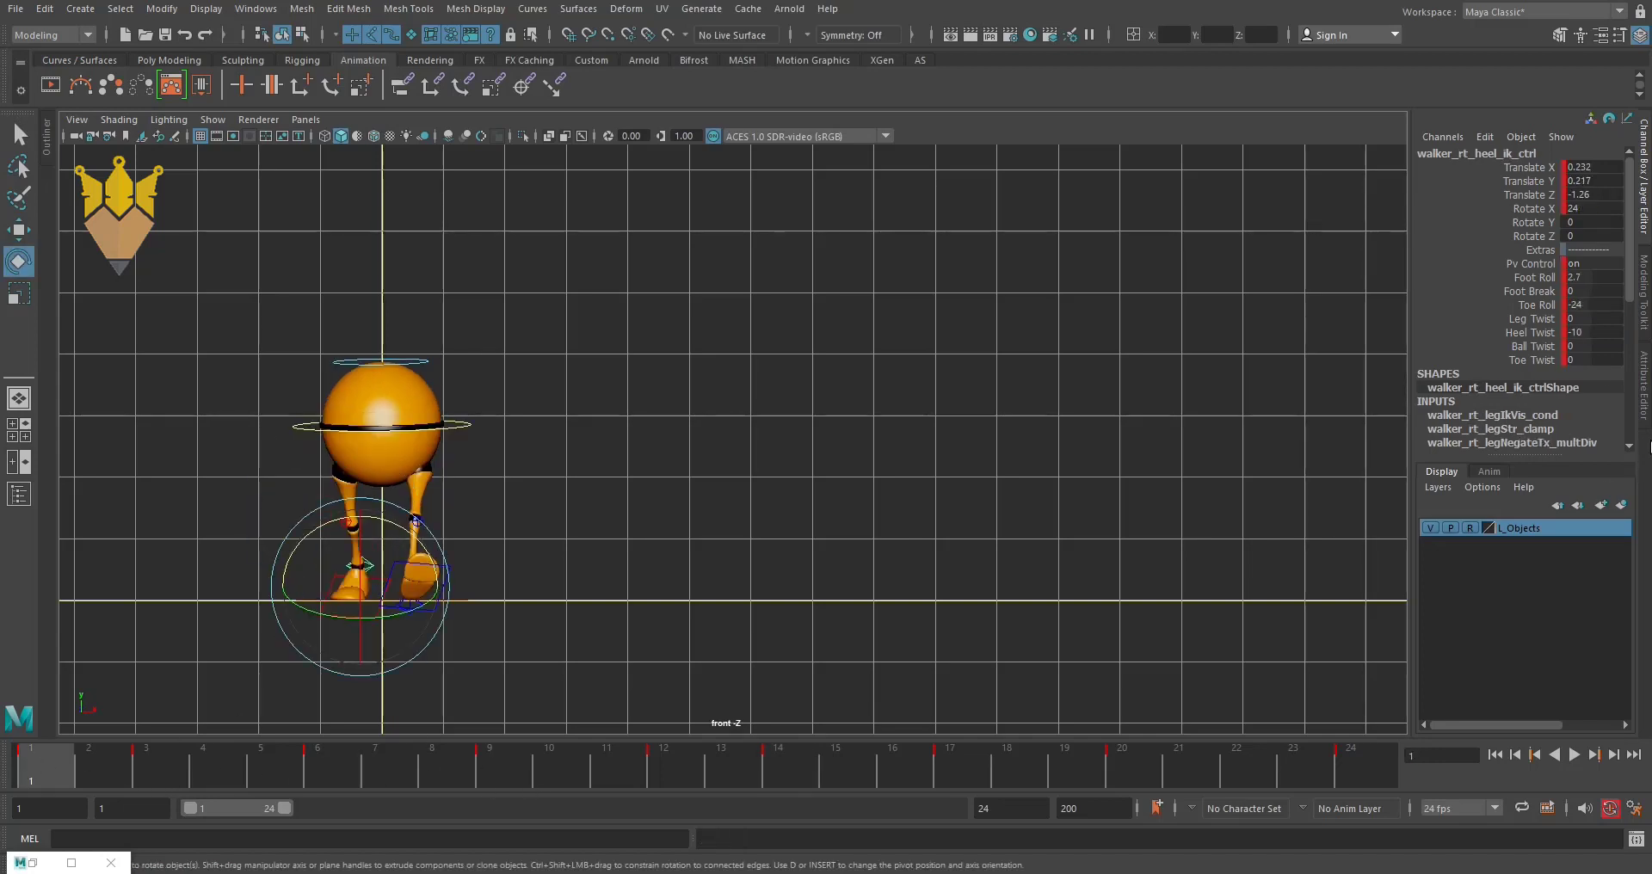
click(674, 763)
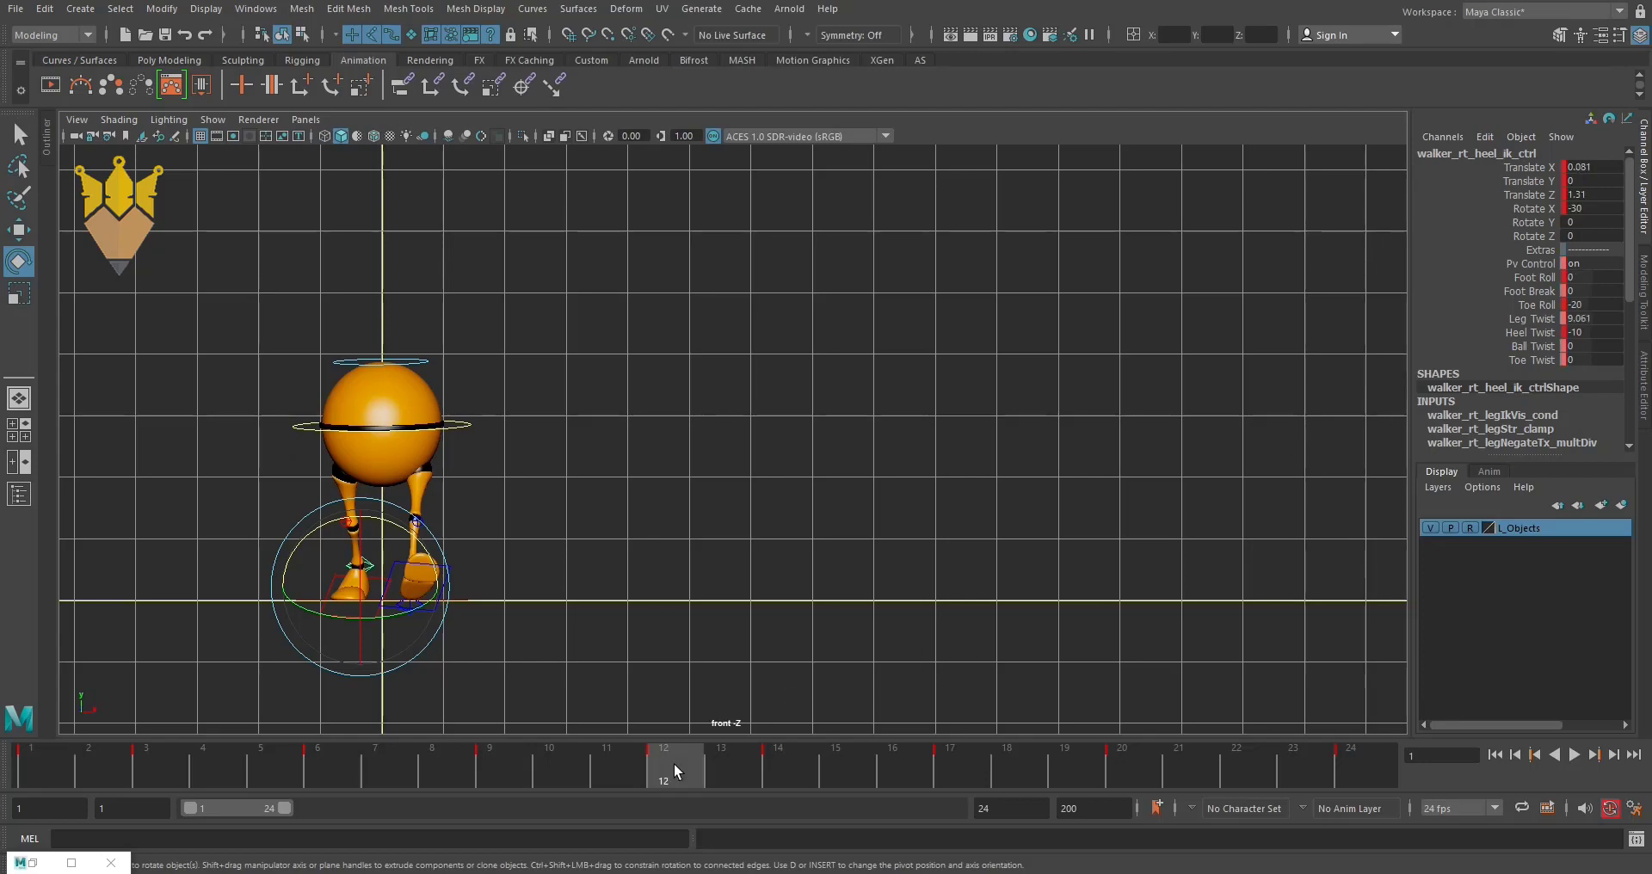
click(791, 778)
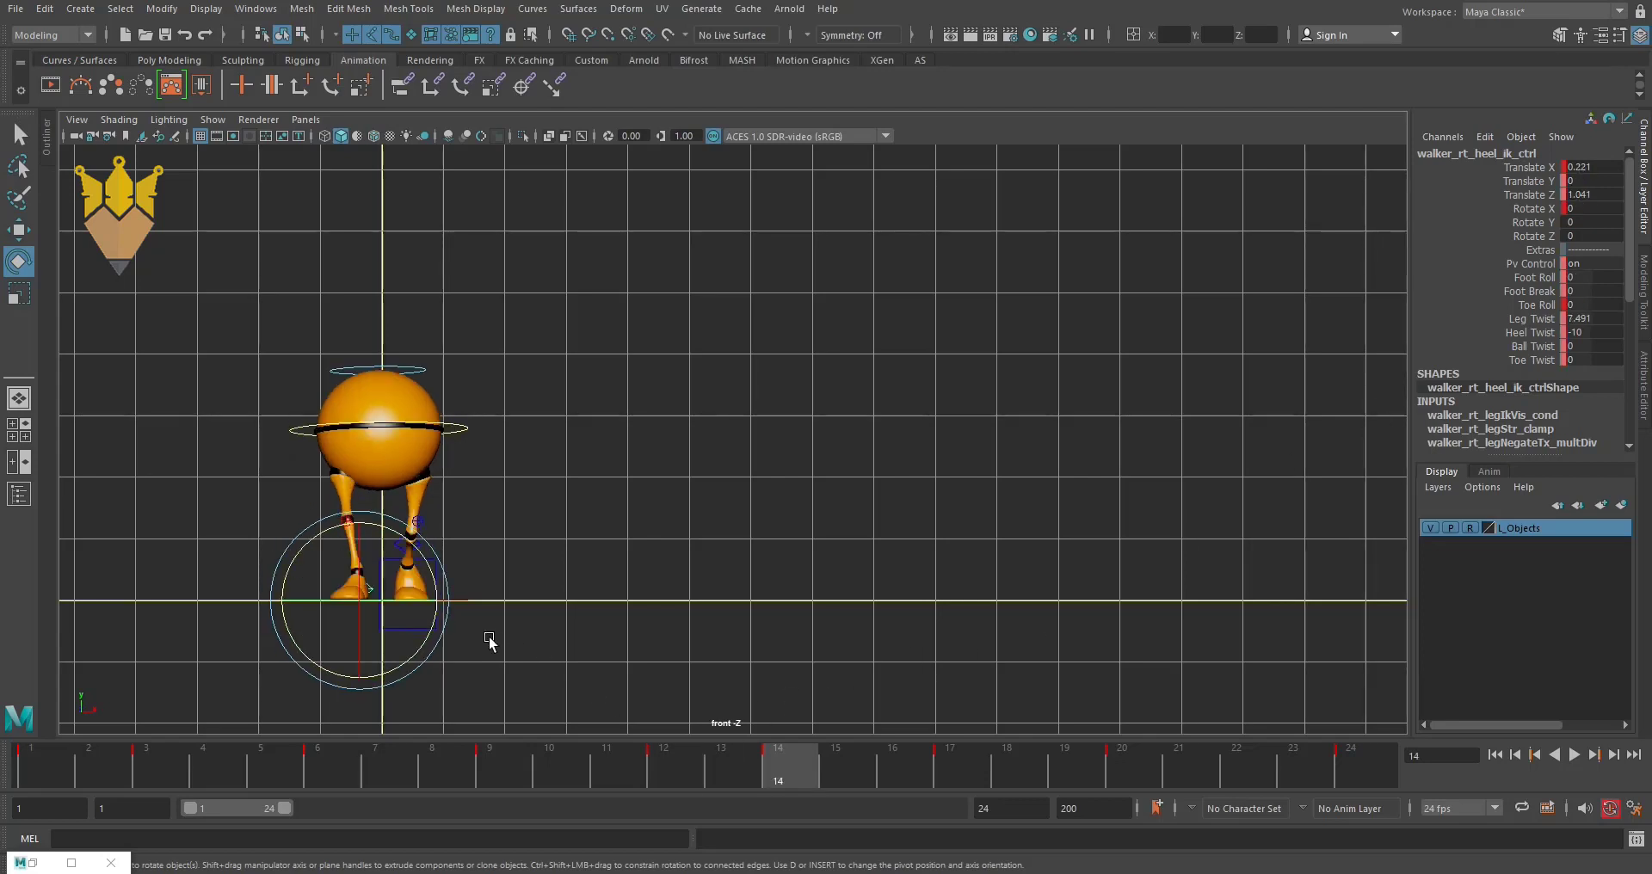
click(458, 600)
click(571, 536)
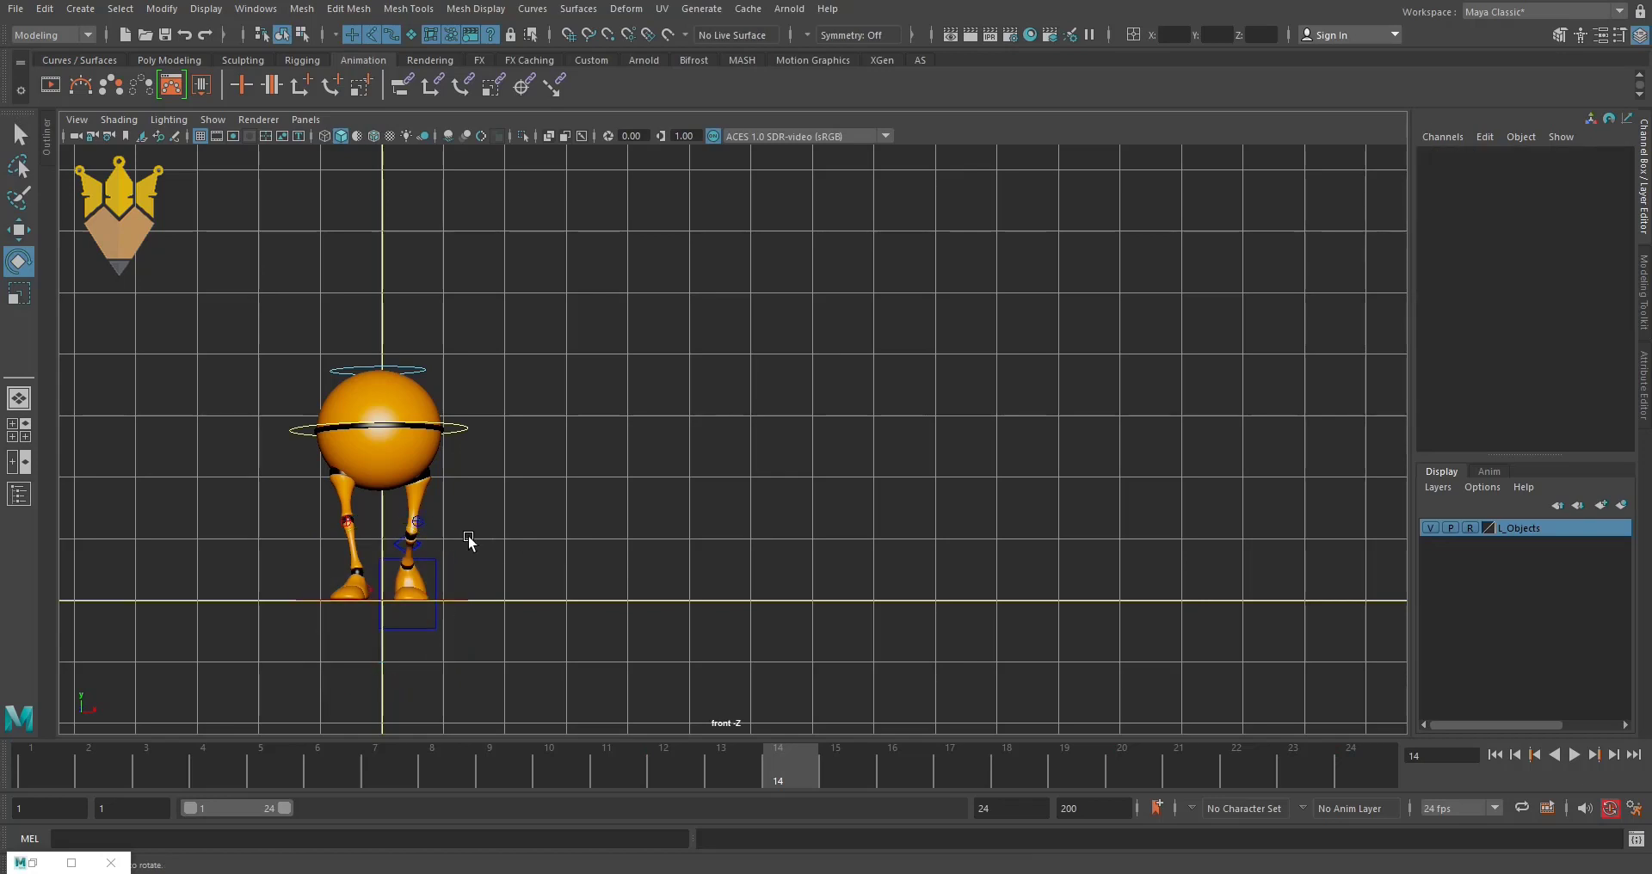
click(401, 544)
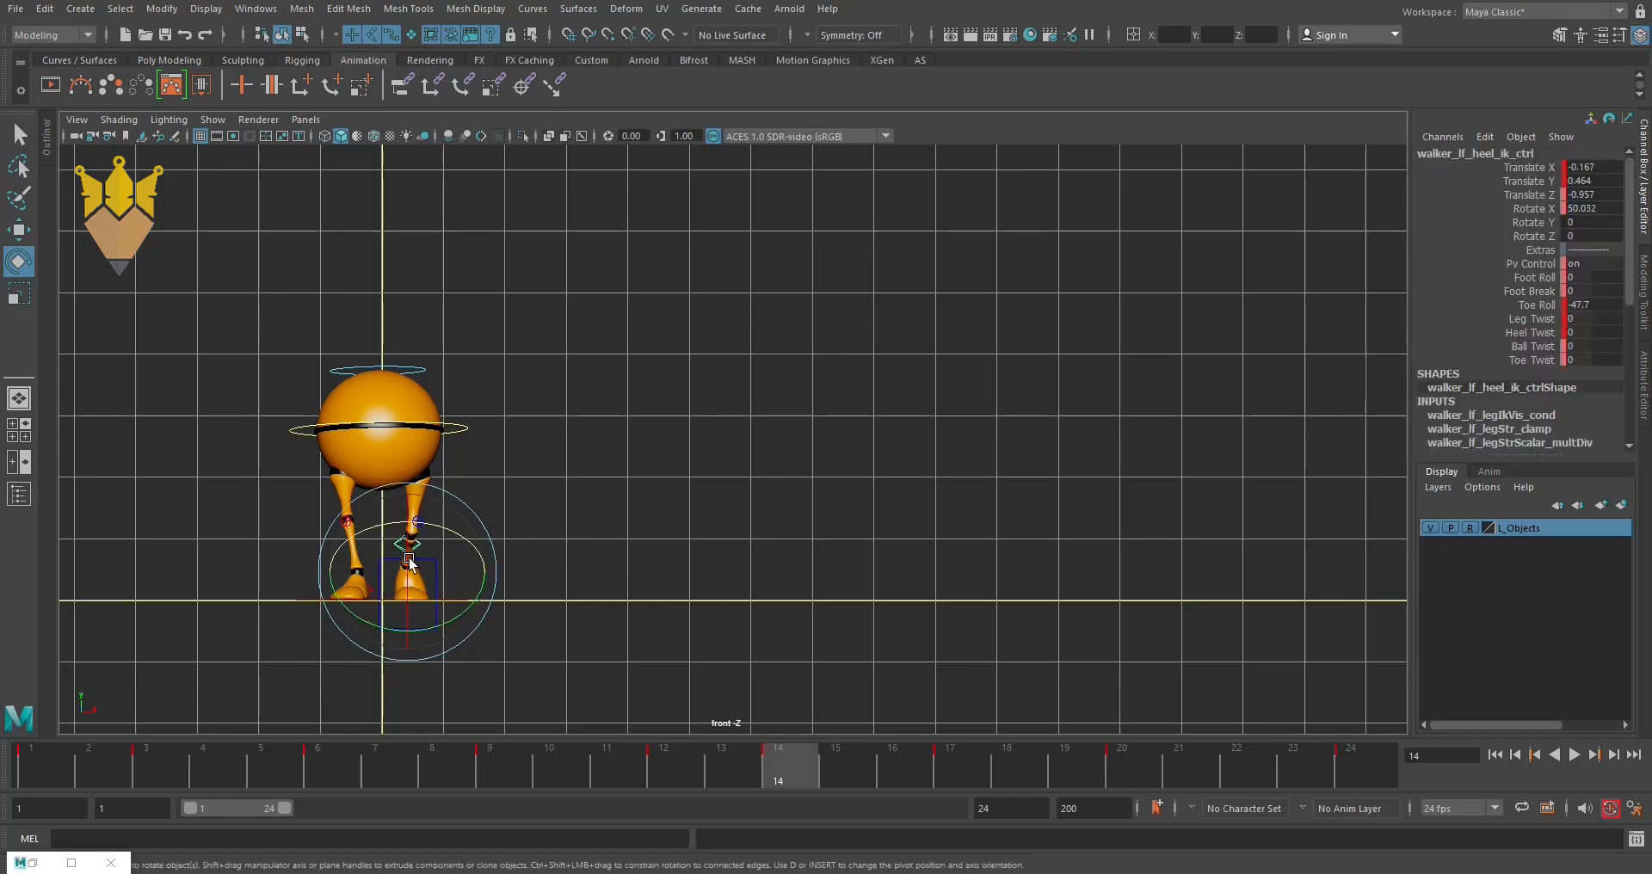
click(963, 759)
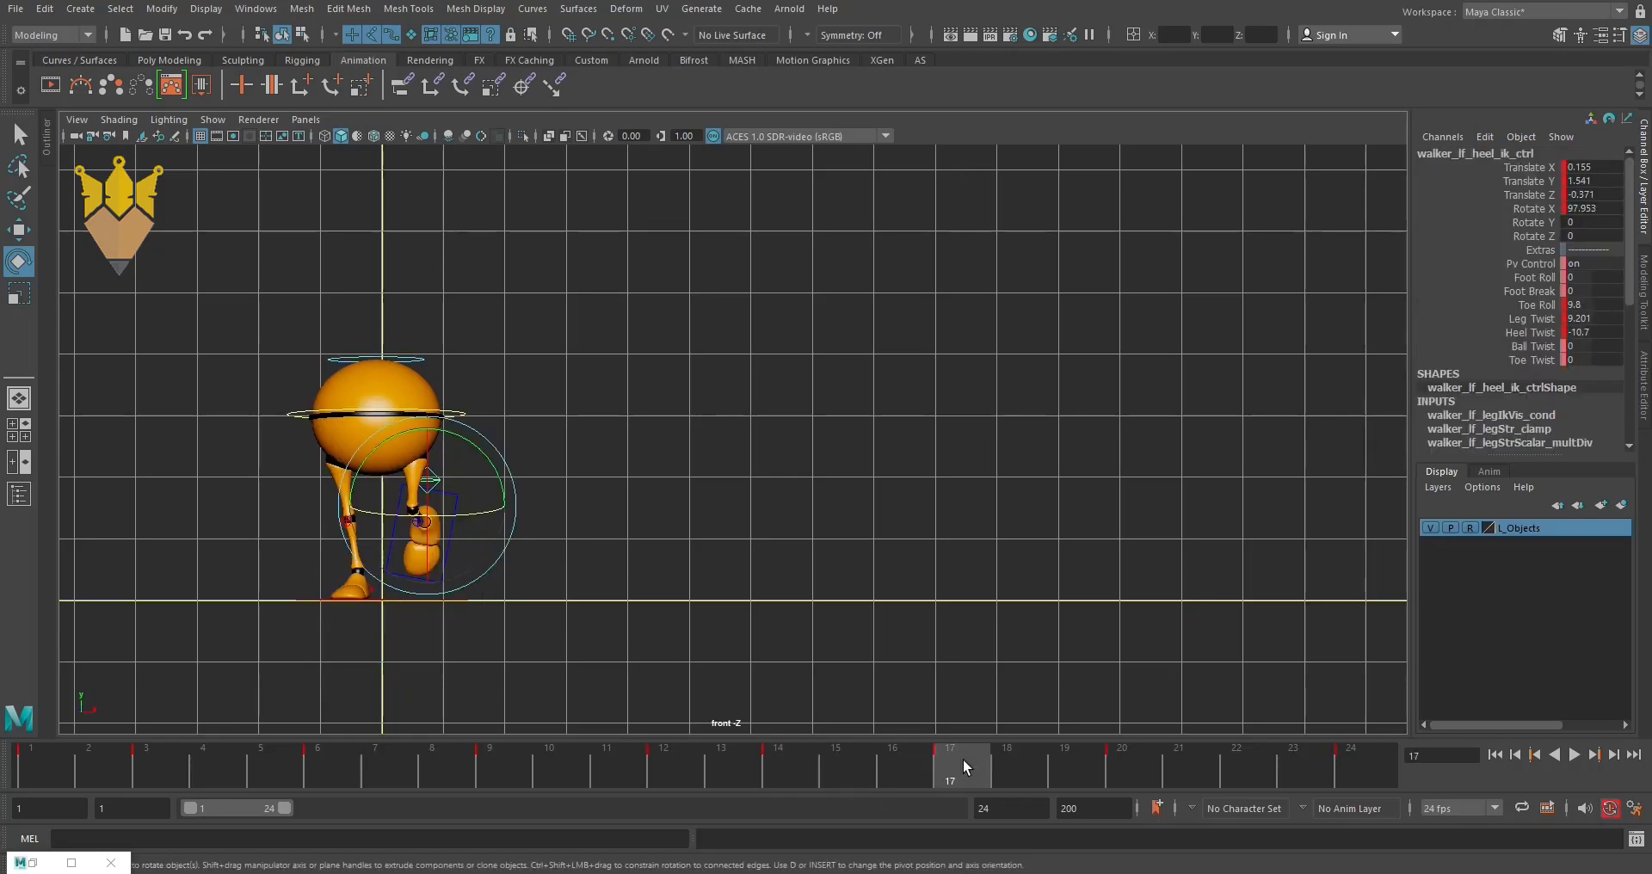
click(798, 762)
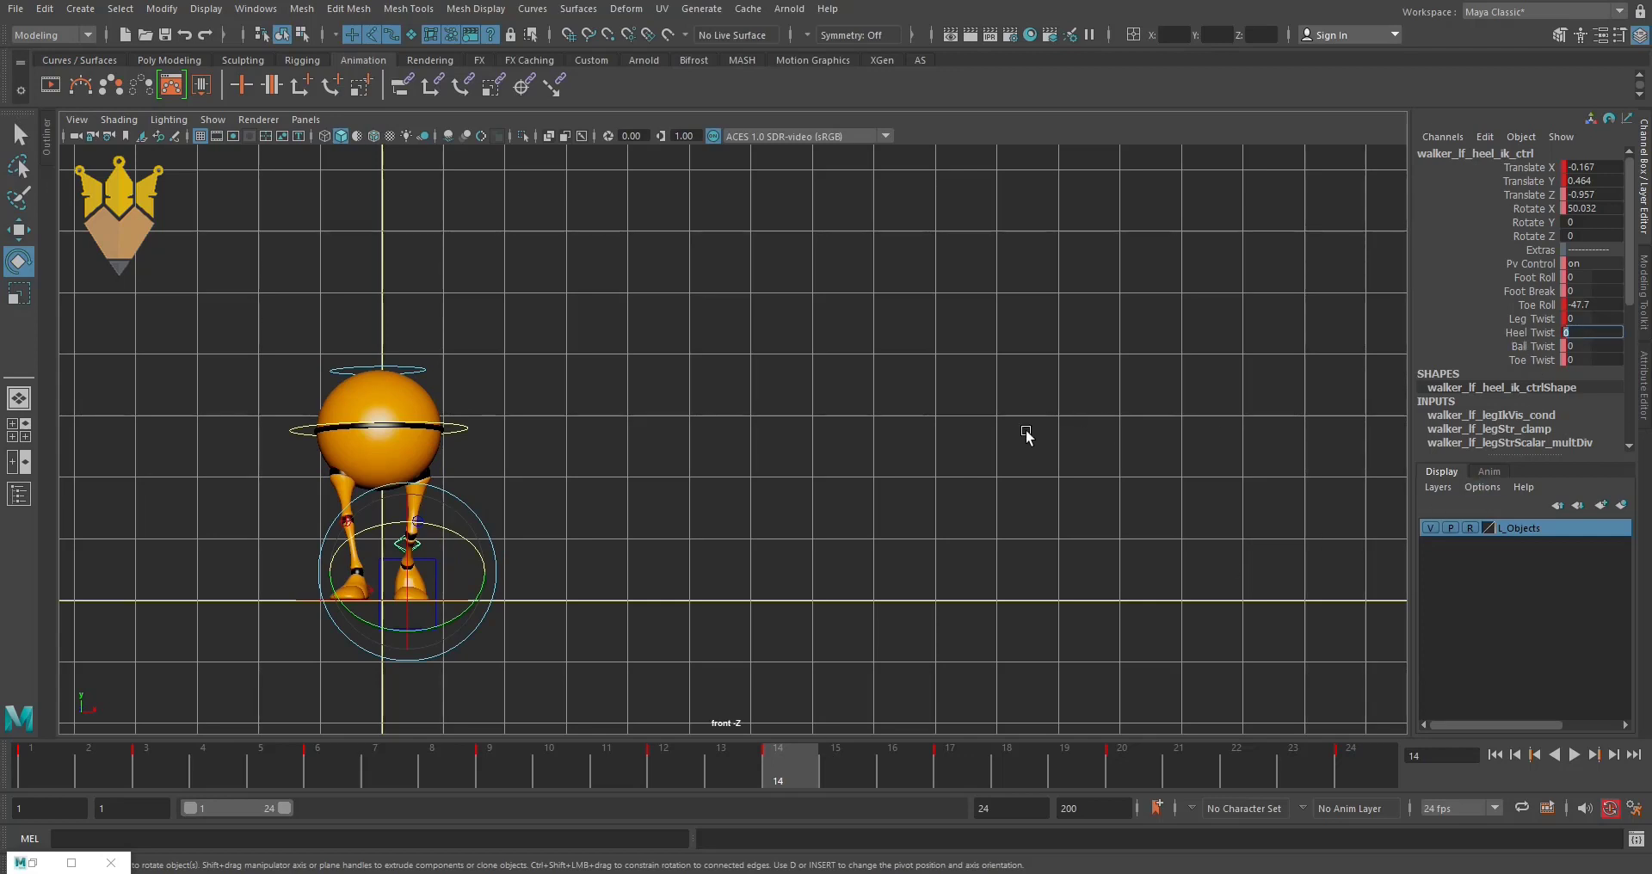
- Try rotating the left heel control in the front view at frame 14, and undo the rotations
key(Return)
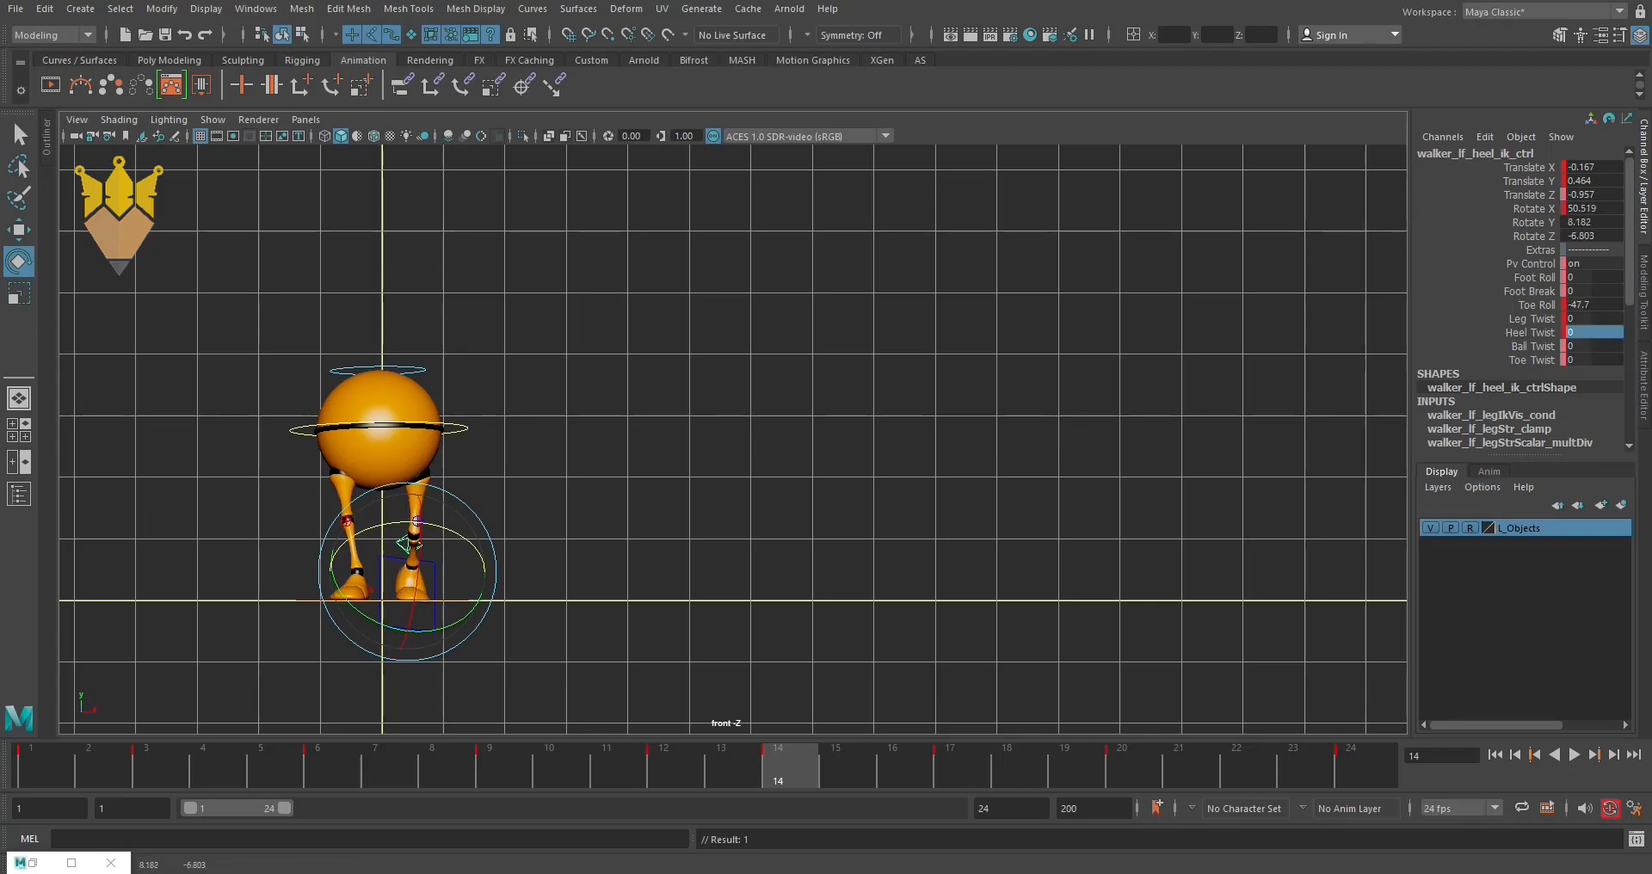
key(ctrl+z)
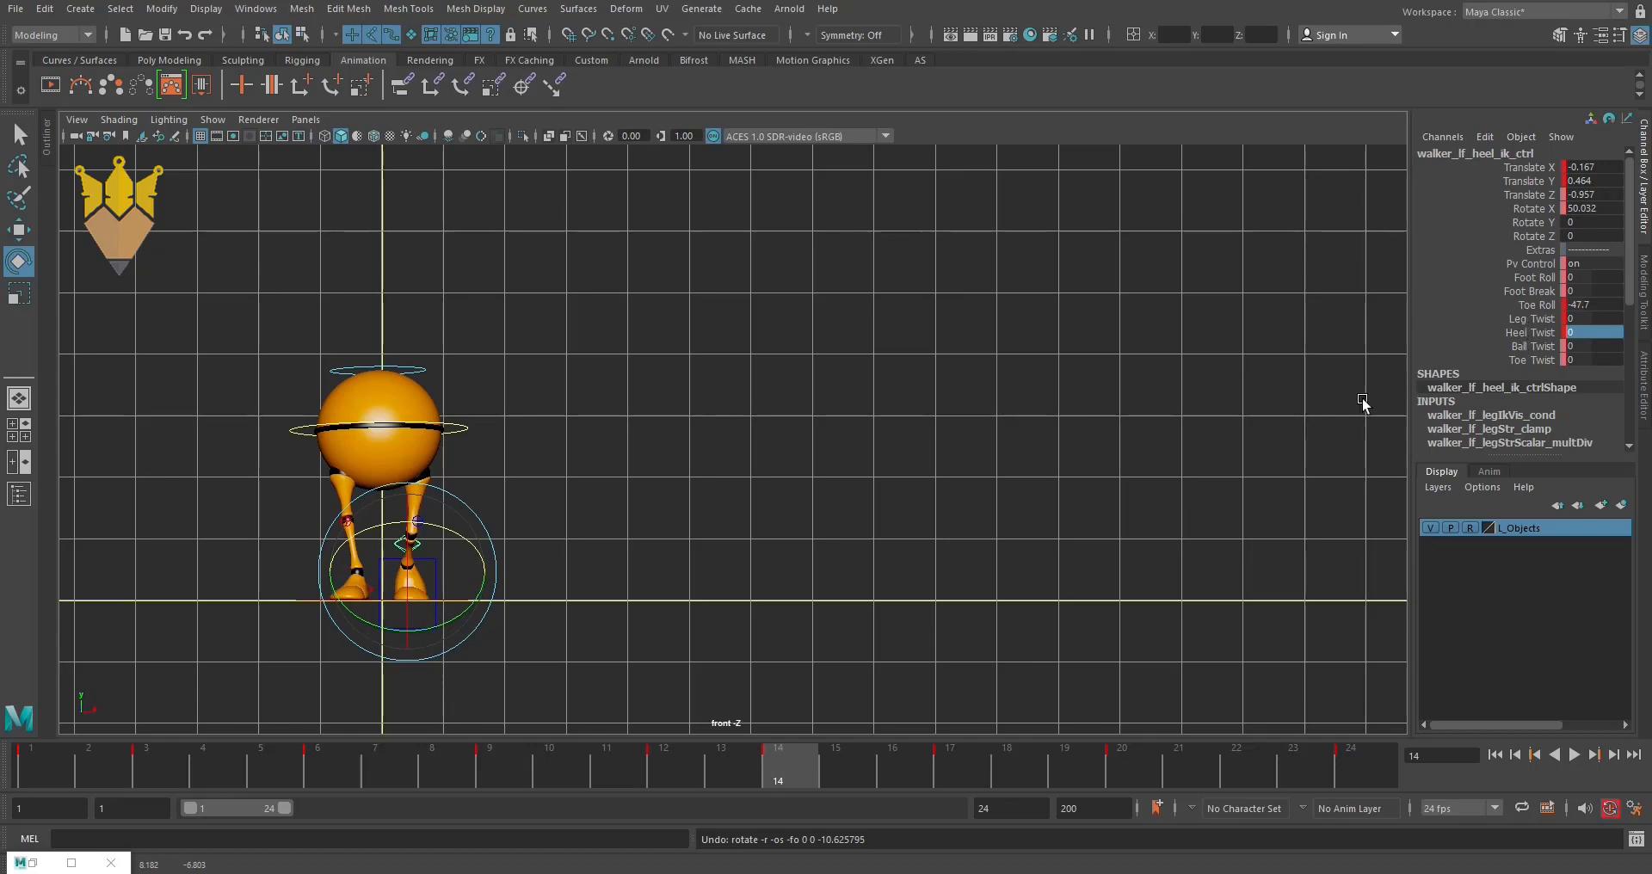
middle_drag(958, 508, 837, 577)
middle_drag(942, 582, 958, 586)
key(ctrl+z)
key(ctrl+z)
- Set the left heel control's Heel Twist to 10 at frame 14
click(1514, 319)
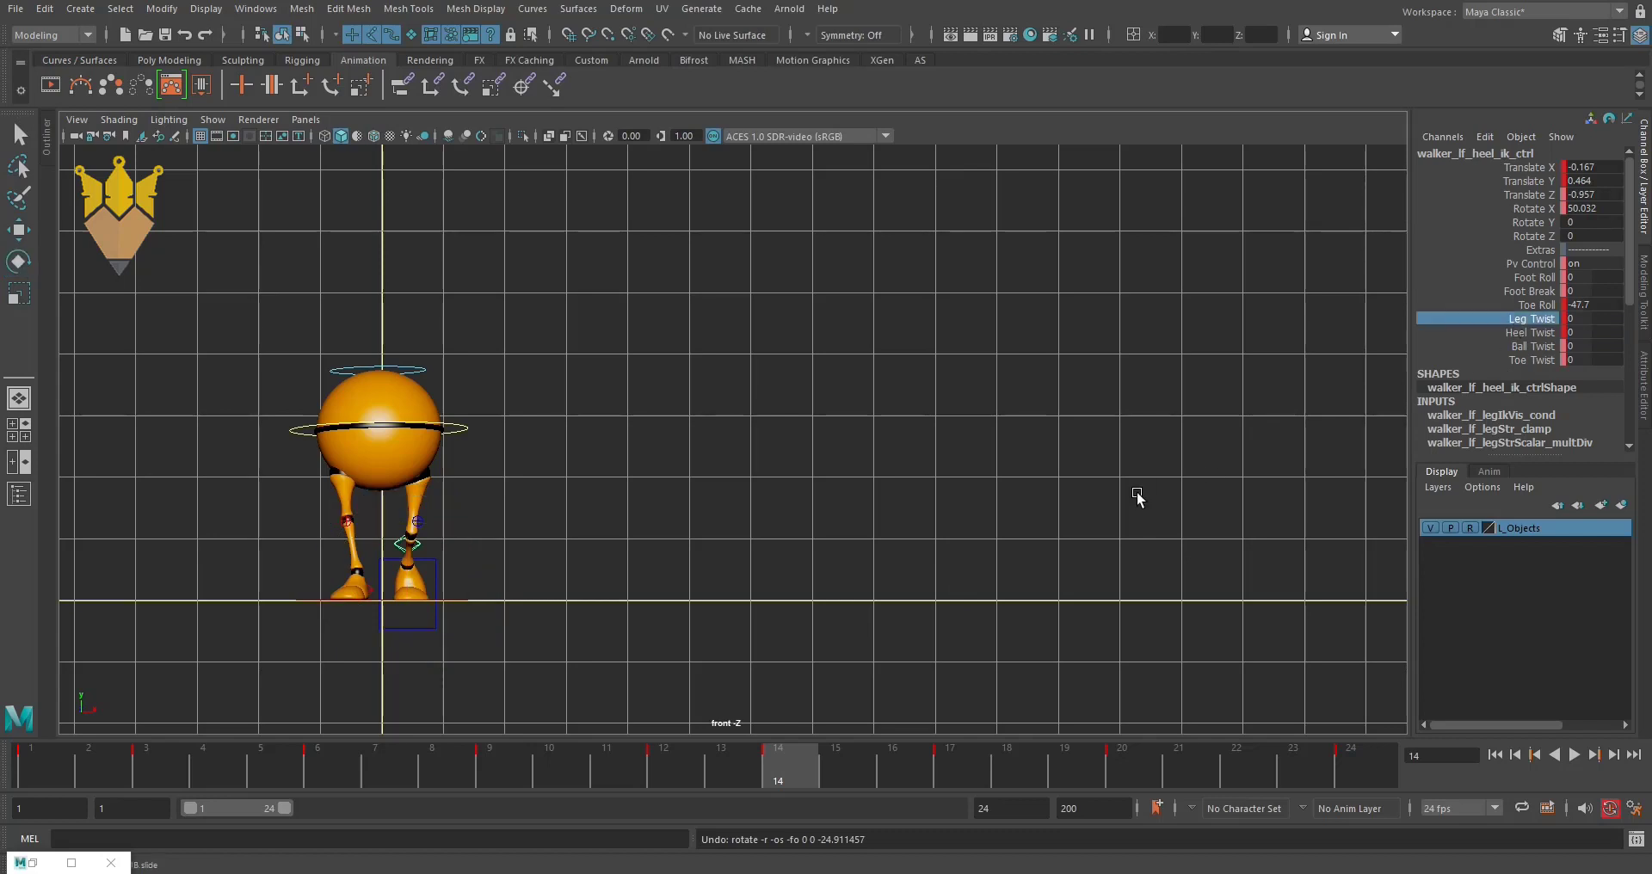
click(1522, 333)
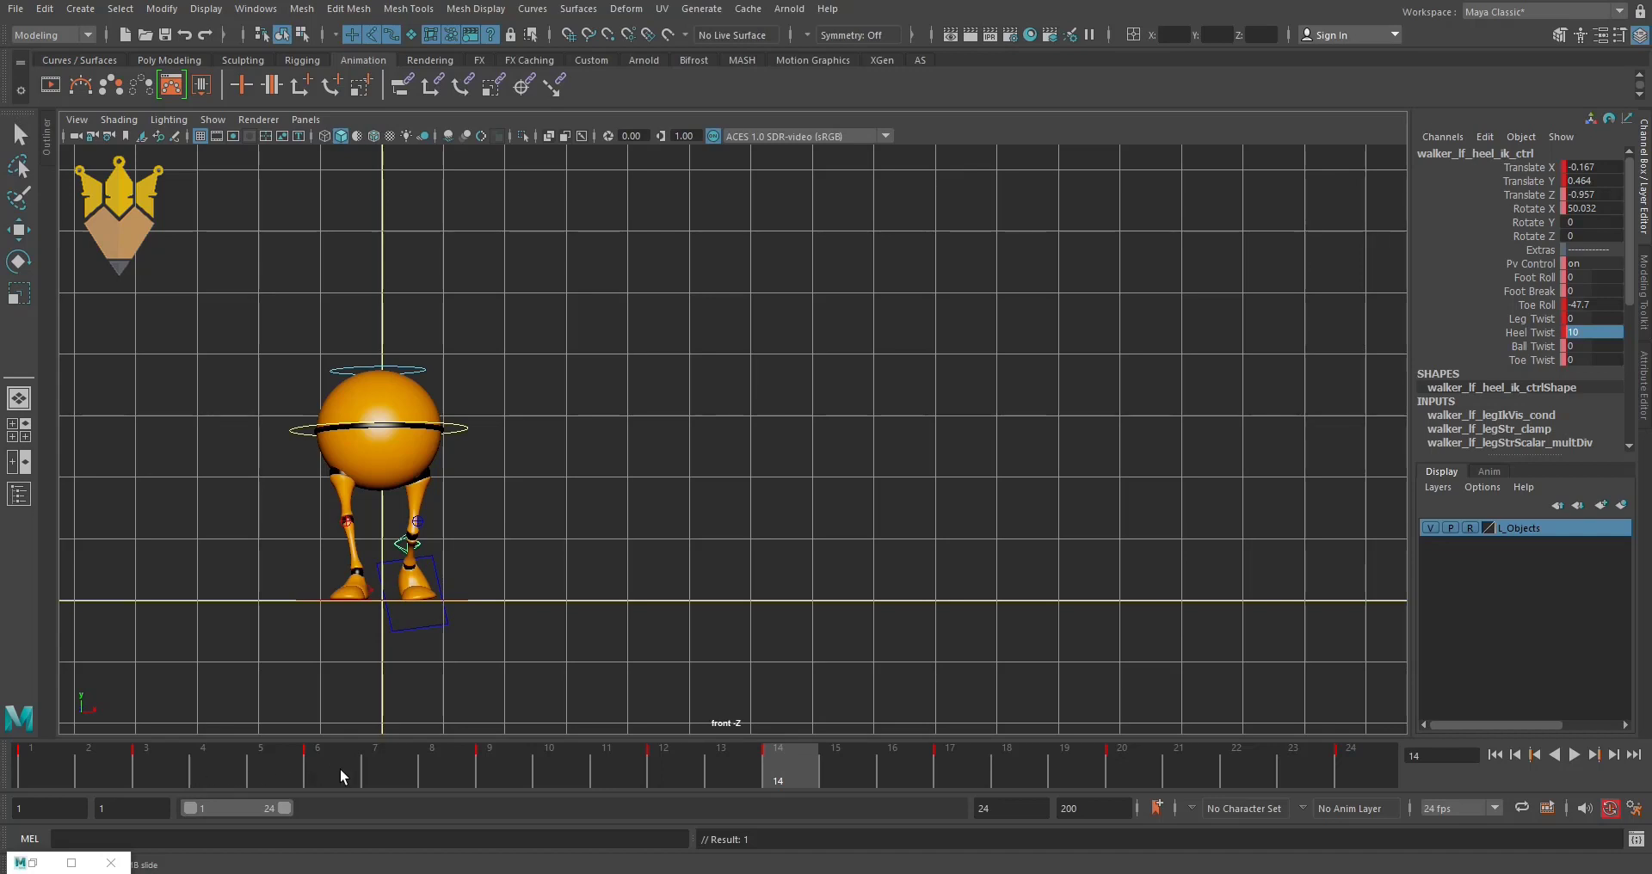
- Select the right heel control, go to frame 3, and set its Heel Twist to -10
drag(339, 768, 38, 739)
click(297, 562)
key(e)
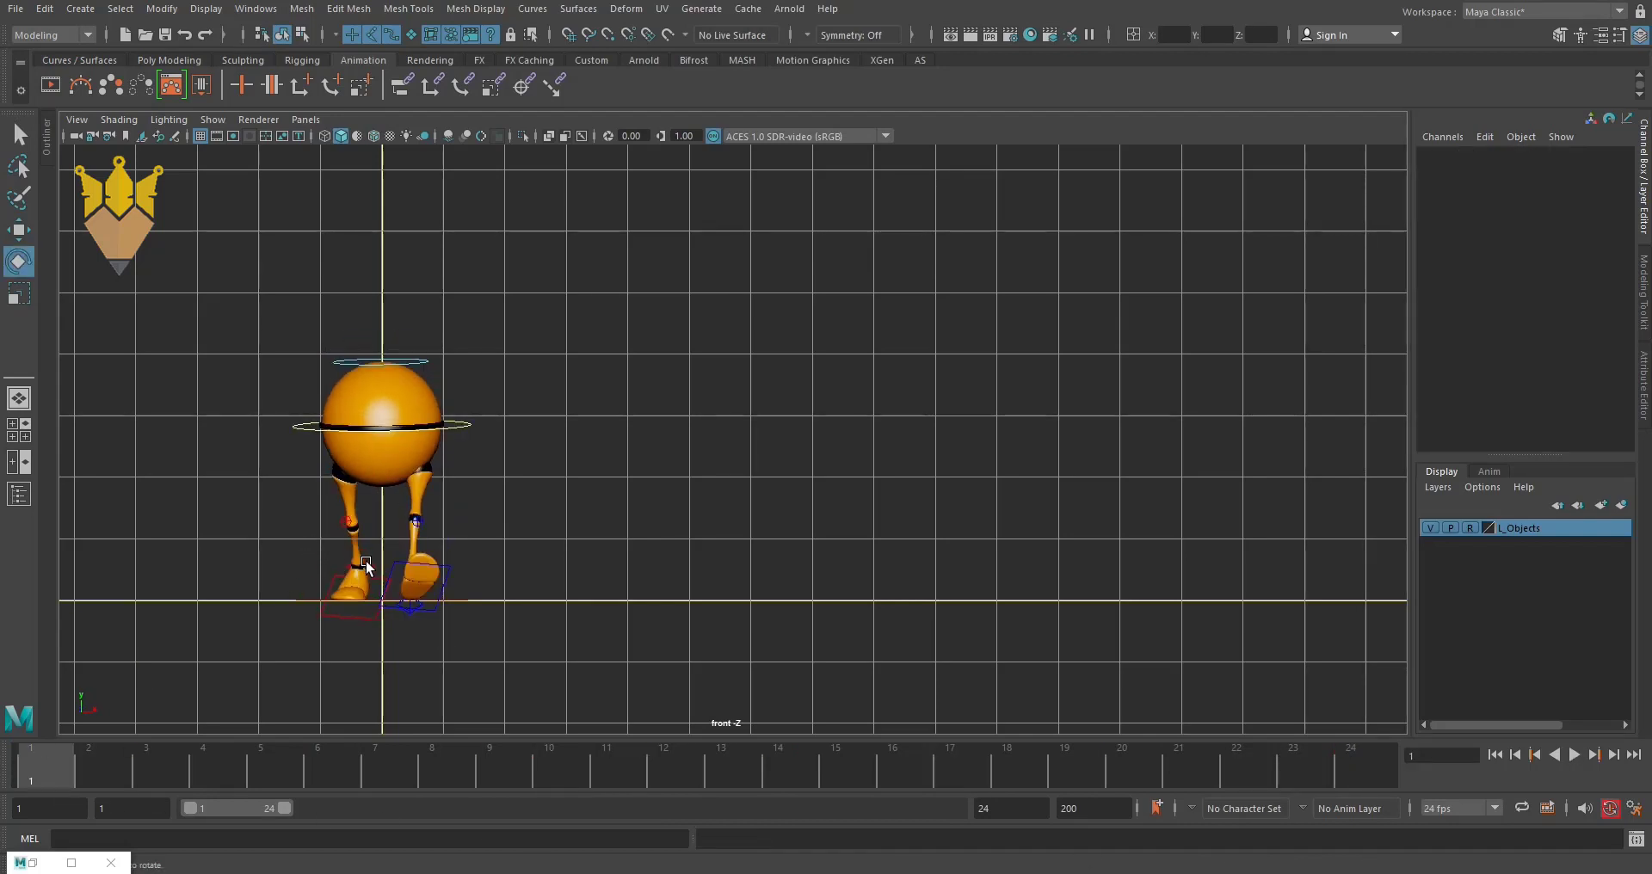
click(367, 569)
drag(222, 764, 155, 812)
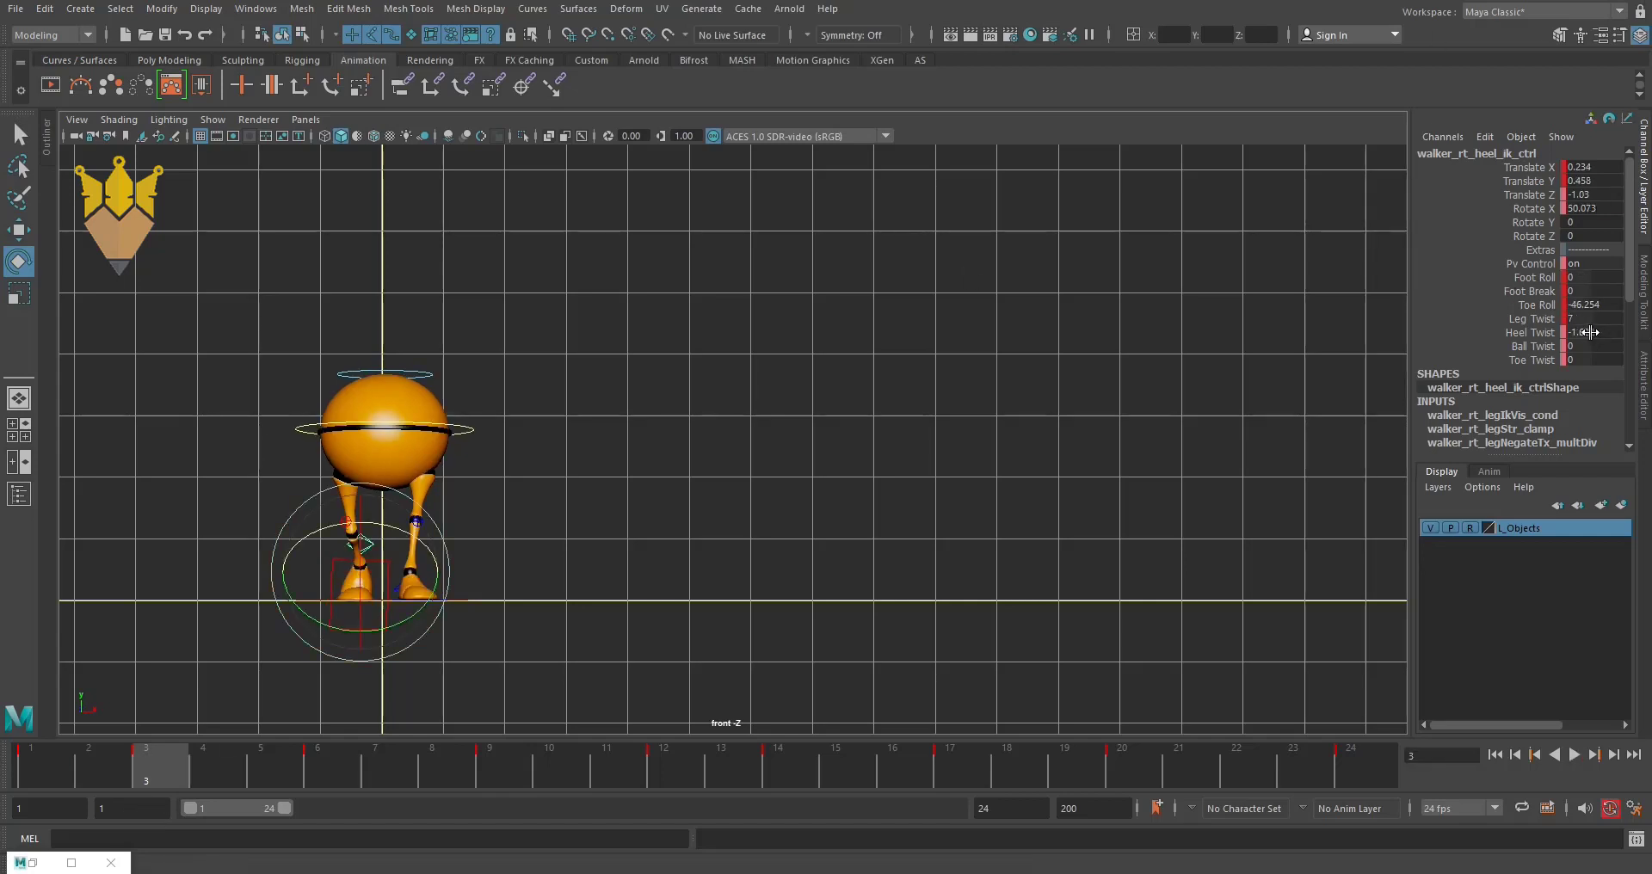
text(-)
key(Return)
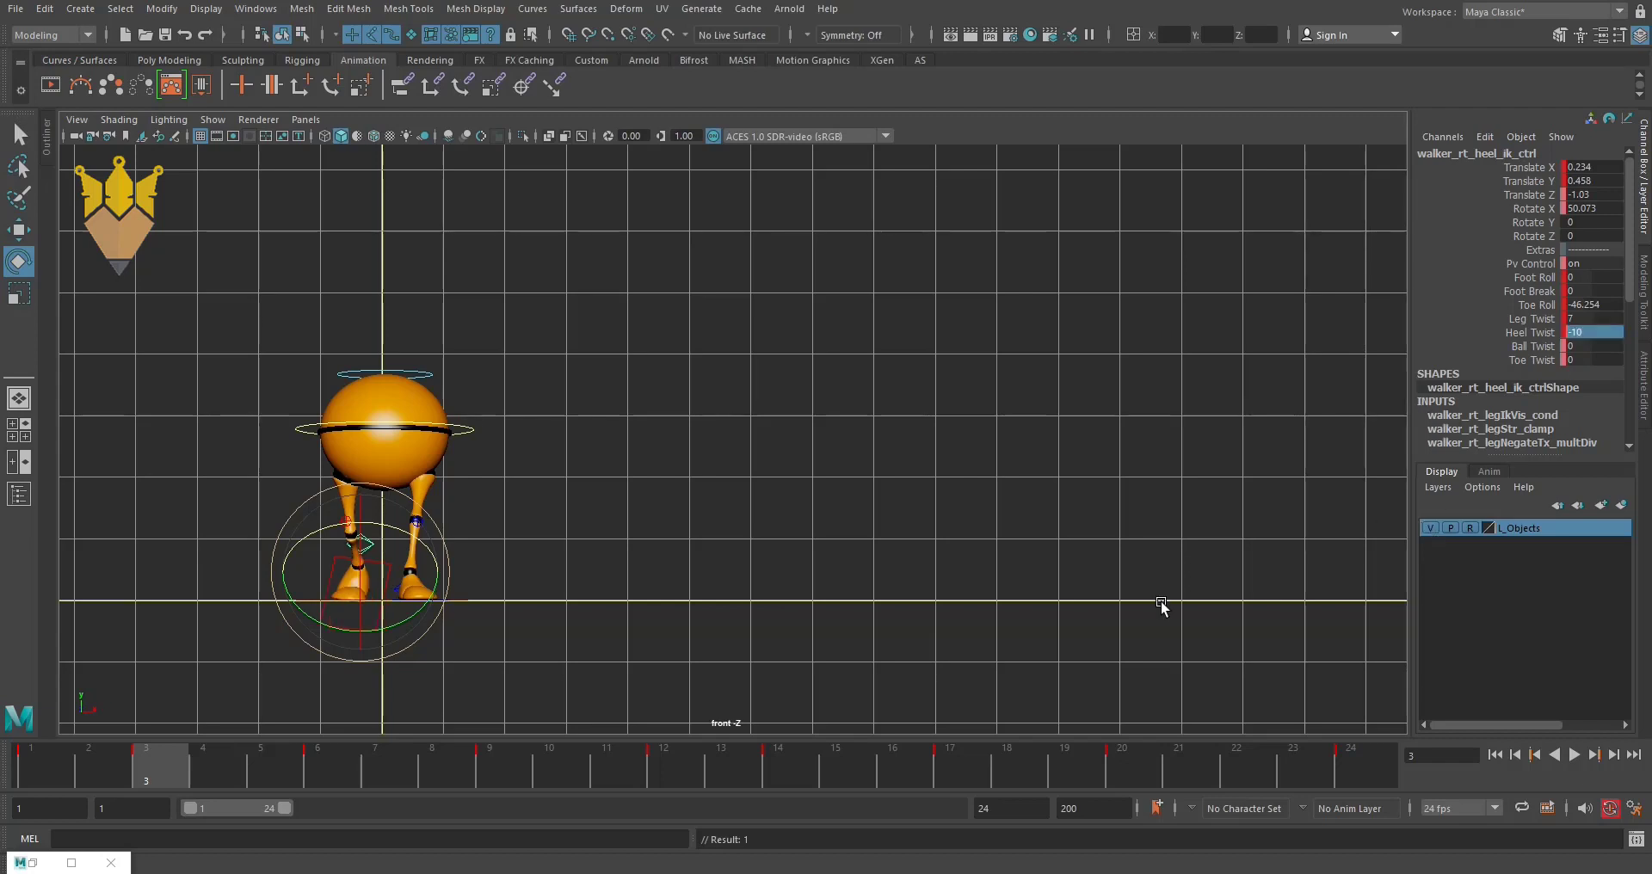
- Scrub the cycle, deselect the control, hide the rig's control curves, and play the run cycle in the front view
drag(151, 762, 907, 597)
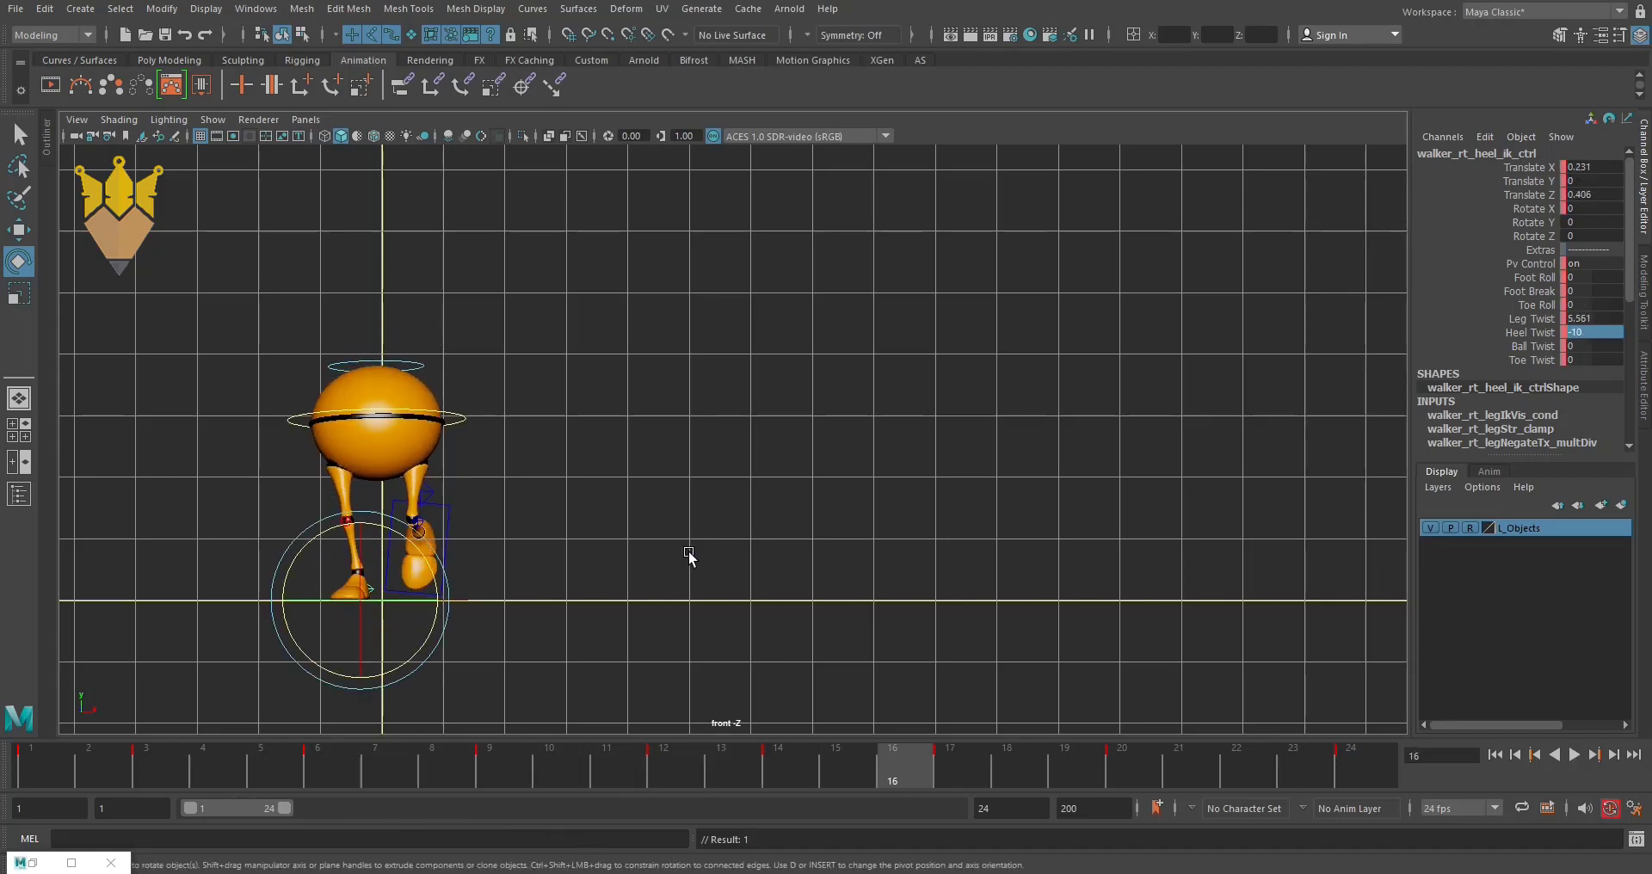
key(space)
click(691, 601)
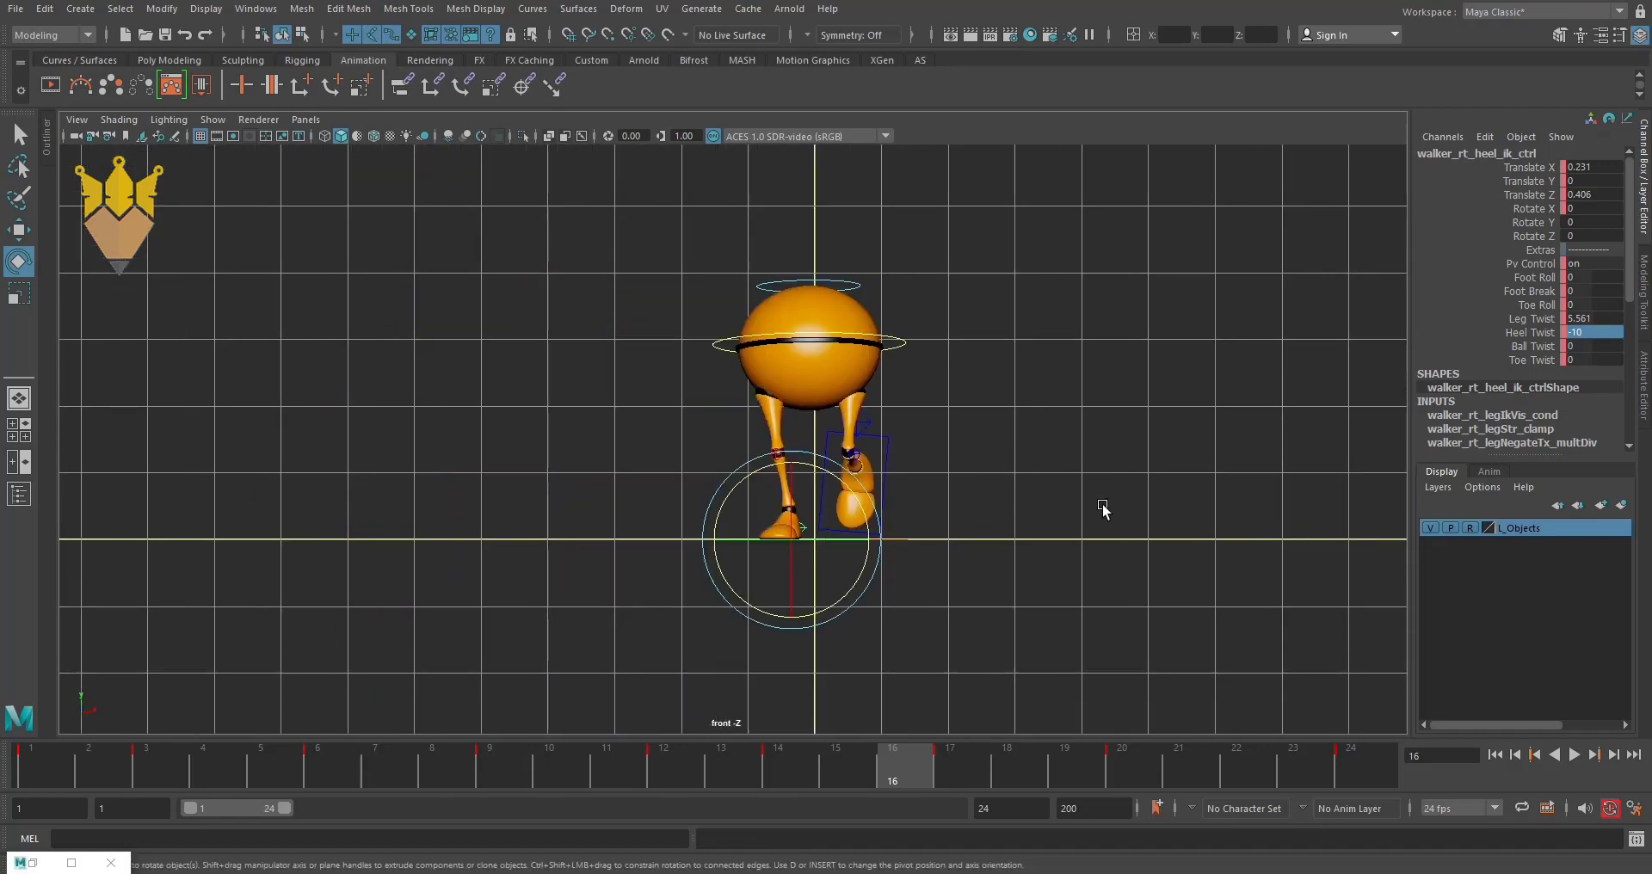
click(996, 666)
key(a)
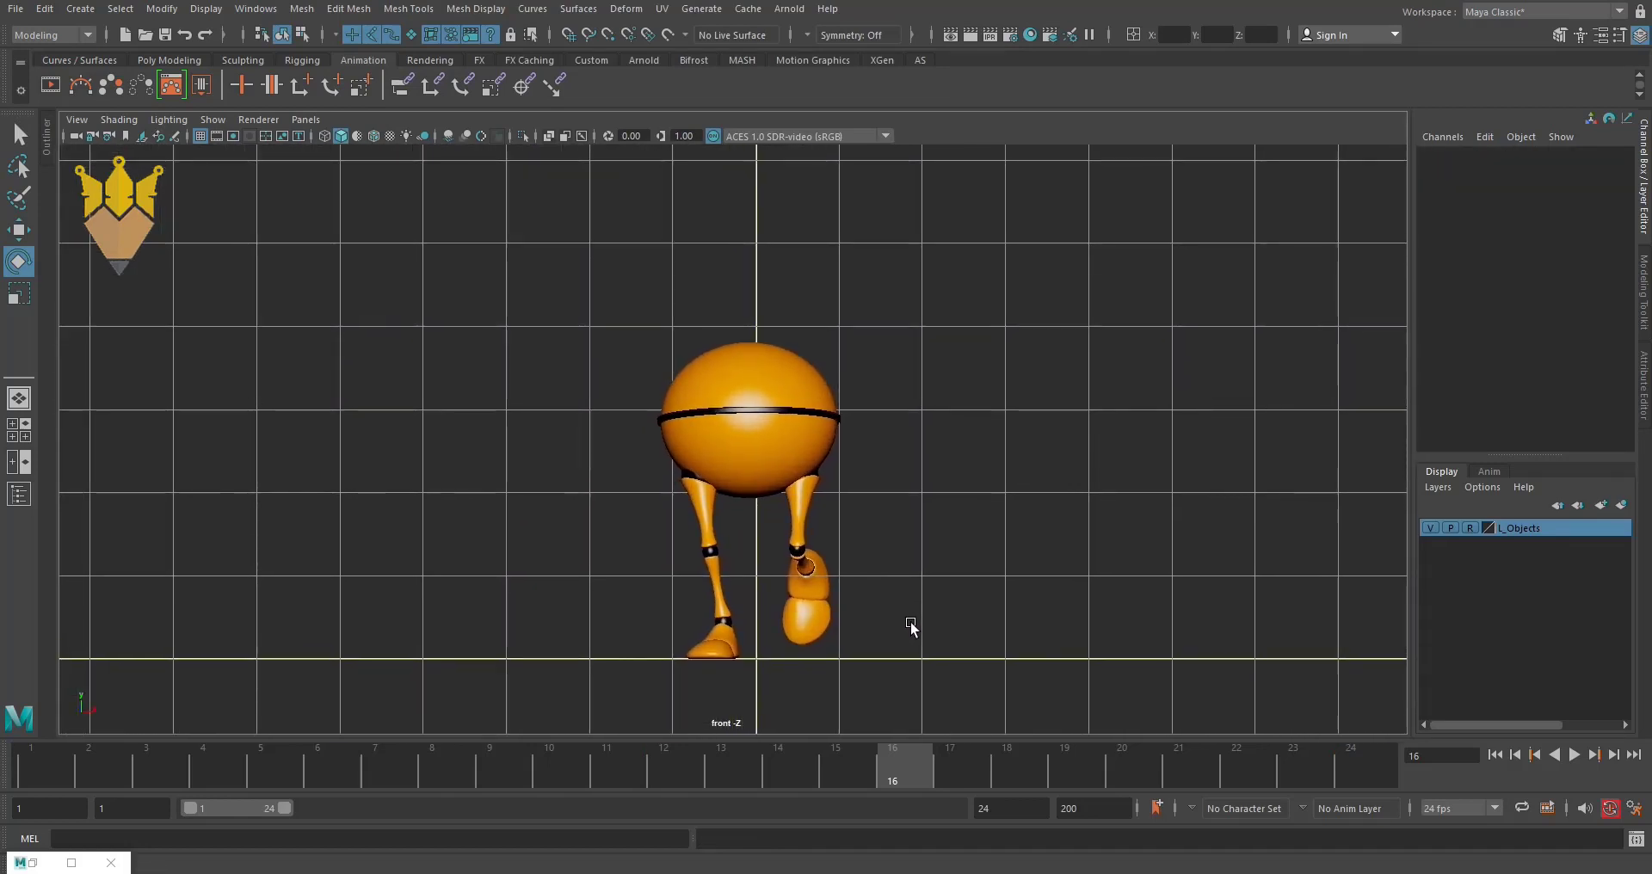
click(1574, 755)
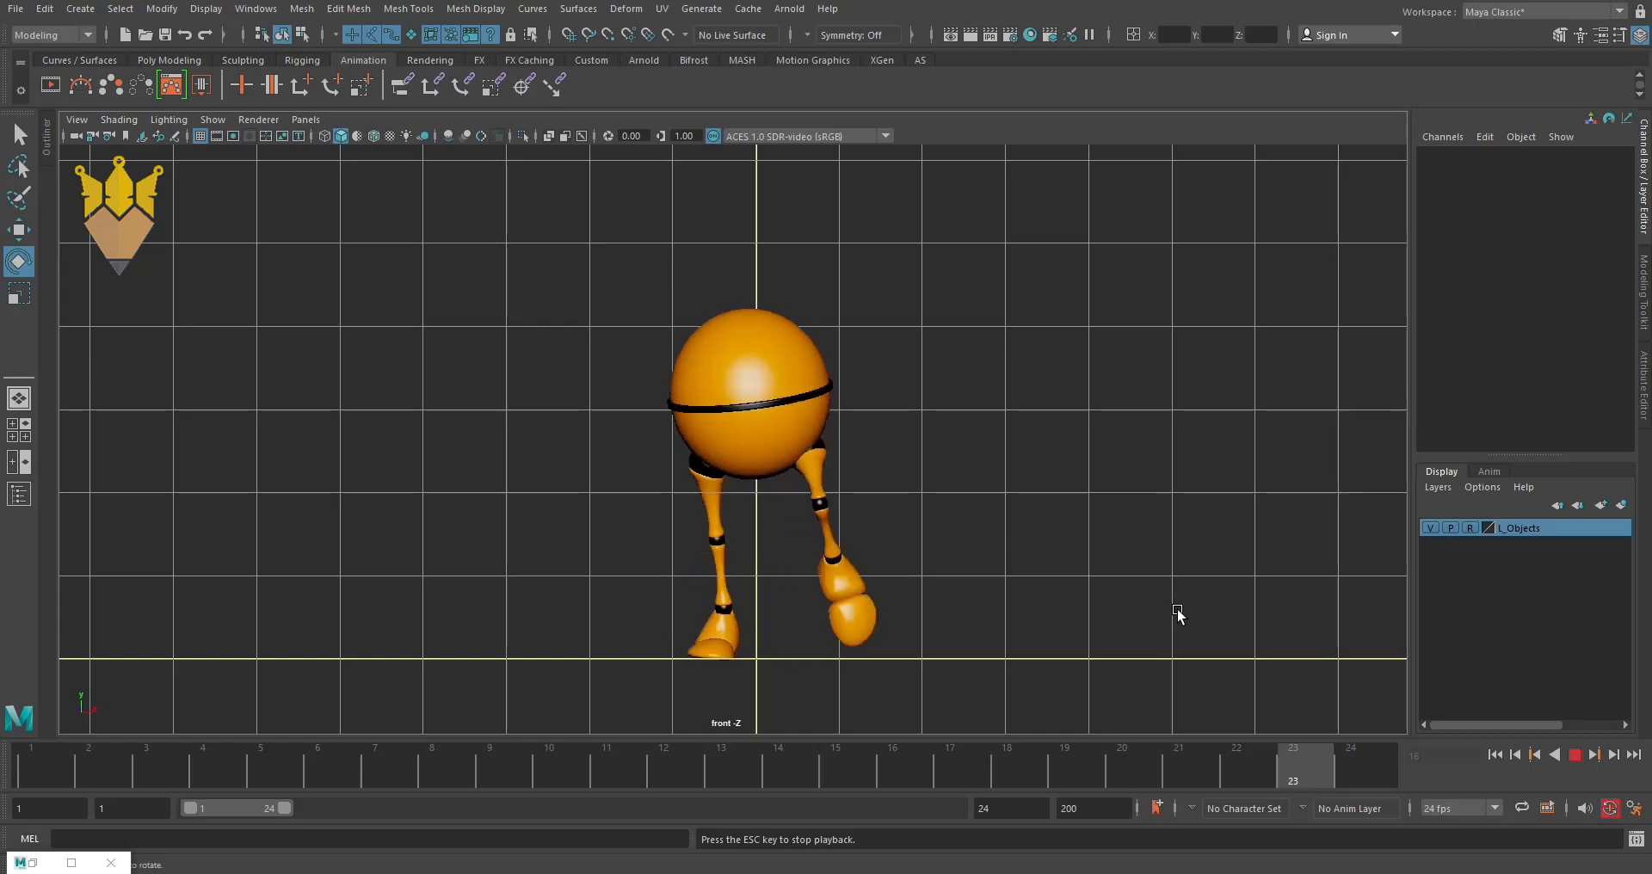
- Switch to the perspective view and play the looping run cycle, examining it from several angles
key(space)
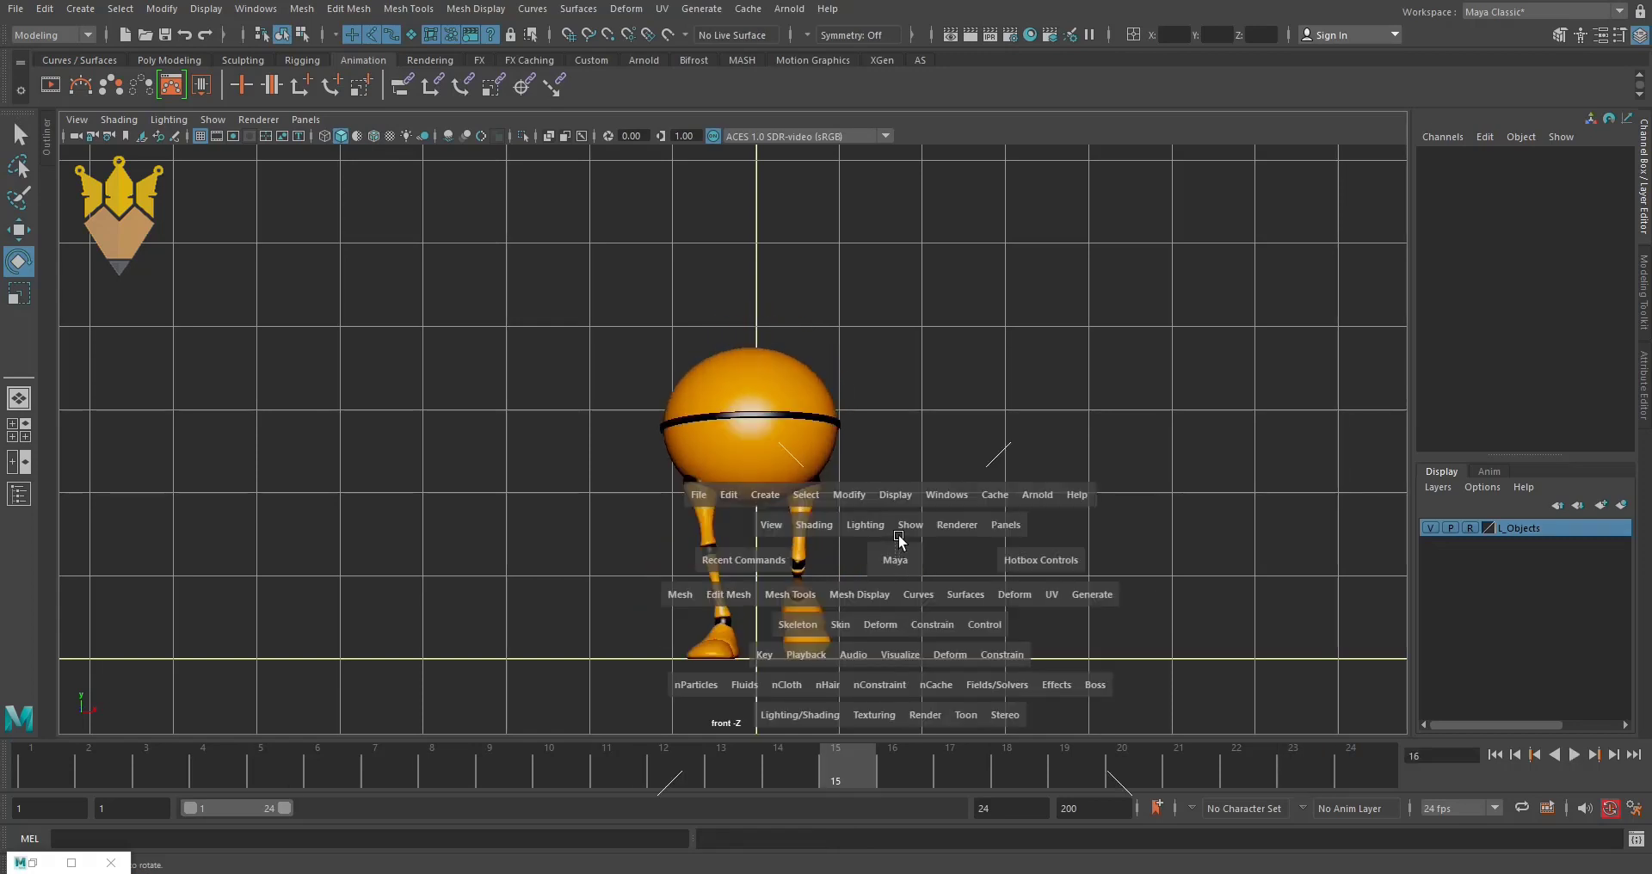
drag(898, 560, 896, 520)
key(alt+v)
key(alt+v)
key(space)
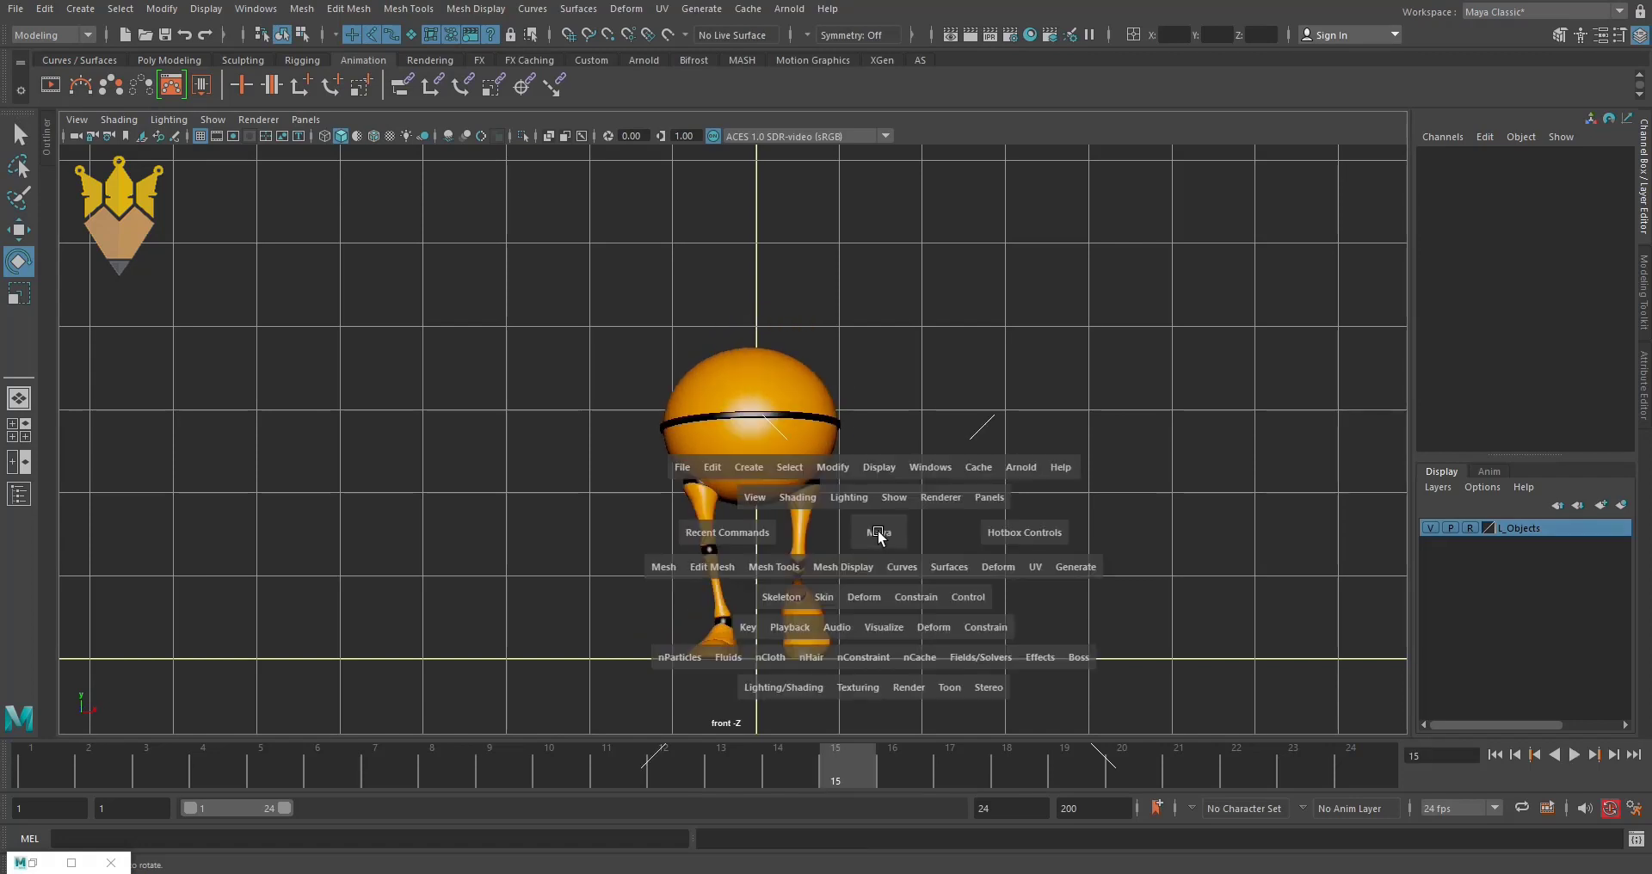
drag(879, 525, 729, 540)
key(alt+v)
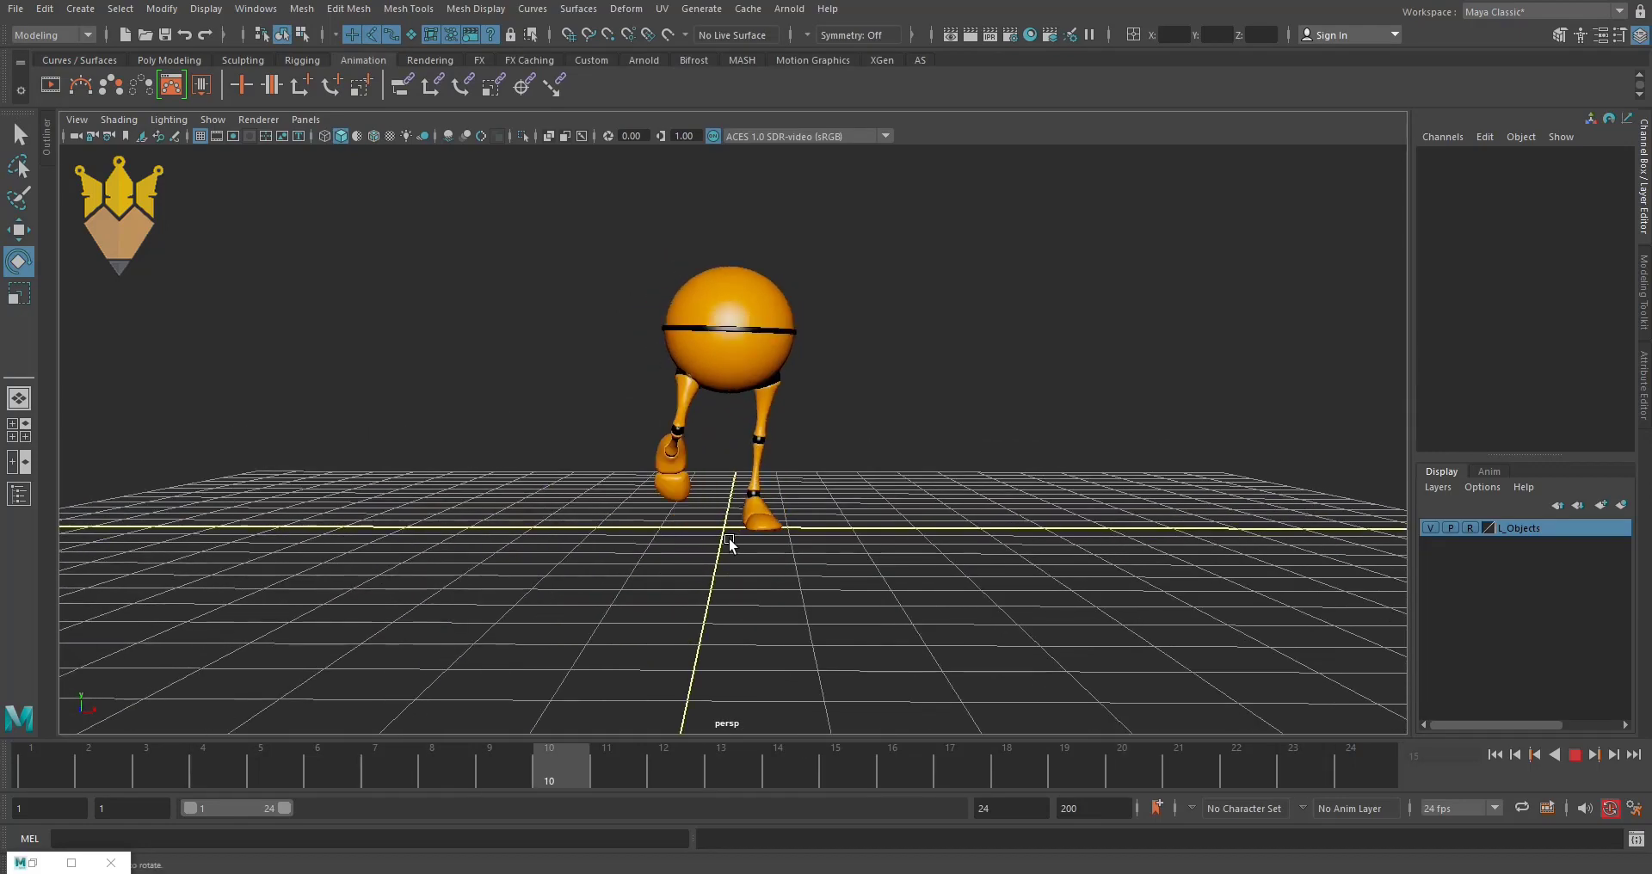
alt+drag(689, 609, 544, 621)
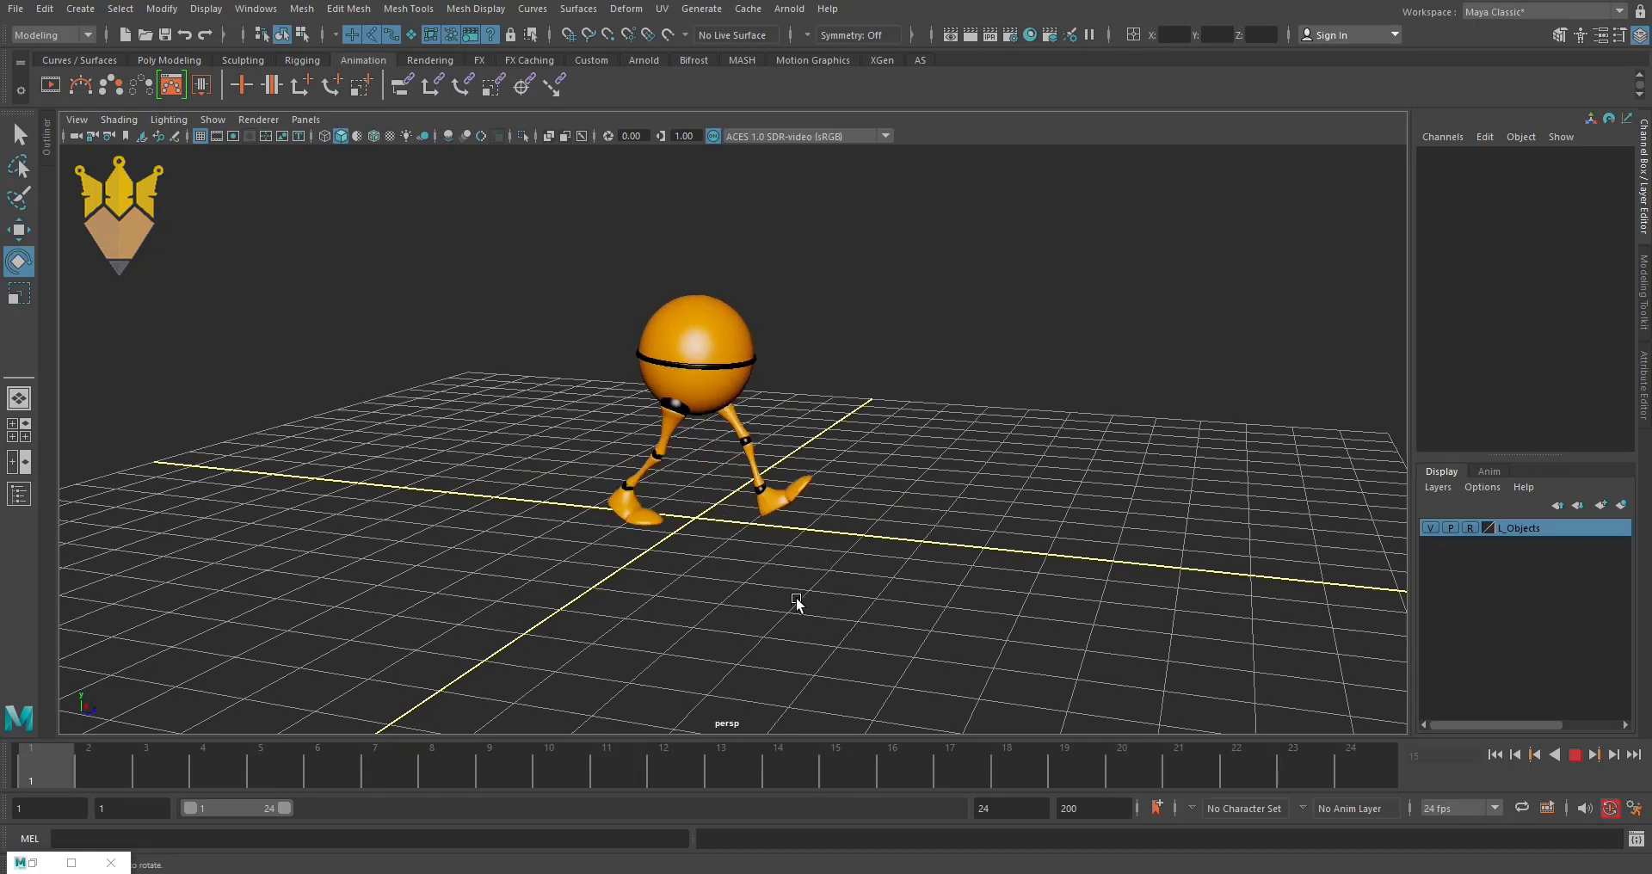
alt+drag(719, 608, 706, 607)
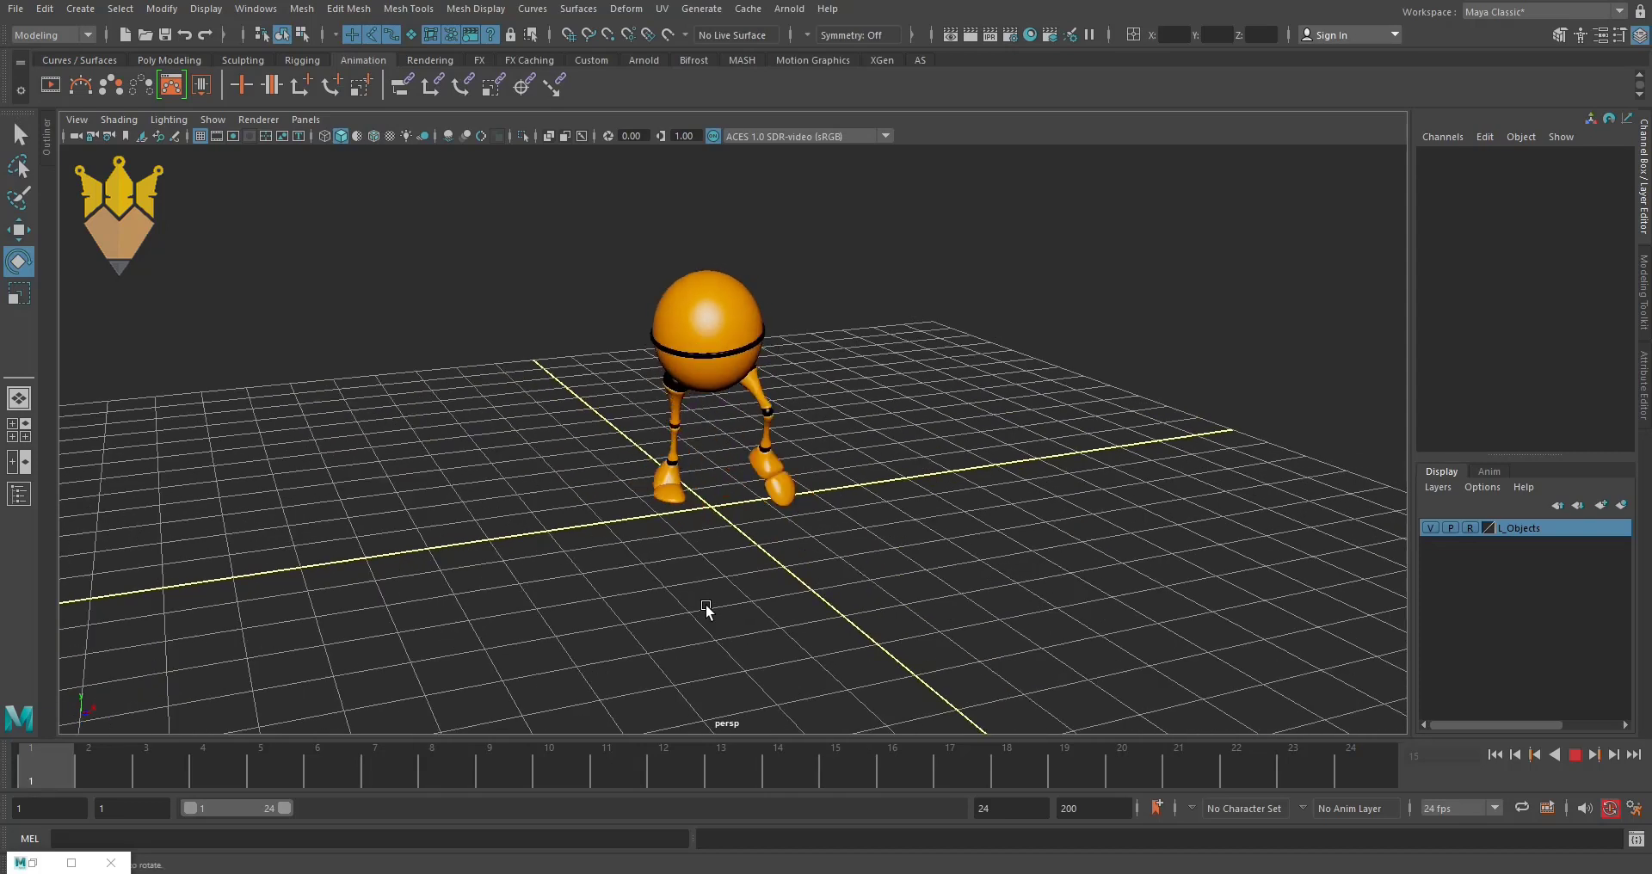